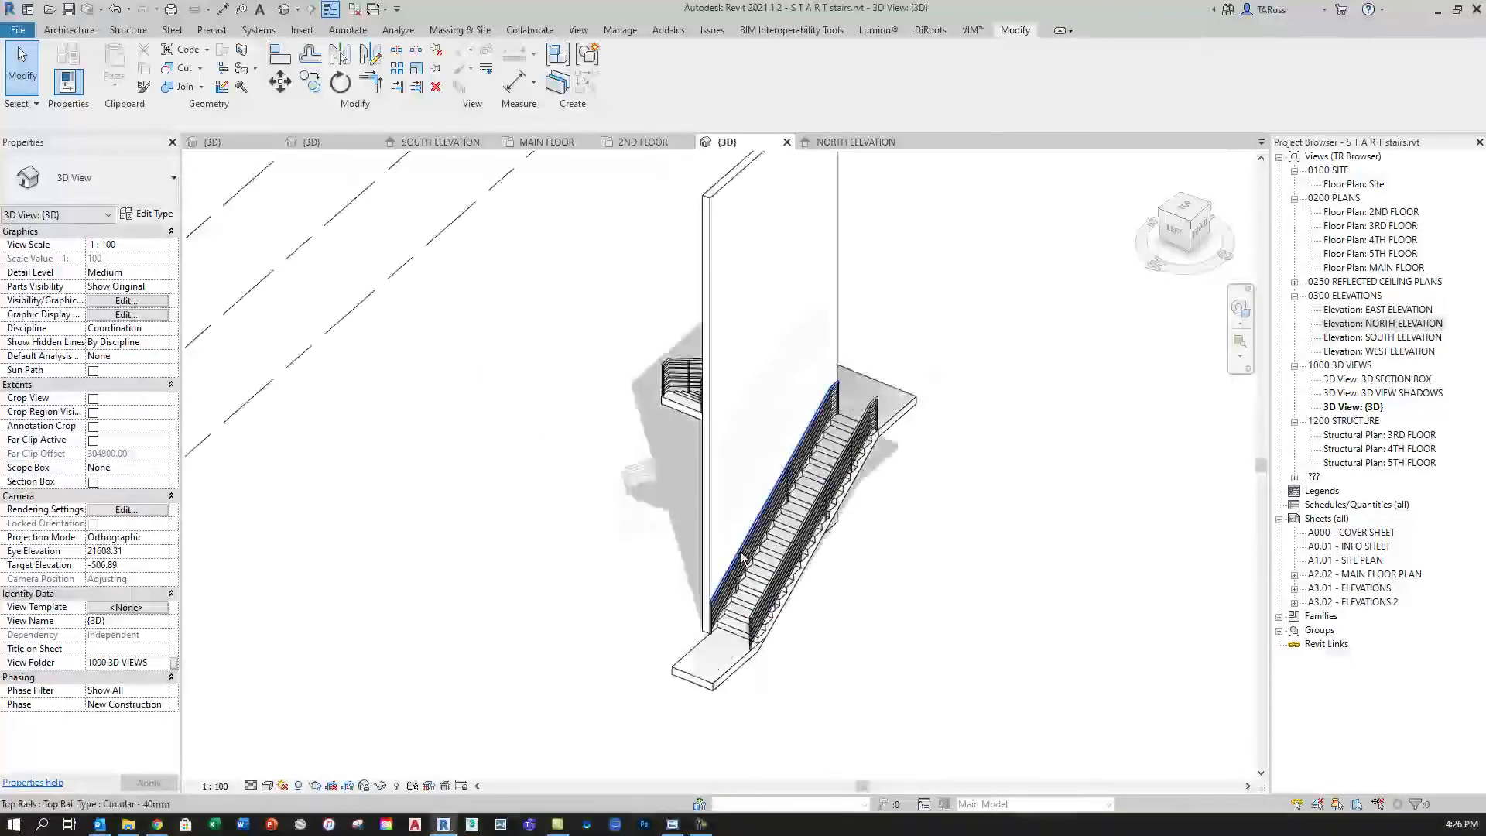
Step: Examine the stair flights and their concrete landings on both sides of the central wall
middle_click_drag(851, 620, 700, 588, "shift")
scroll(745, 656, "up", 5)
scroll(700, 589, "down", 5)
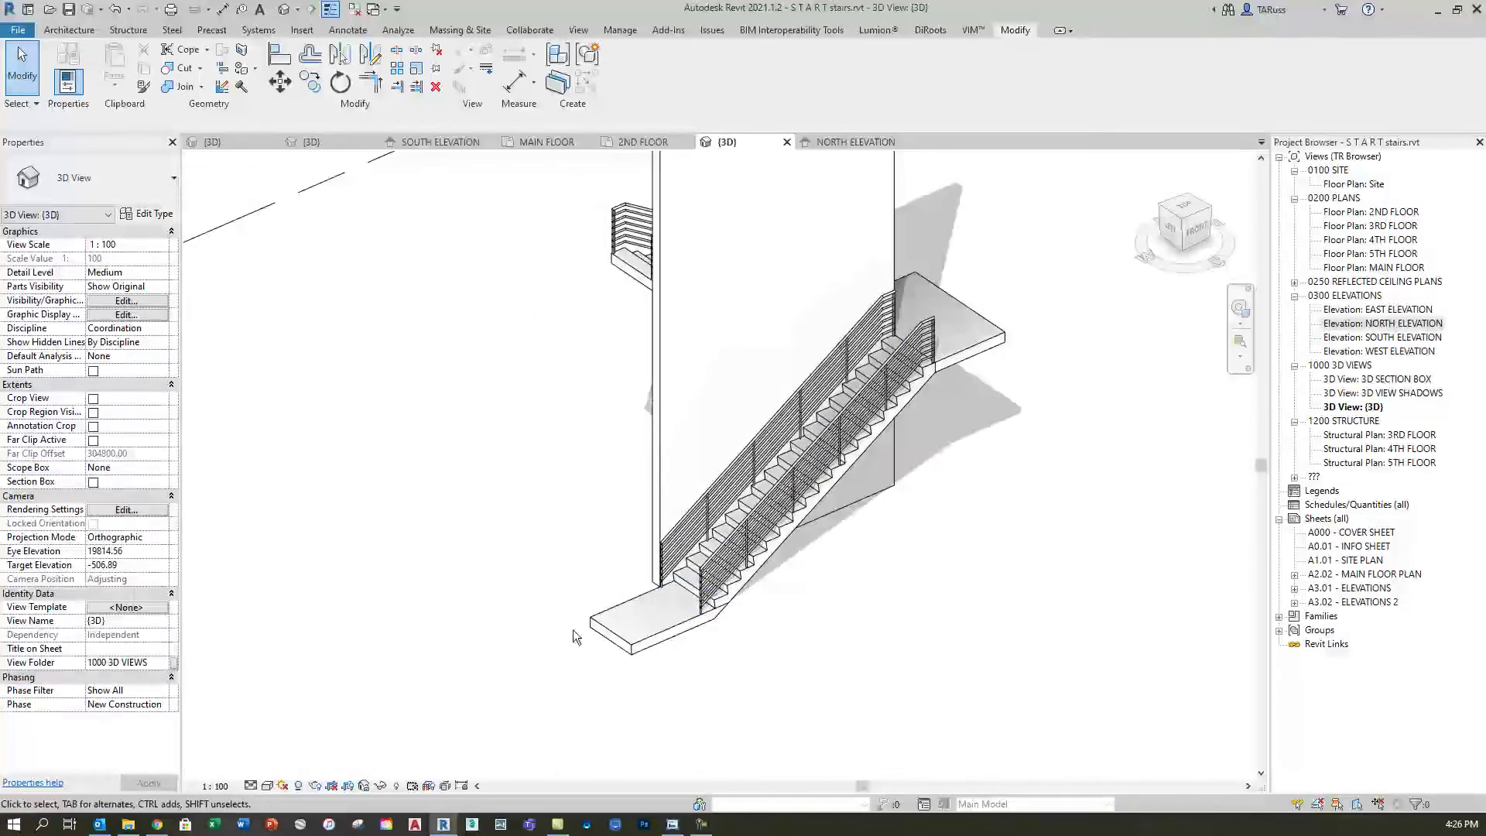
scroll(574, 619, "up", 3)
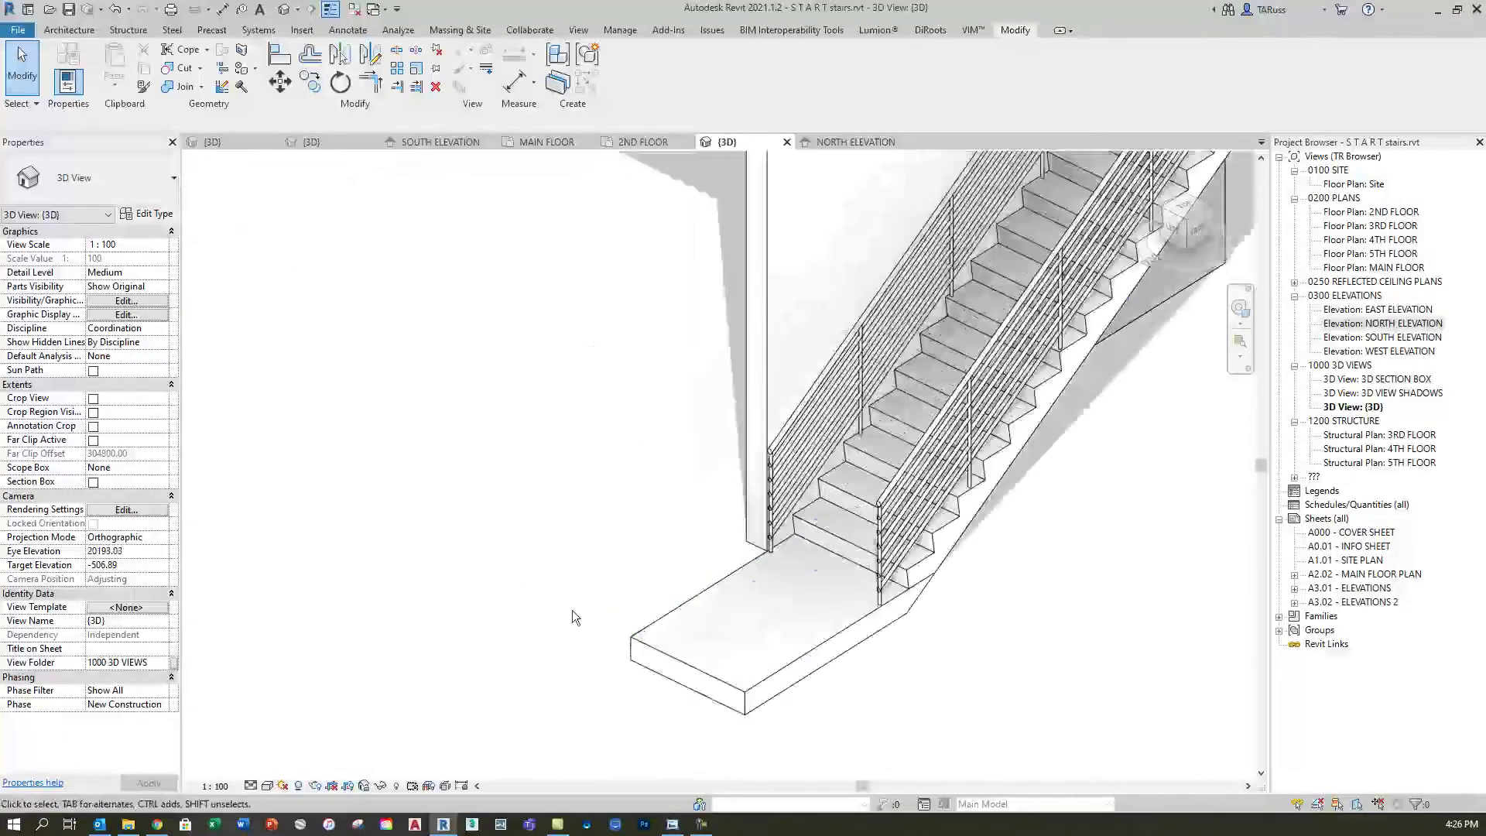
scroll(393, 545, "down", 3)
middle_click_drag(768, 573, 852, 481, "shift")
scroll(707, 534, "up", 8)
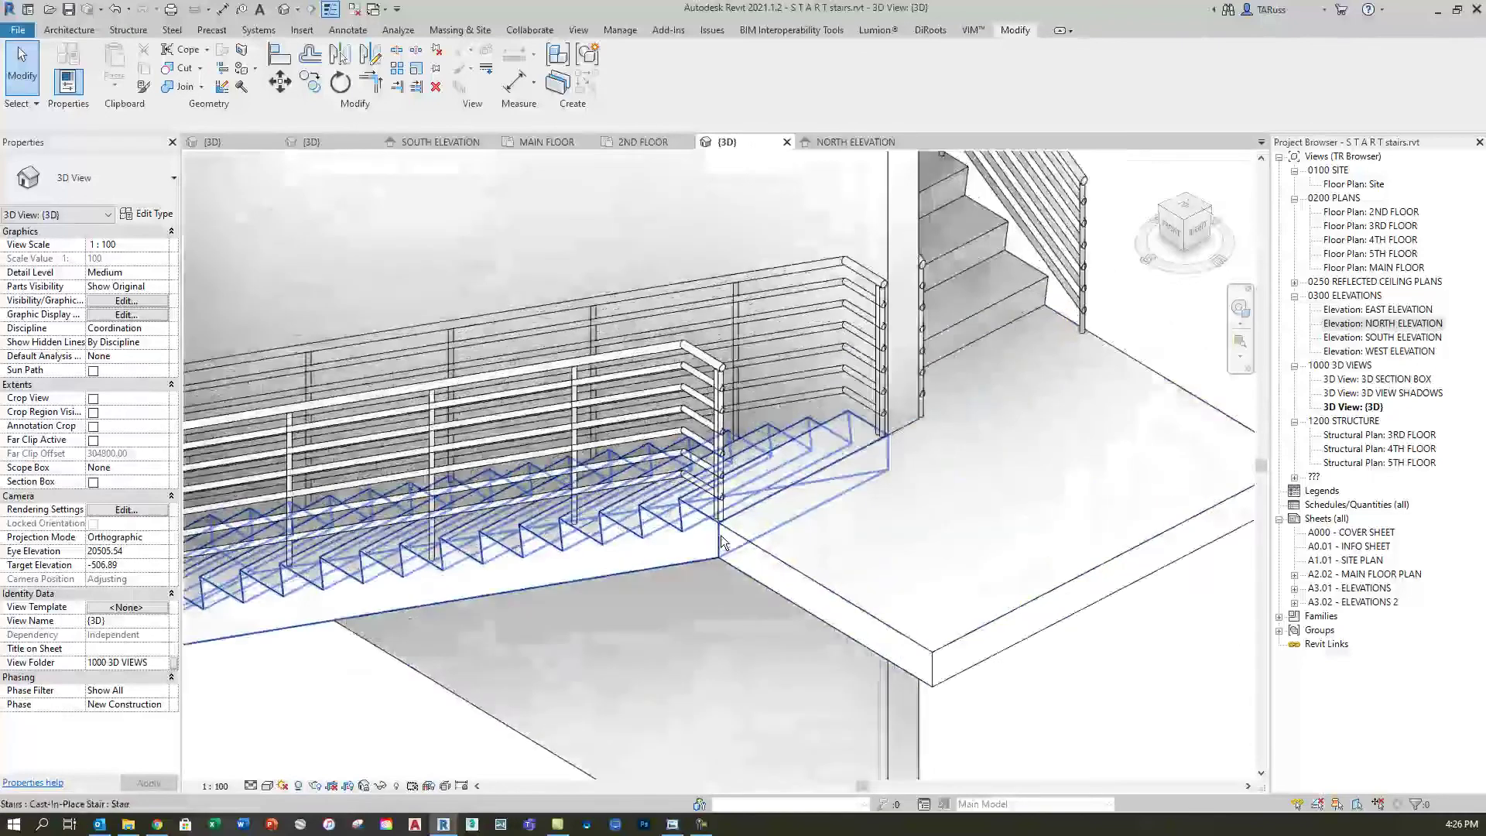
scroll(755, 475, "down", 2)
scroll(750, 458, "down", 5)
mouse_move(694, 490)
middle_mouse_down("shift")
mouse_move(833, 474)
mouse_move(675, 511)
middle_mouse_up("shift")
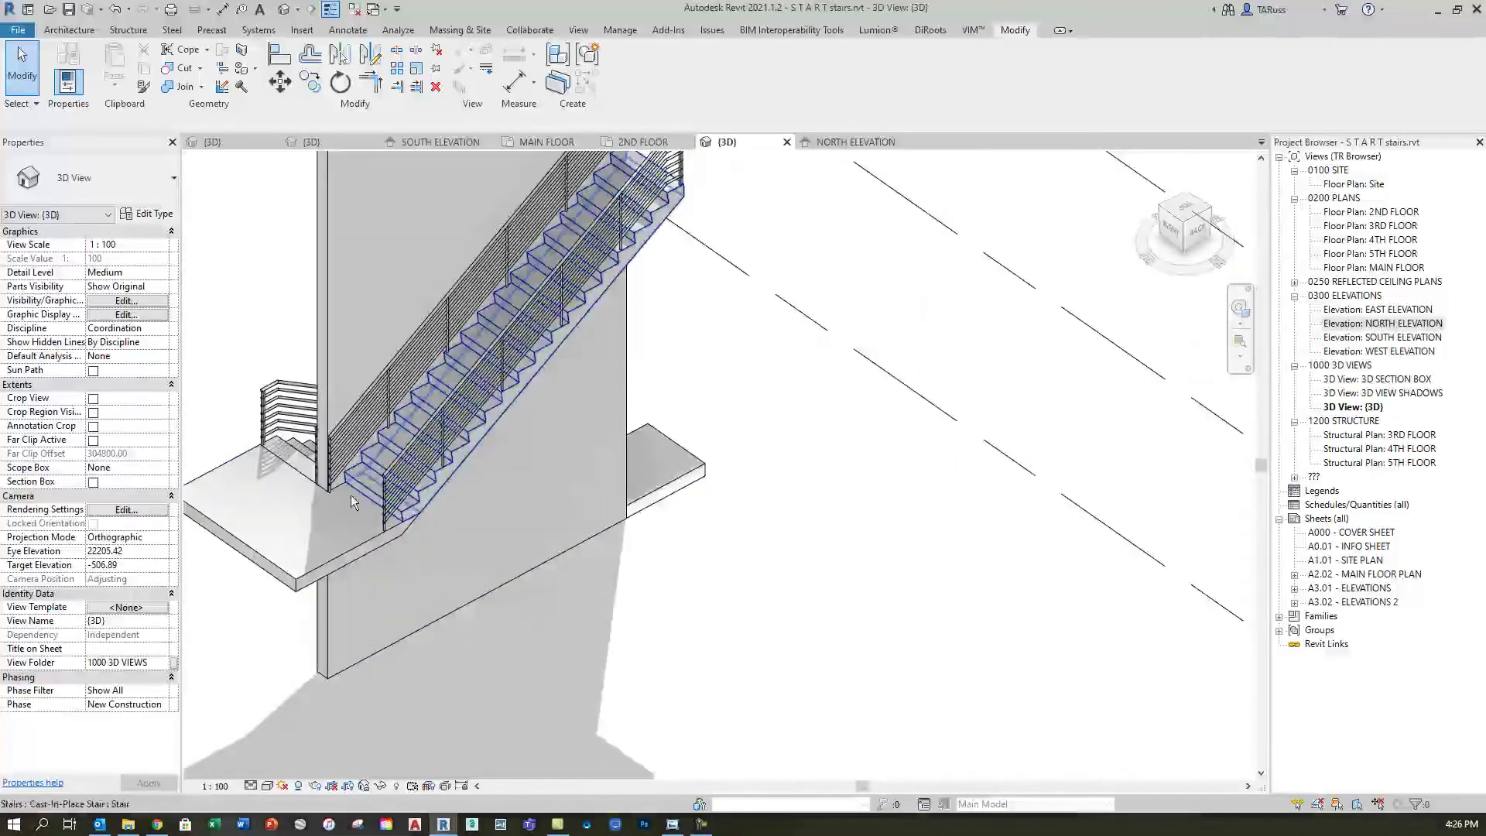
scroll(352, 498, "up", 4)
scroll(609, 590, "down", 5)
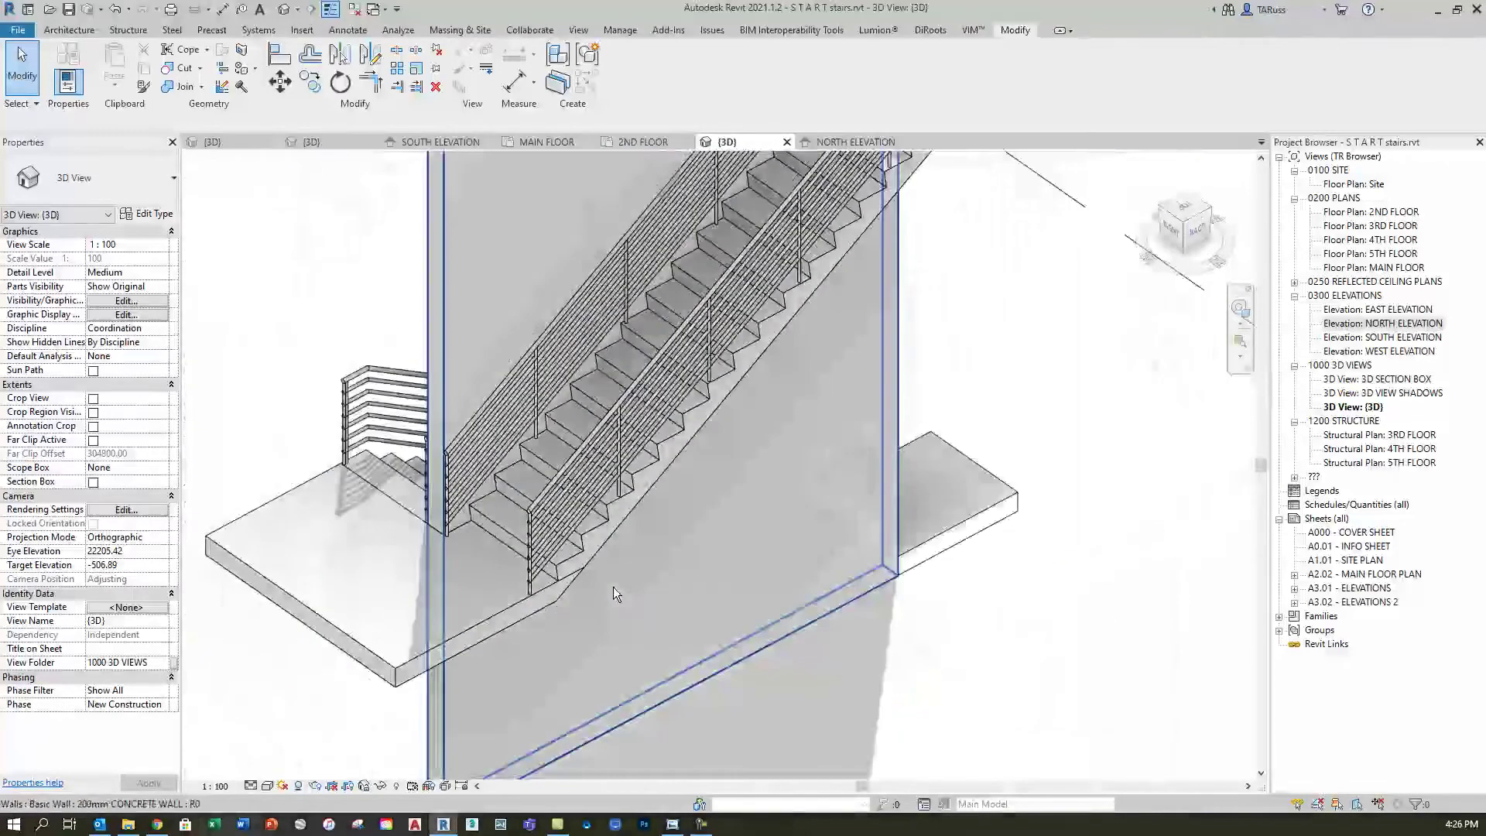
middle_click_drag(657, 586, 917, 534, "shift")
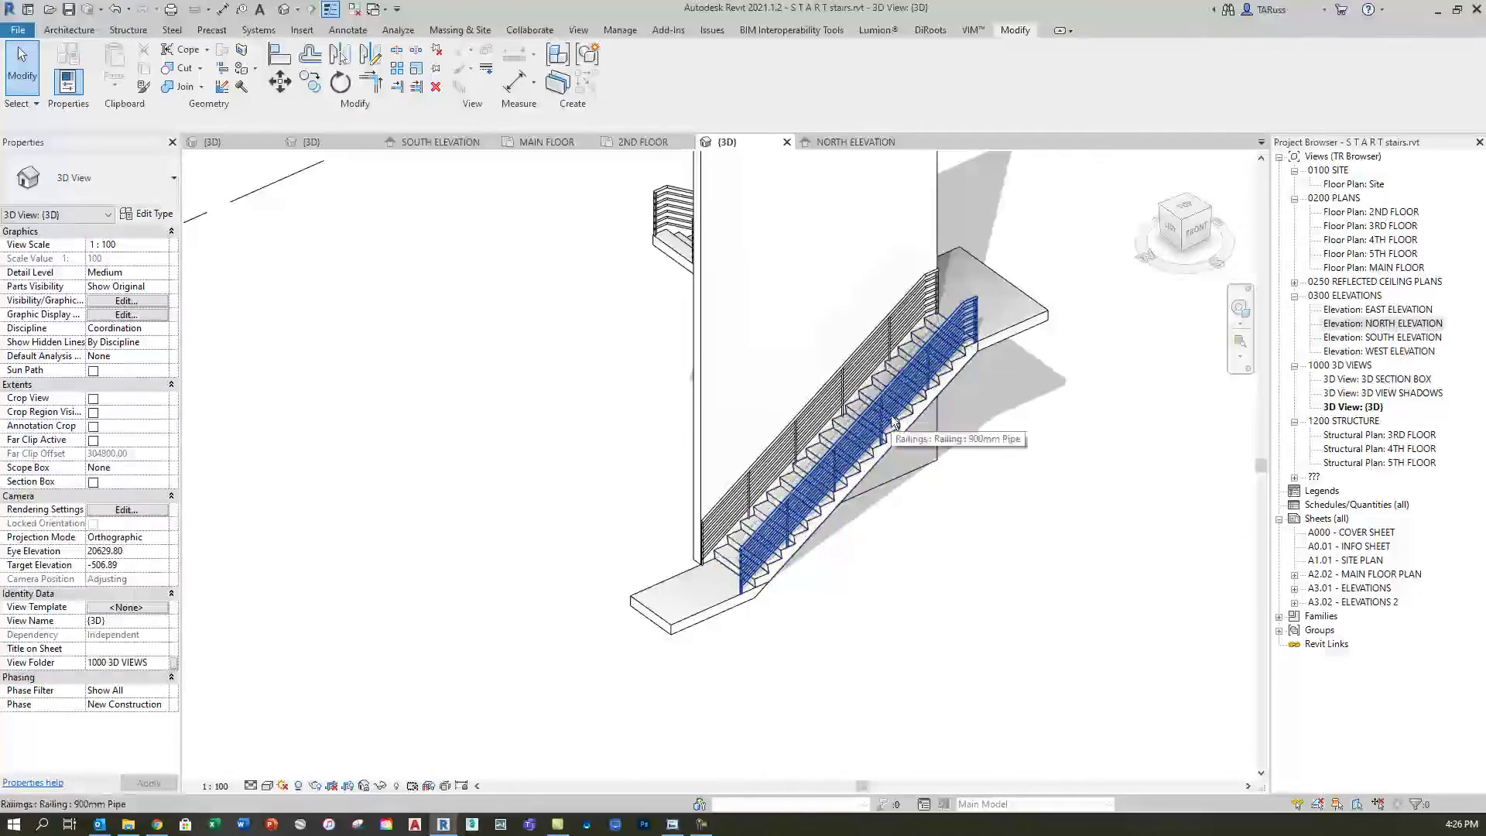
Step: Inspect the pipe railings on the open side and wall side of the stair, including their upper and lower ends
scroll(871, 387, "up", 3)
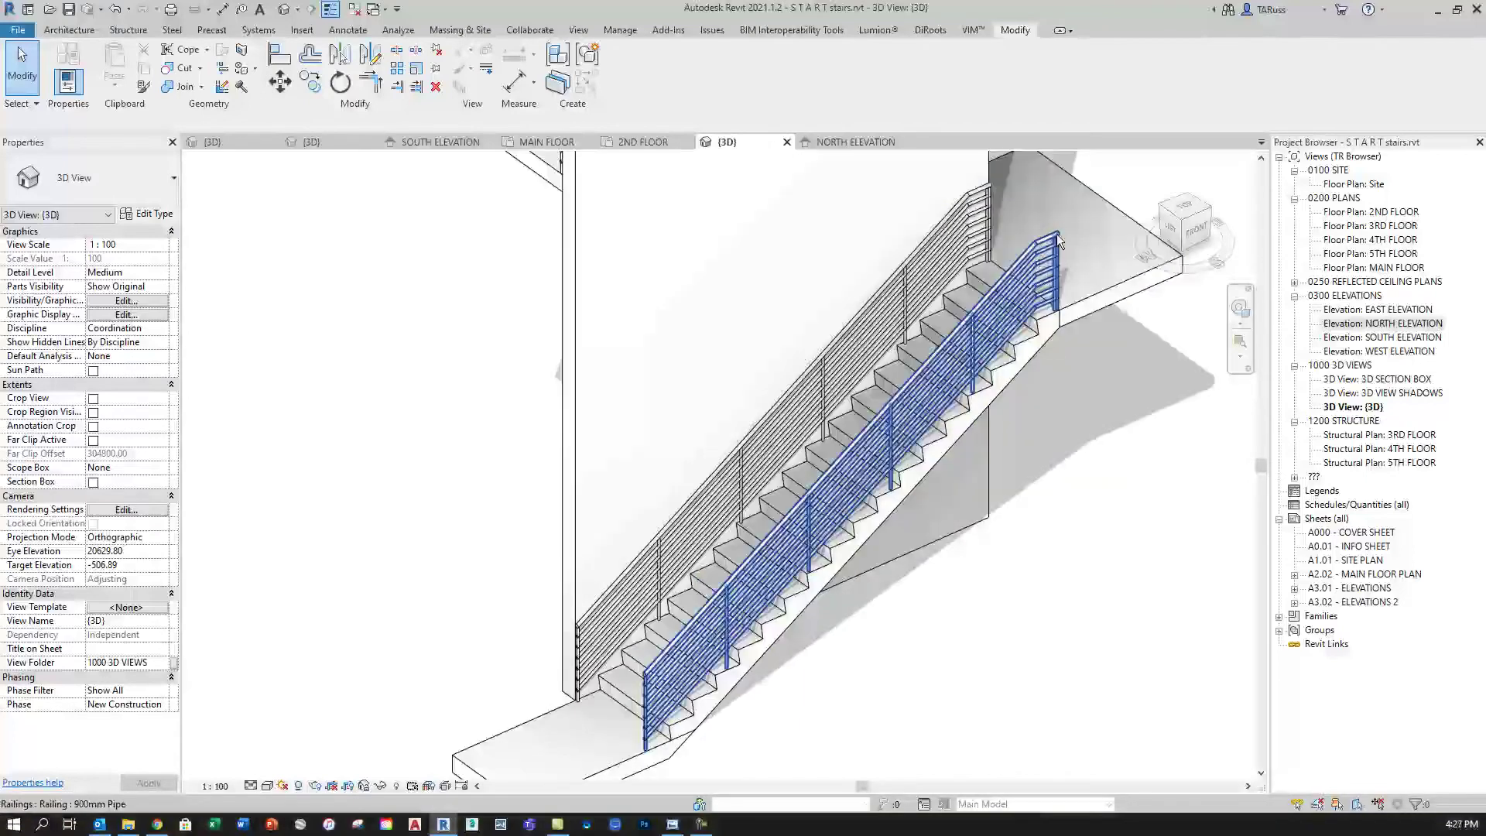
scroll(1049, 241, "up", 5)
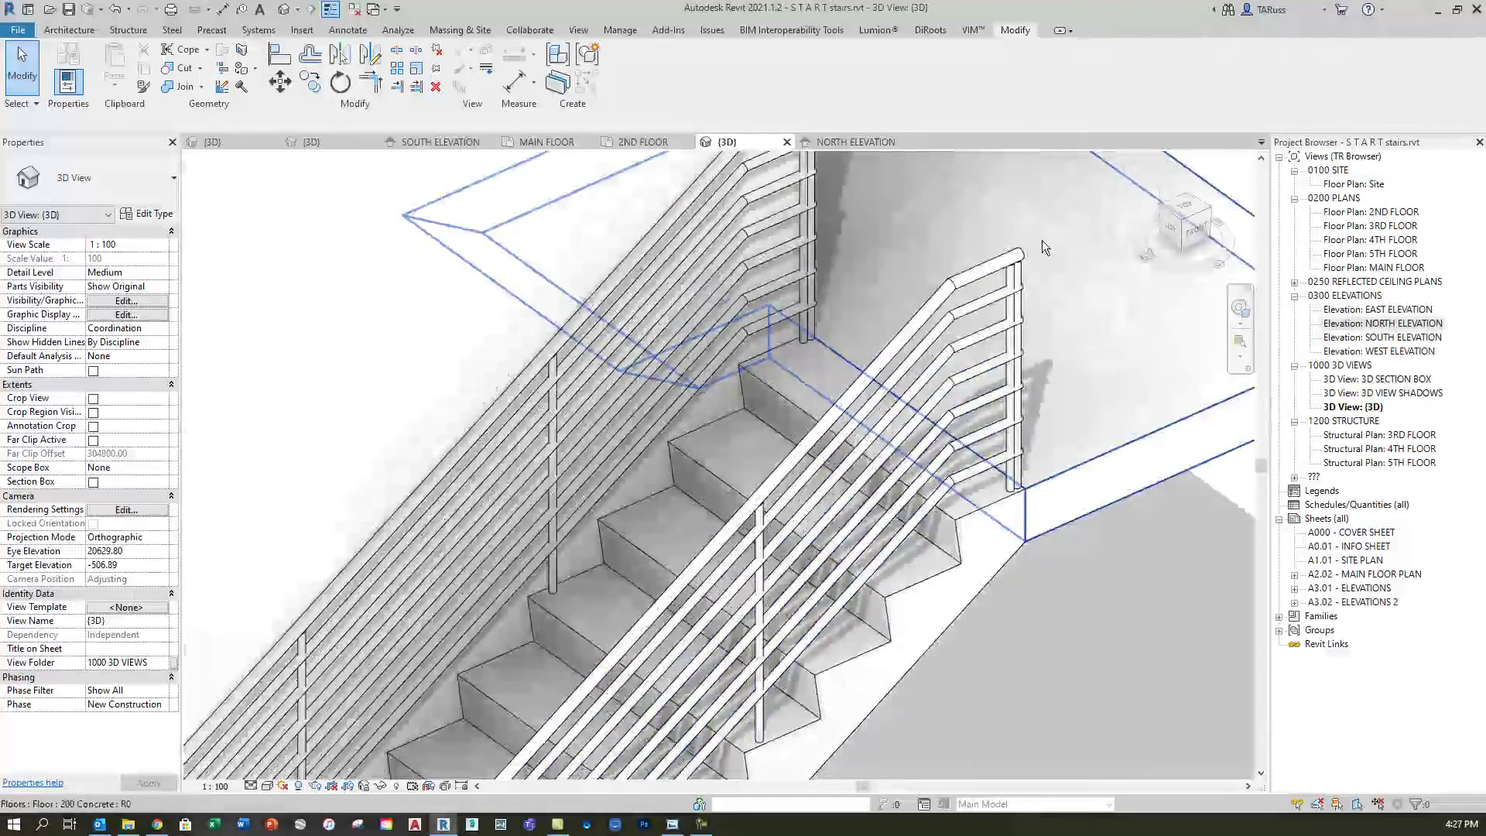
scroll(1066, 208, "down", 5)
scroll(802, 514, "up", 5)
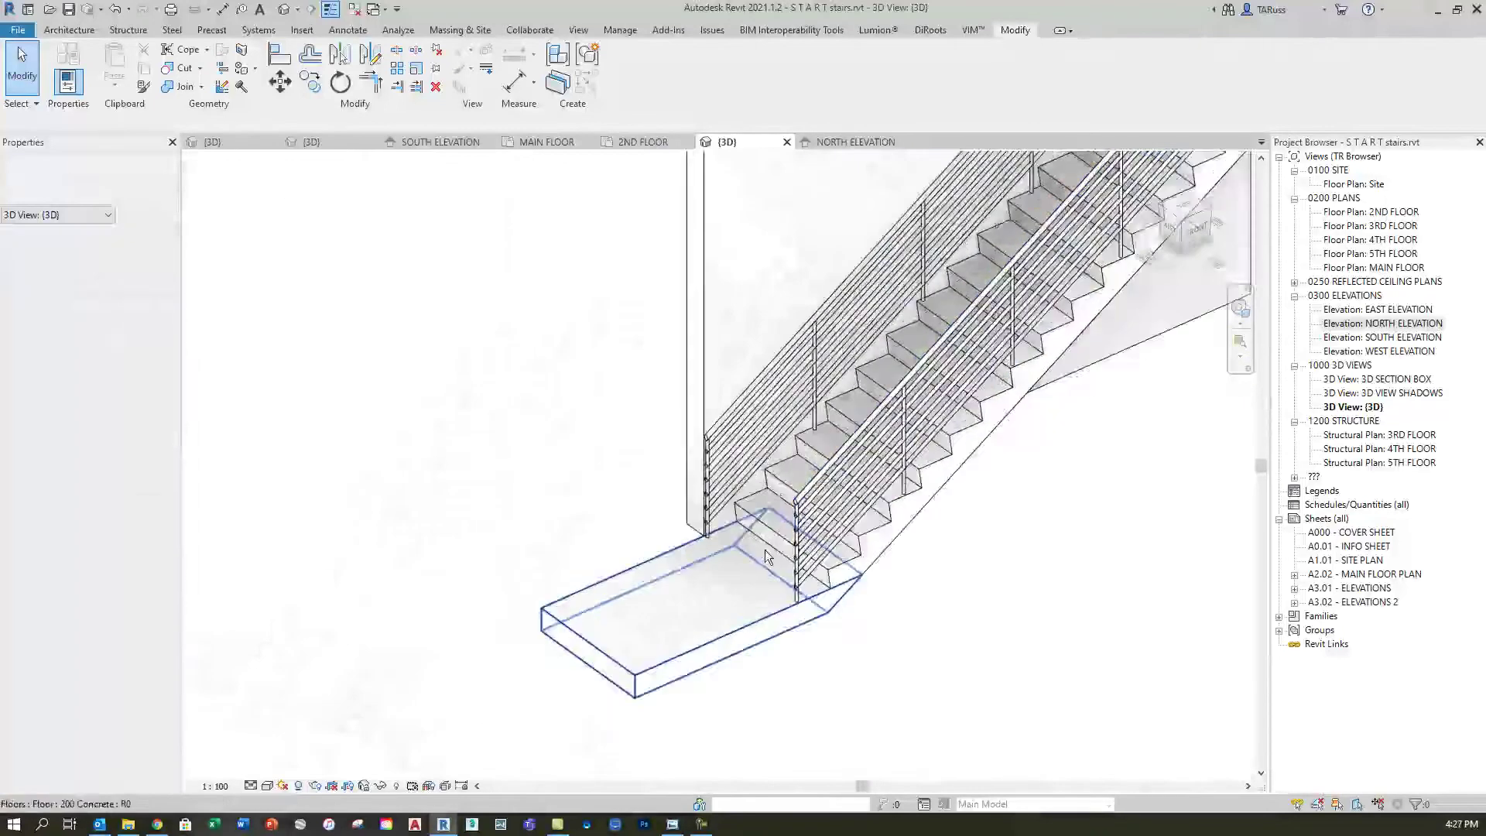
scroll(695, 672, "down", 4)
mouse_move(689, 453)
middle_mouse_down()
mouse_move(537, 618)
mouse_move(681, 465)
middle_mouse_up()
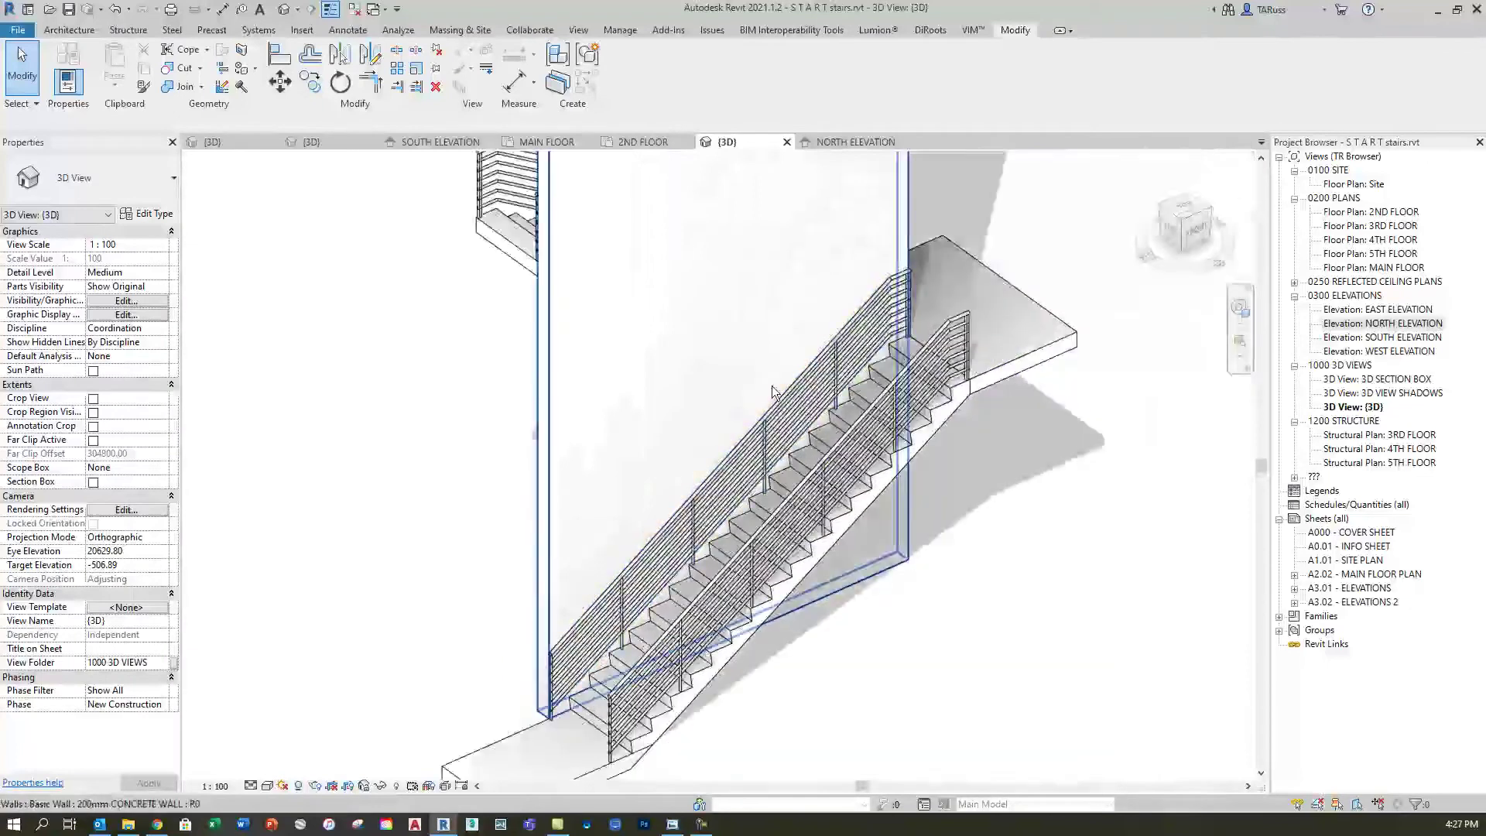
middle_click_drag(859, 340, 717, 648, "shift")
scroll(717, 647, "up", 3)
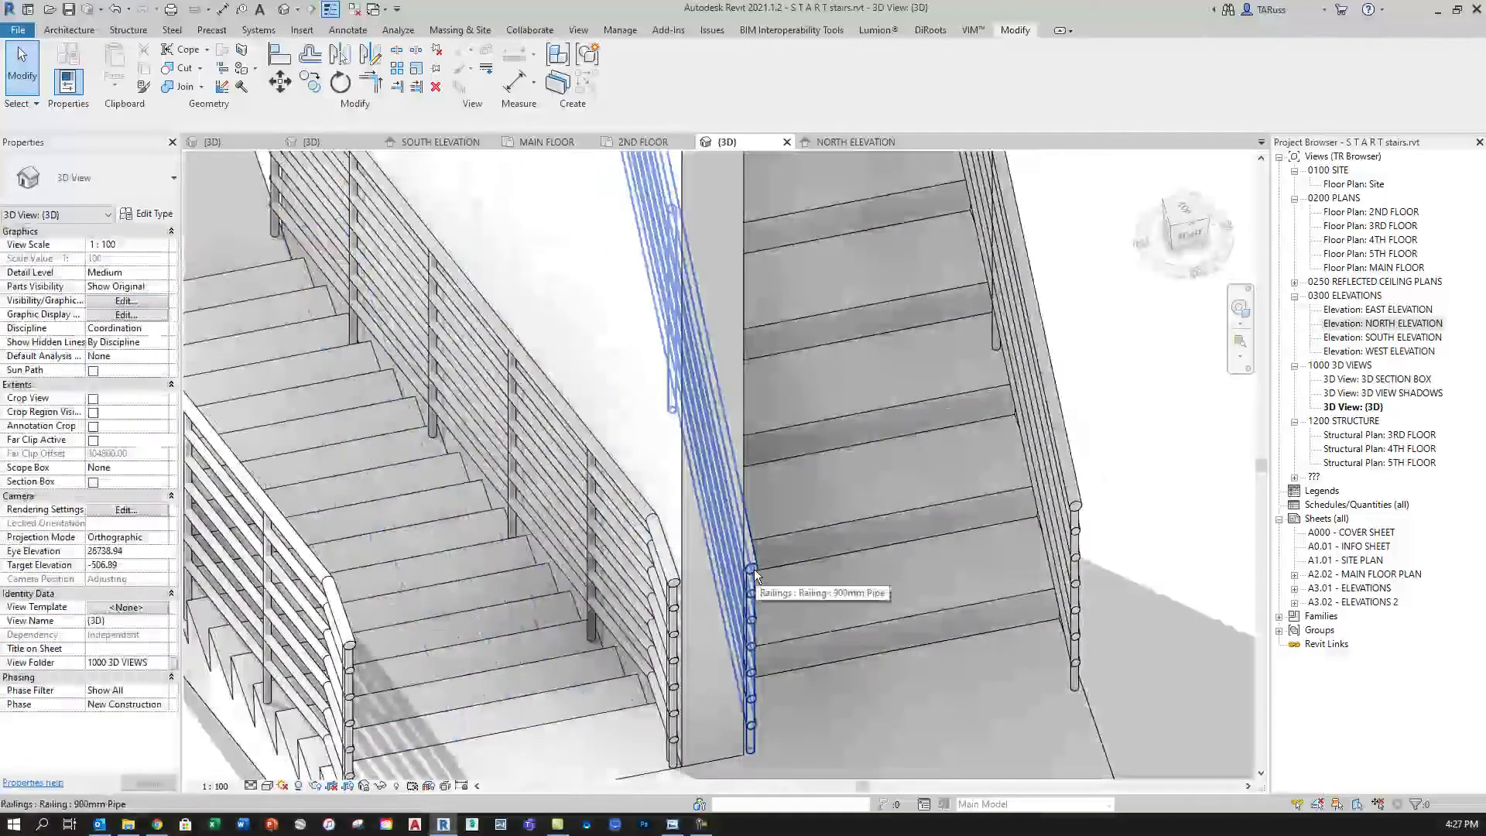
middle_click_drag(760, 569, 891, 517, "shift")
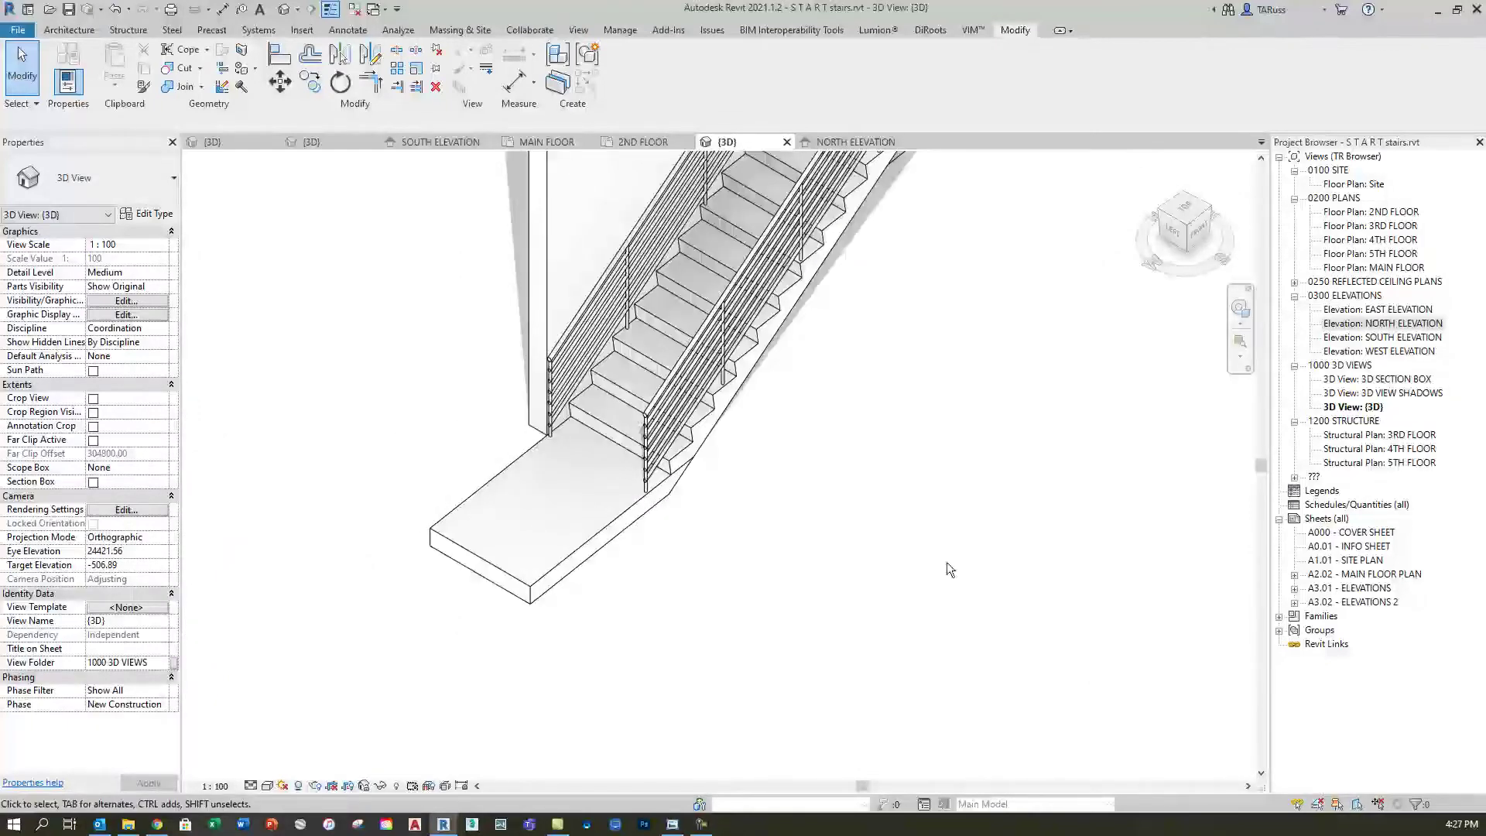
scroll(952, 573, "down", 5)
middle_click_drag(988, 685, 956, 542, "shift")
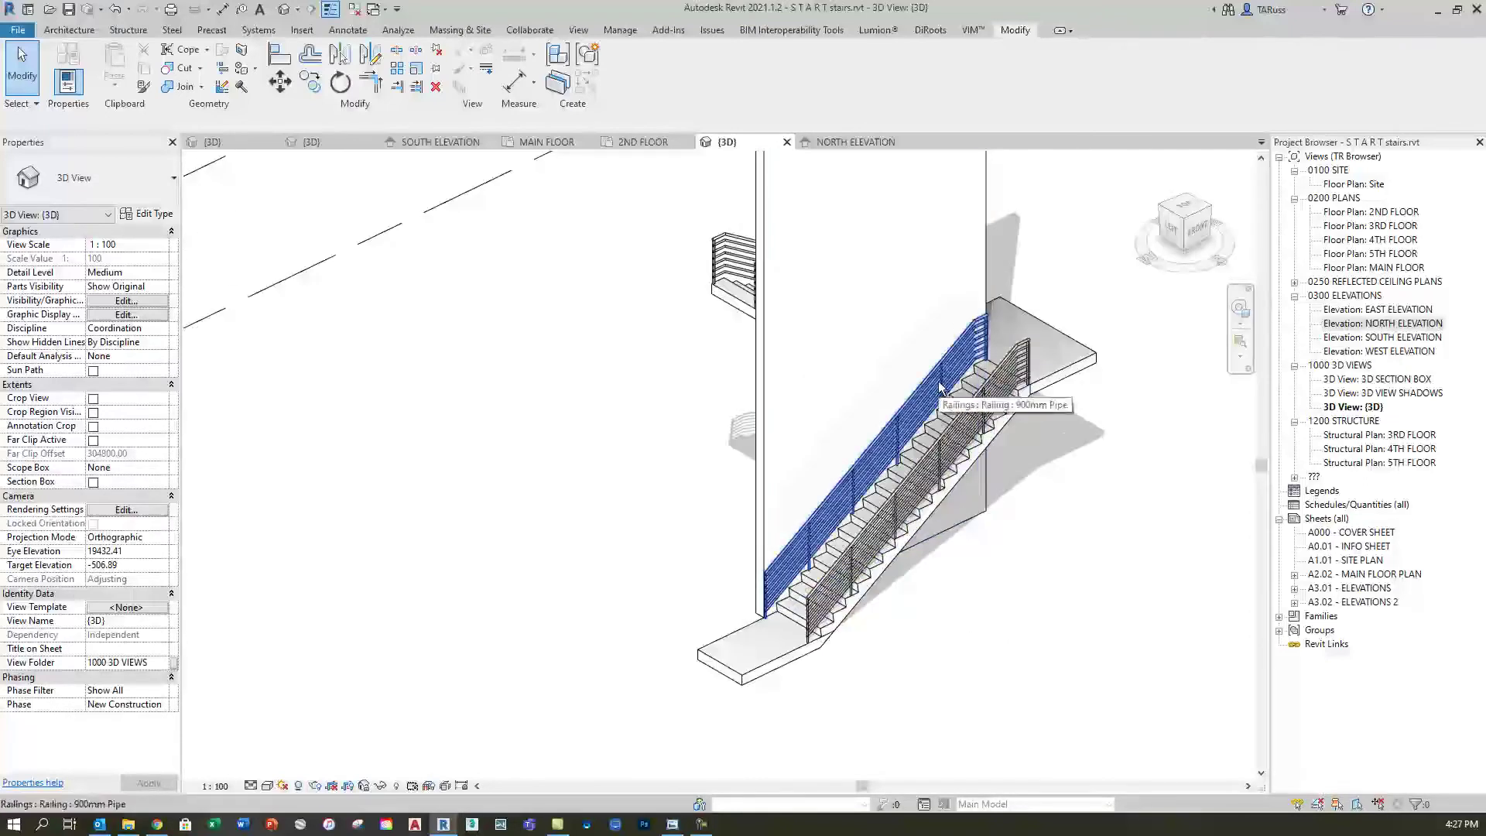
Step: Duplicate the type of the railing beside the wall as "Wall Mounted Rail"
left_click(940, 387)
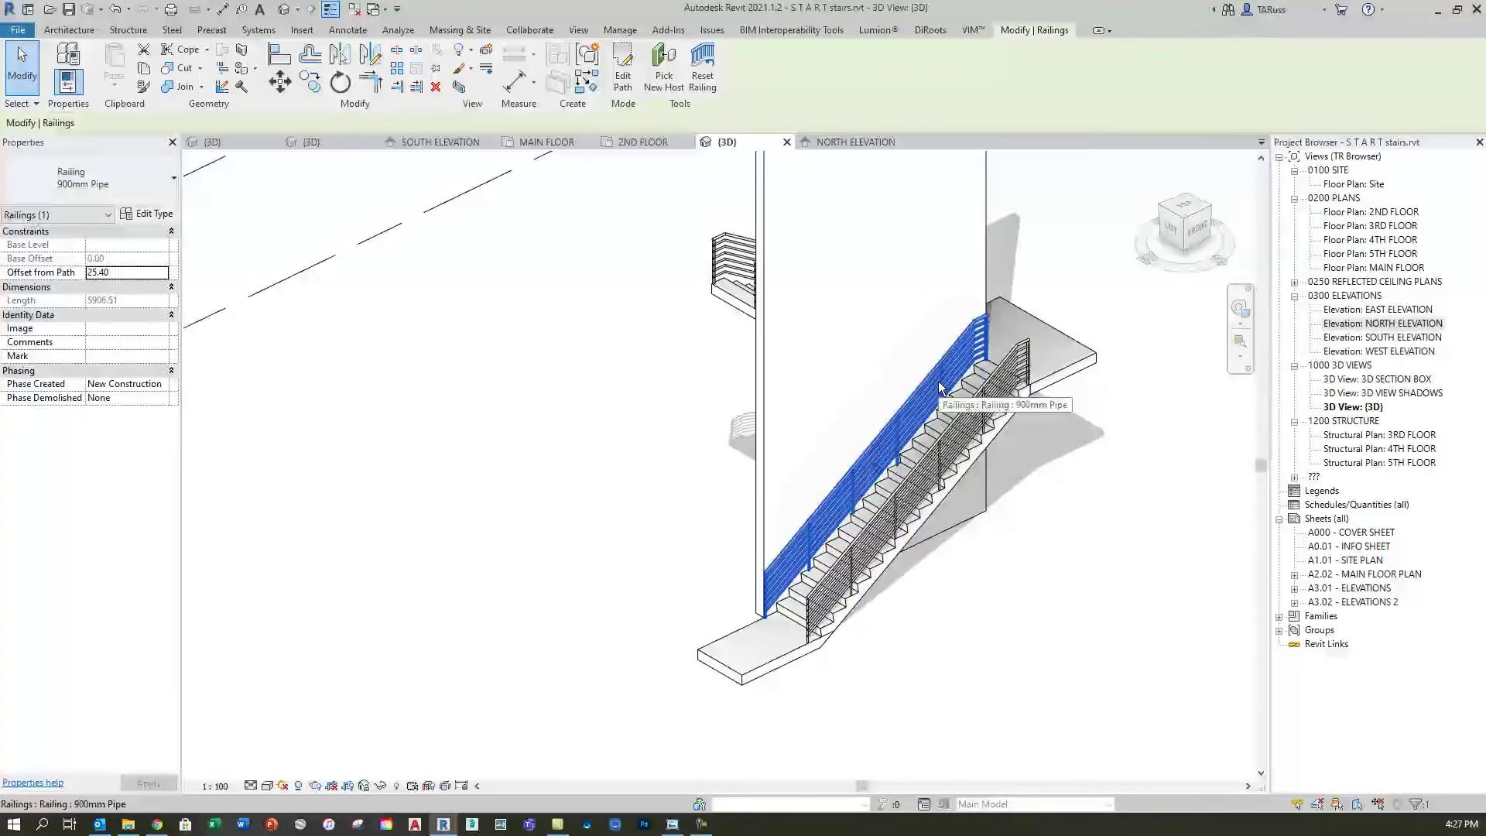
left_click(147, 213)
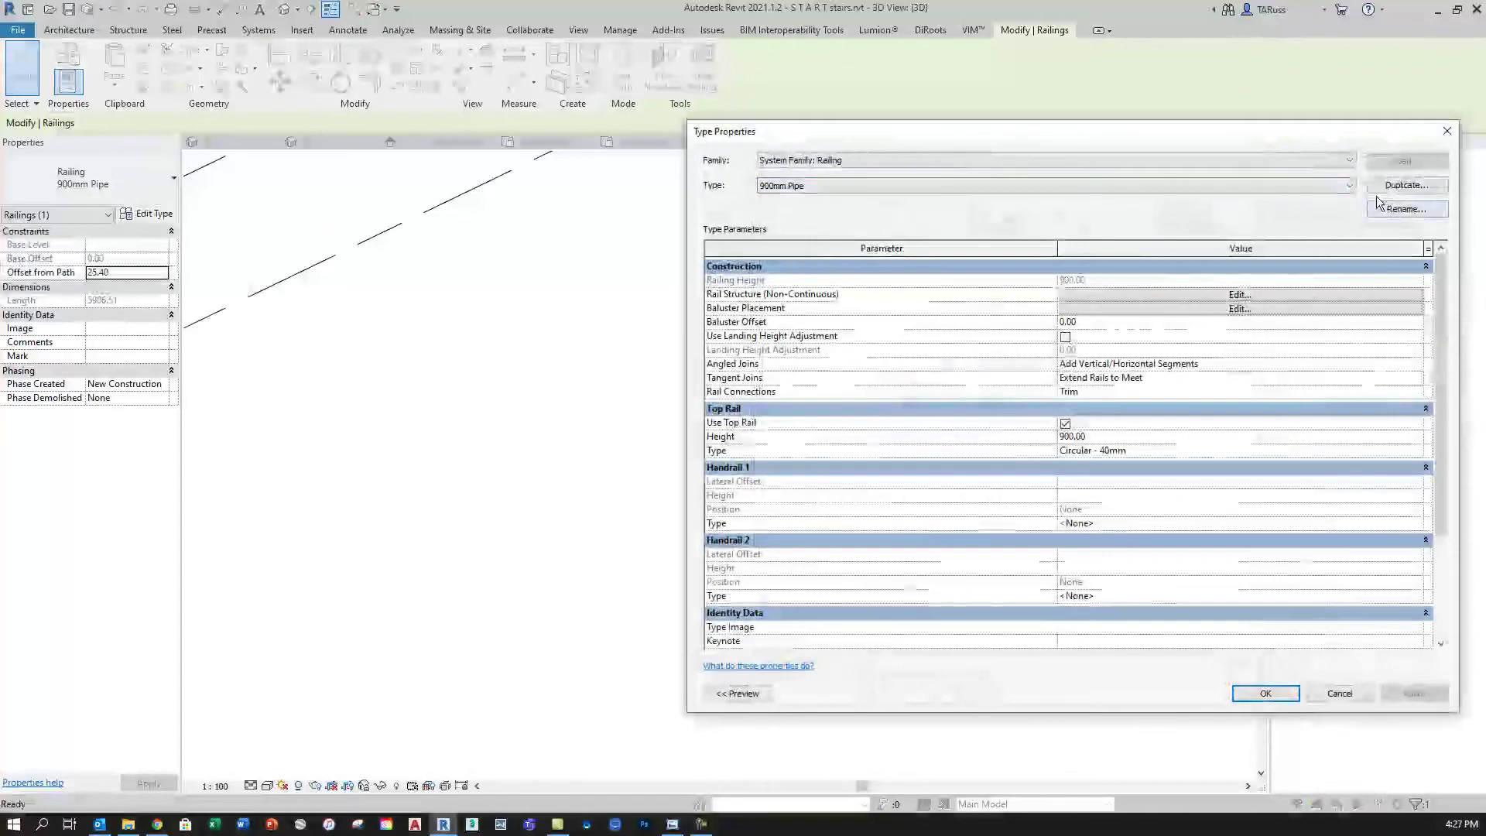
left_click(1386, 188)
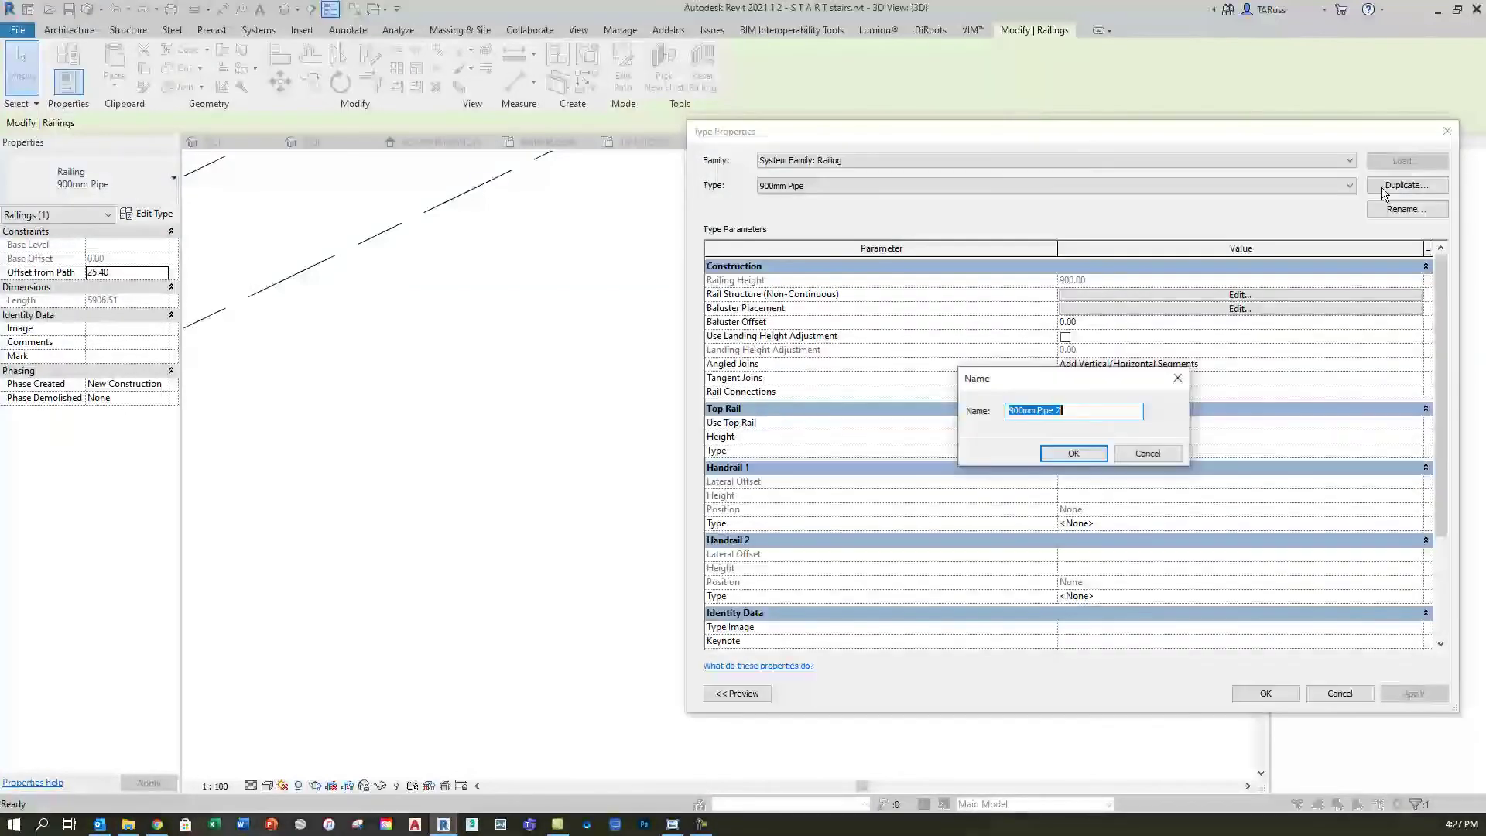
type("Wall Mounted Rail")
key("Return")
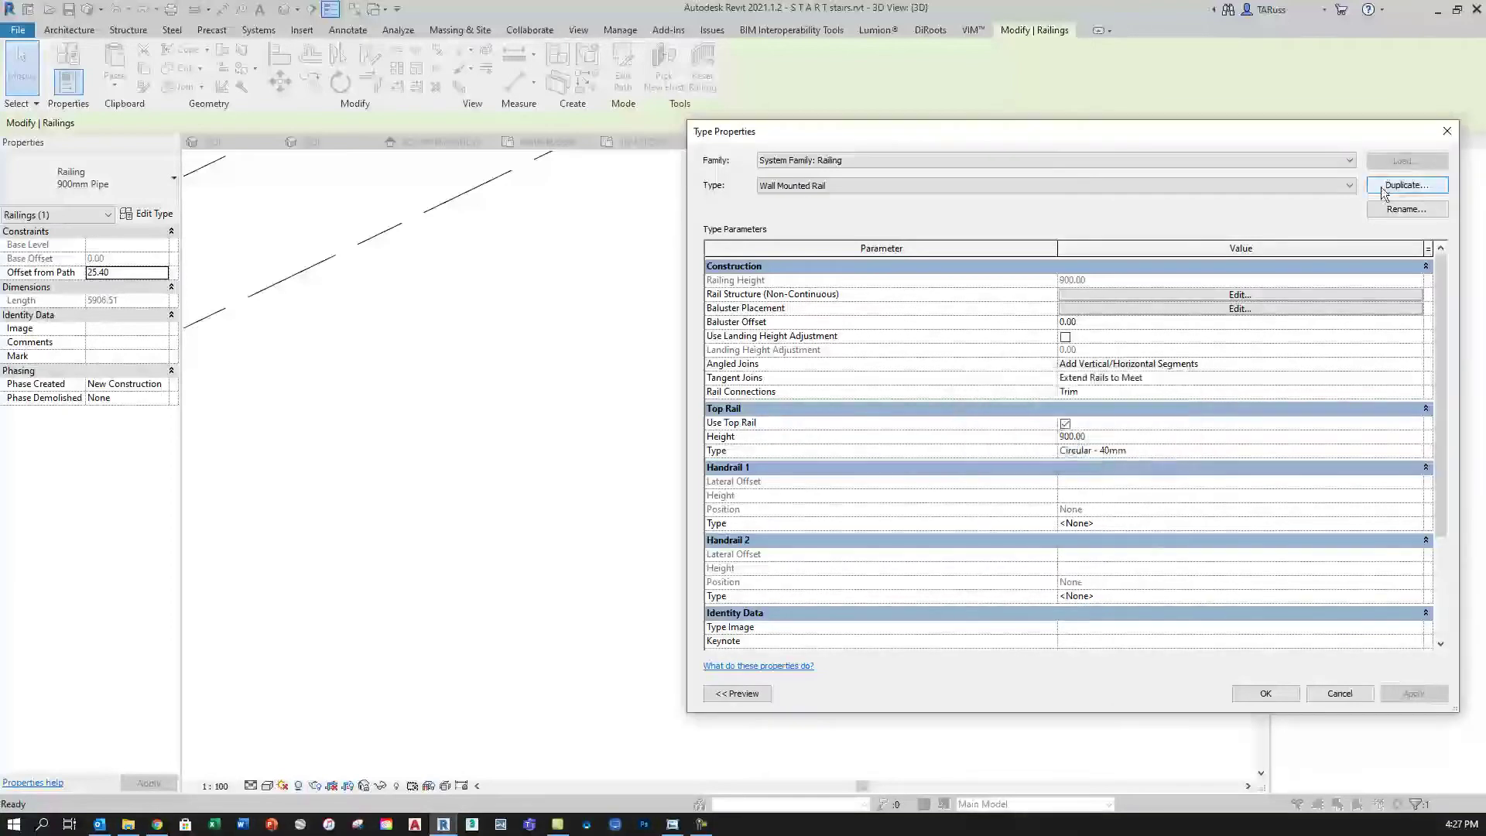
Step: Delete all six rails, Rail 1 through Rail 6, from the non-continuous rail structure of the Wall Mounted Rail type
left_click_drag(1144, 136, 1116, 116)
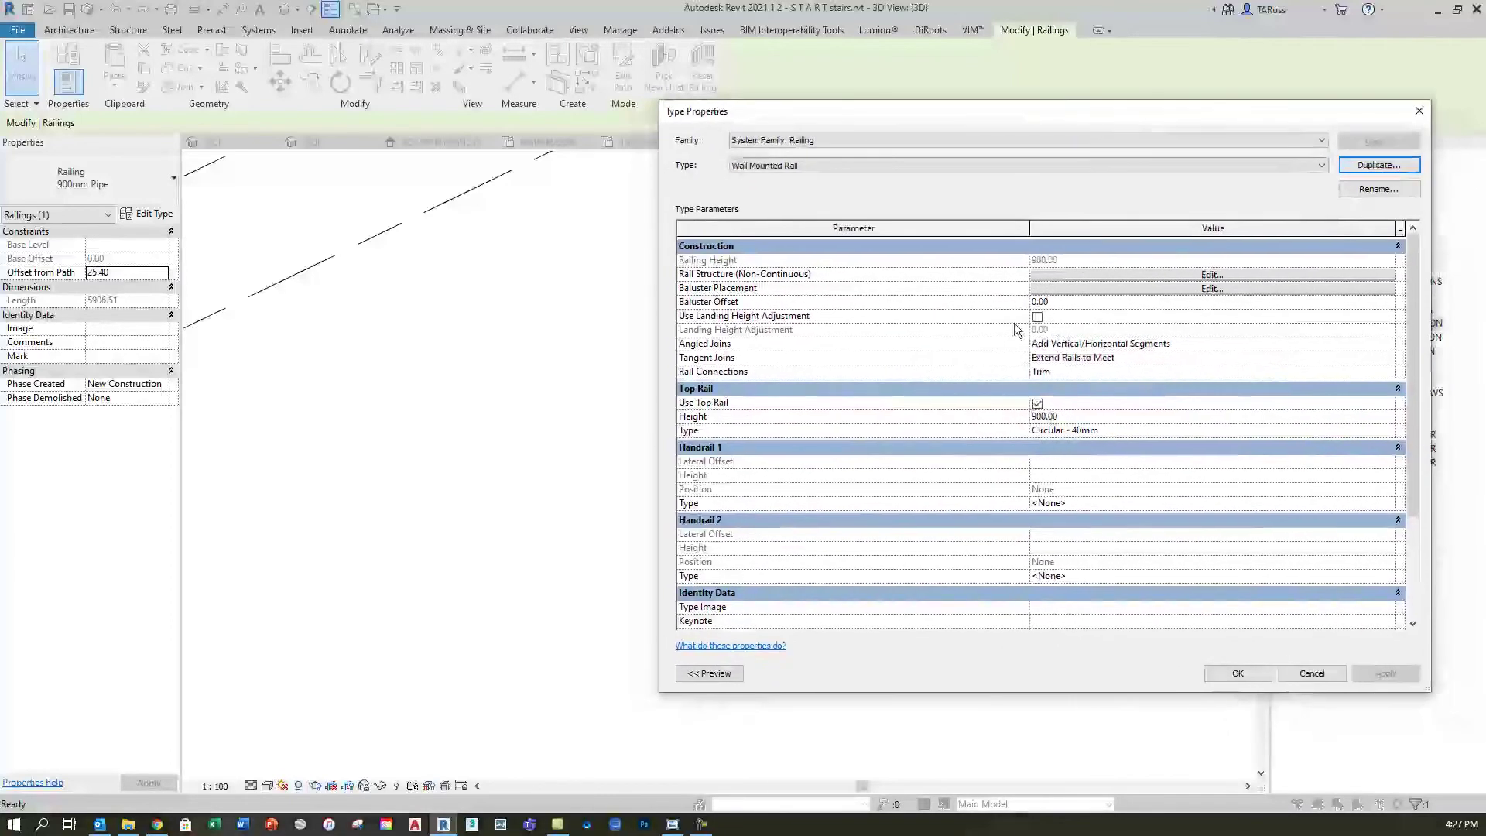
left_click(1049, 274)
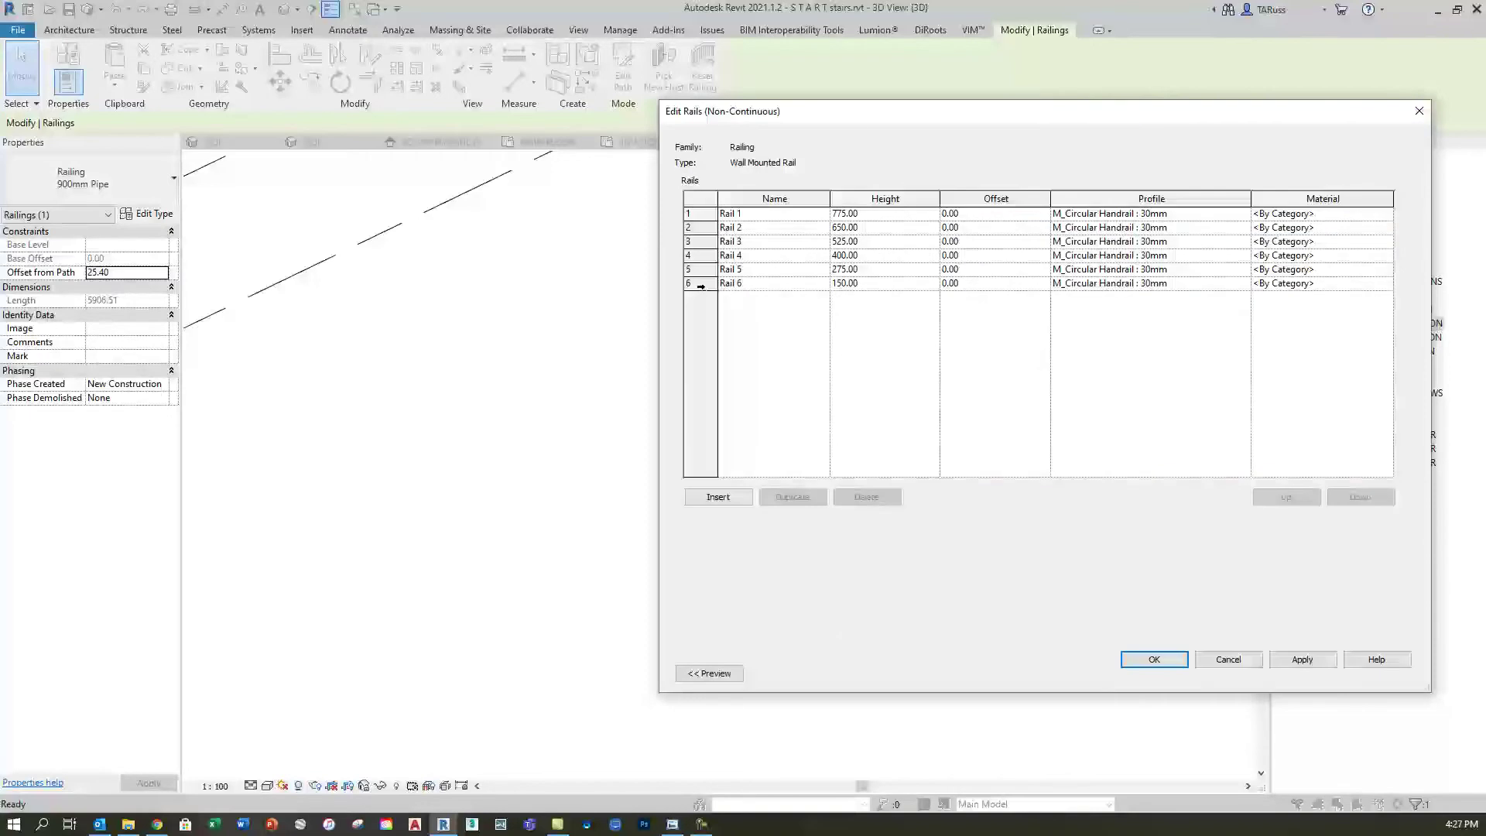
left_click(699, 285)
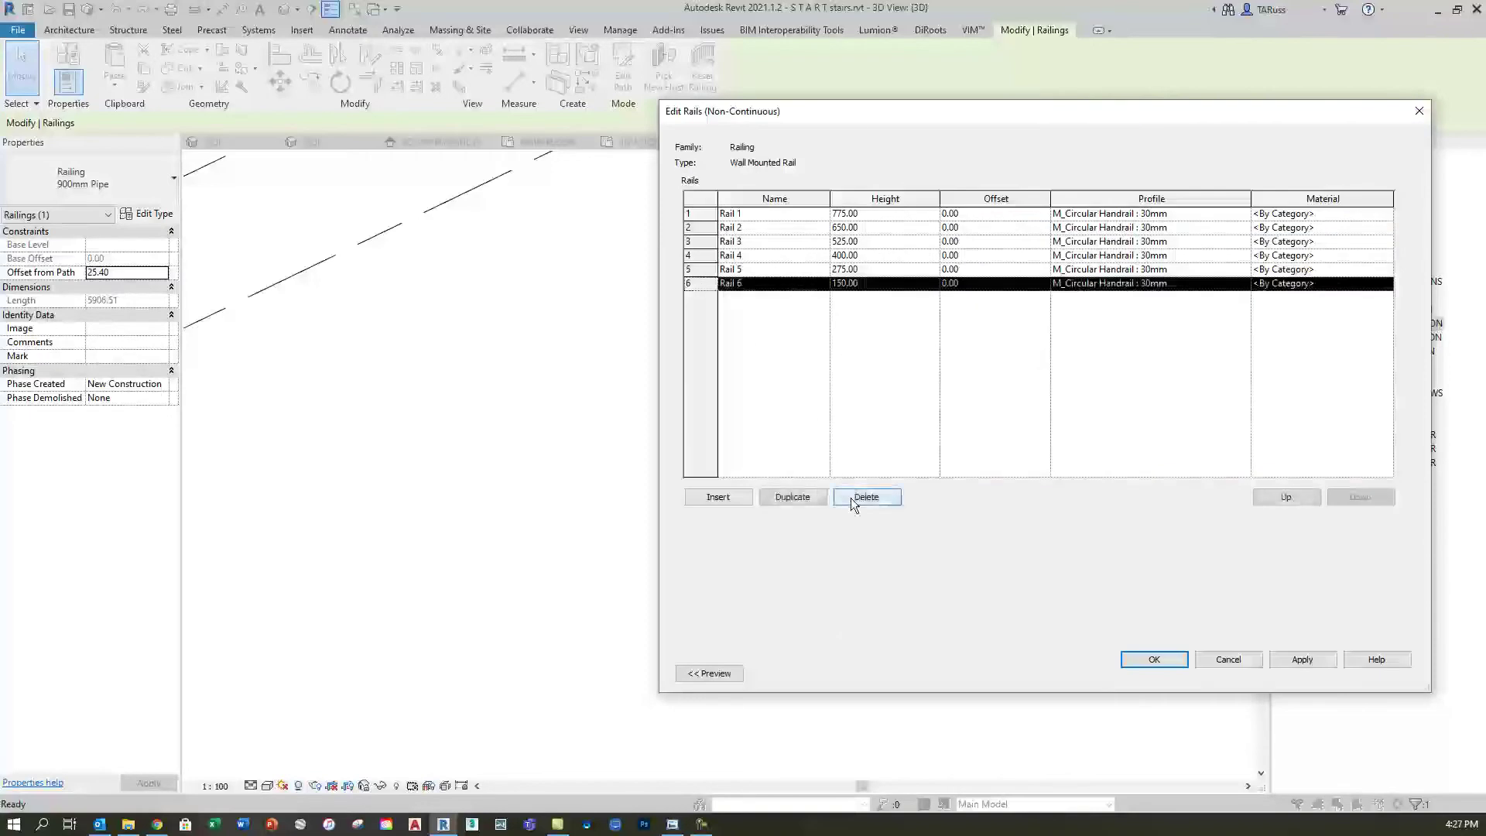
left_click(851, 498)
left_click(854, 497)
left_click(858, 494)
left_click(859, 494)
left_click(859, 494)
left_click(866, 498)
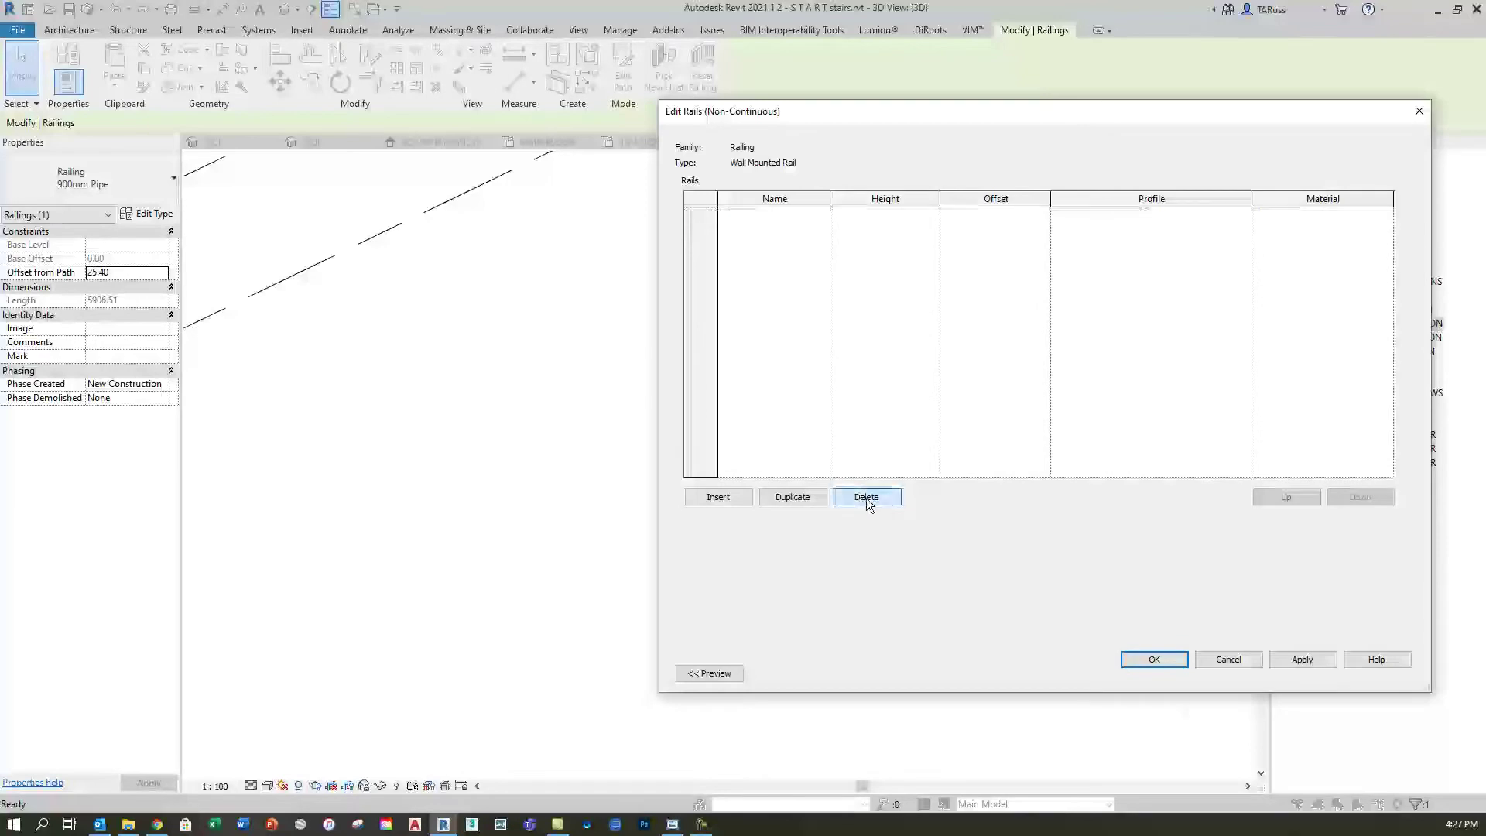
left_click(1146, 660)
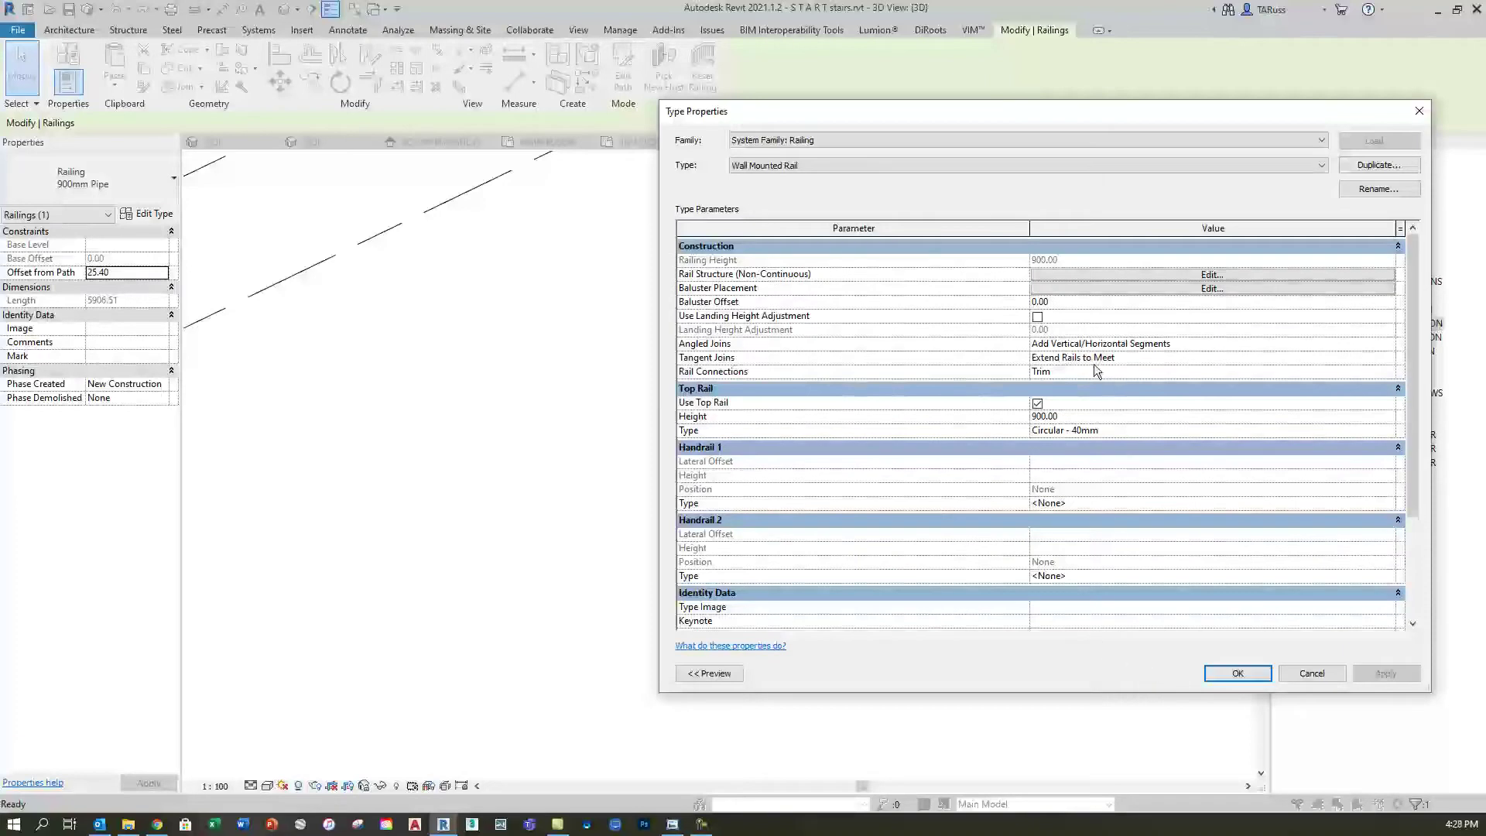
Step: Set the baluster family to None for the regular baluster and for the start, corner and end posts
left_click(1059, 289)
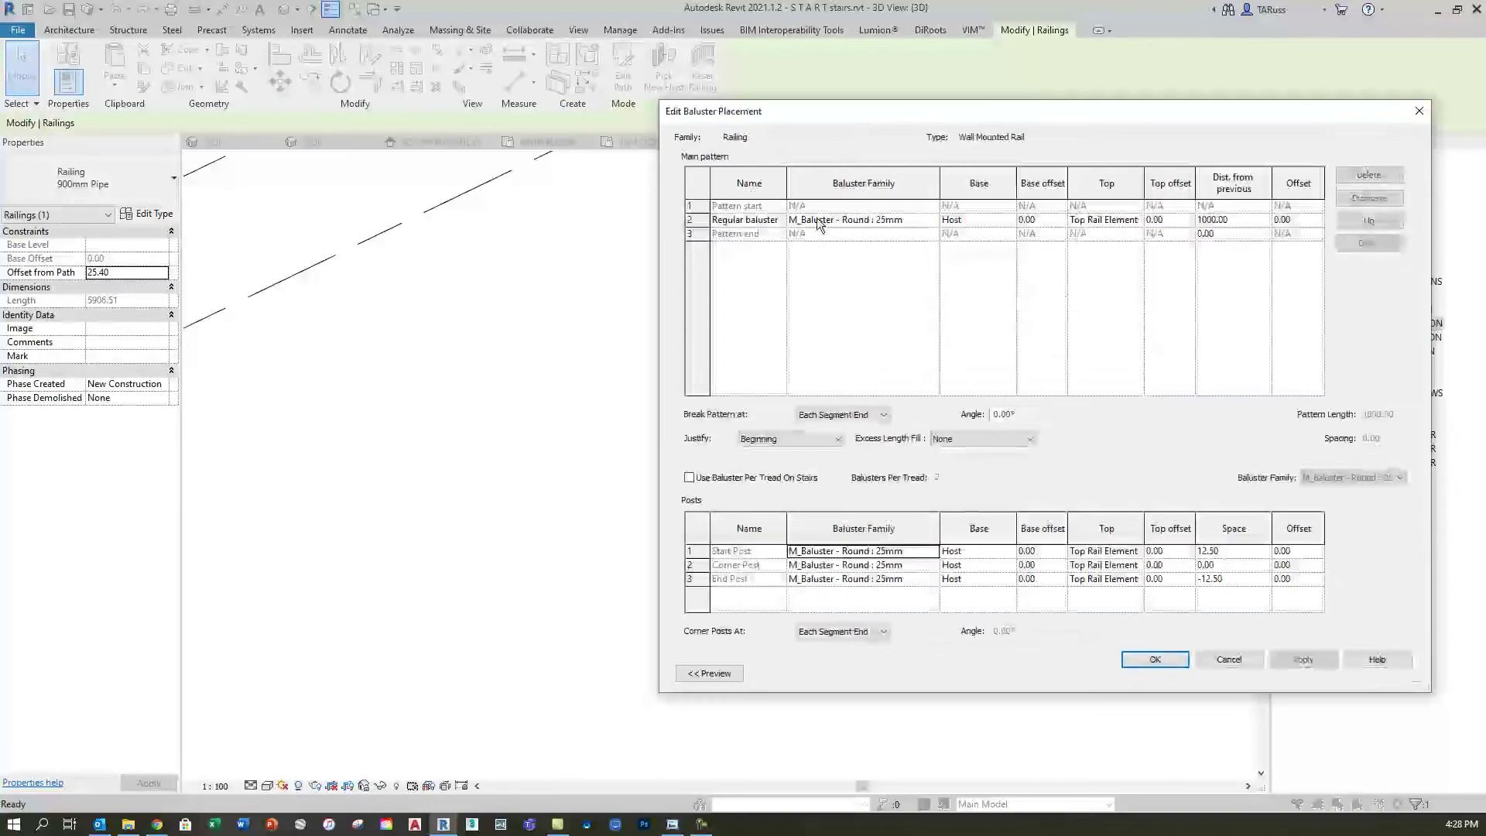
left_click(935, 220)
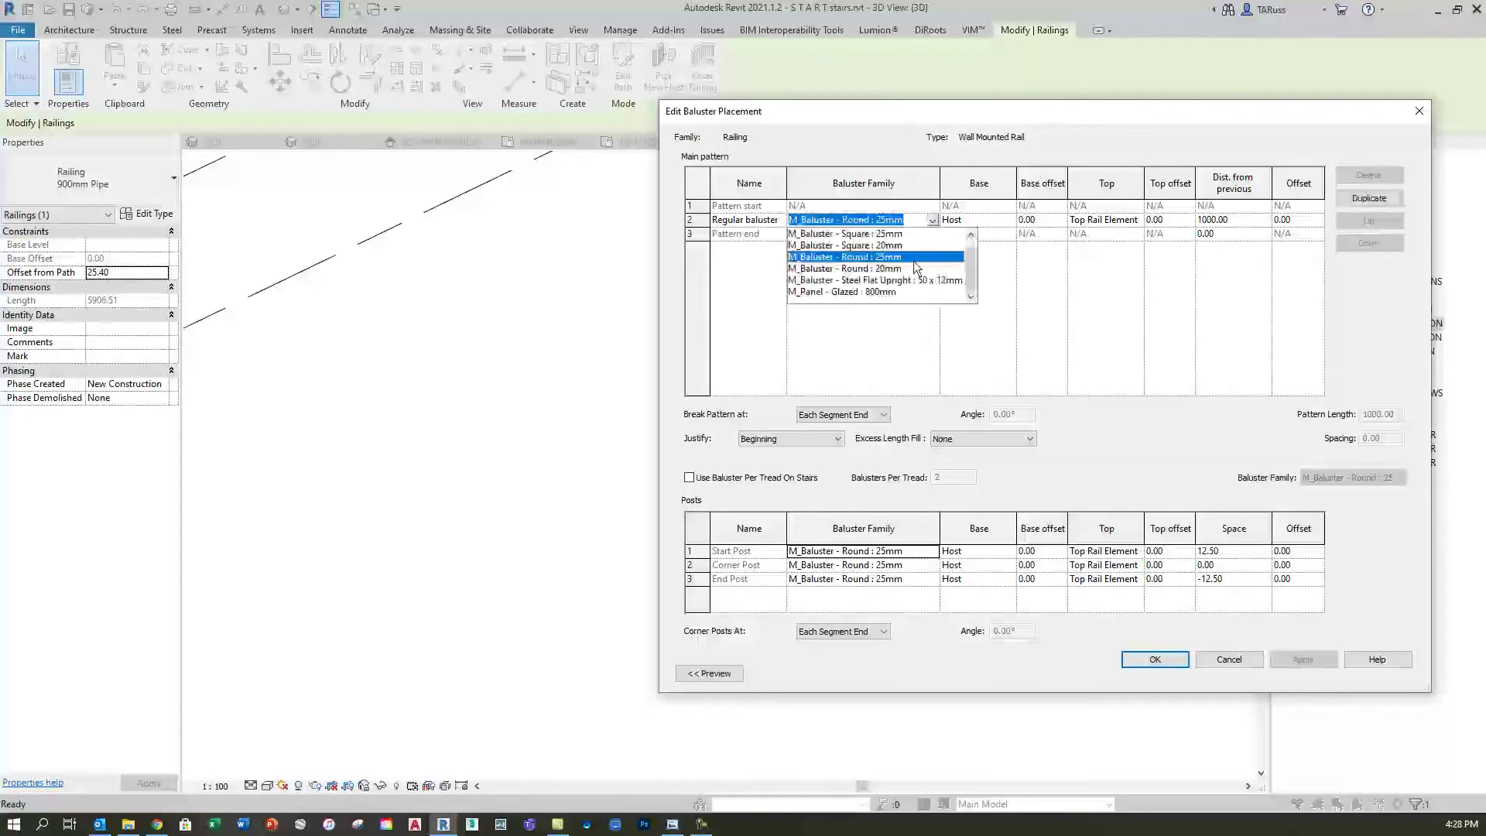
left_click(802, 234)
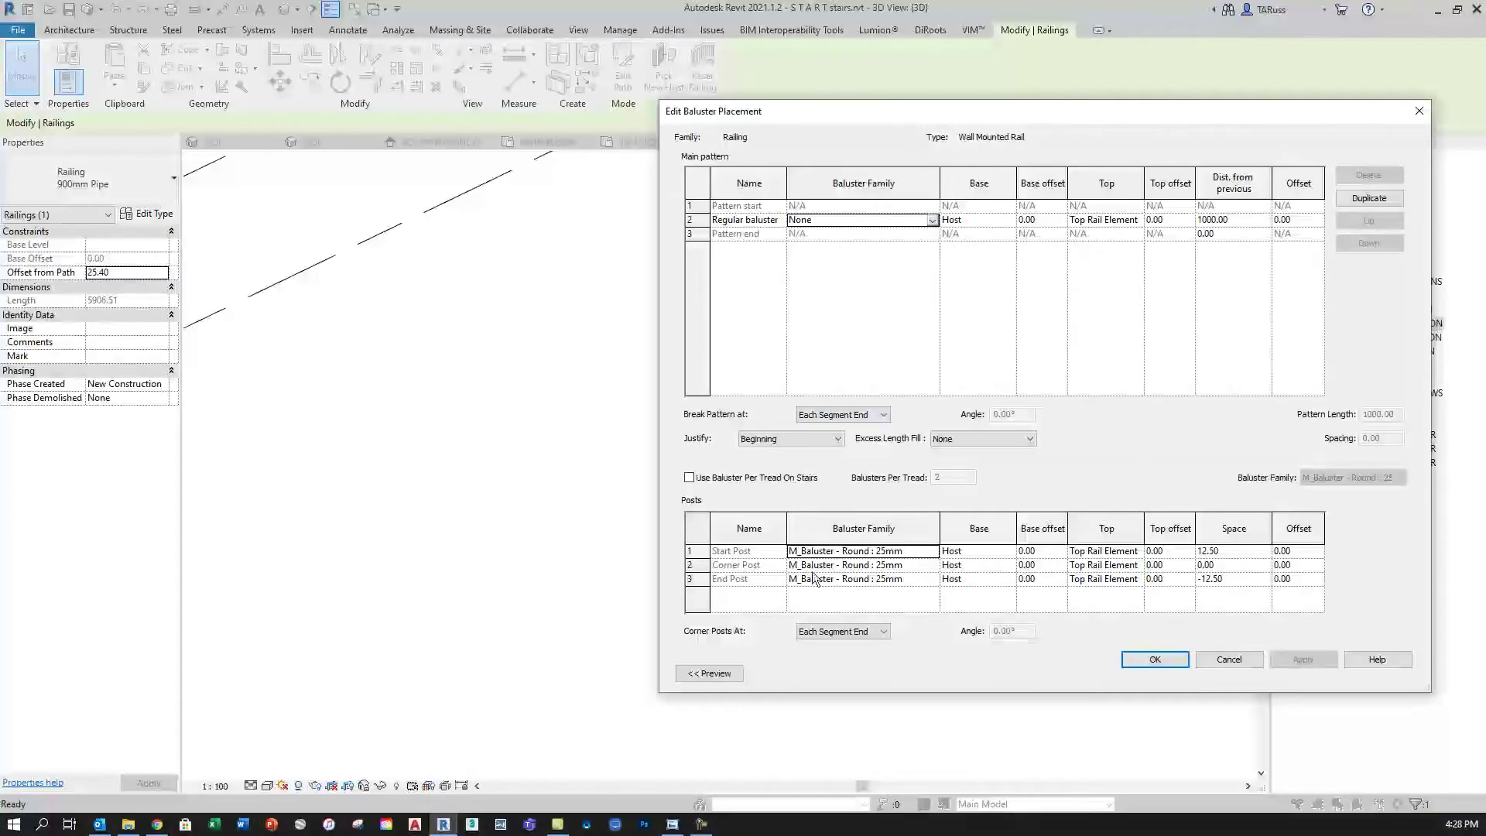
left_click(932, 551)
scroll(875, 601, "up", 1)
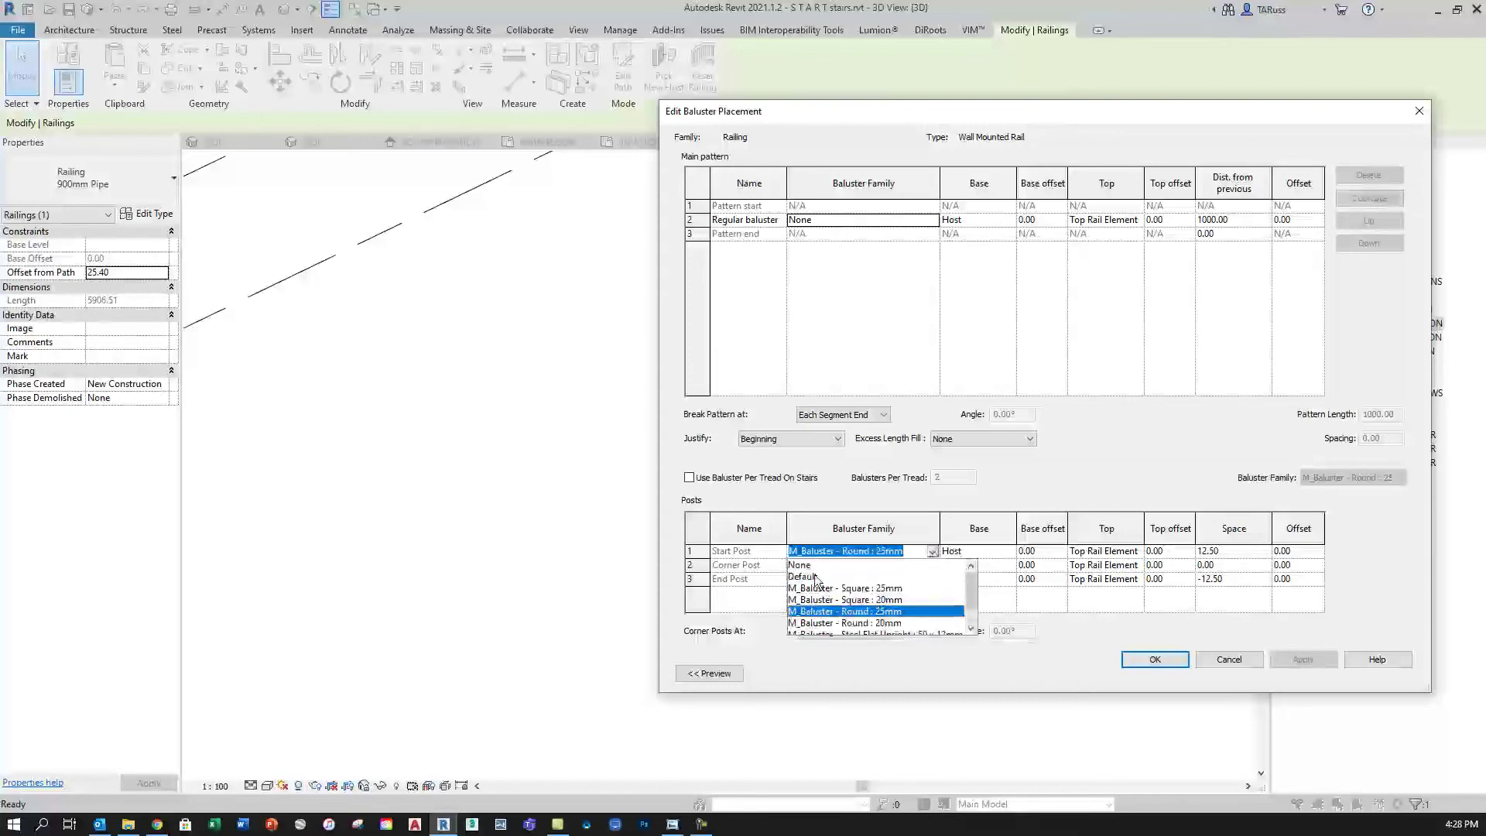
left_click(810, 565)
left_click(933, 565)
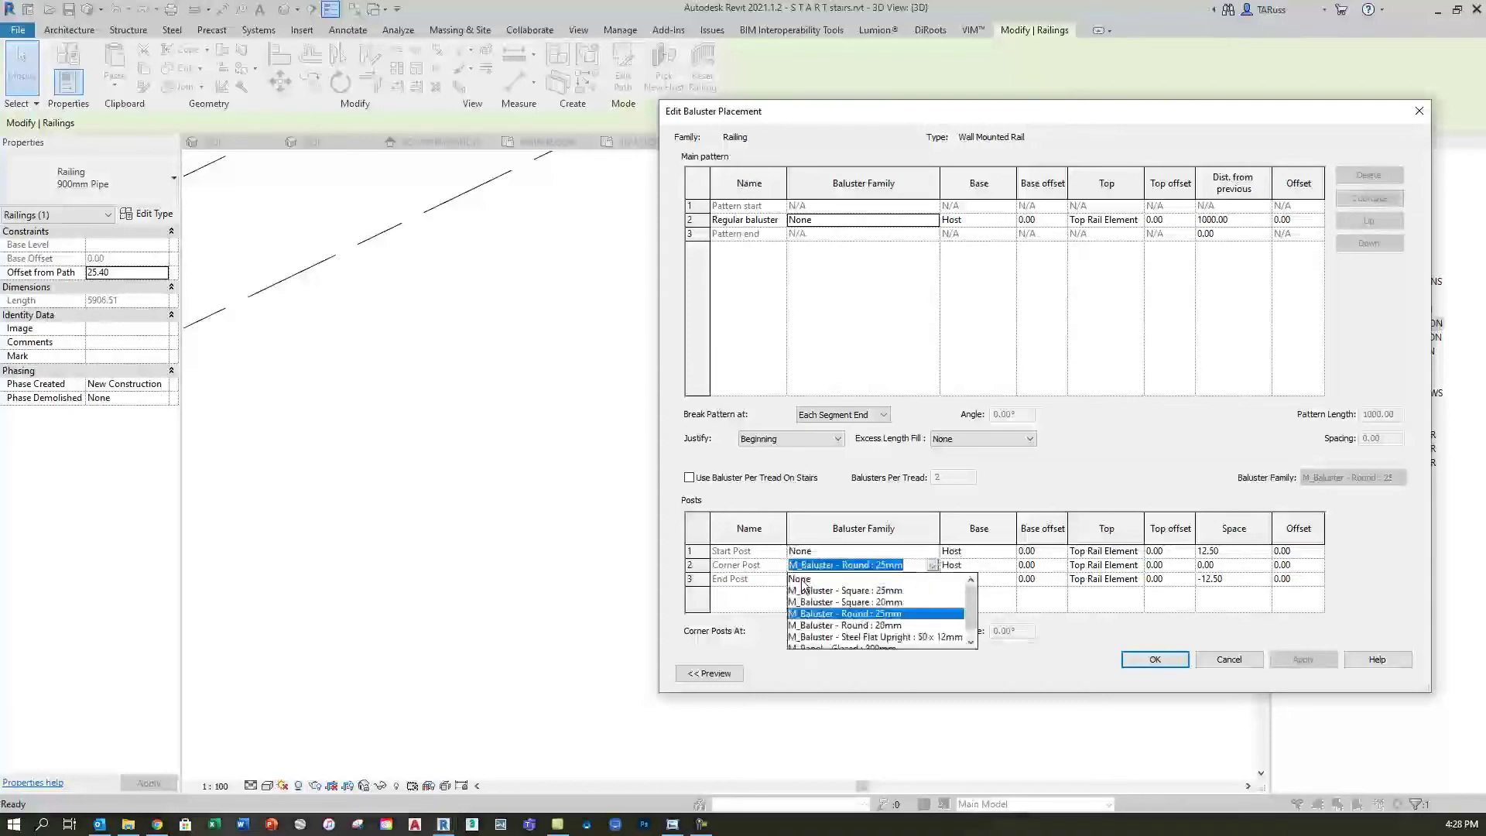
left_click(803, 579)
left_click(933, 580)
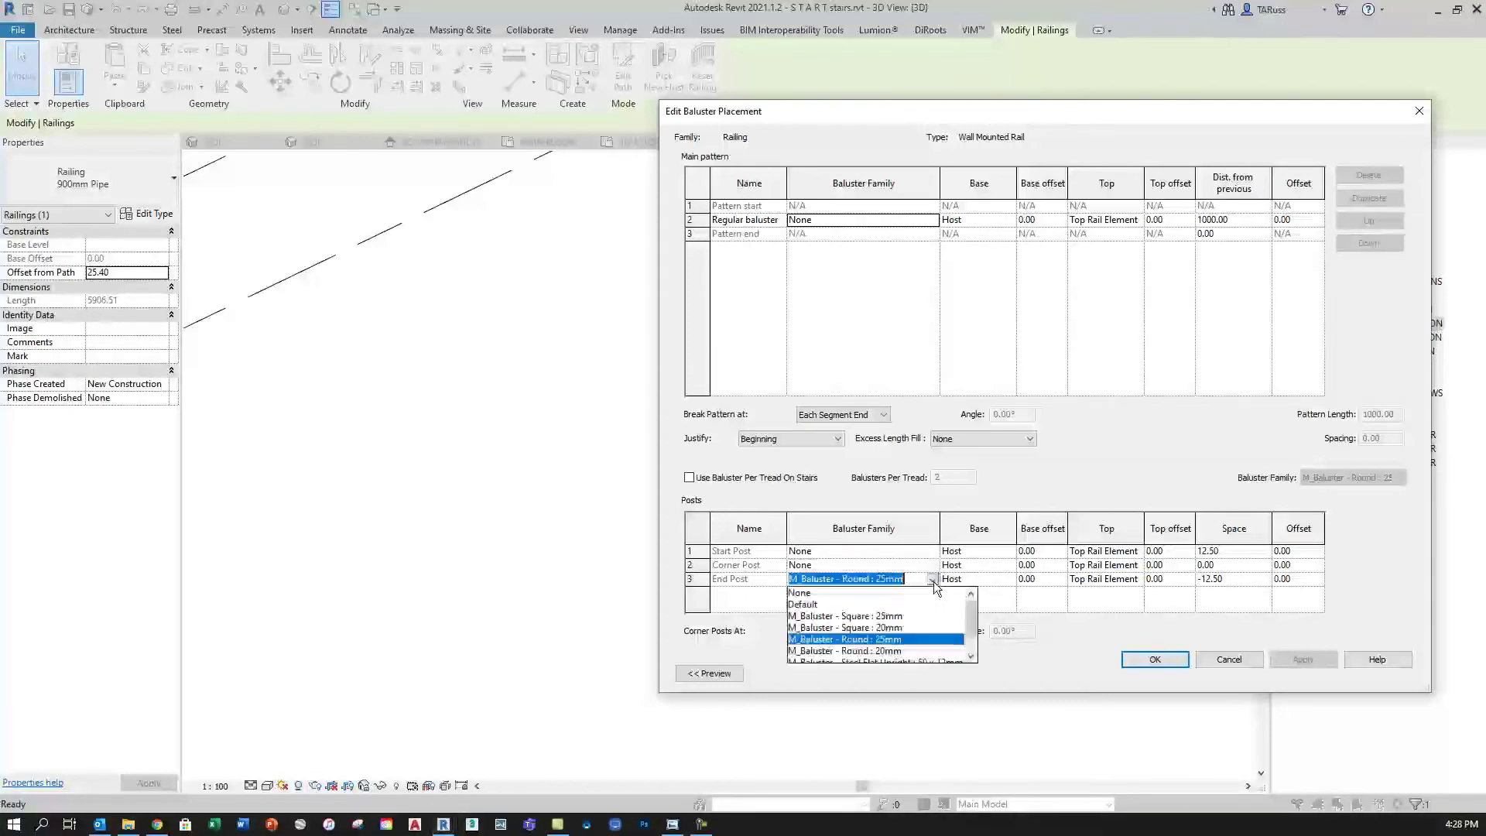
left_click(800, 593)
left_click(1150, 659)
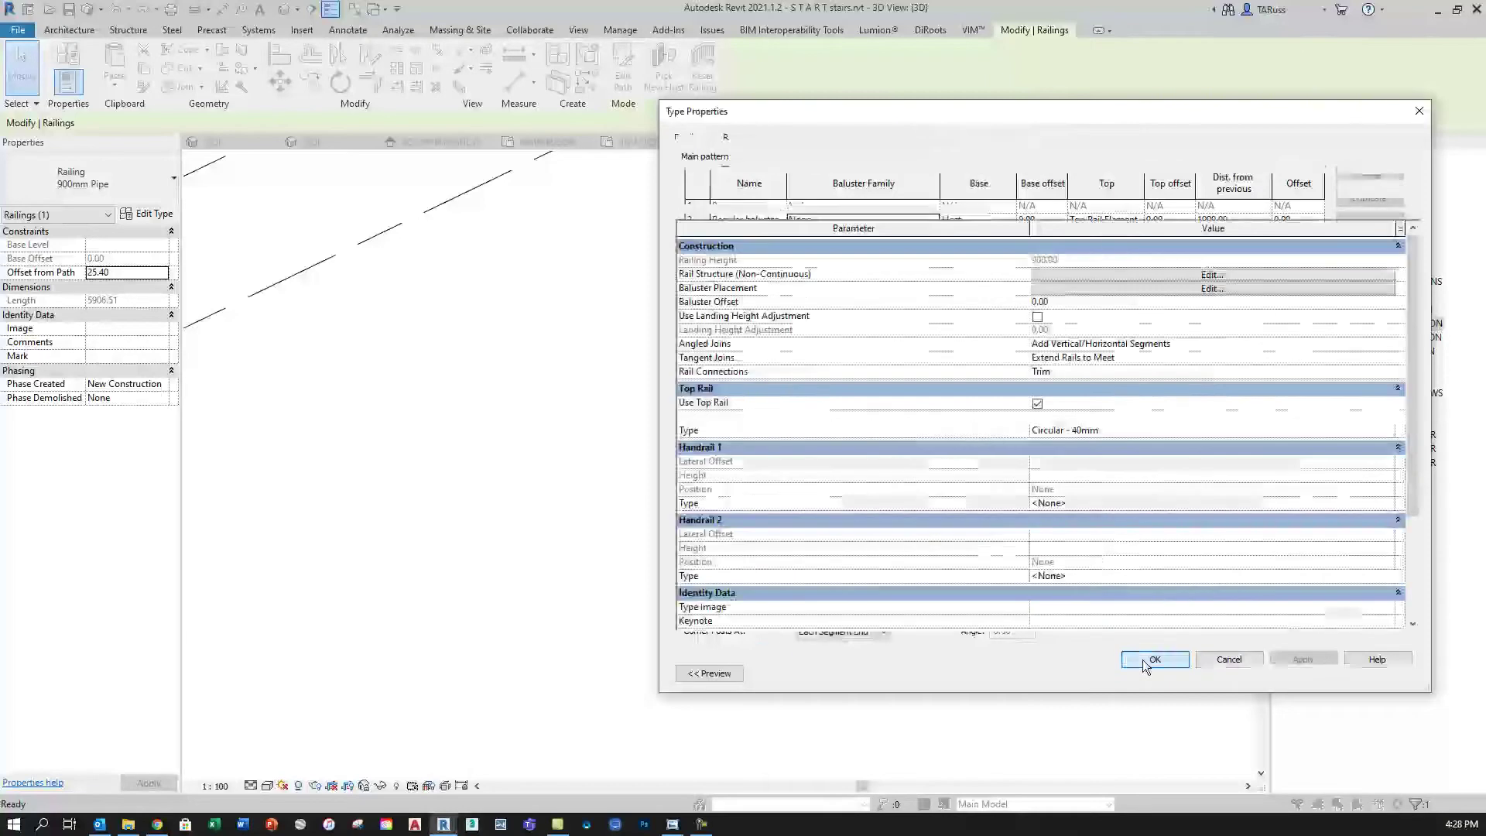
Step: Turn off the top rail and assign the Pipe - Wall Mount type to Handrail 1
left_click(1037, 403)
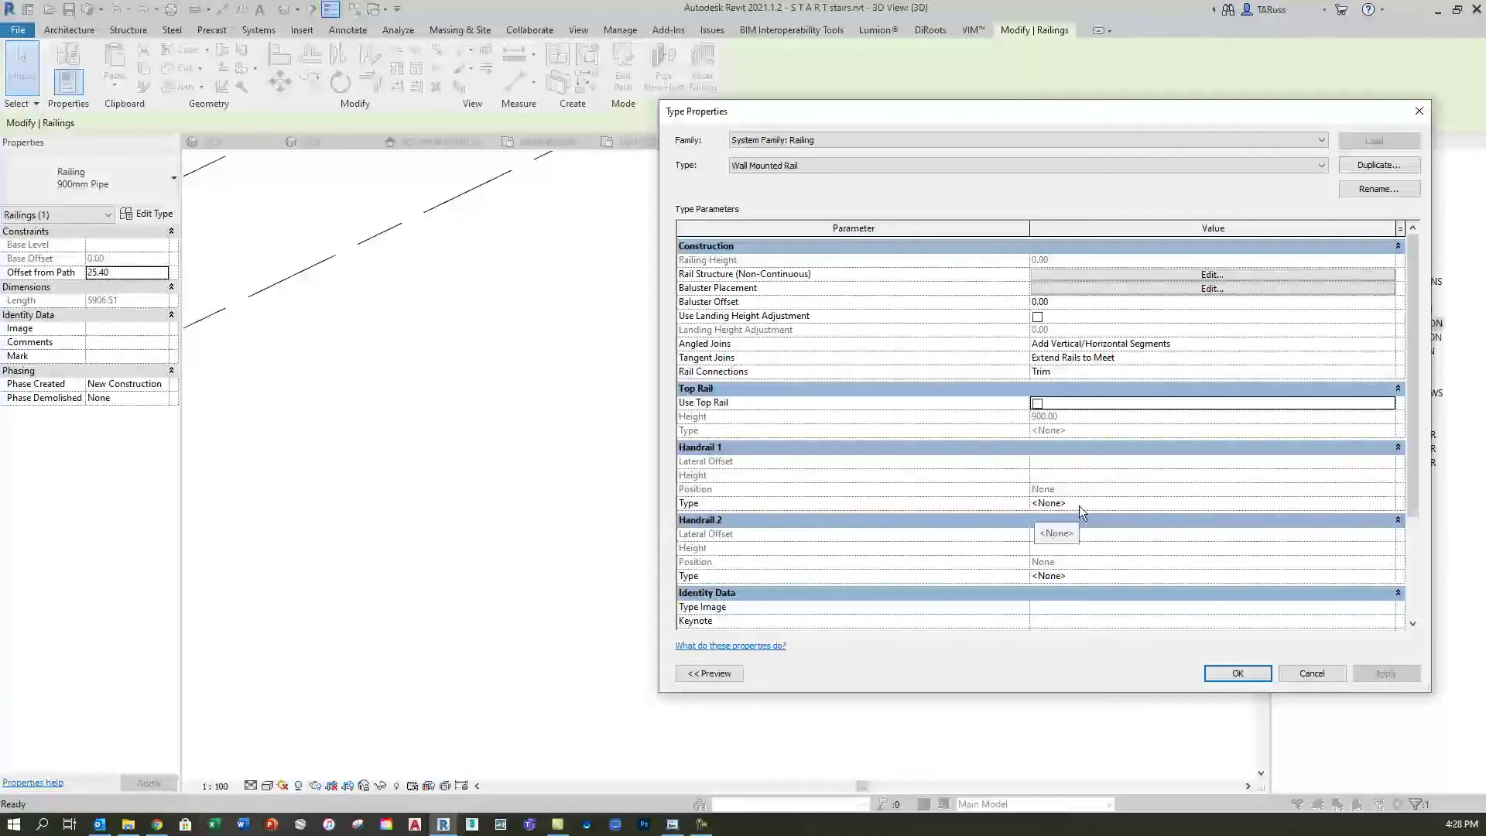
left_click(1389, 504)
left_click(1391, 503)
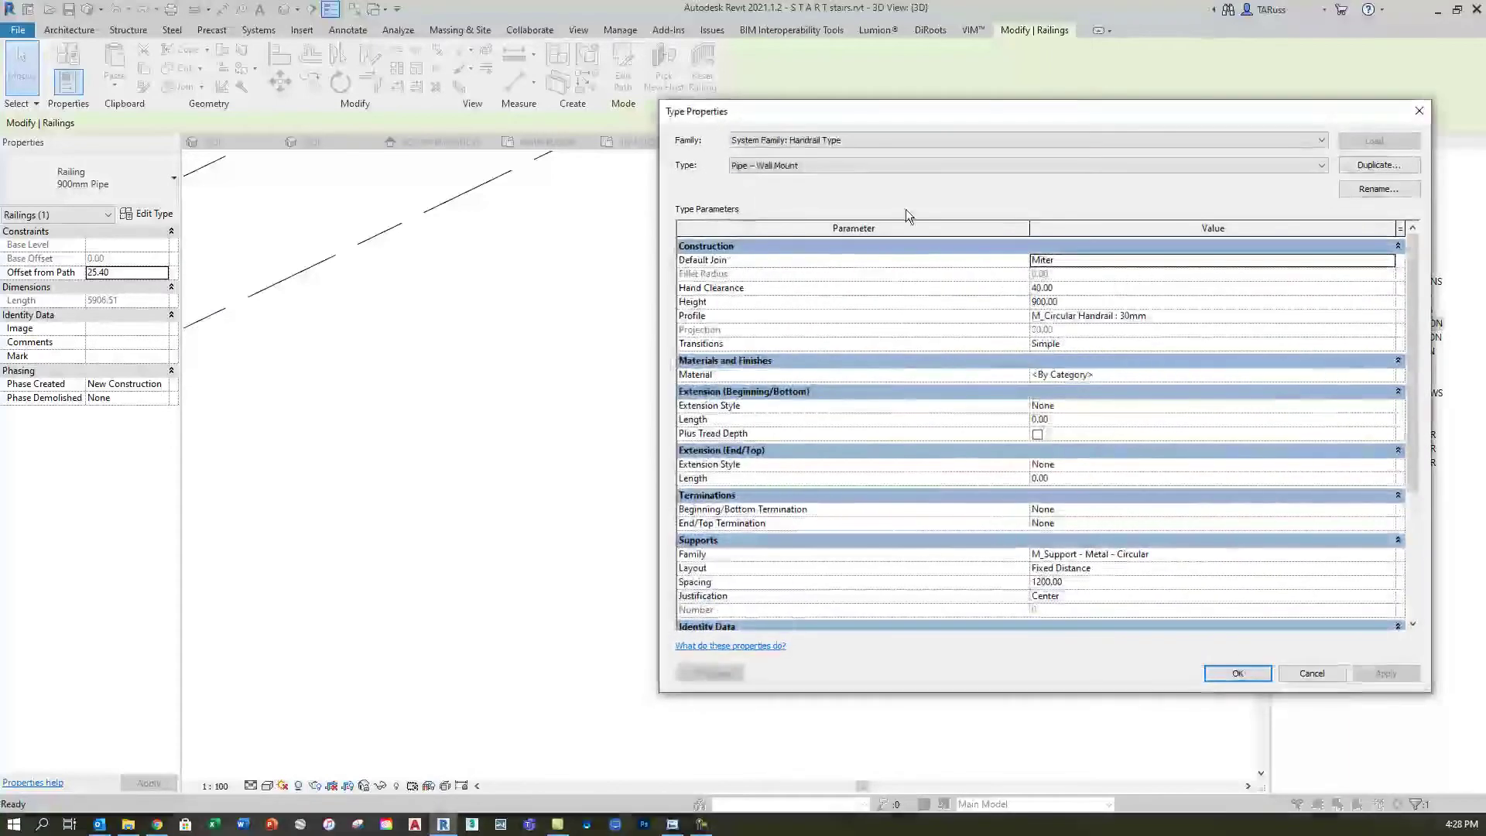
left_click(765, 165)
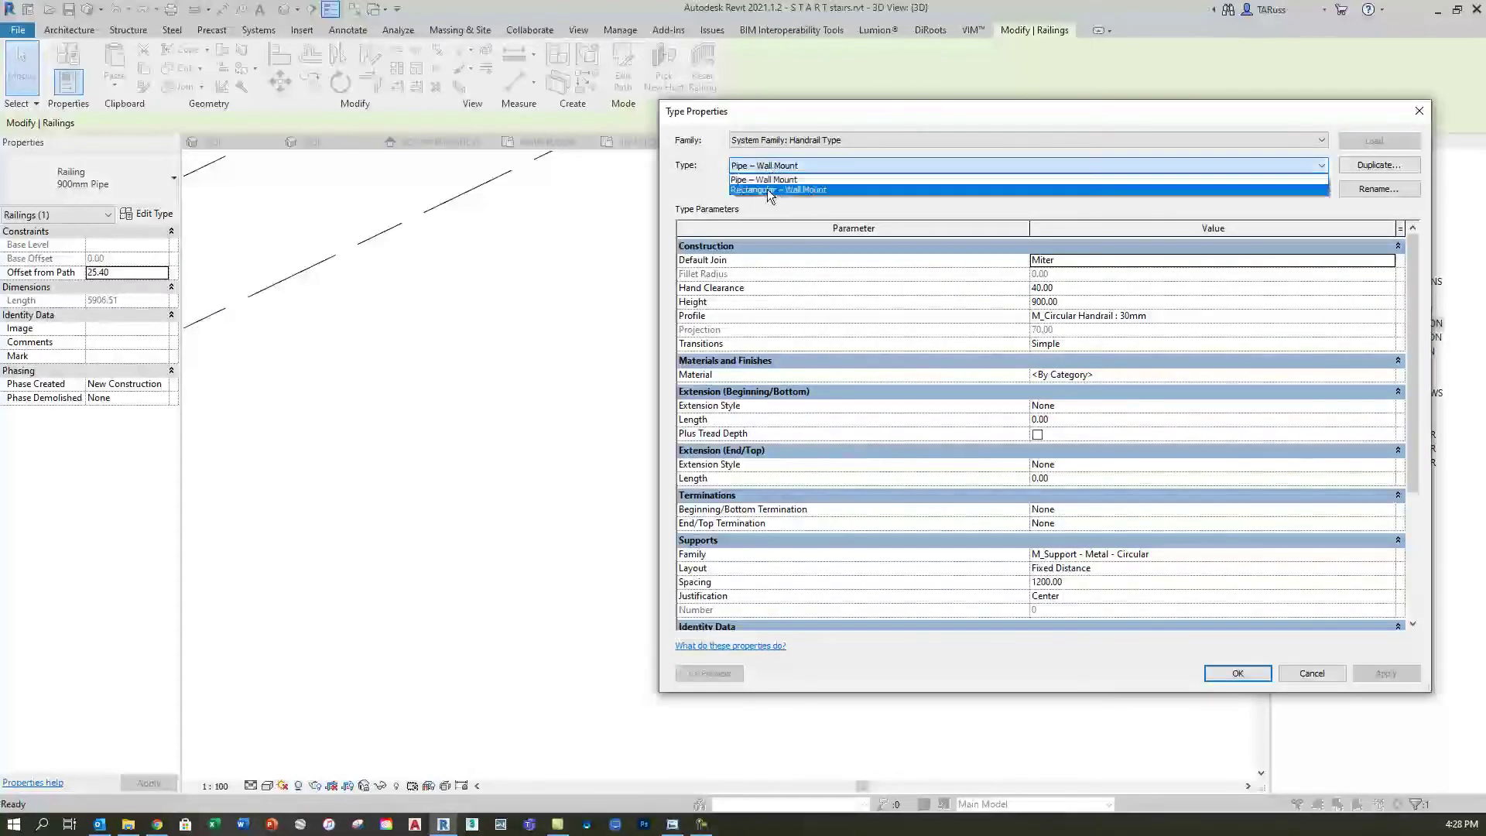
left_click(766, 179)
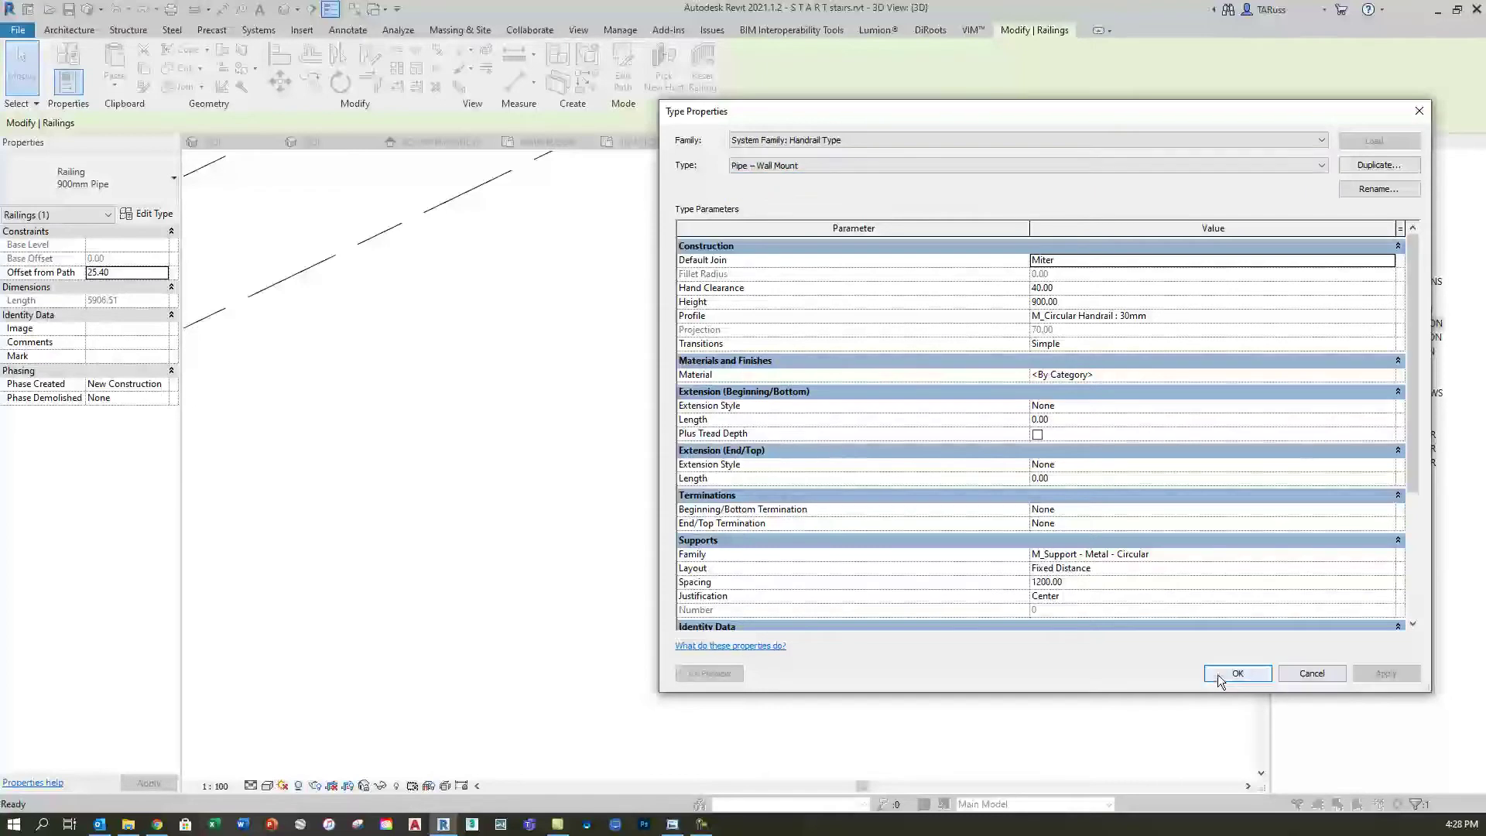
left_click(1220, 674)
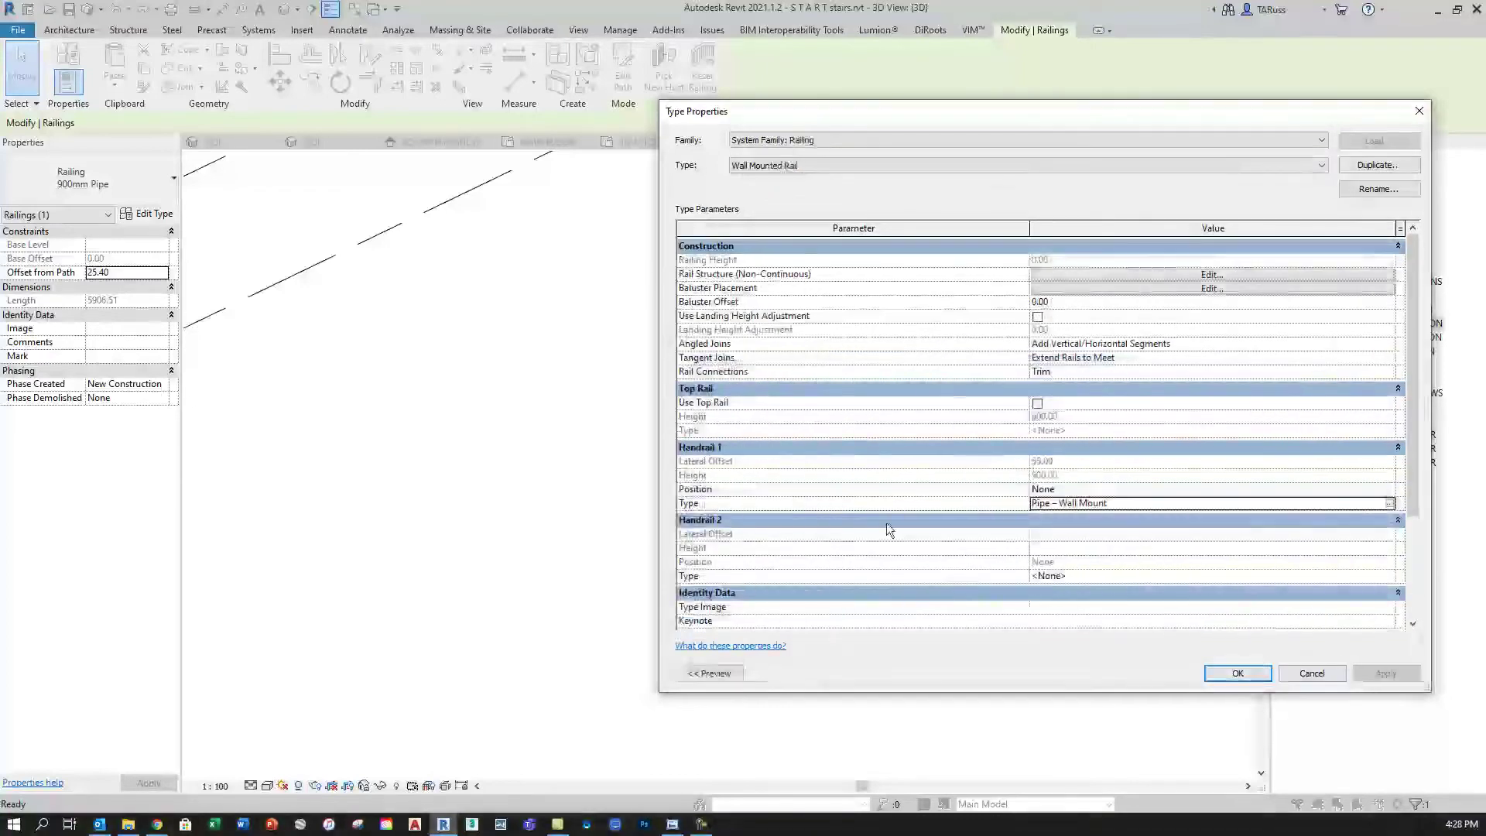
Step: Set the position of Handrail 1 to Left
left_click(1053, 491)
left_click(1389, 489)
left_click(1039, 514)
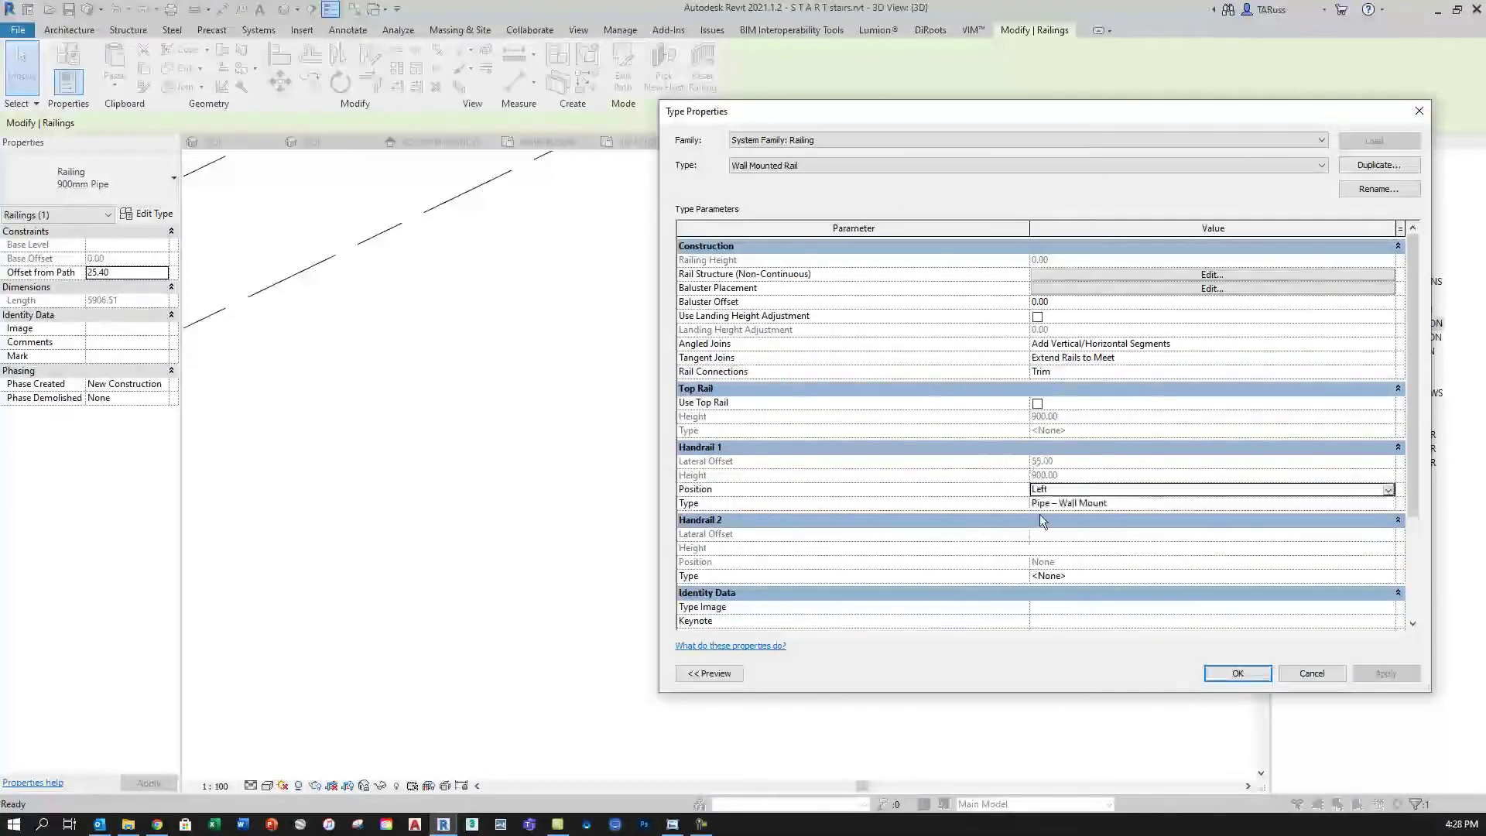
Step: Apply the Wall Mounted Rail type settings to the wall-side railing and check its handrail and wall brackets in 3D
left_click(1239, 672)
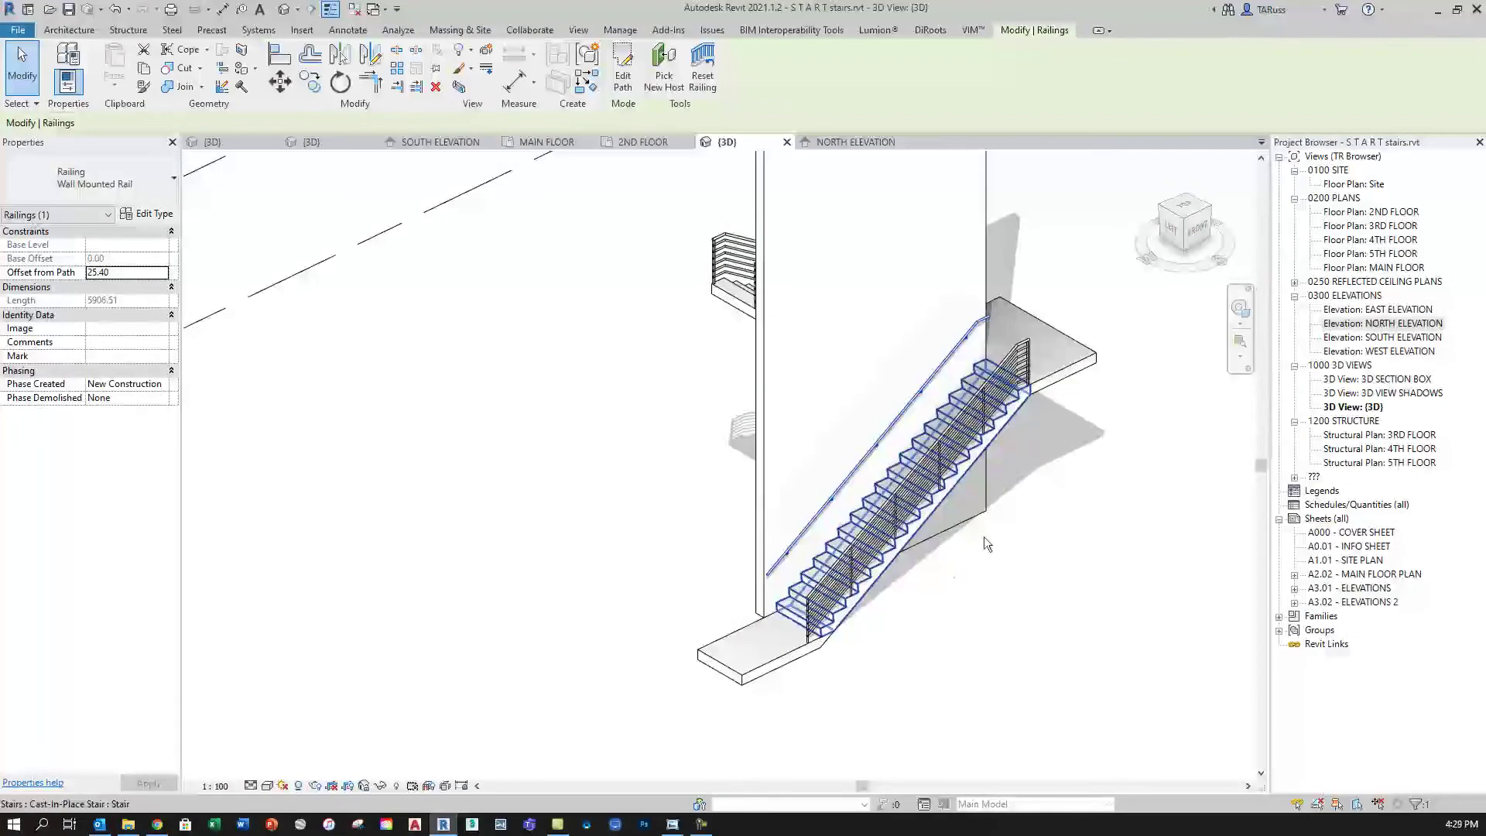
left_click(1047, 586)
middle_click_drag(1046, 586, 735, 468, "shift")
scroll(723, 457, "up", 4)
scroll(723, 457, "up", 5)
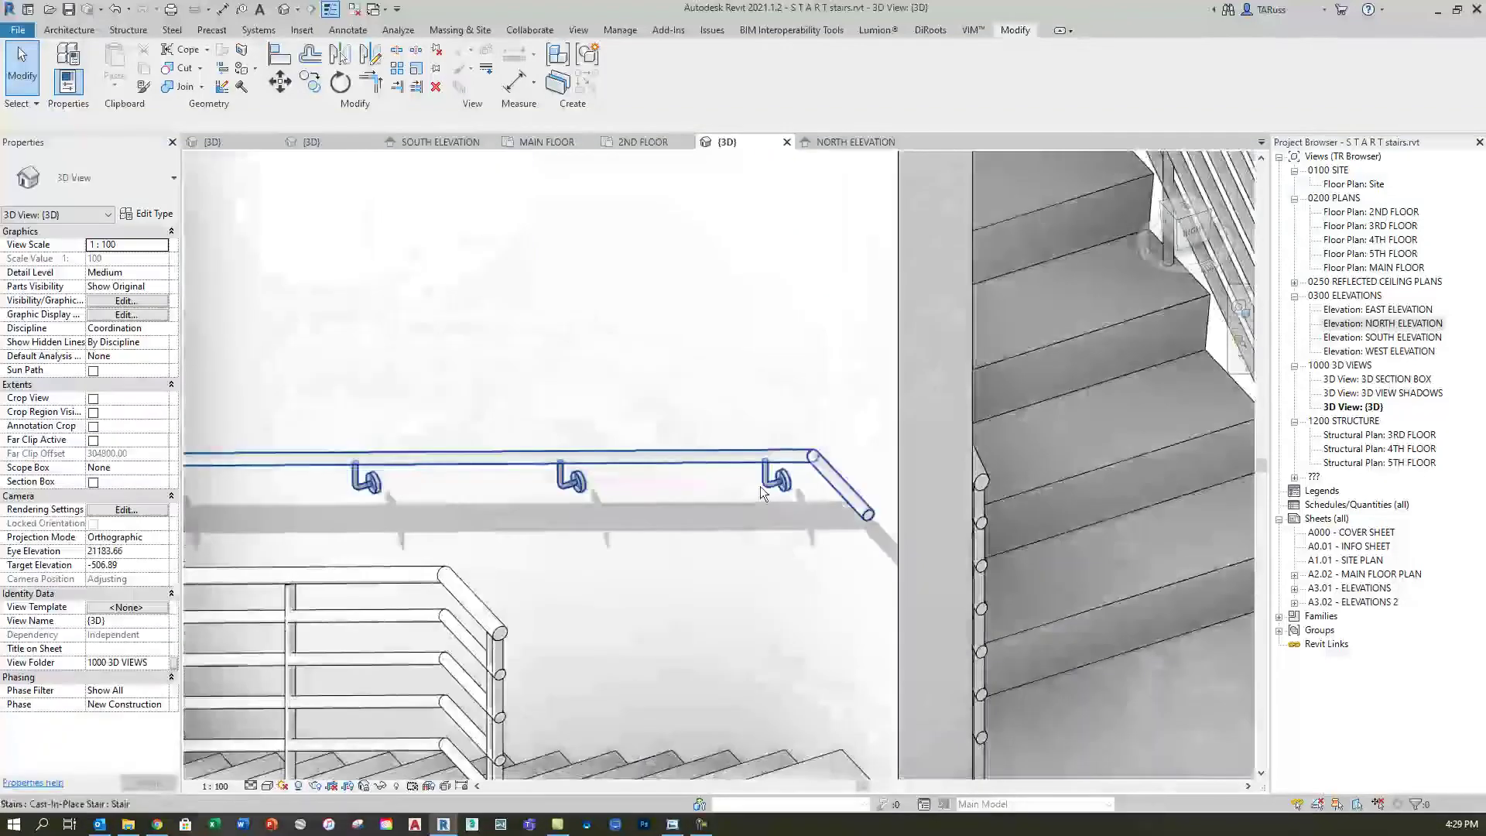
scroll(759, 476, "down", 8)
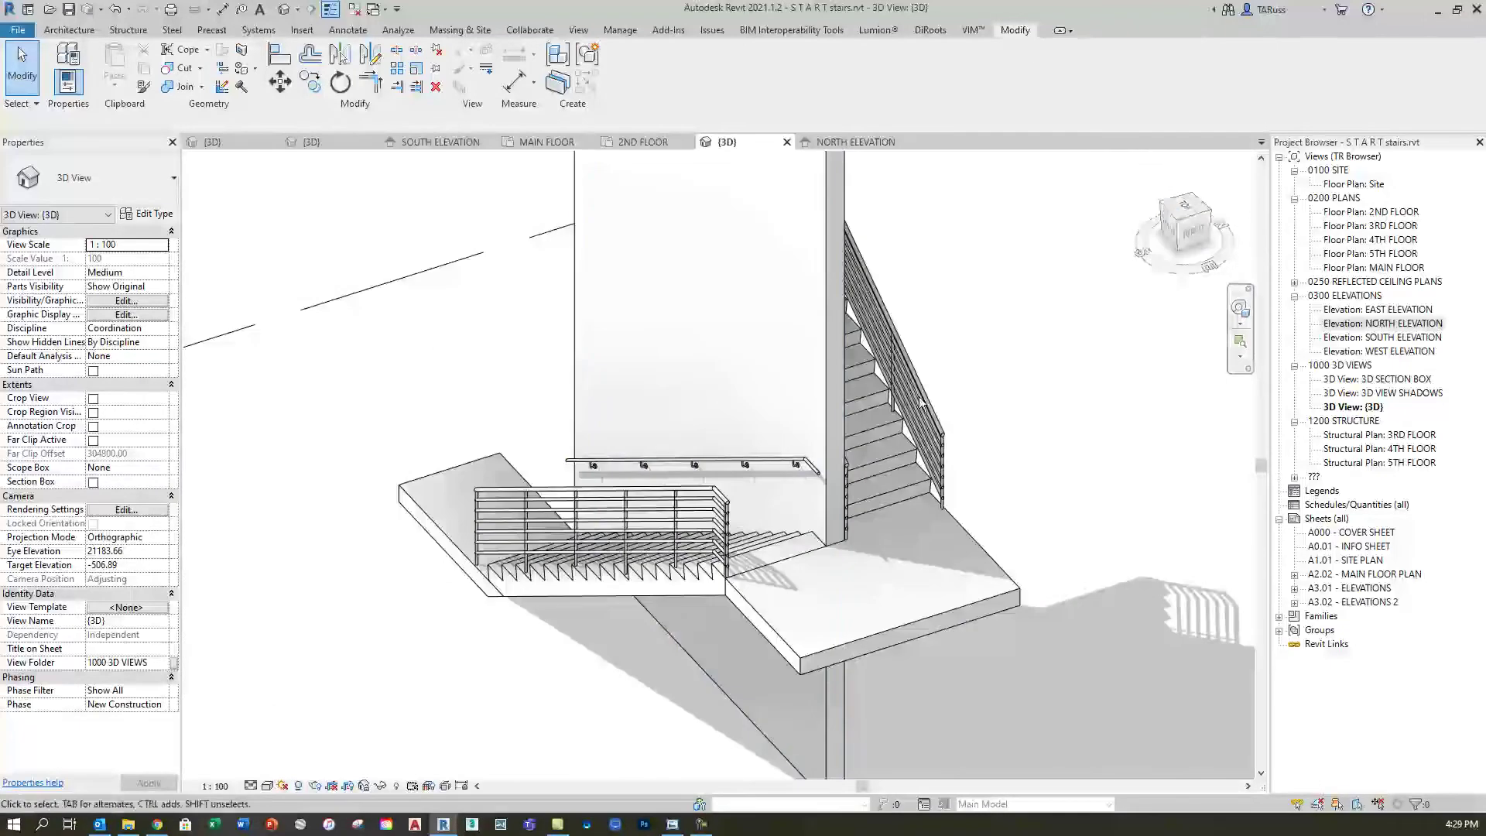
Step: Set the wall-side railing's offset from path to 0, checking the bracket against the wall from above
left_click(1175, 219)
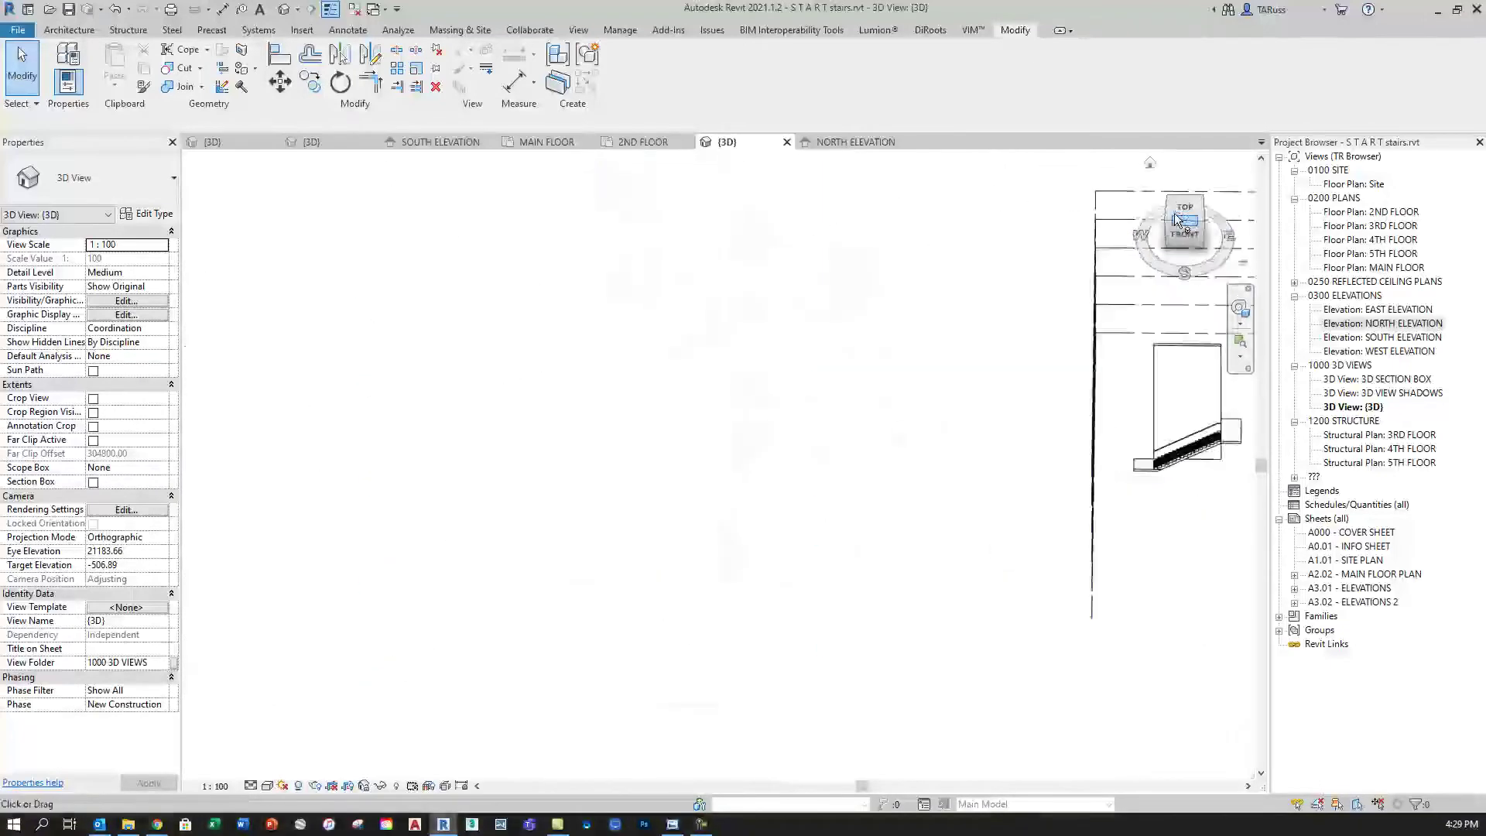
left_click(1184, 234)
left_click(1171, 215)
scroll(712, 642, "up", 8)
scroll(732, 582, "up", 8)
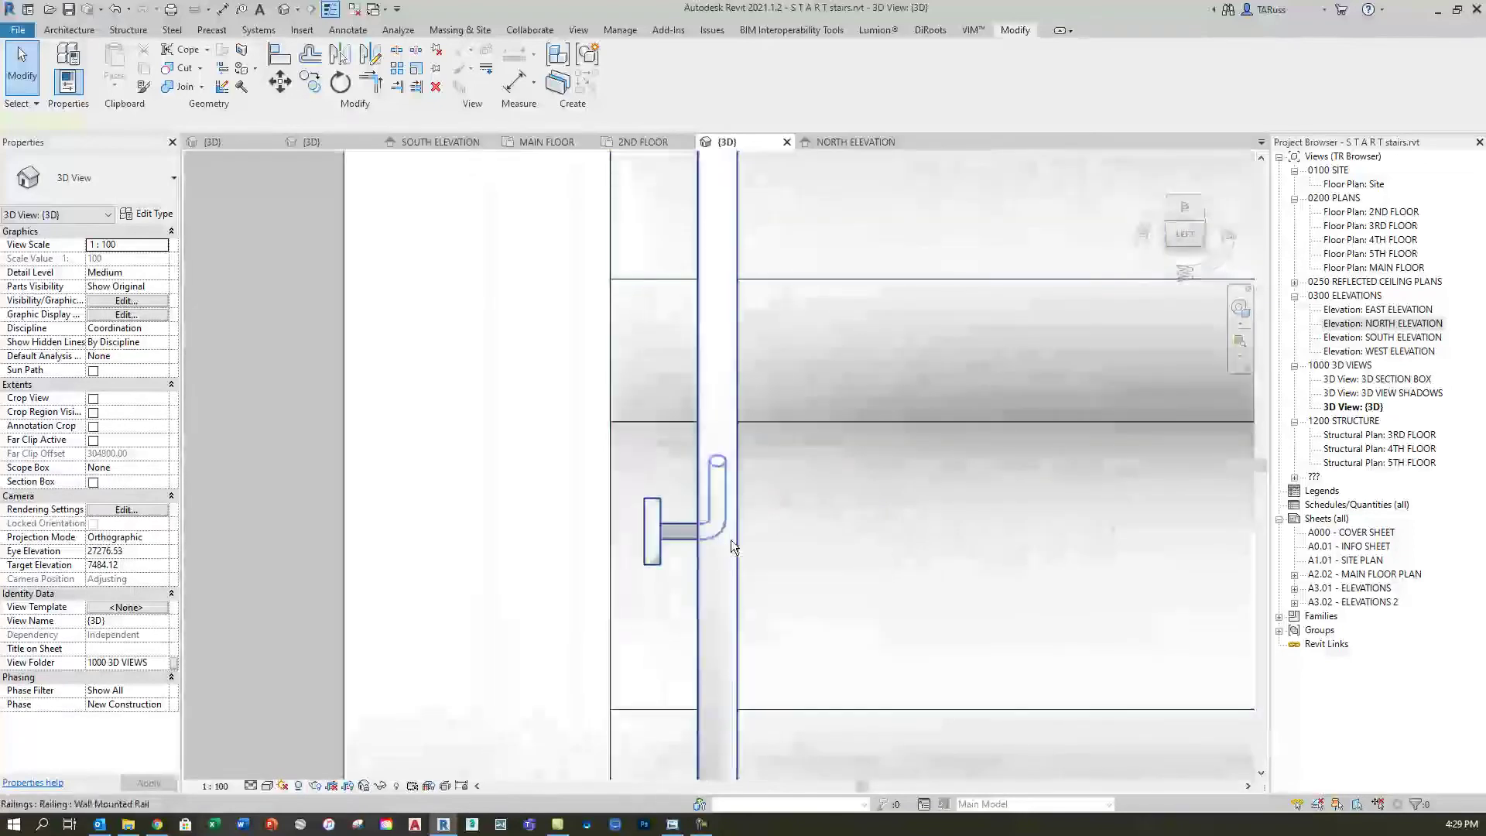
left_click(732, 542)
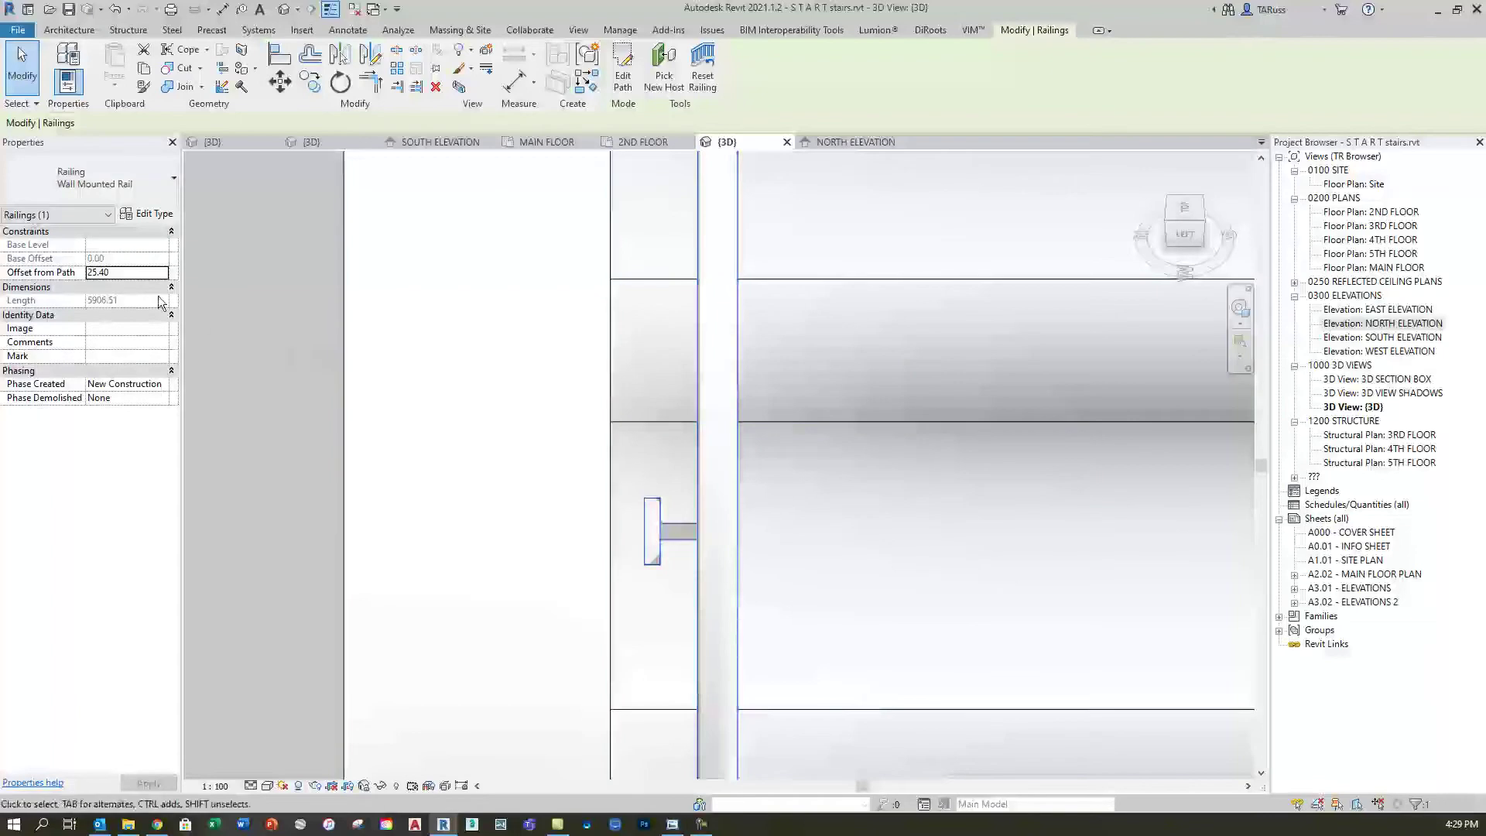
left_click(124, 272)
type("0")
key("Return")
Step: Change the type of the railing on the open side of the stair to Wall Mounted Rail
scroll(536, 434, "down", 4)
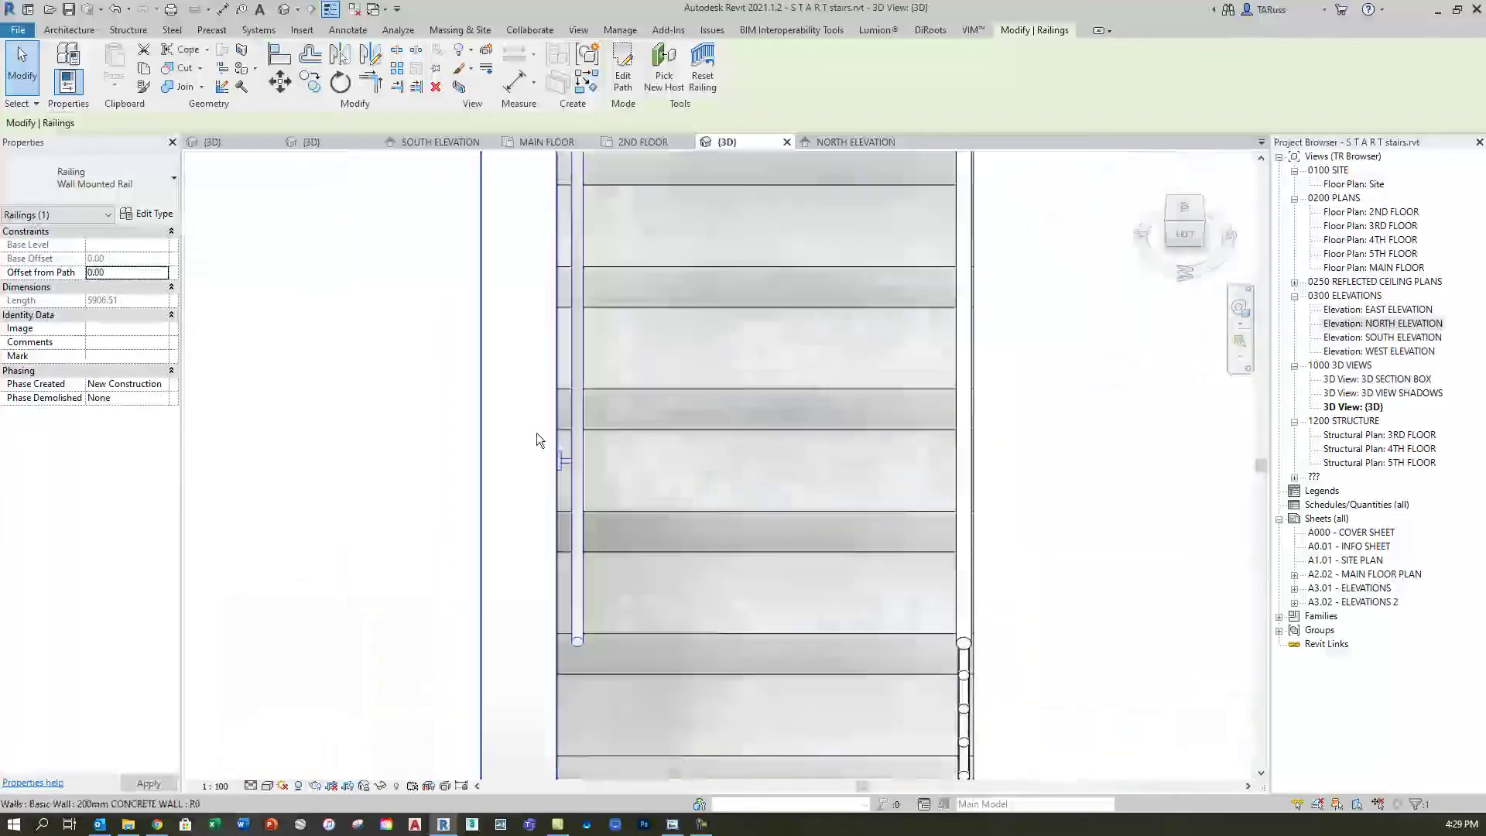
middle_click_drag(885, 470, 587, 521, "shift")
middle_click_drag(871, 429, 796, 602, "shift")
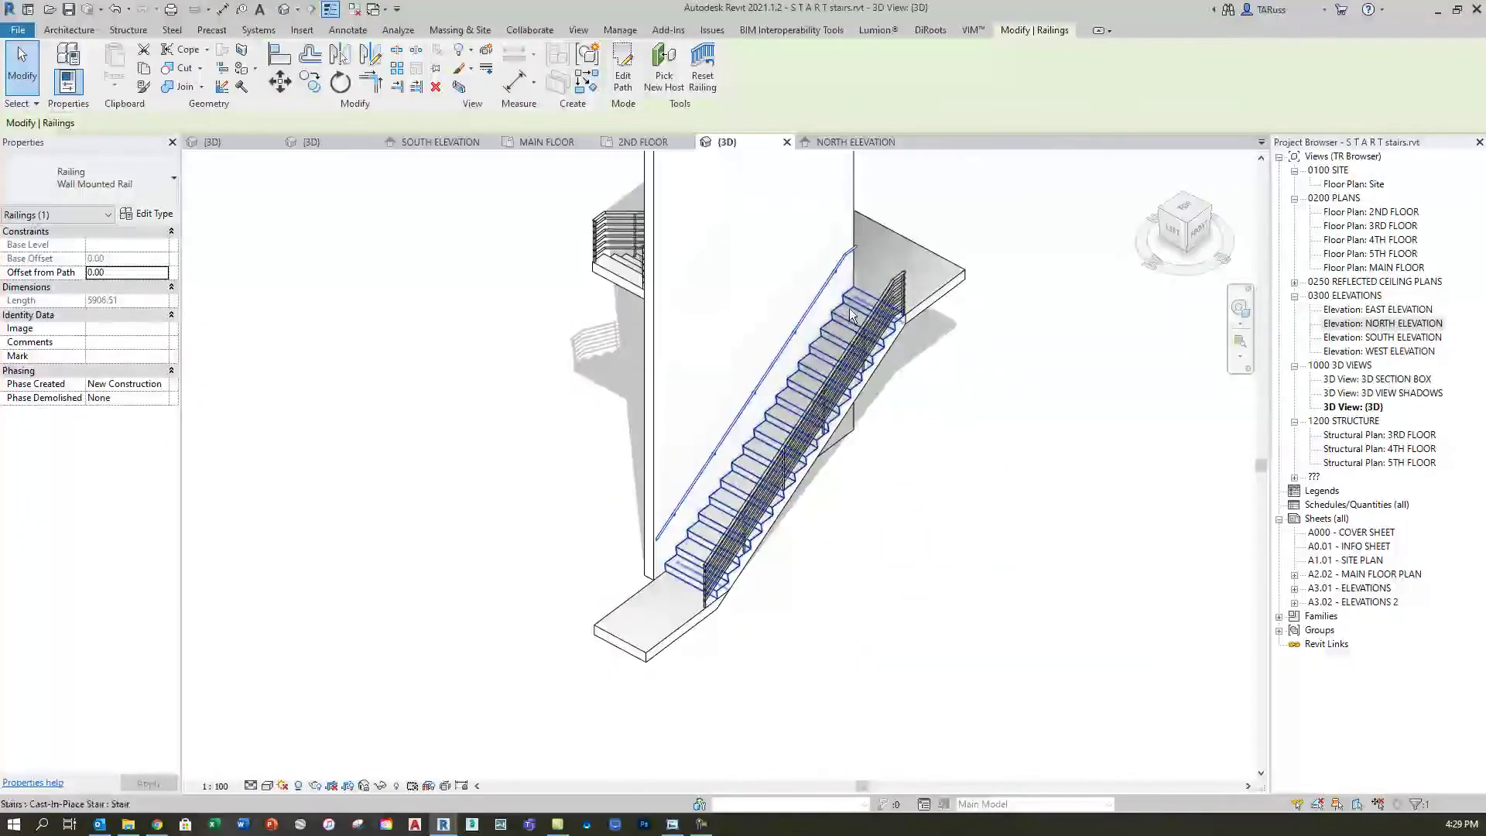
left_click(890, 302)
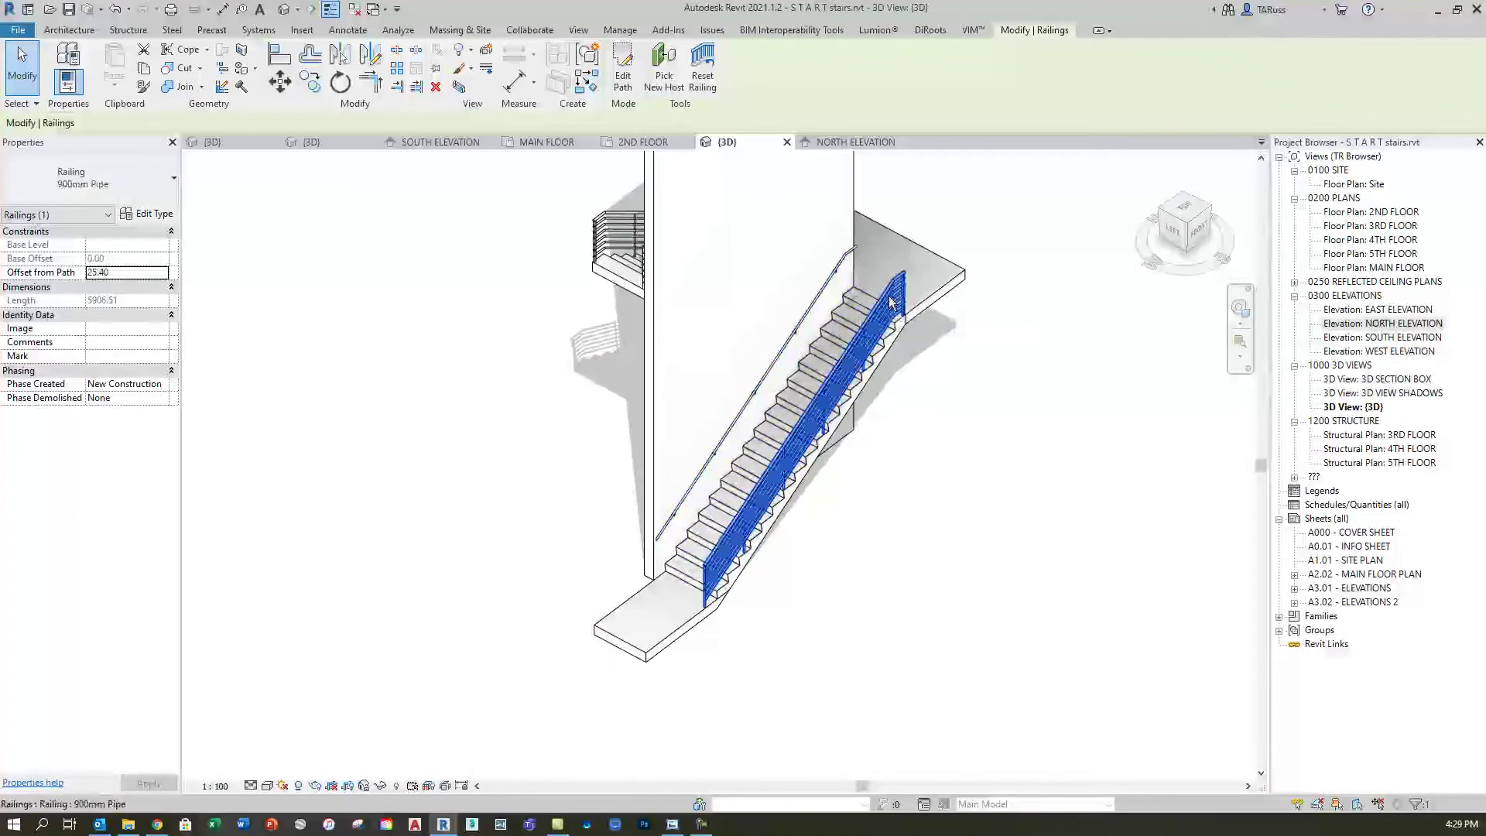
left_click(114, 188)
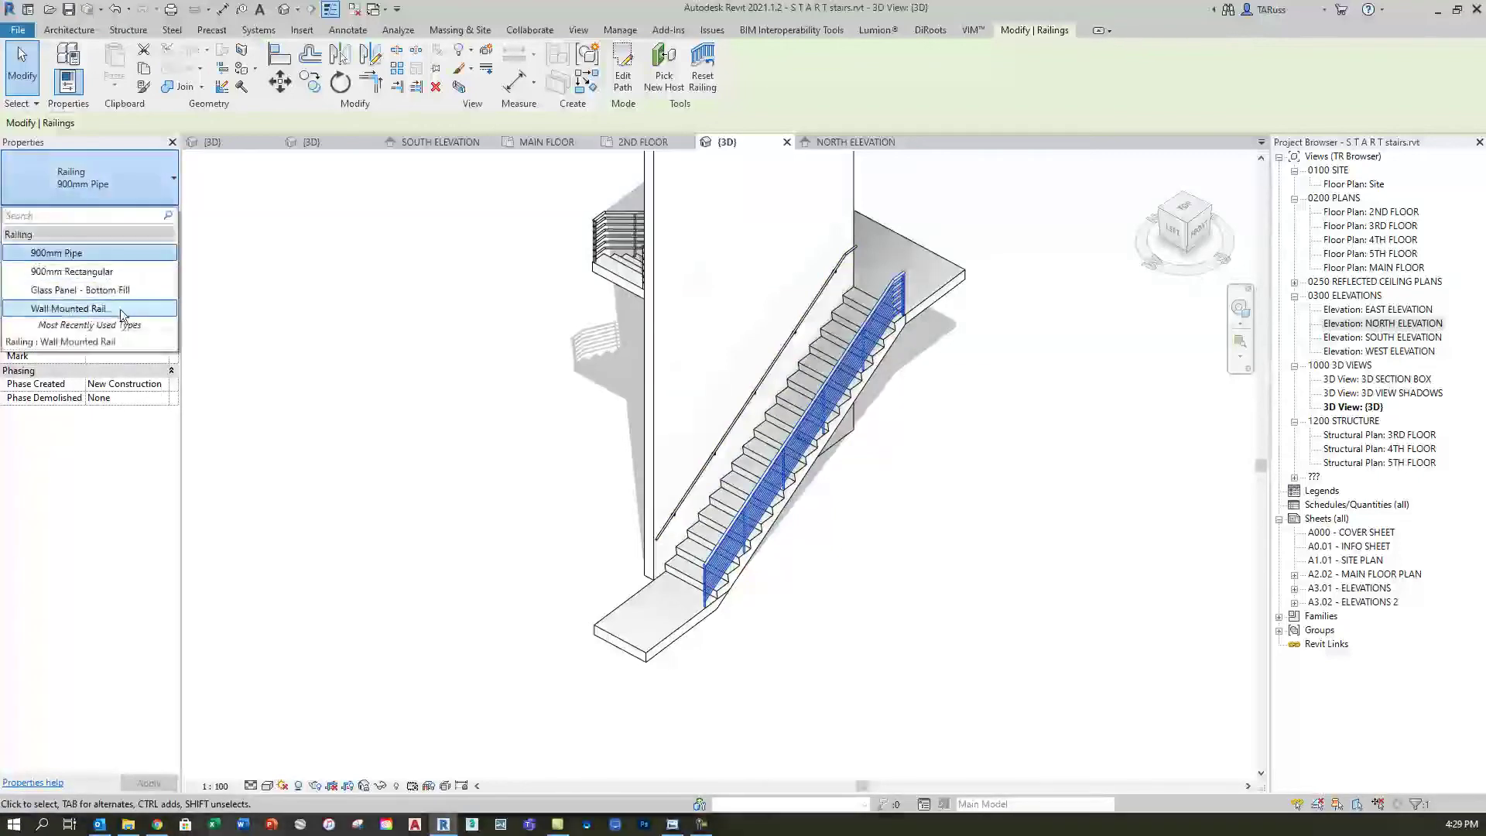
left_click(77, 308)
Step: Set the open-side railing's offset from path to 0, checking its bracket against the stair edge from above
left_click_drag(1177, 232, 1196, 215)
scroll(886, 361, "up", 3)
scroll(708, 447, "up", 5)
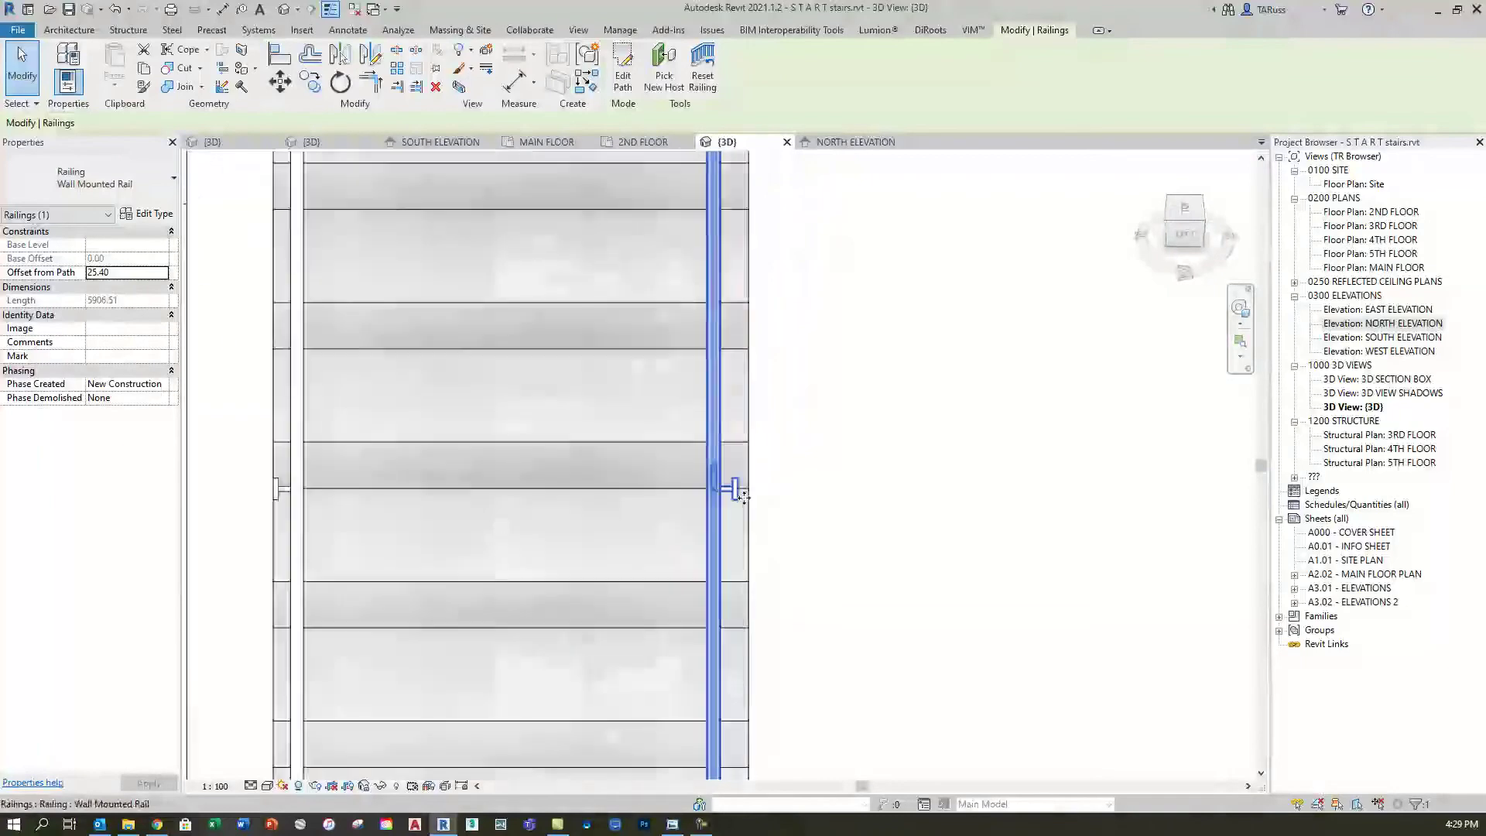
double_click(135, 272)
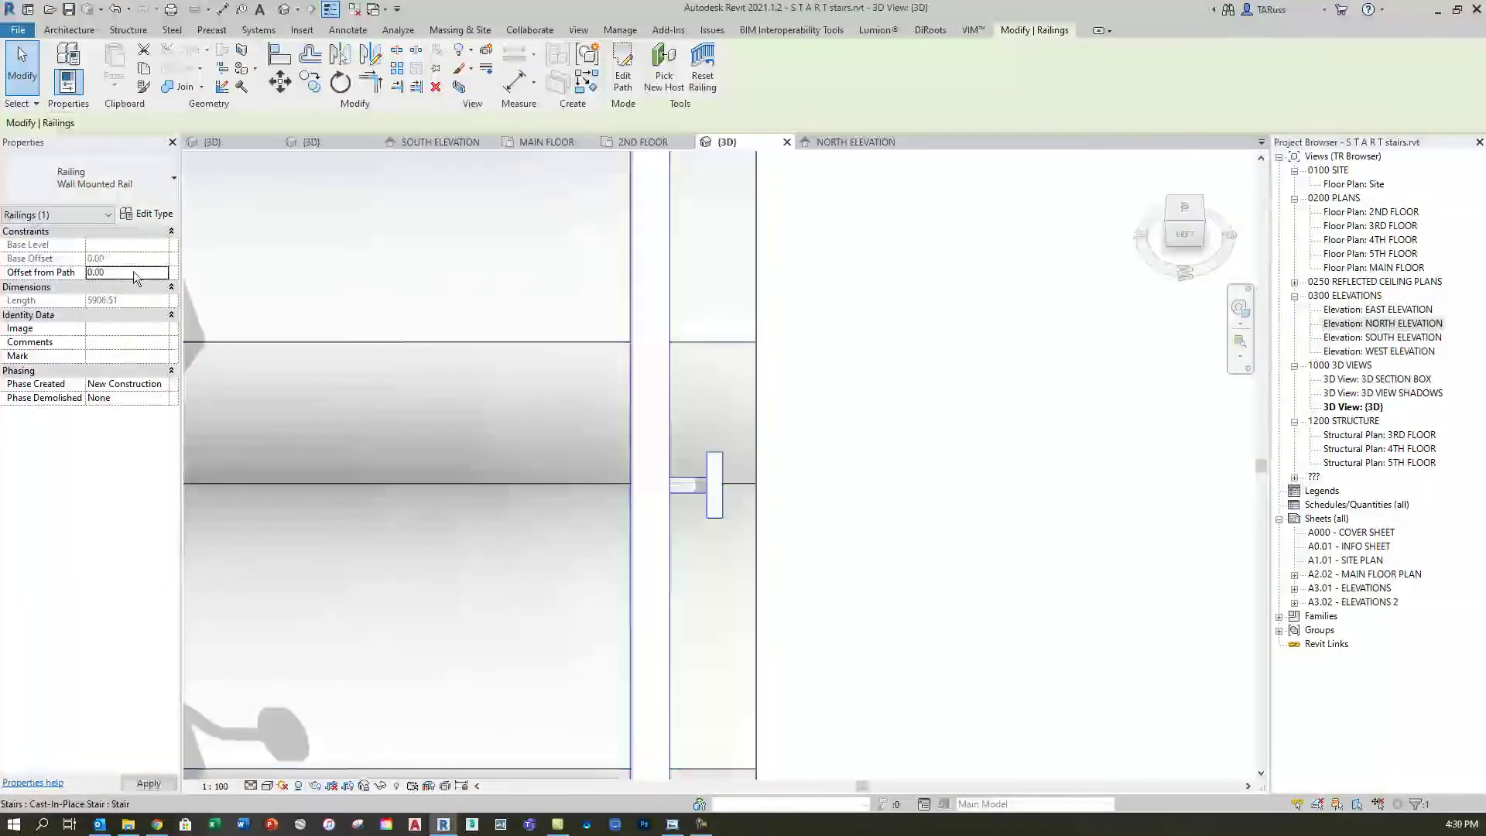
Step: Examine the open-side handrail's brackets and how its upper and lower ends meet the stair
scroll(754, 422, "down", 4)
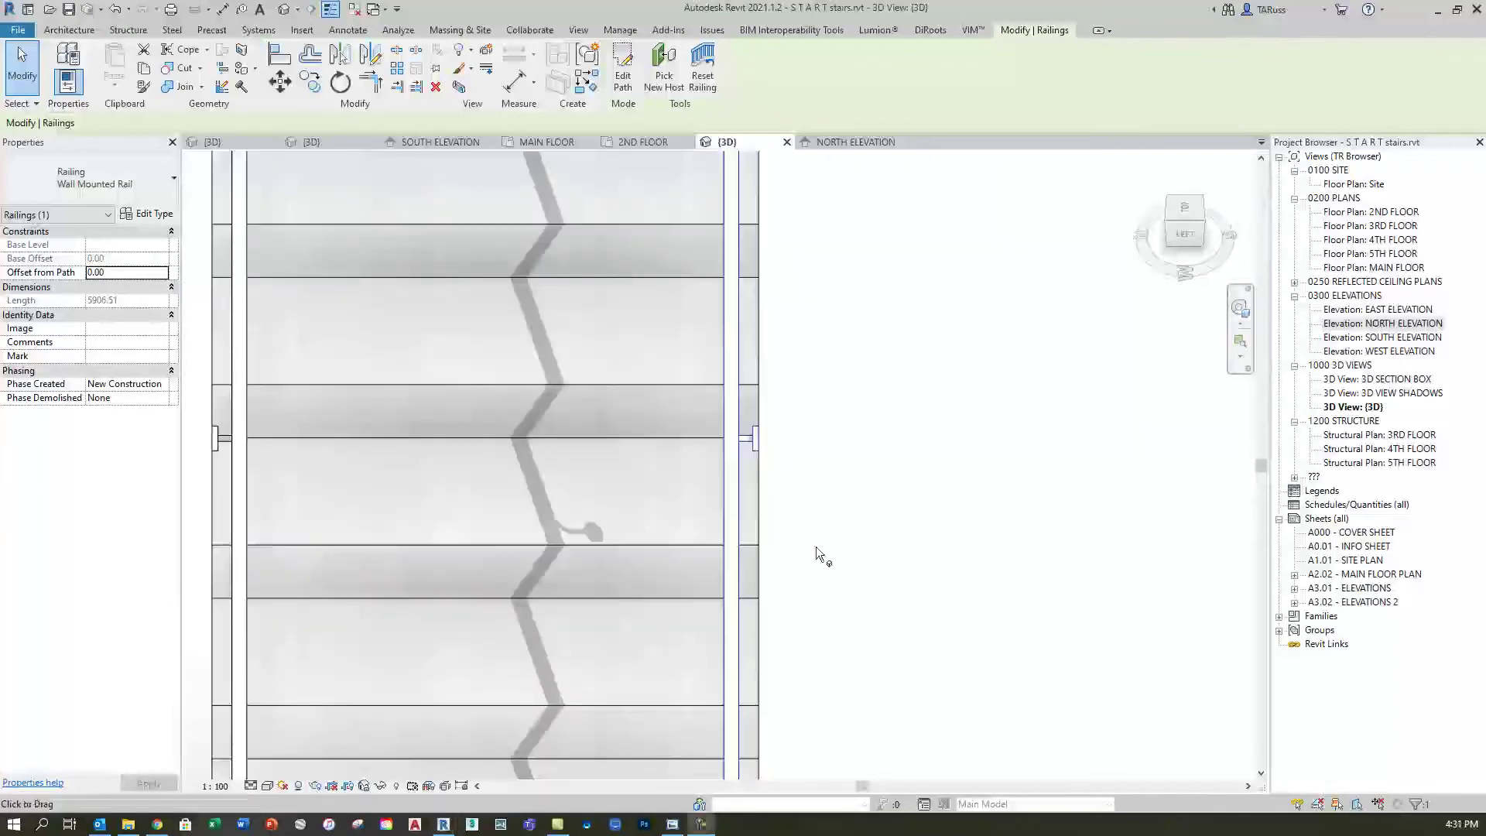
scroll(892, 416, "down", 3)
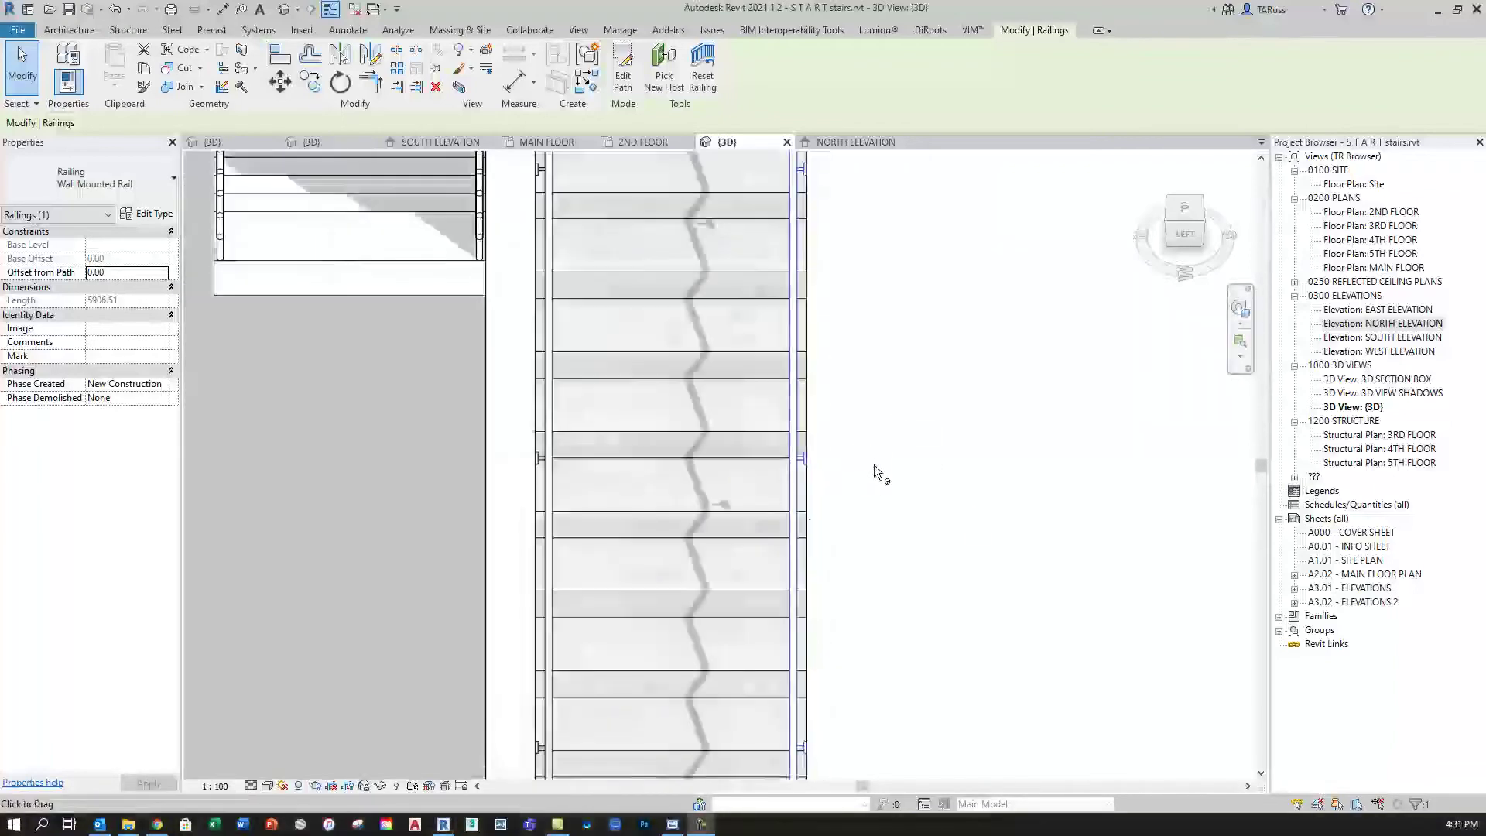
scroll(805, 507, "down", 2)
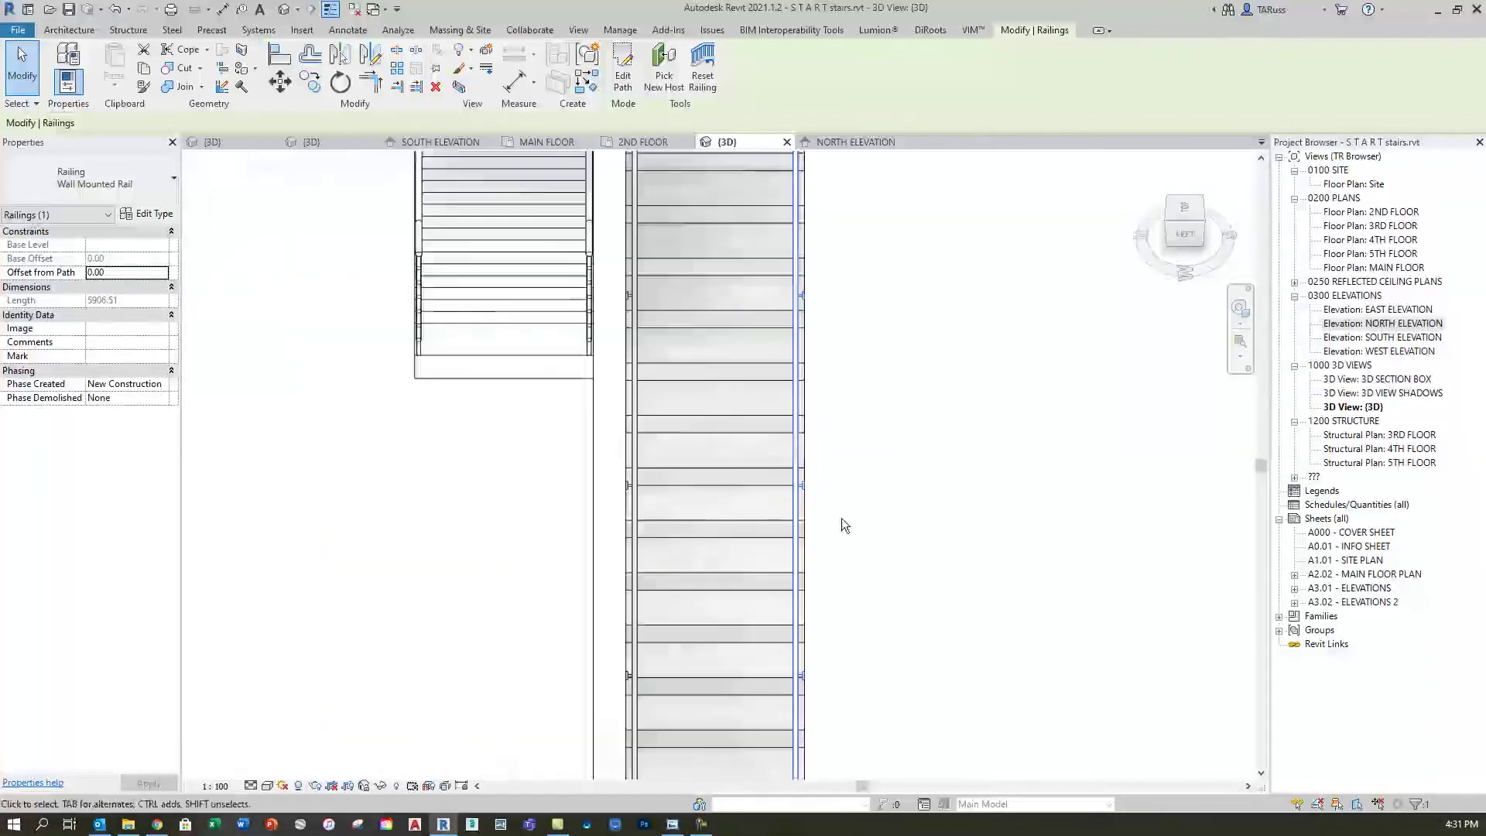
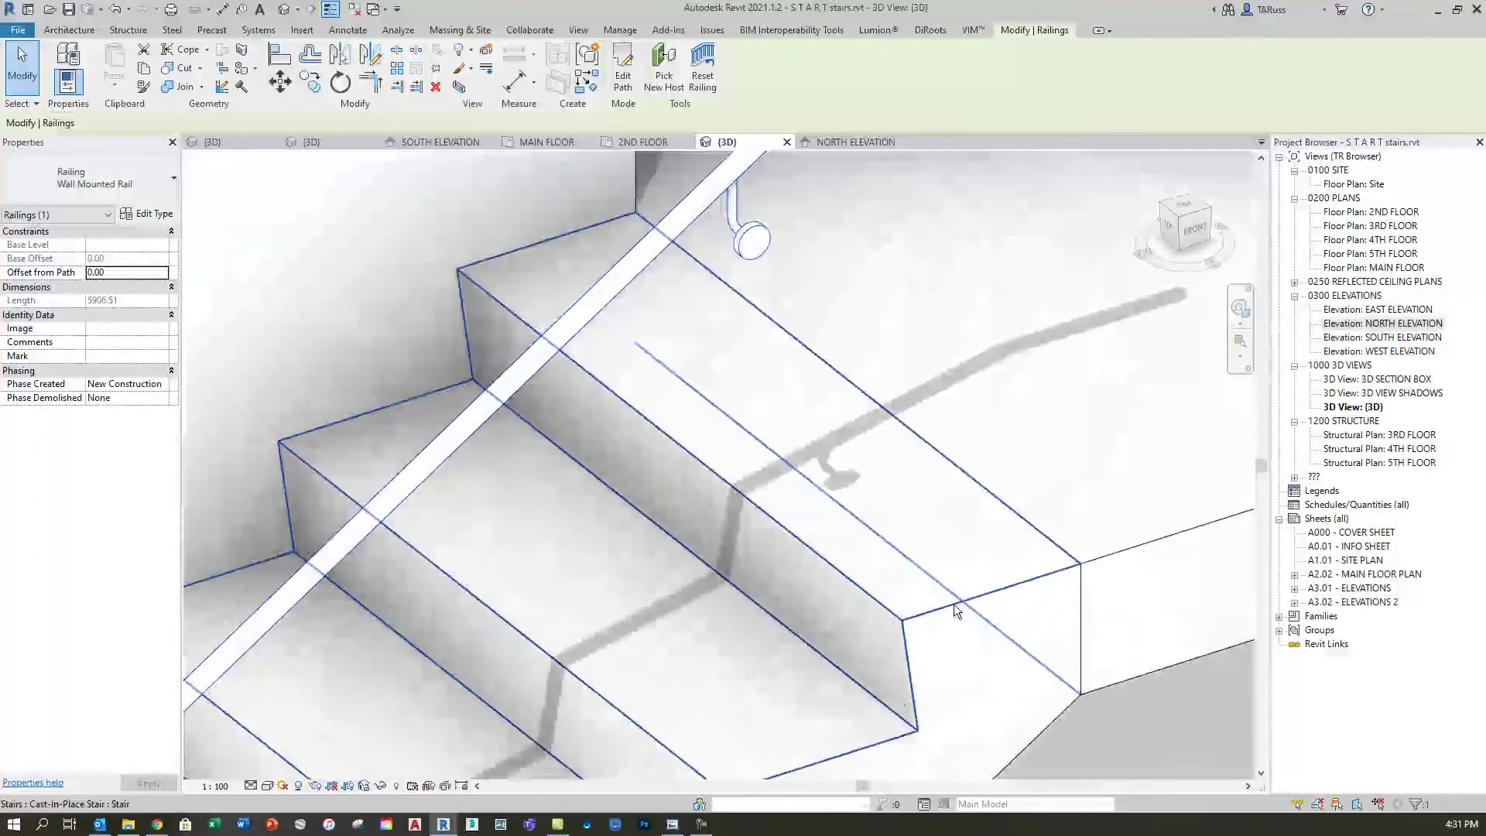
scroll(954, 599, "down", 5)
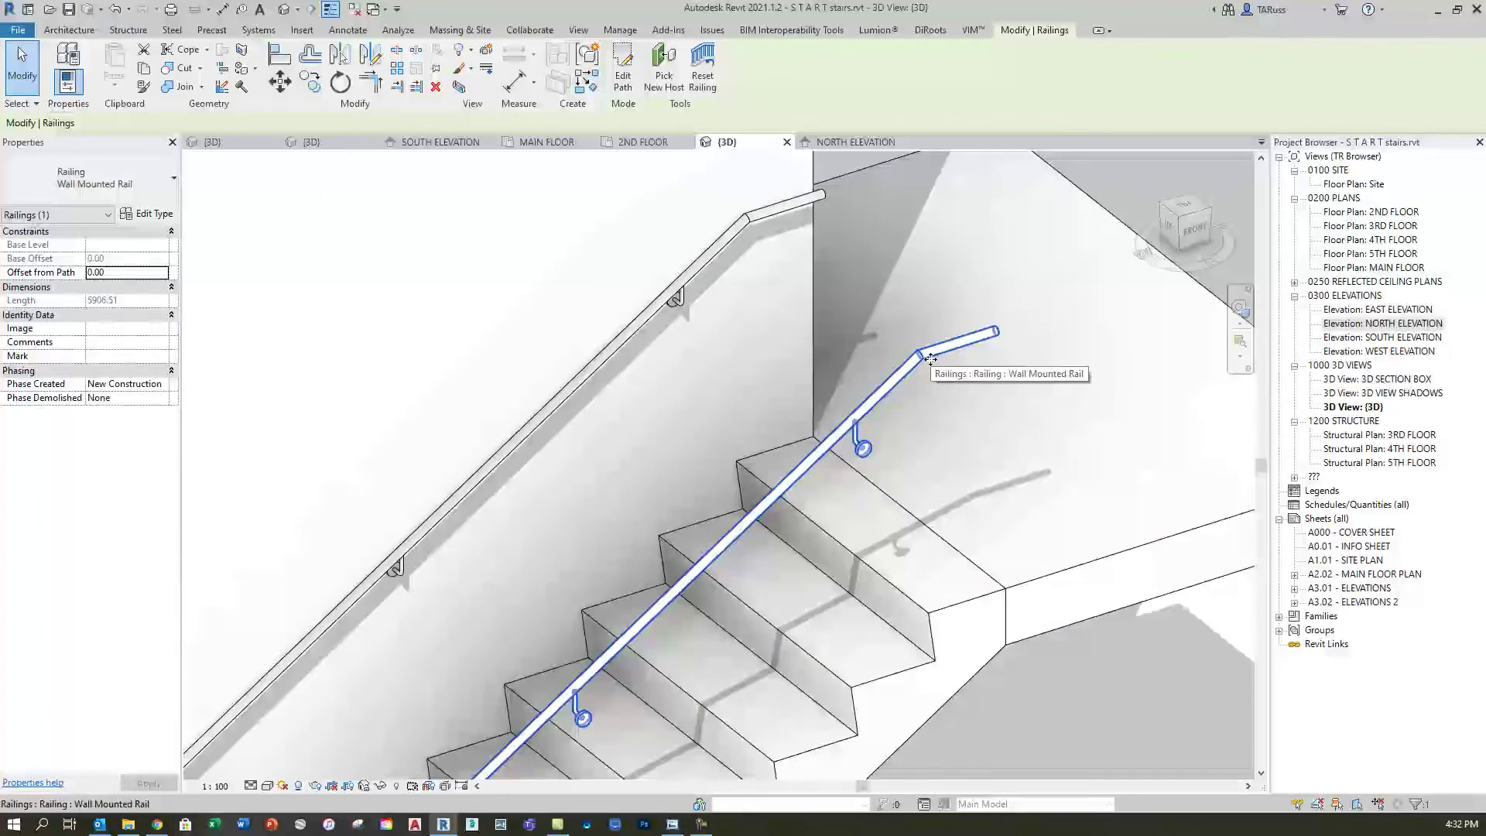
scroll(930, 359, "down", 3)
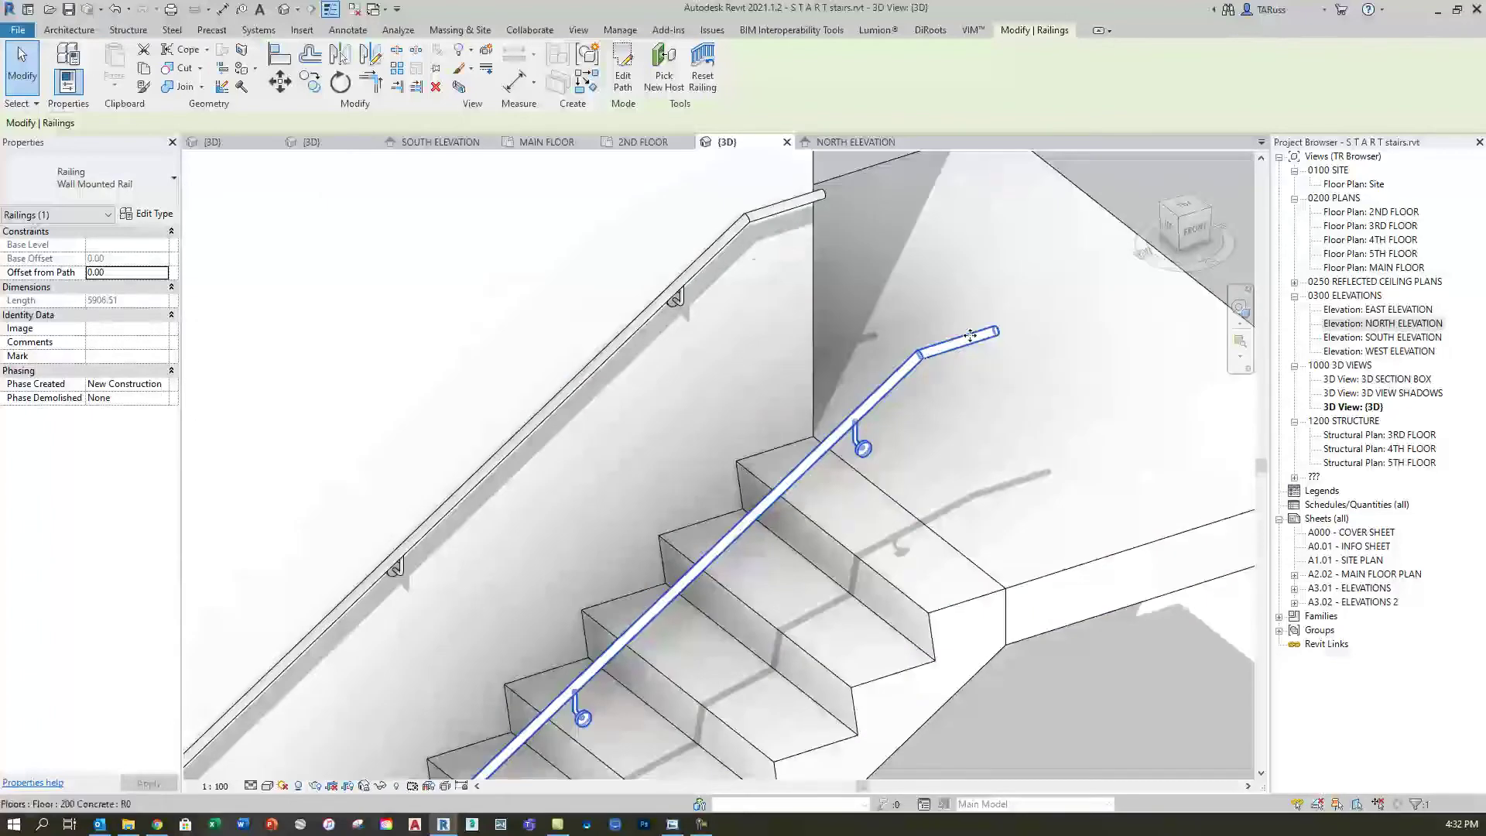
scroll(1016, 329, "up", 3)
scroll(1012, 315, "down", 3)
scroll(1013, 316, "down", 3)
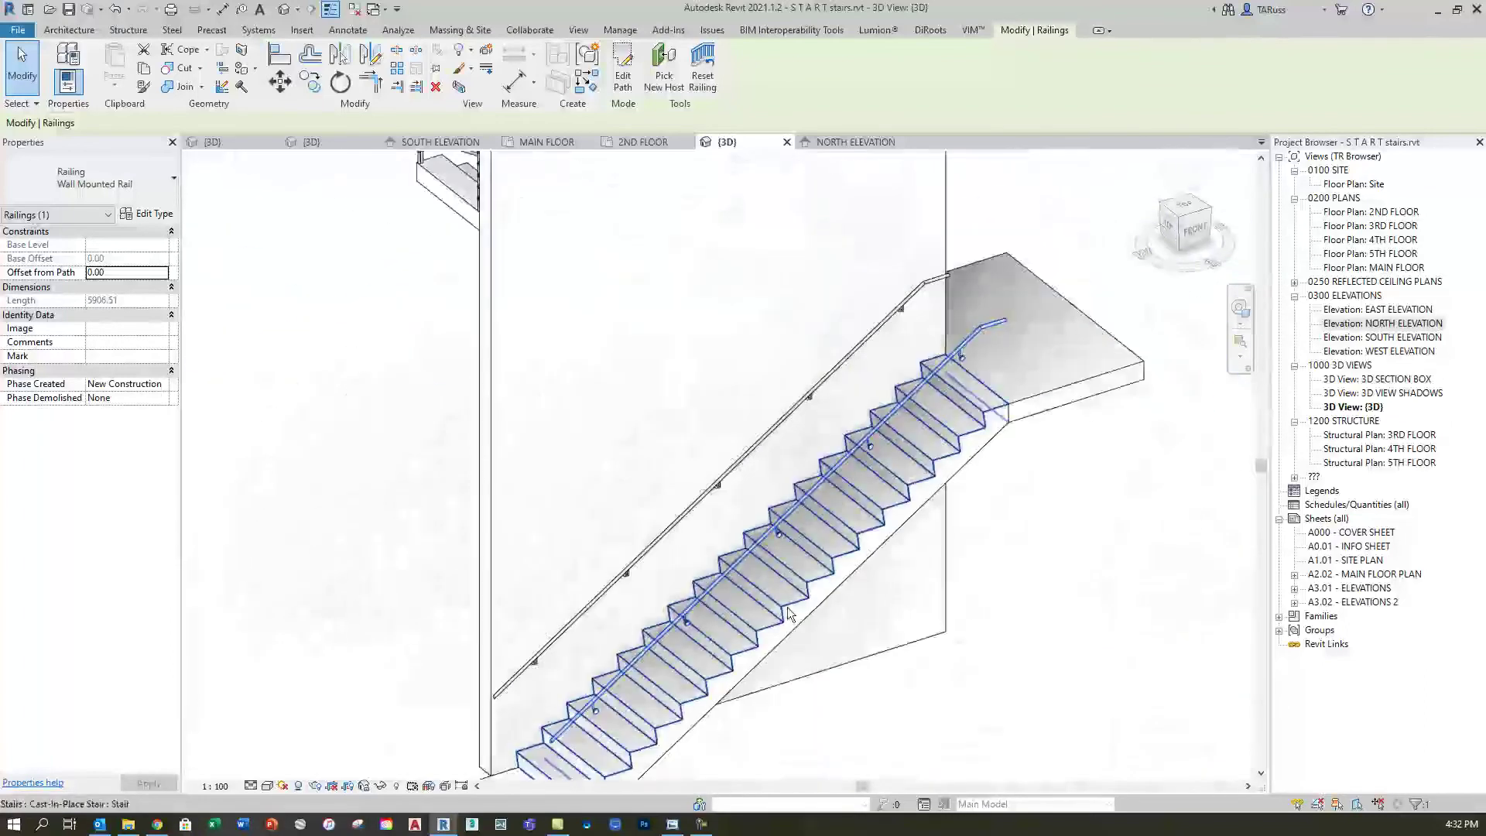
scroll(619, 526, "up", 2)
scroll(619, 526, "up", 5)
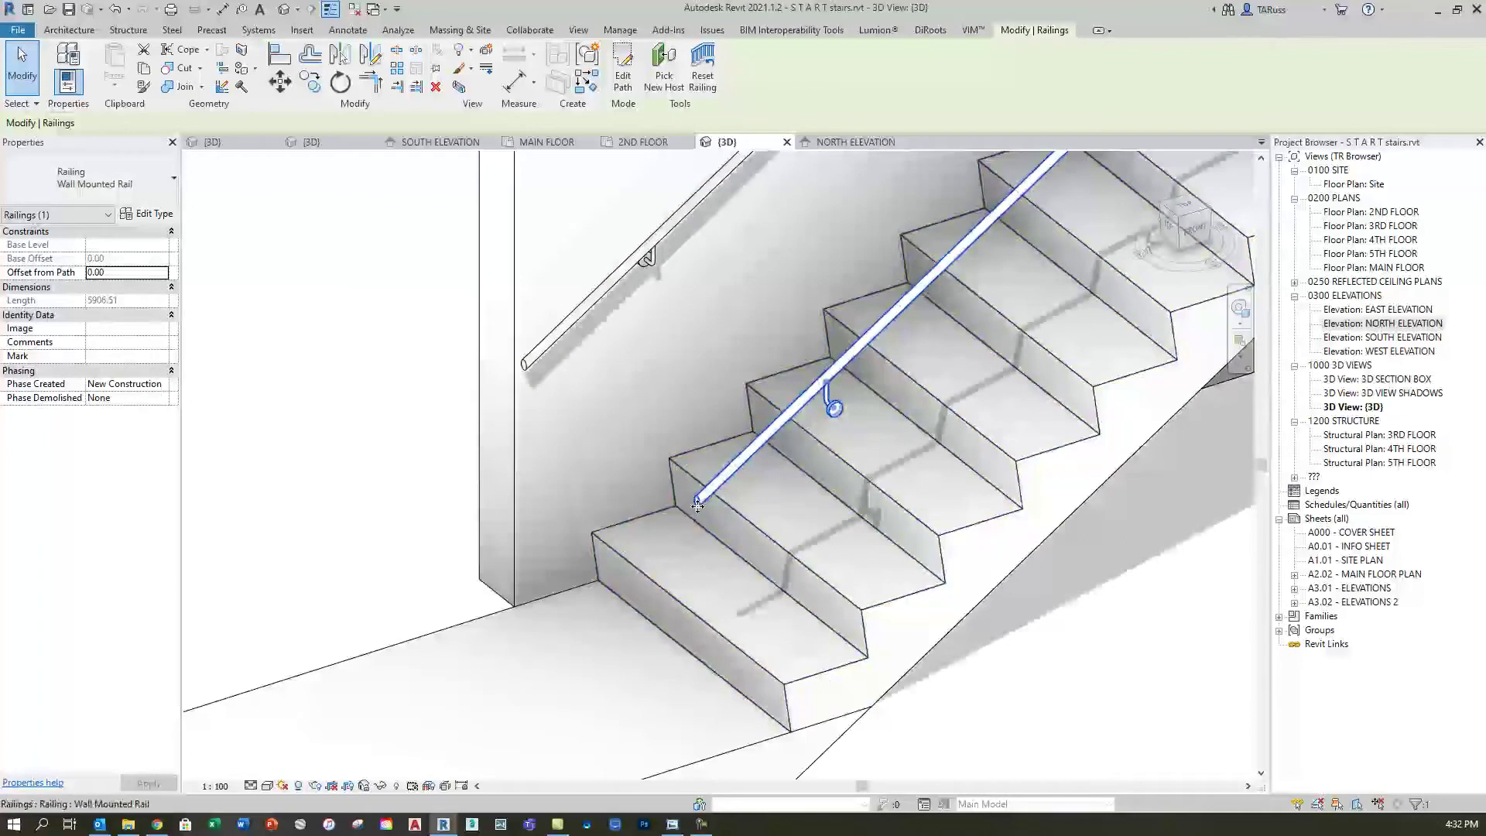
scroll(692, 507, "down", 5)
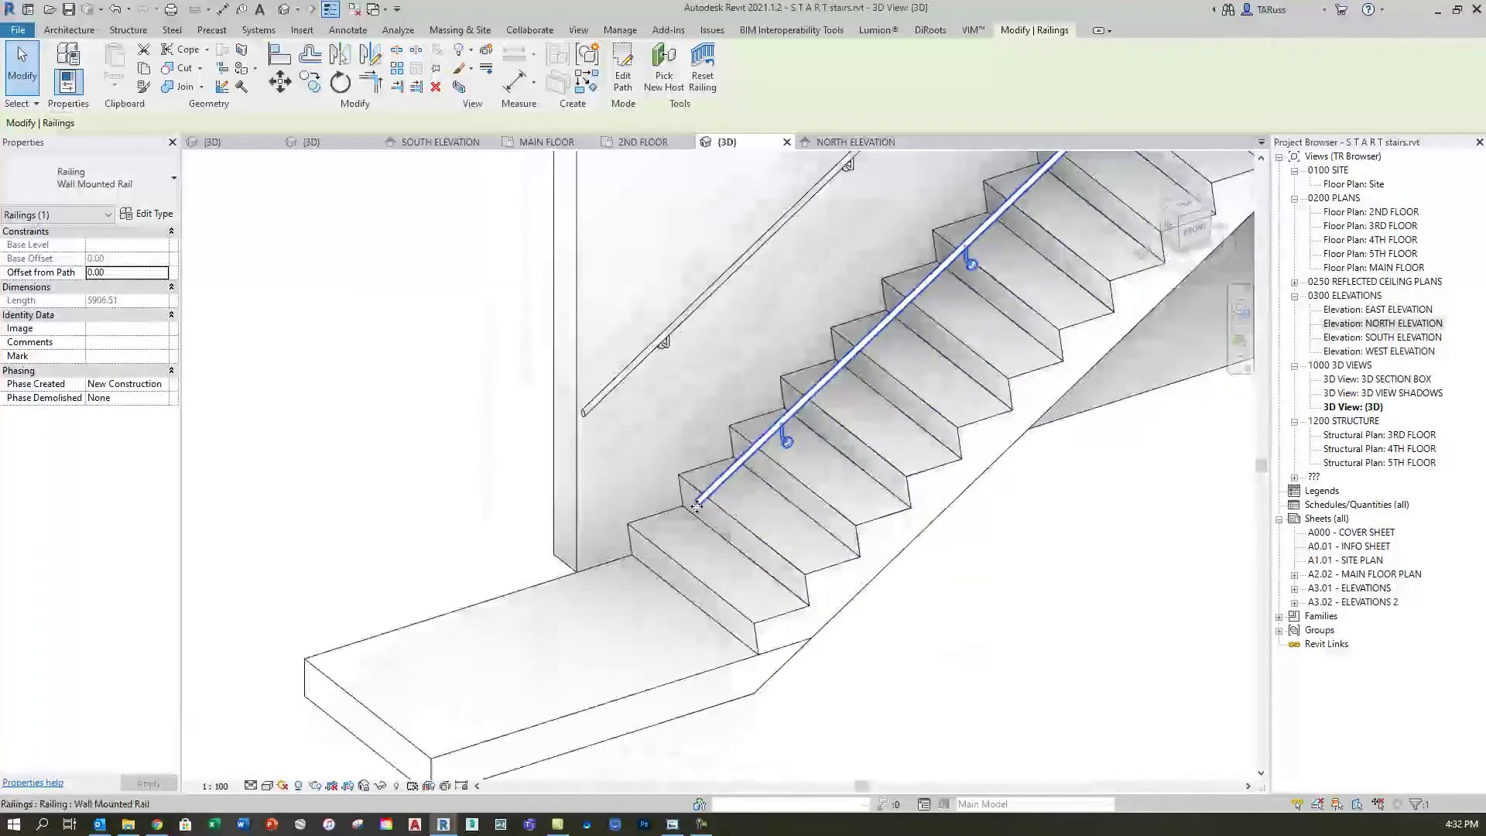
scroll(608, 603, "down", 2)
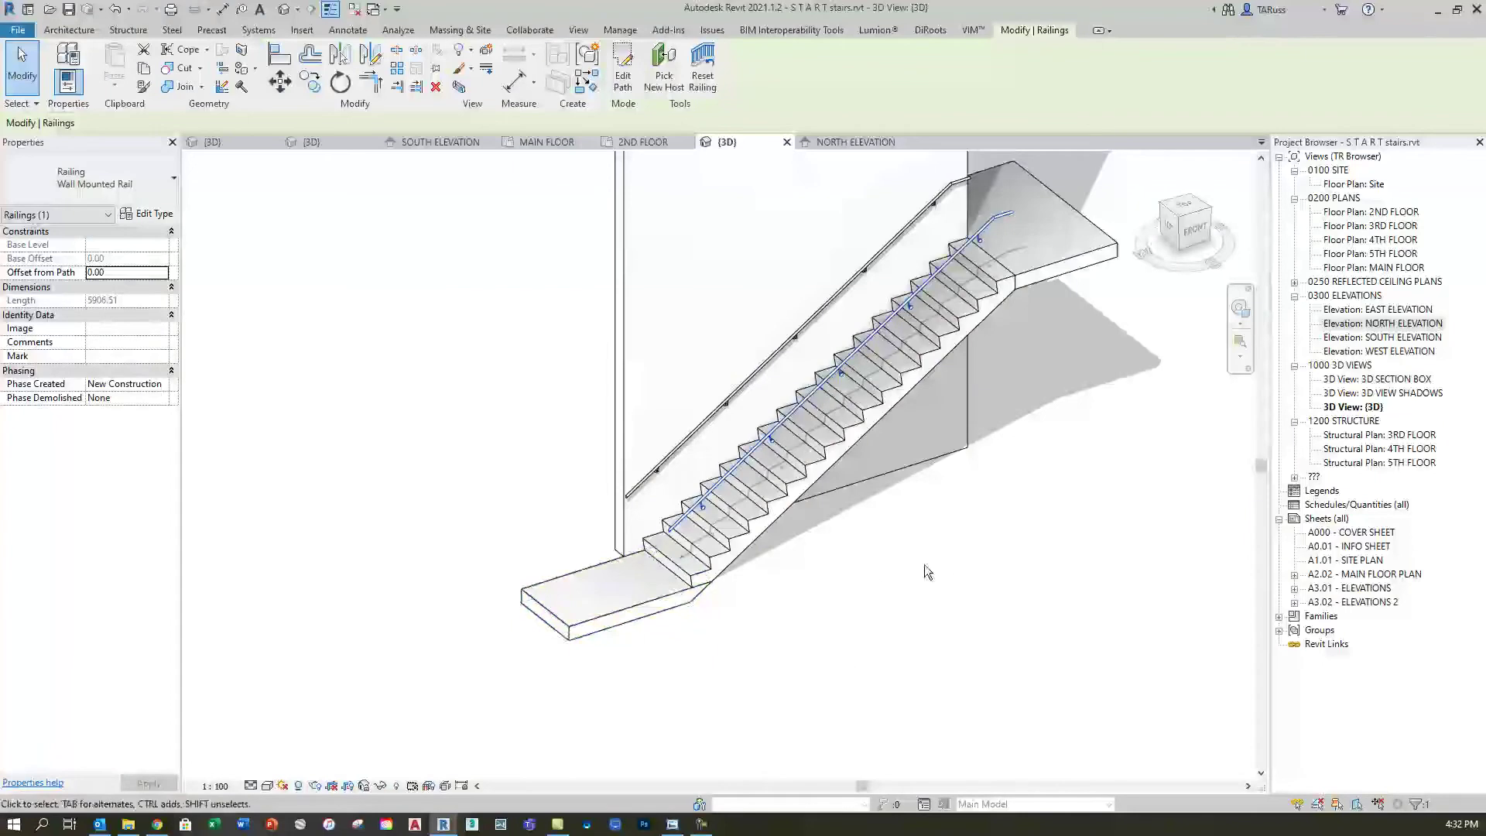
Step: Edit the open-side railing's path in the 2ND FLOOR plan and draw a 20 mm line extending it at the DN end
left_click(626, 80)
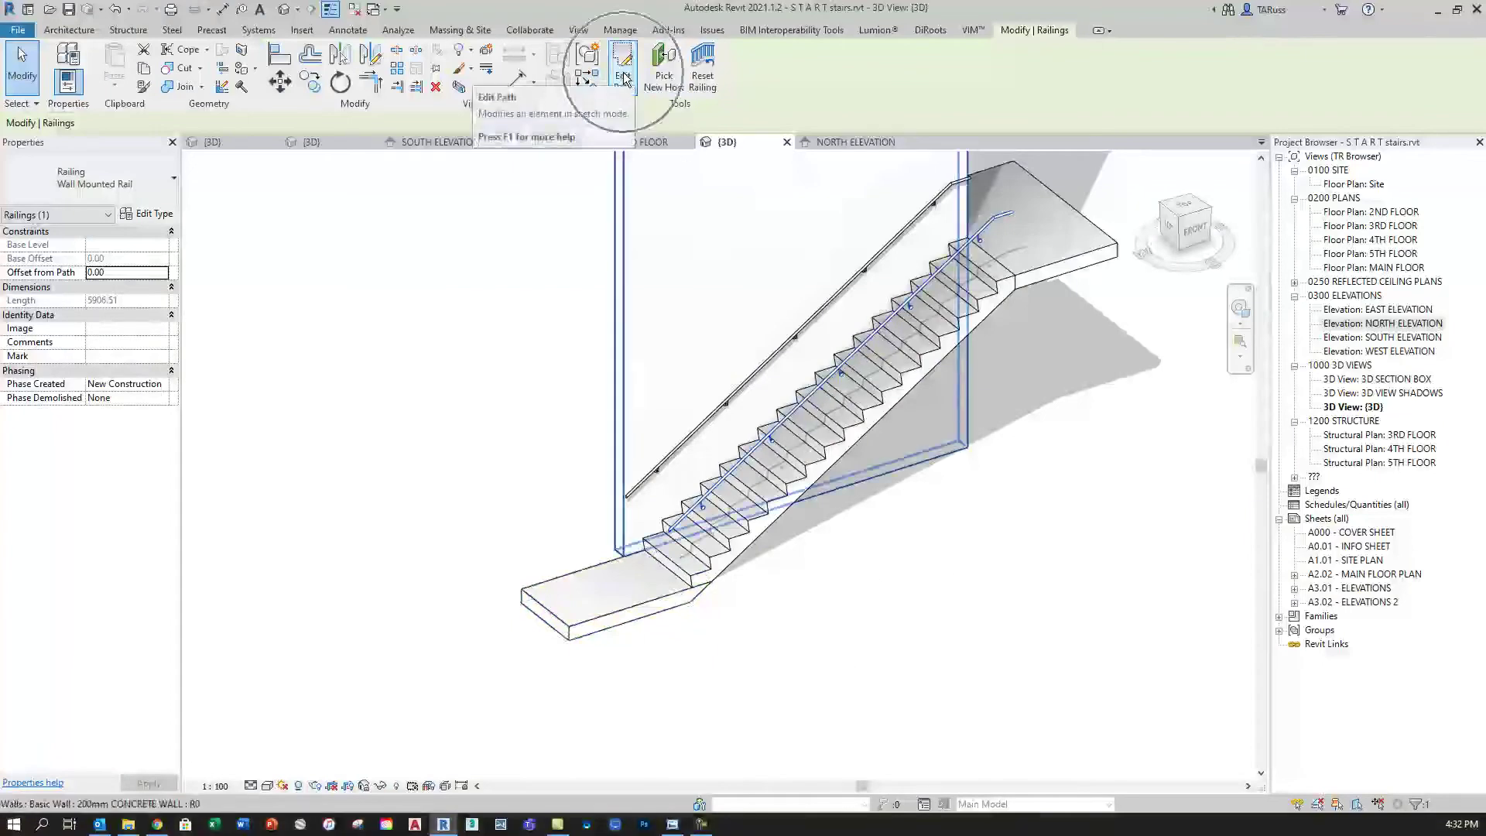
left_click(624, 78)
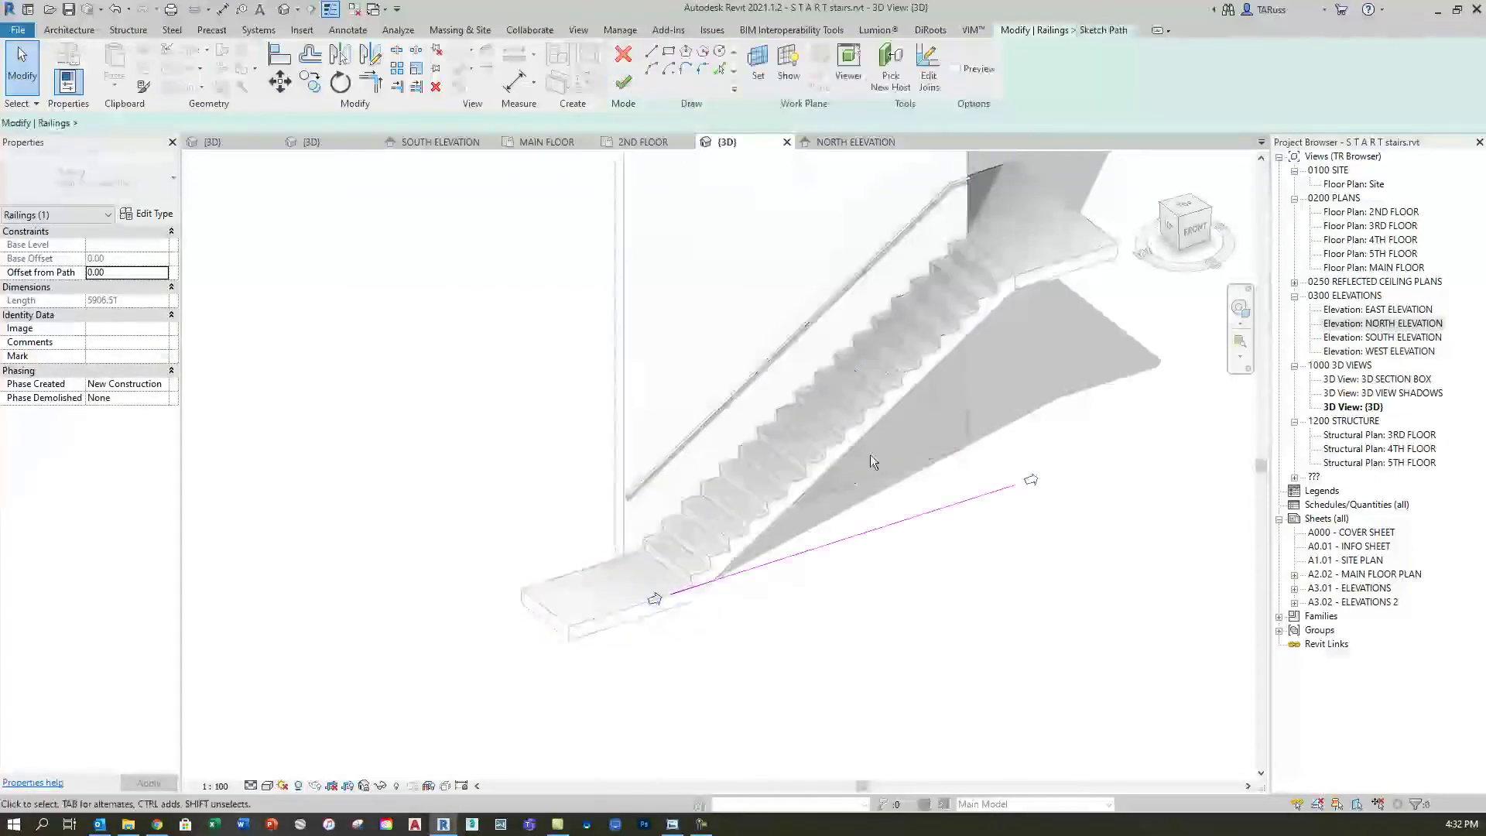
double_click(1385, 217)
scroll(798, 565, "down", 2)
scroll(808, 468, "up", 3)
scroll(808, 468, "up", 2)
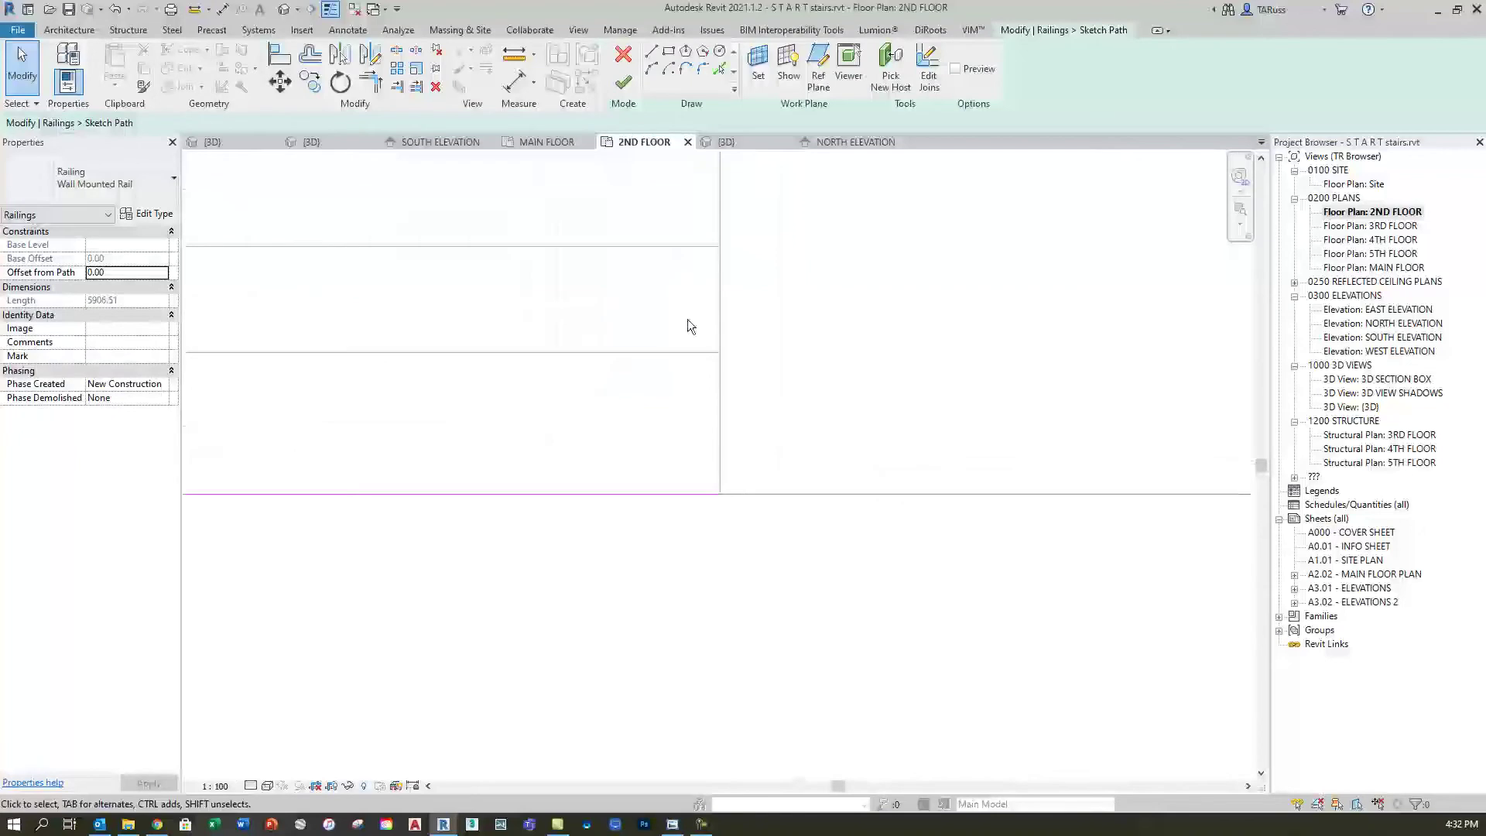
left_click(669, 74)
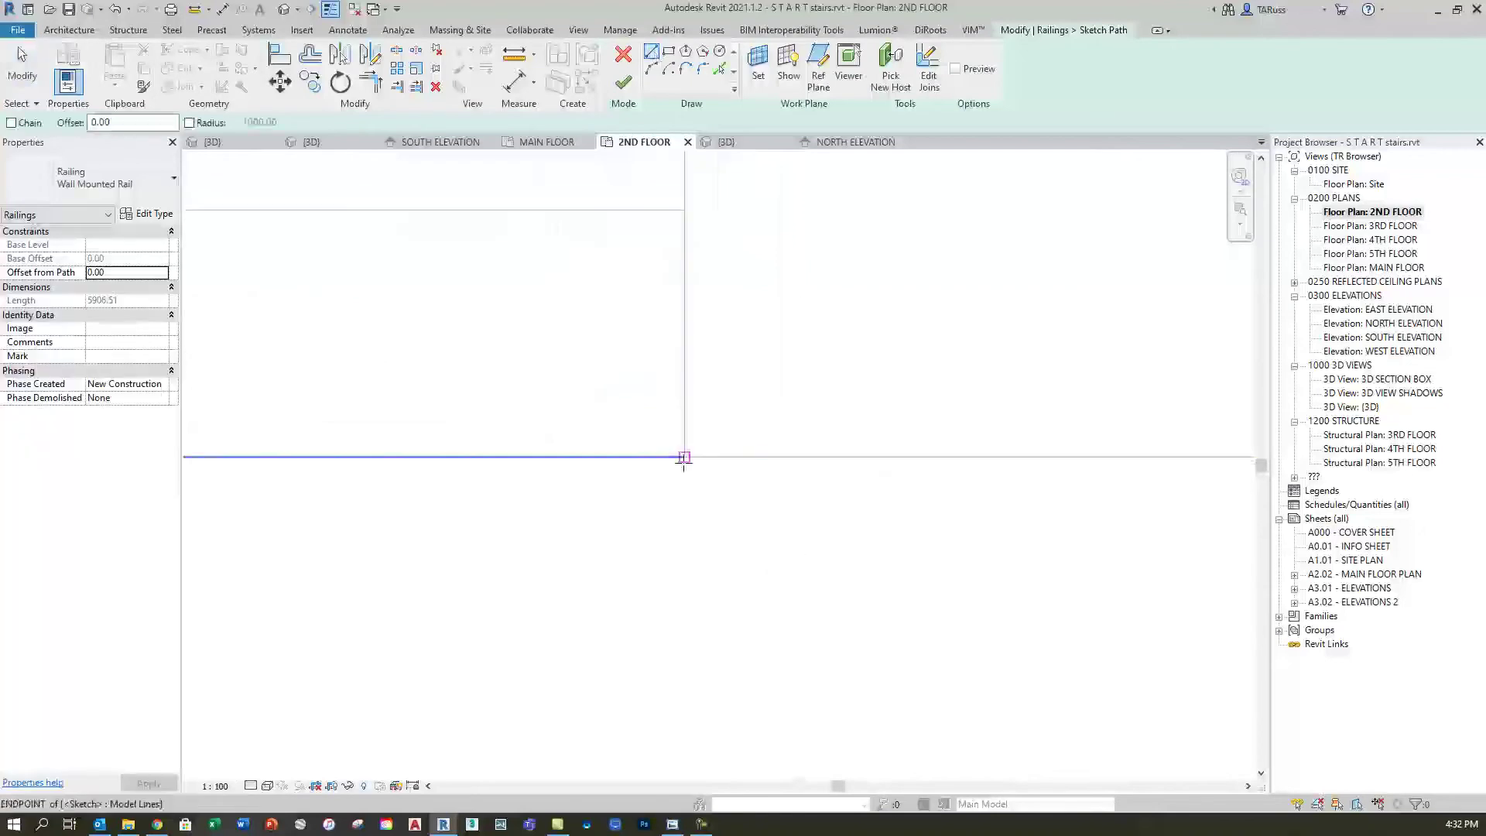
left_click(804, 456)
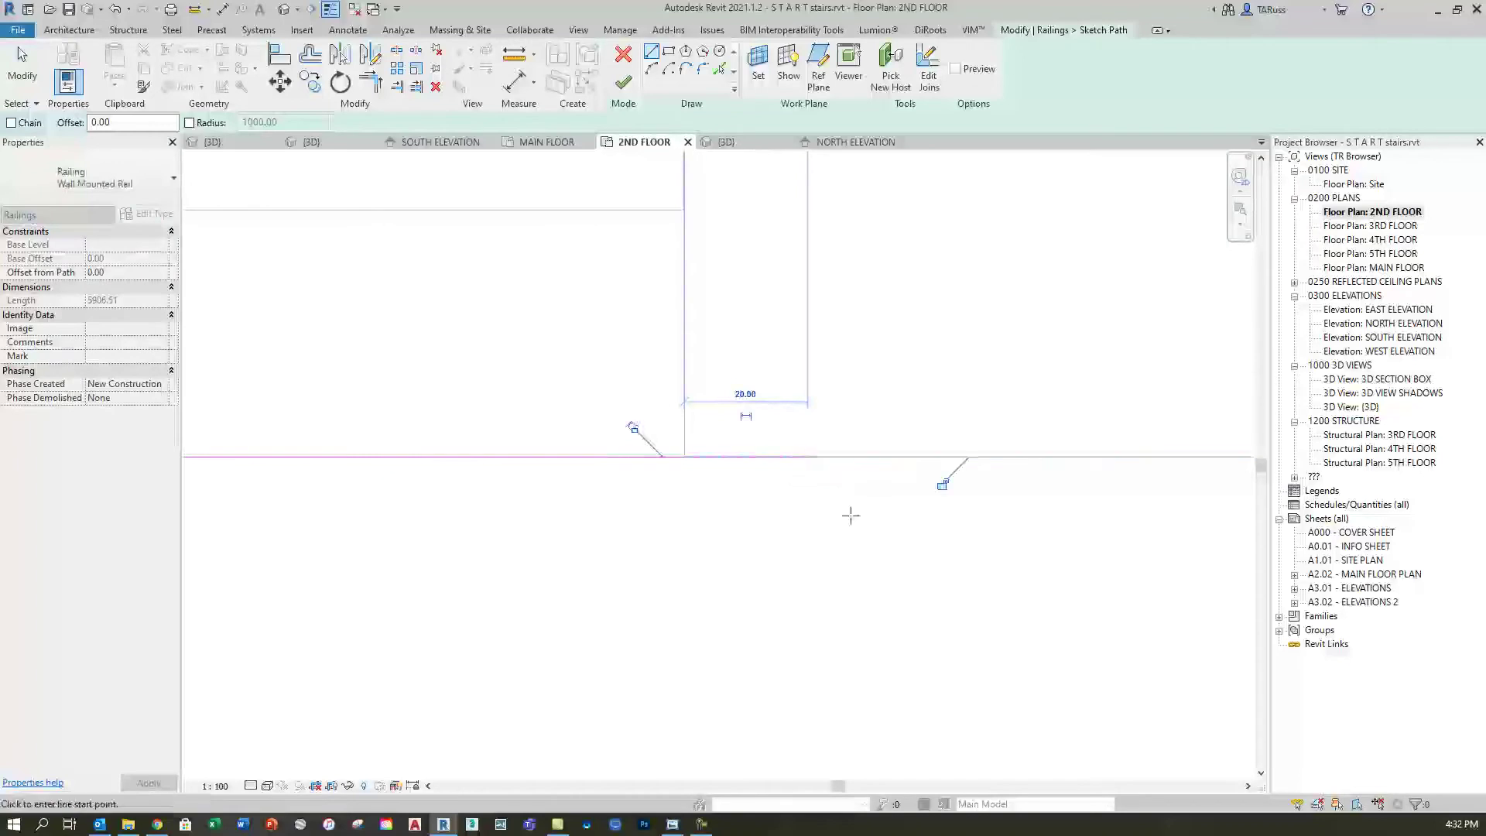
Step: Extend the railing path by a 300 mm straight line at the lower end of the stair and finish the sketch
scroll(921, 412, "down", 5)
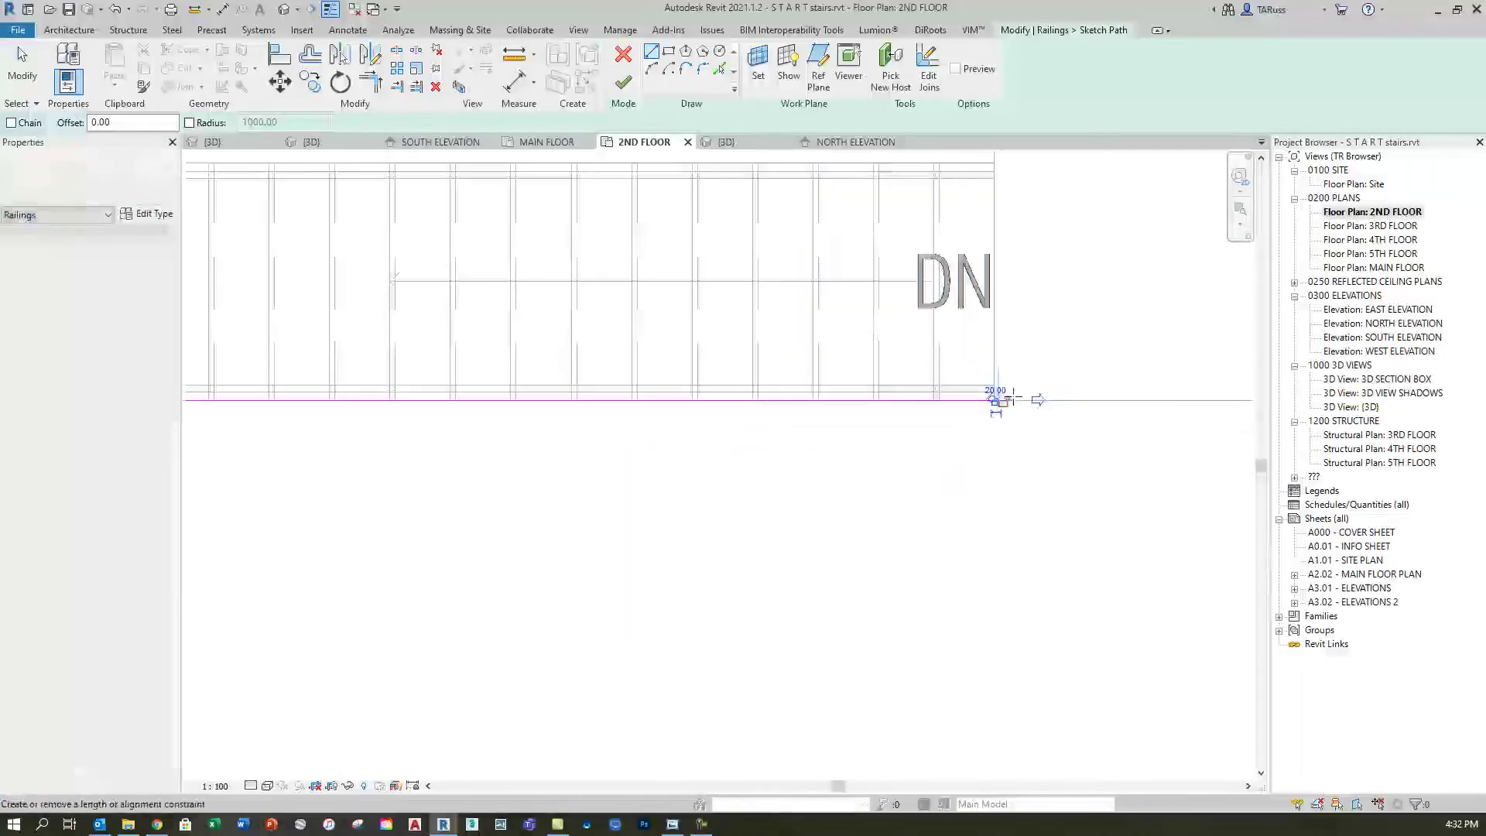
middle_click_drag(586, 491, 912, 501)
scroll(822, 435, "up", 4)
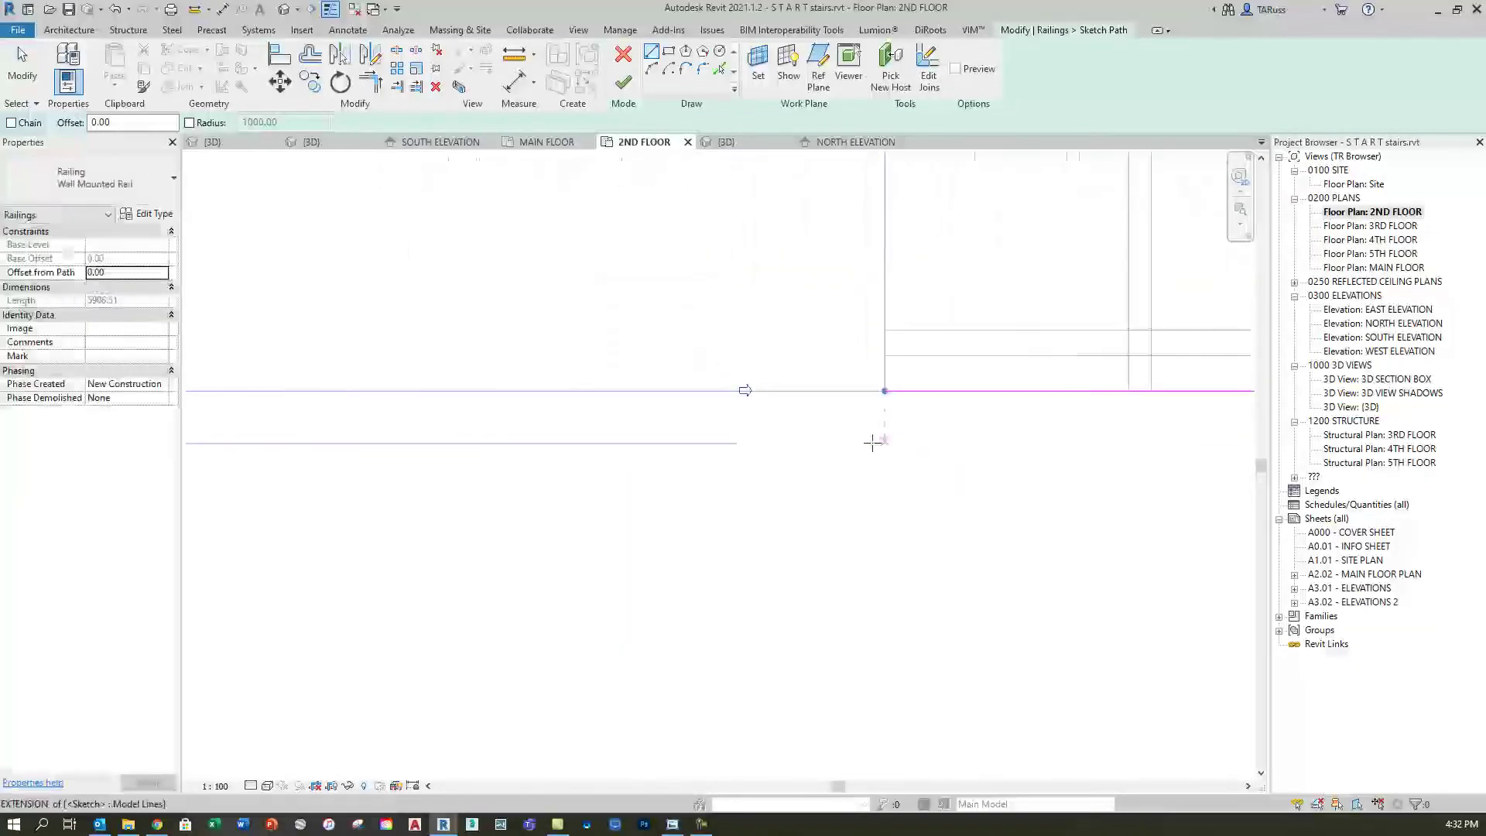
left_click(551, 361)
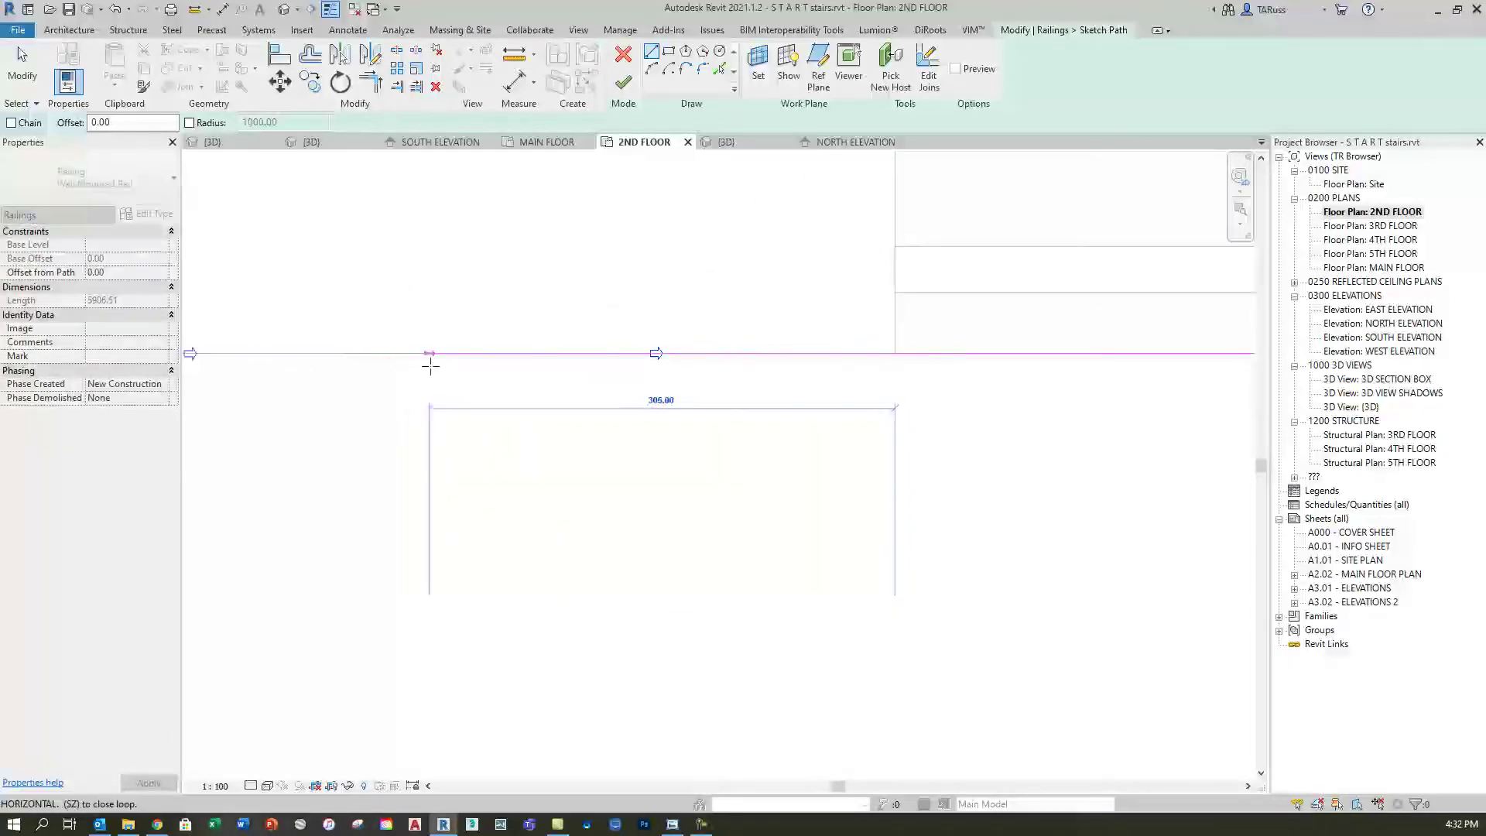
key("Escape")
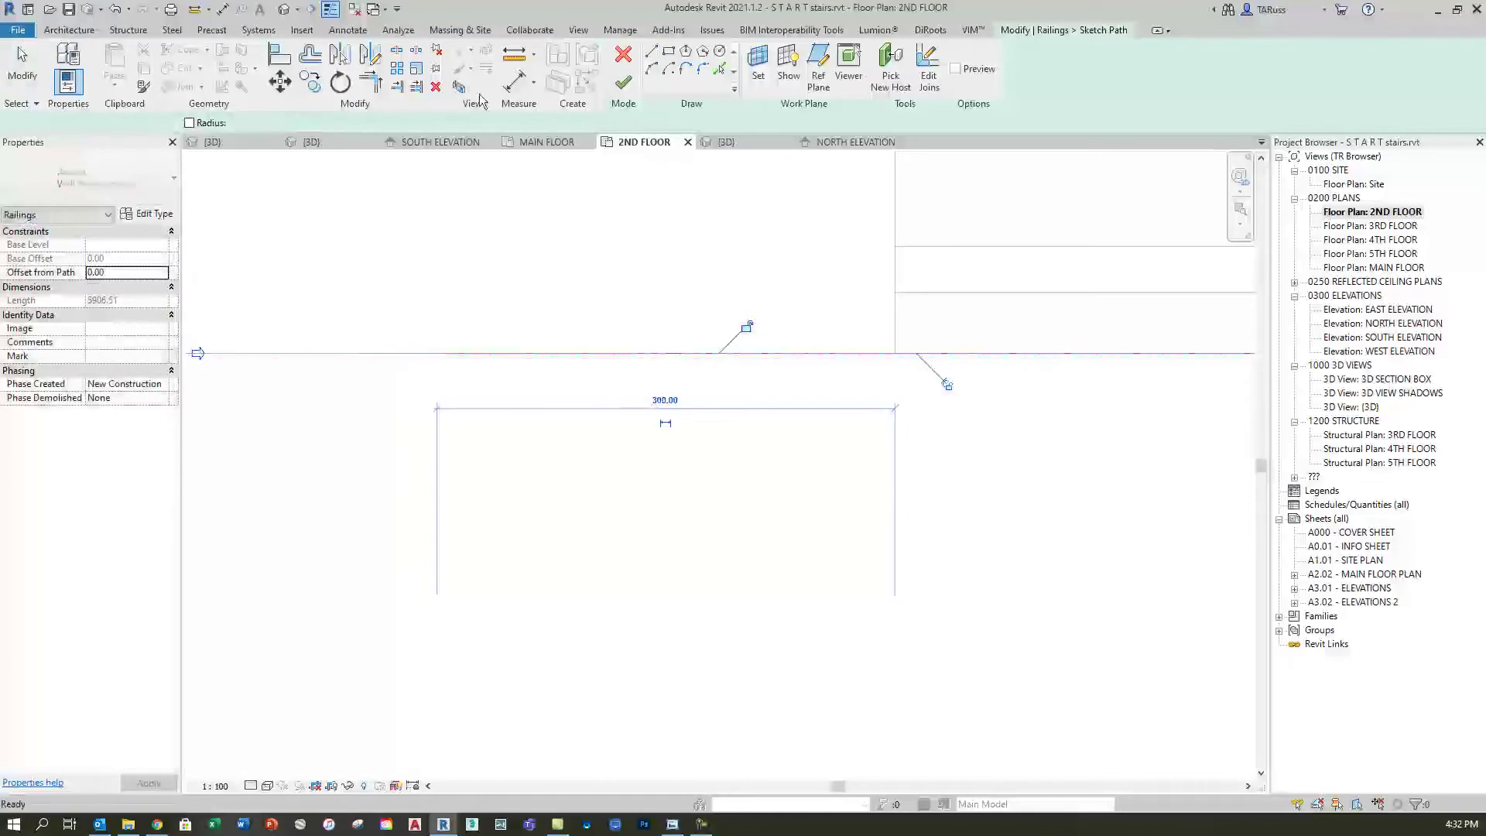
left_click(623, 81)
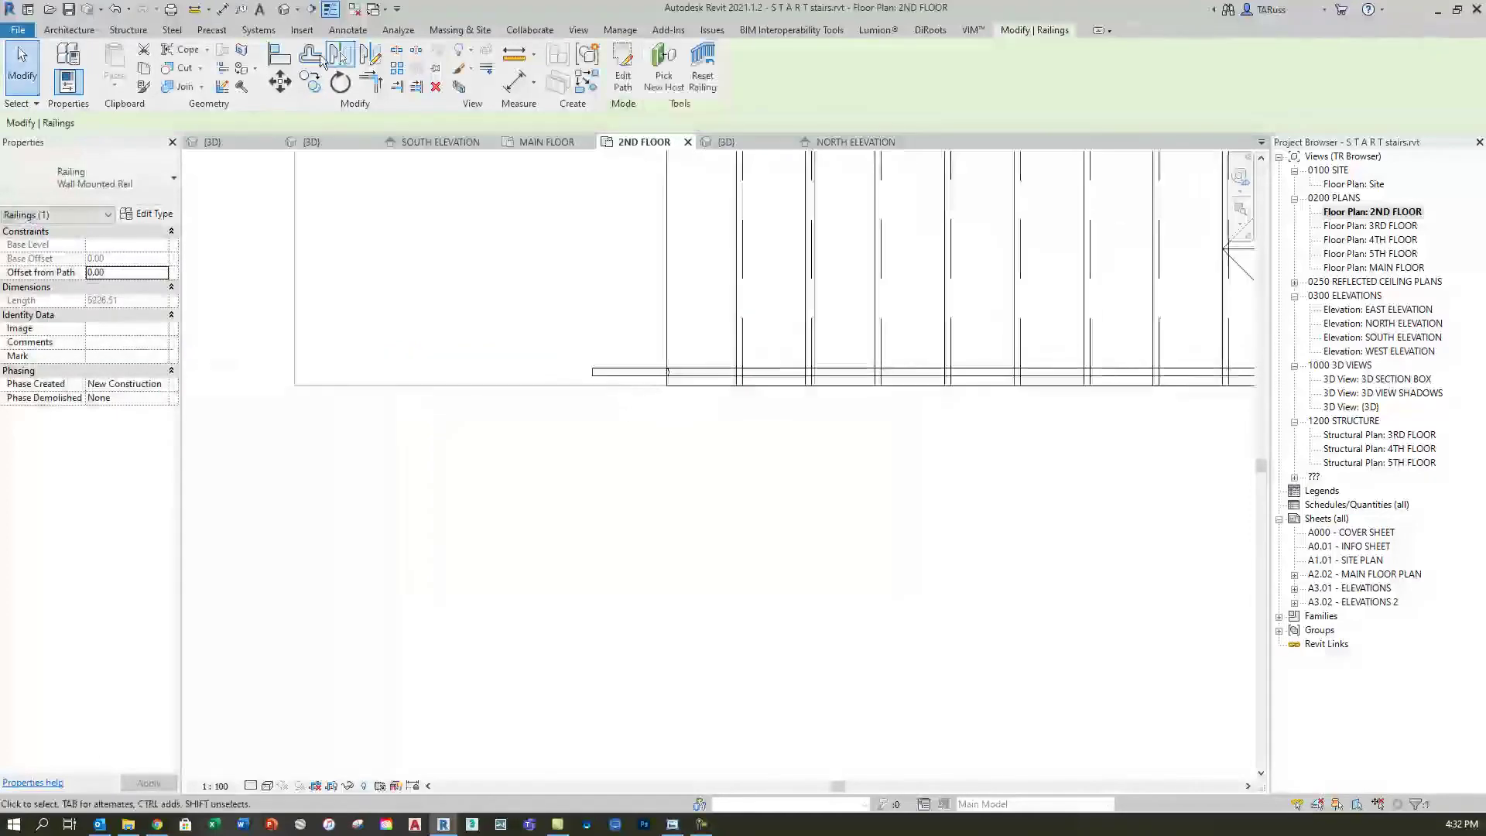
Step: Return to the 3D view and examine the extended handrail at the upper landing and along the stair
left_click(284, 9)
left_click(474, 435)
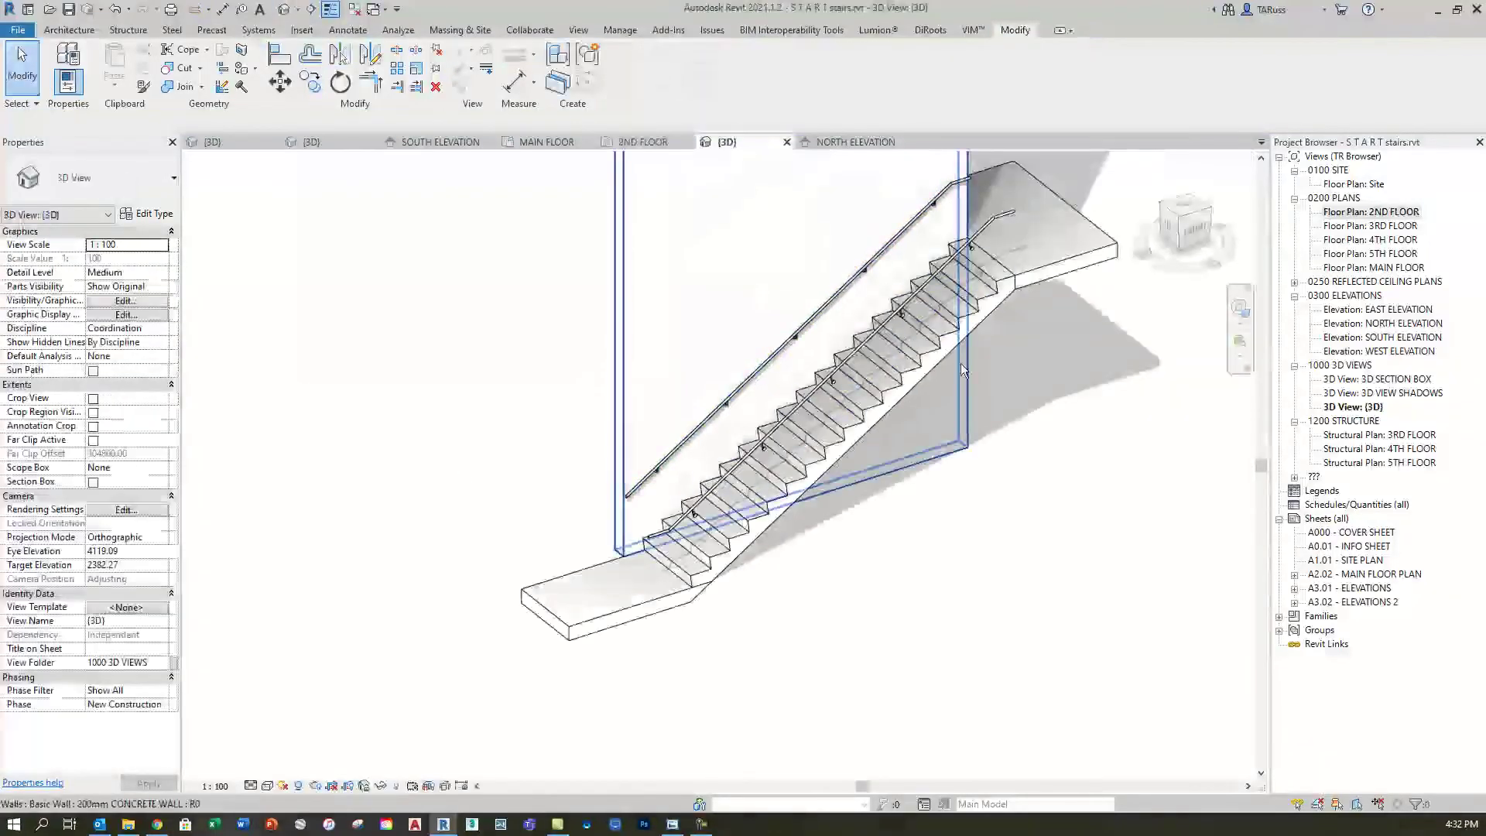
scroll(1019, 194, "up", 2)
scroll(1024, 233, "up", 5)
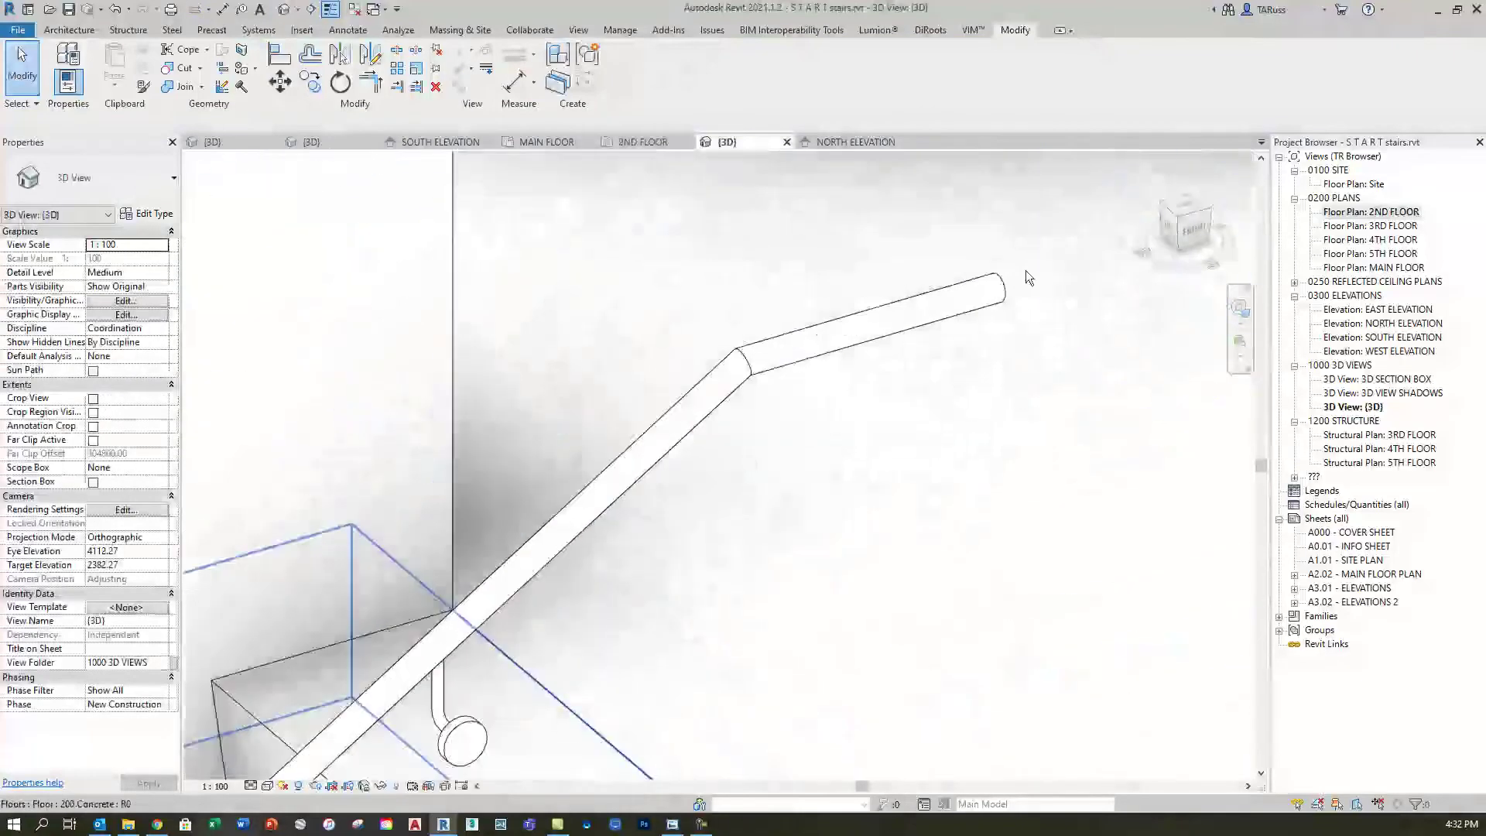
scroll(977, 271, "down", 6)
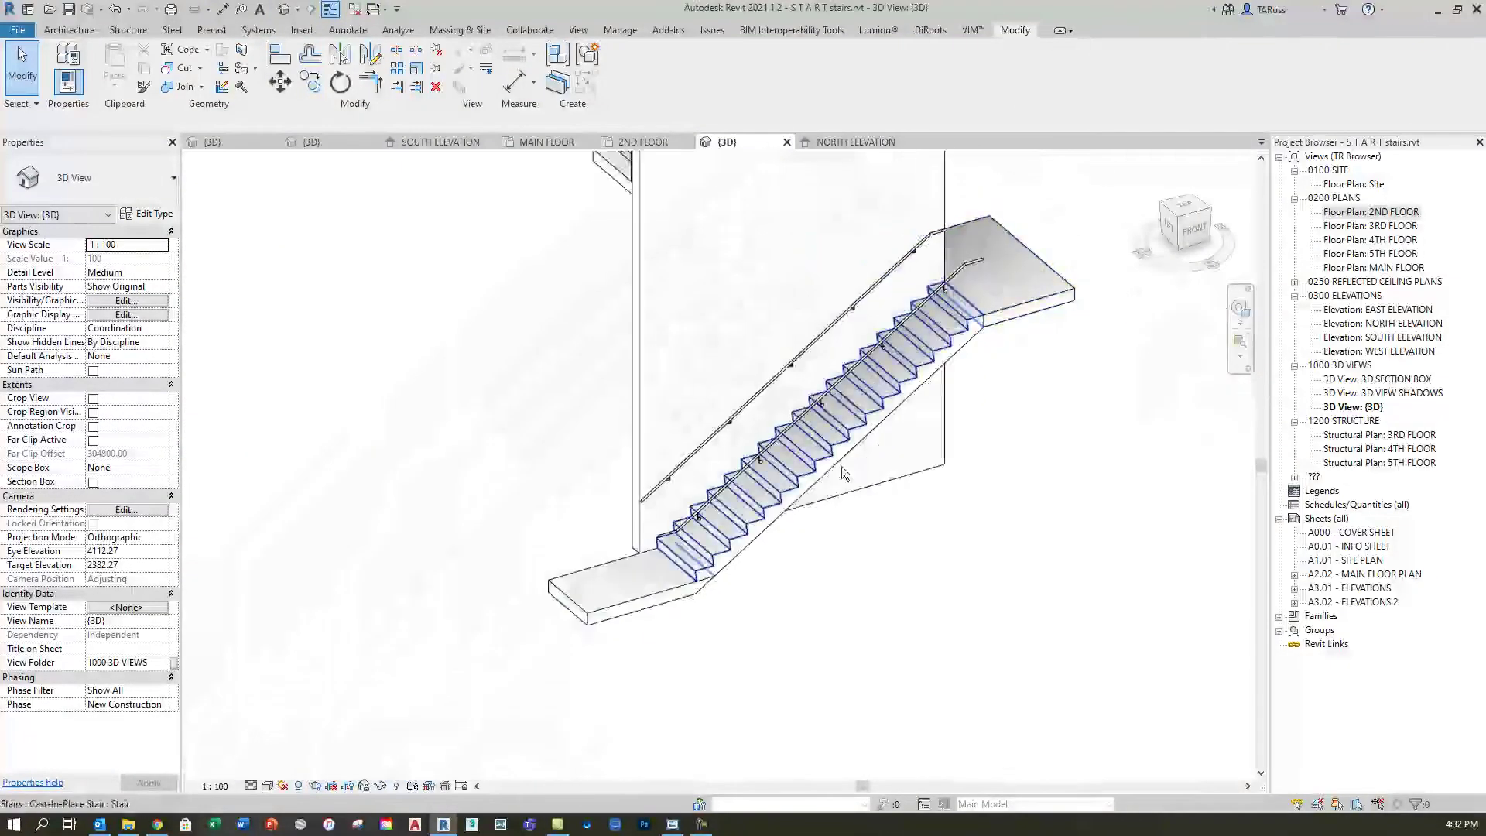
Step: Examine the extended handrail's lower end and its bend above the bottom treads of the stair
scroll(662, 524, "up", 4)
scroll(650, 515, "up", 5)
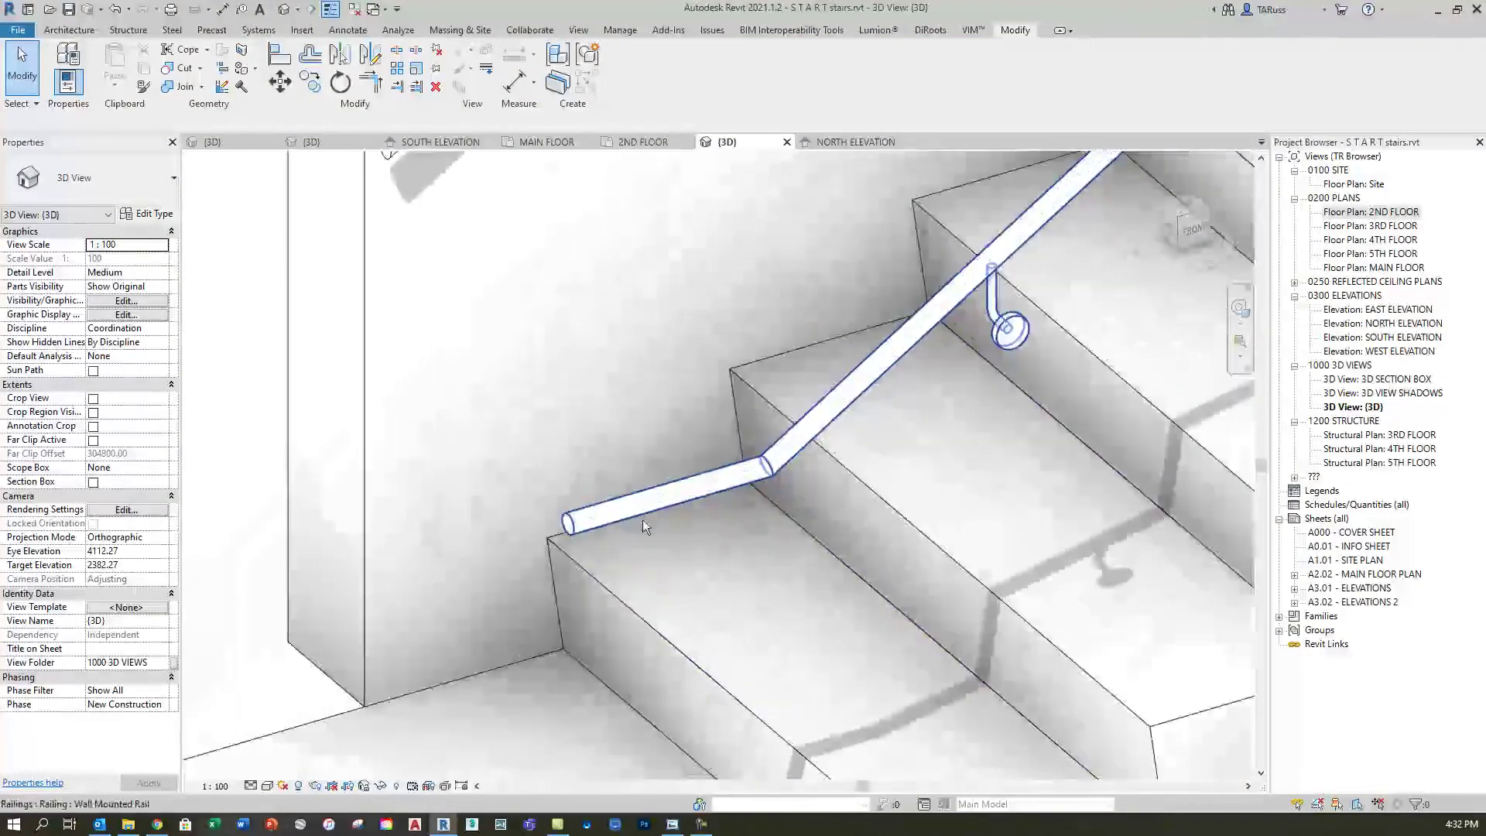
scroll(703, 469, "down", 3)
scroll(703, 467, "down", 2)
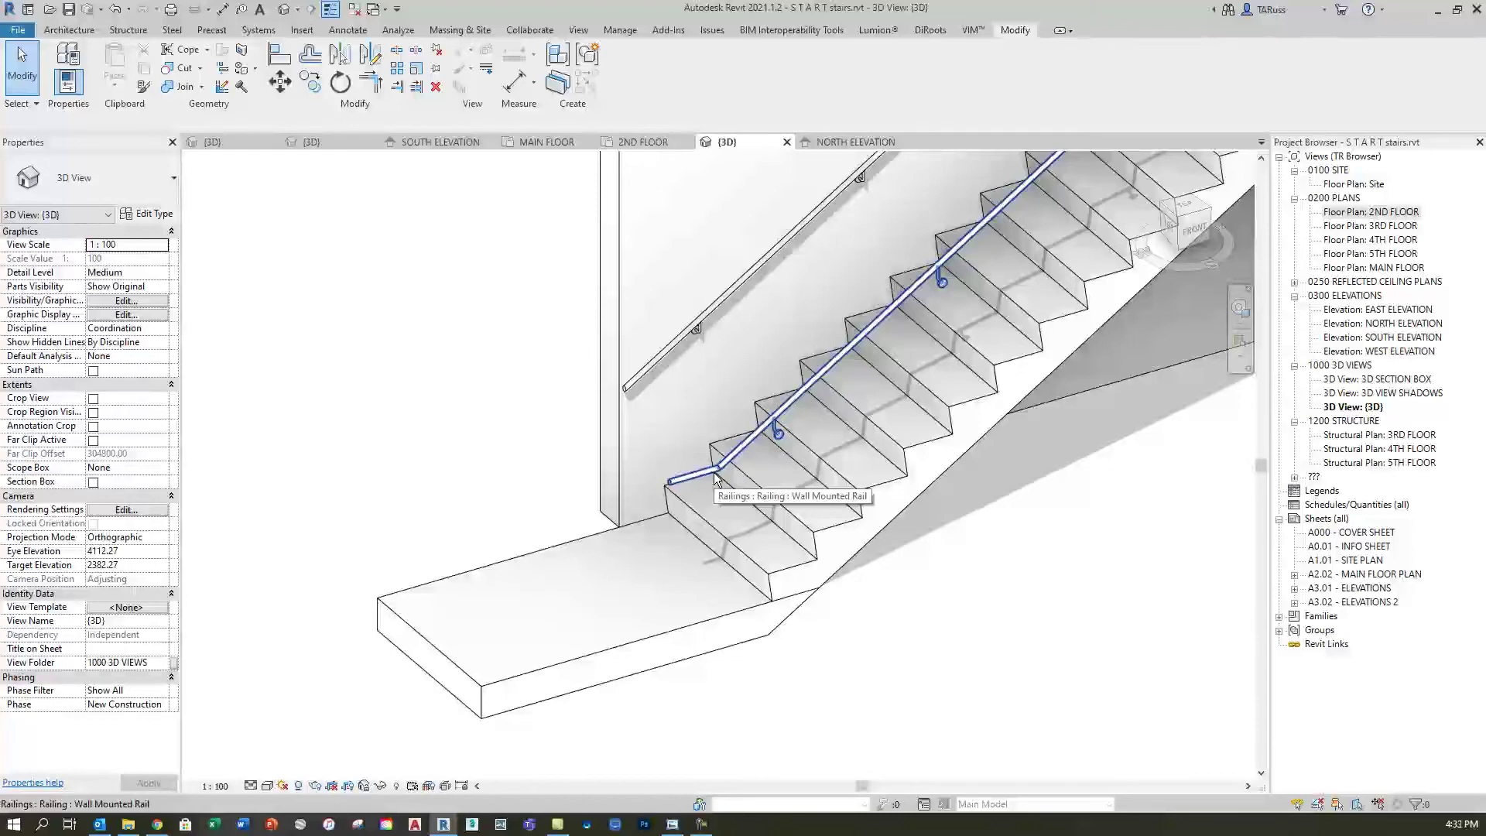
scroll(712, 476, "down", 4)
scroll(672, 521, "down", 3)
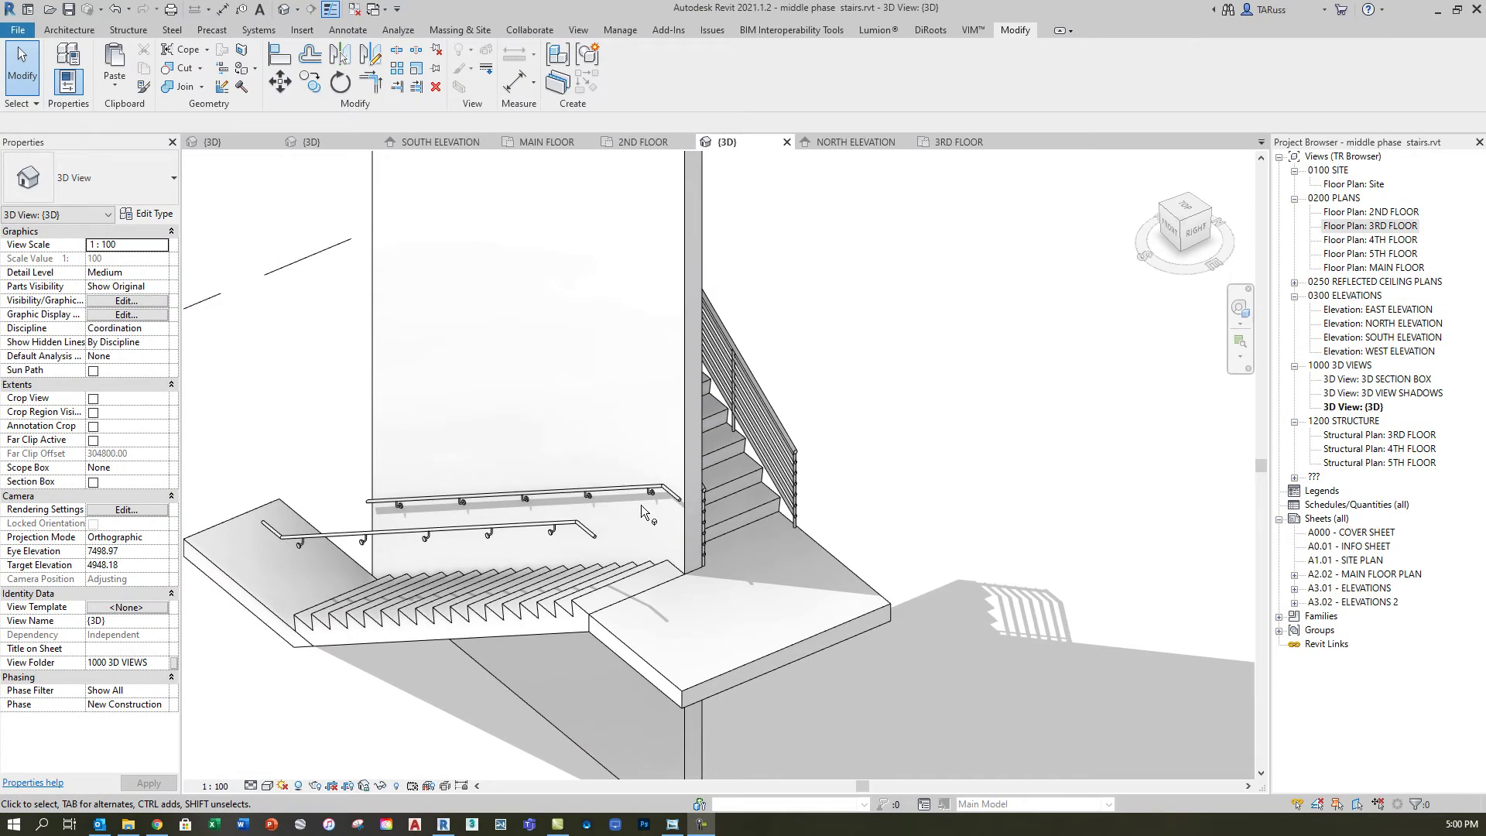
Step: Change the upper flight's open-side railing to the Wall Mounted Rail type
scroll(656, 488, "up", 3)
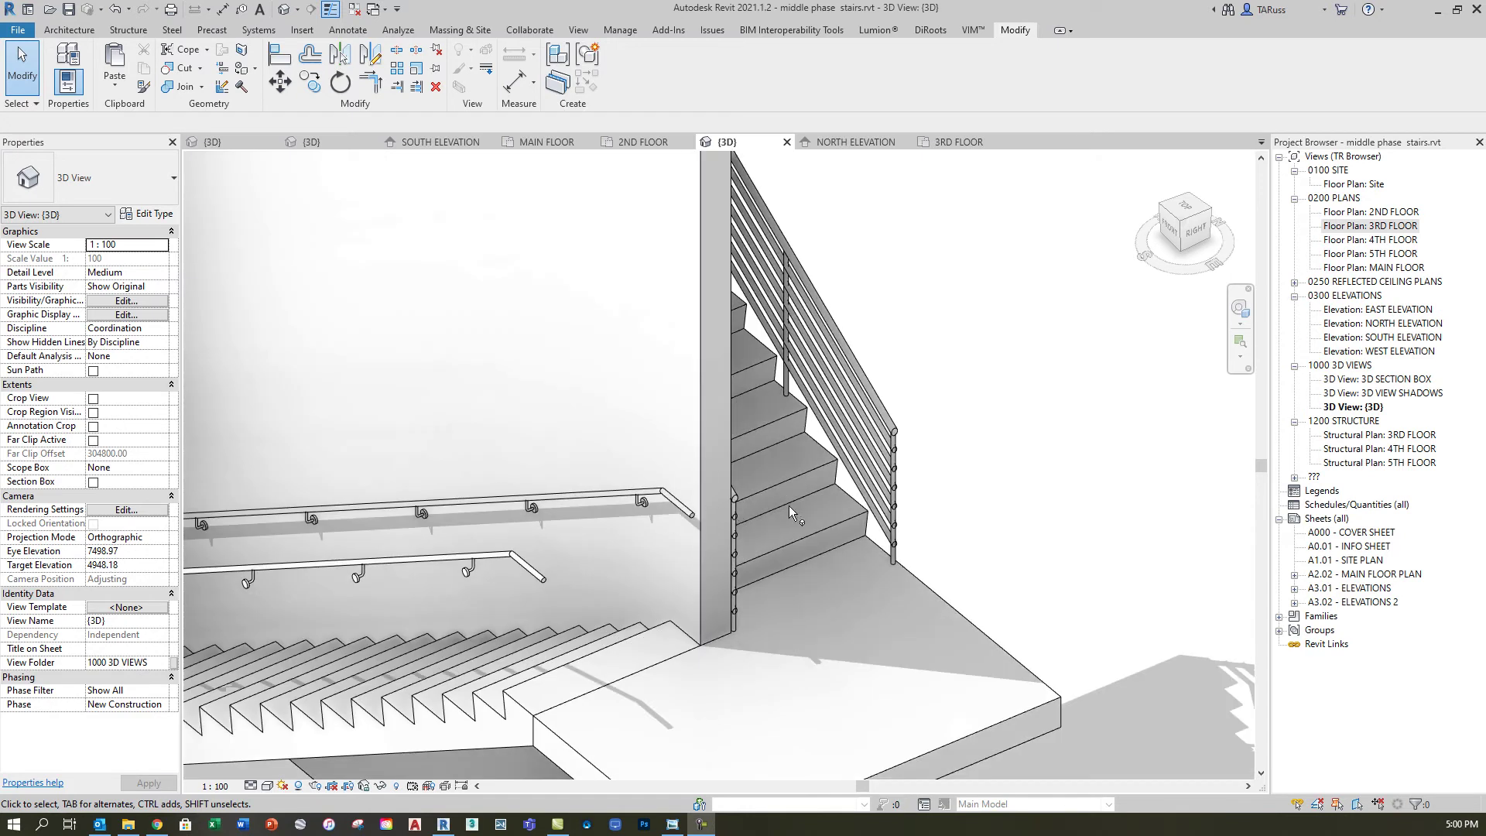
scroll(779, 509, "down", 4)
middle_click_drag(1000, 486, 1099, 555, "shift")
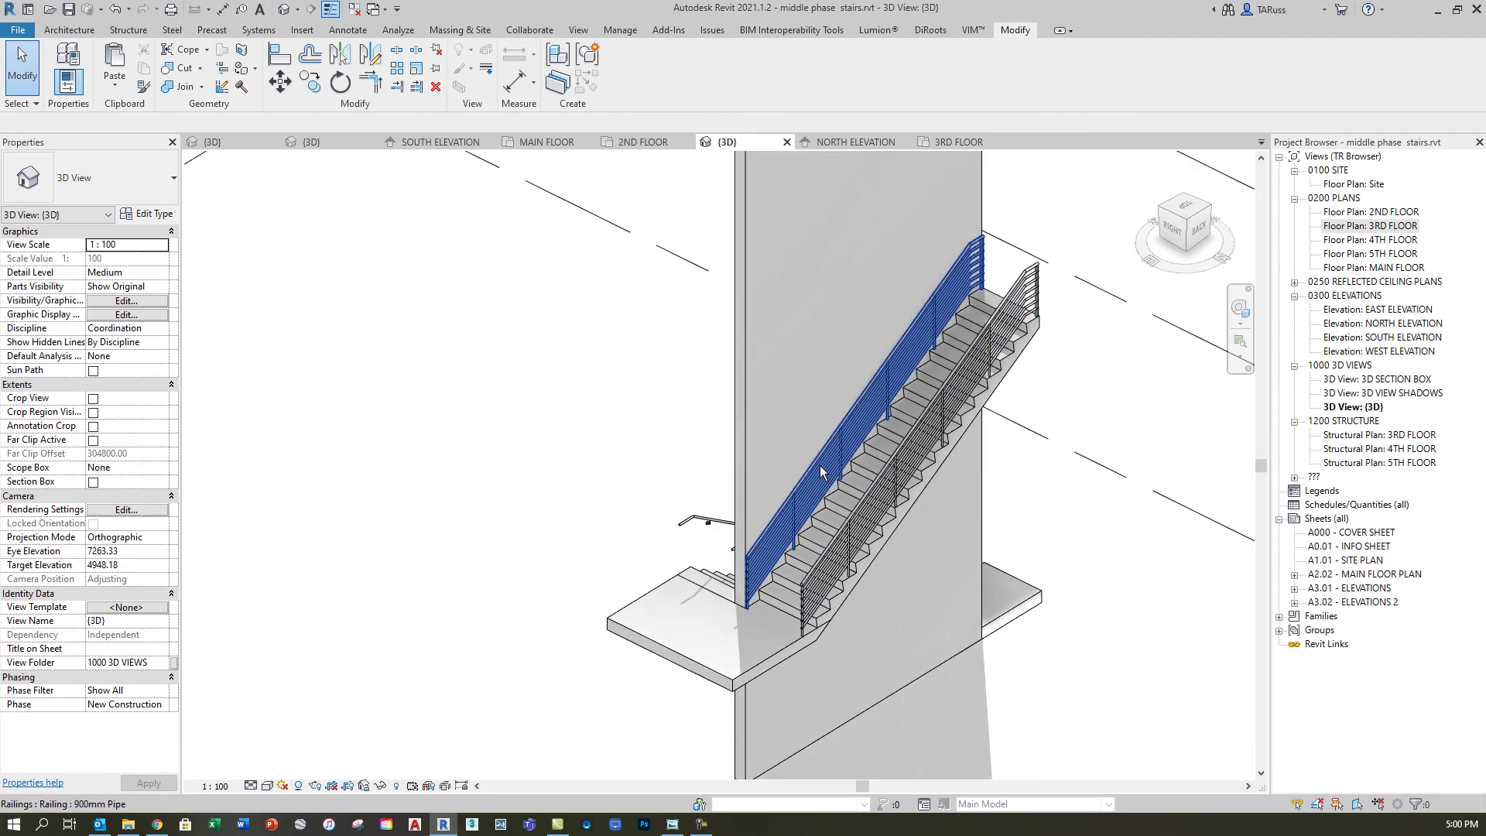
left_click(1012, 306)
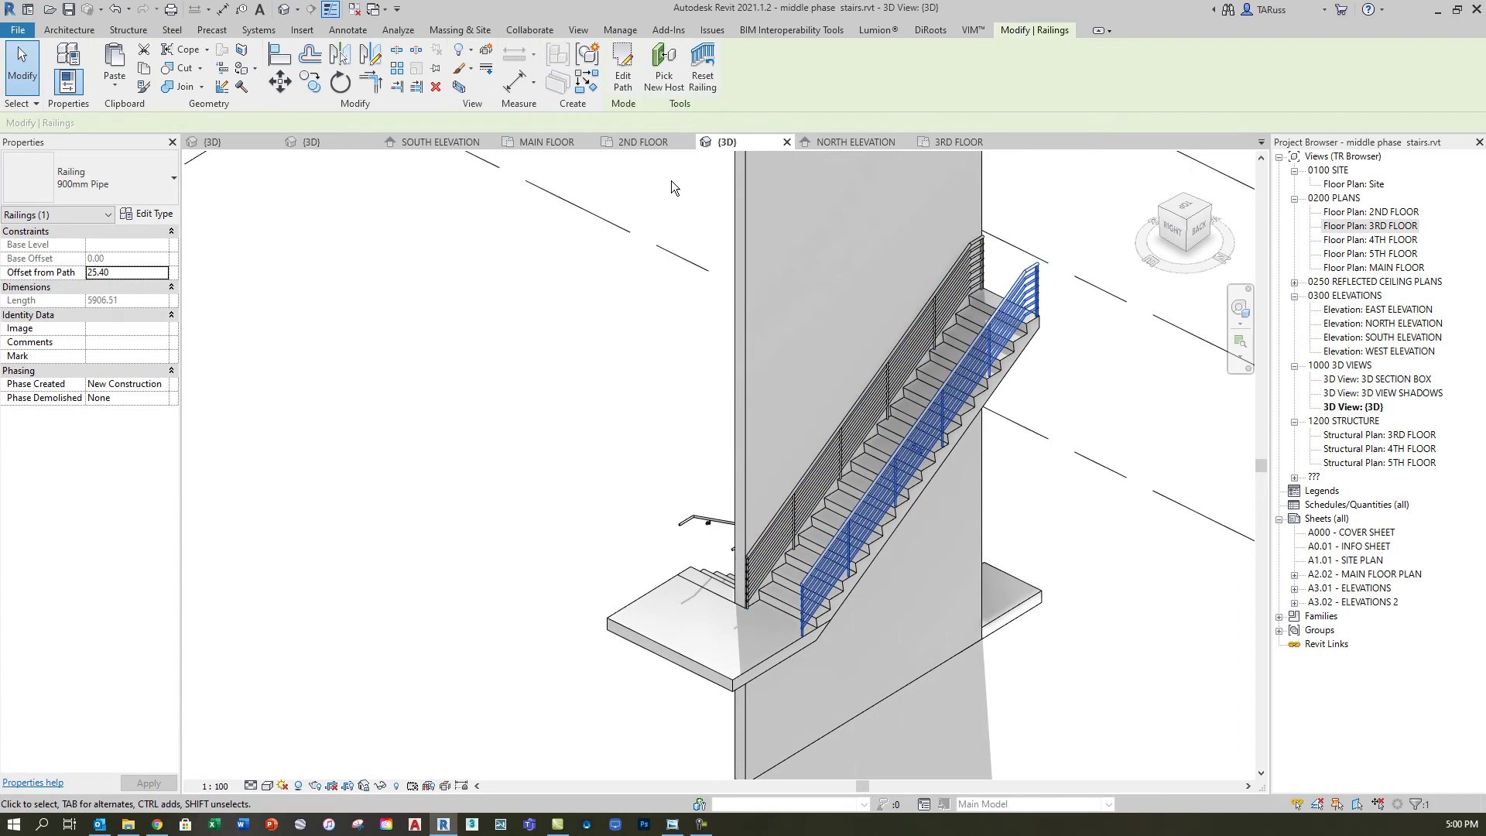
left_click(116, 182)
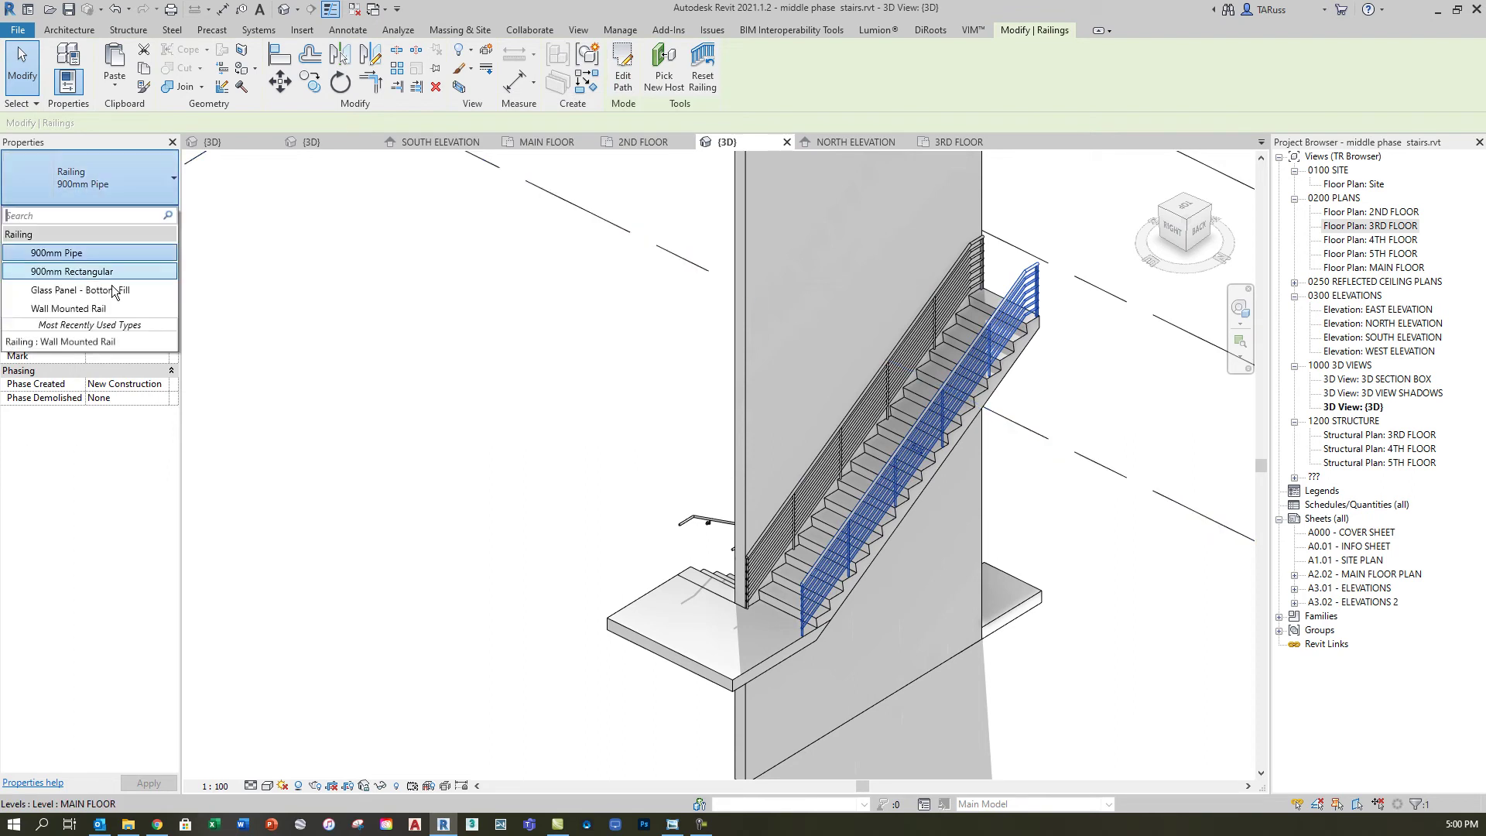
left_click(69, 316)
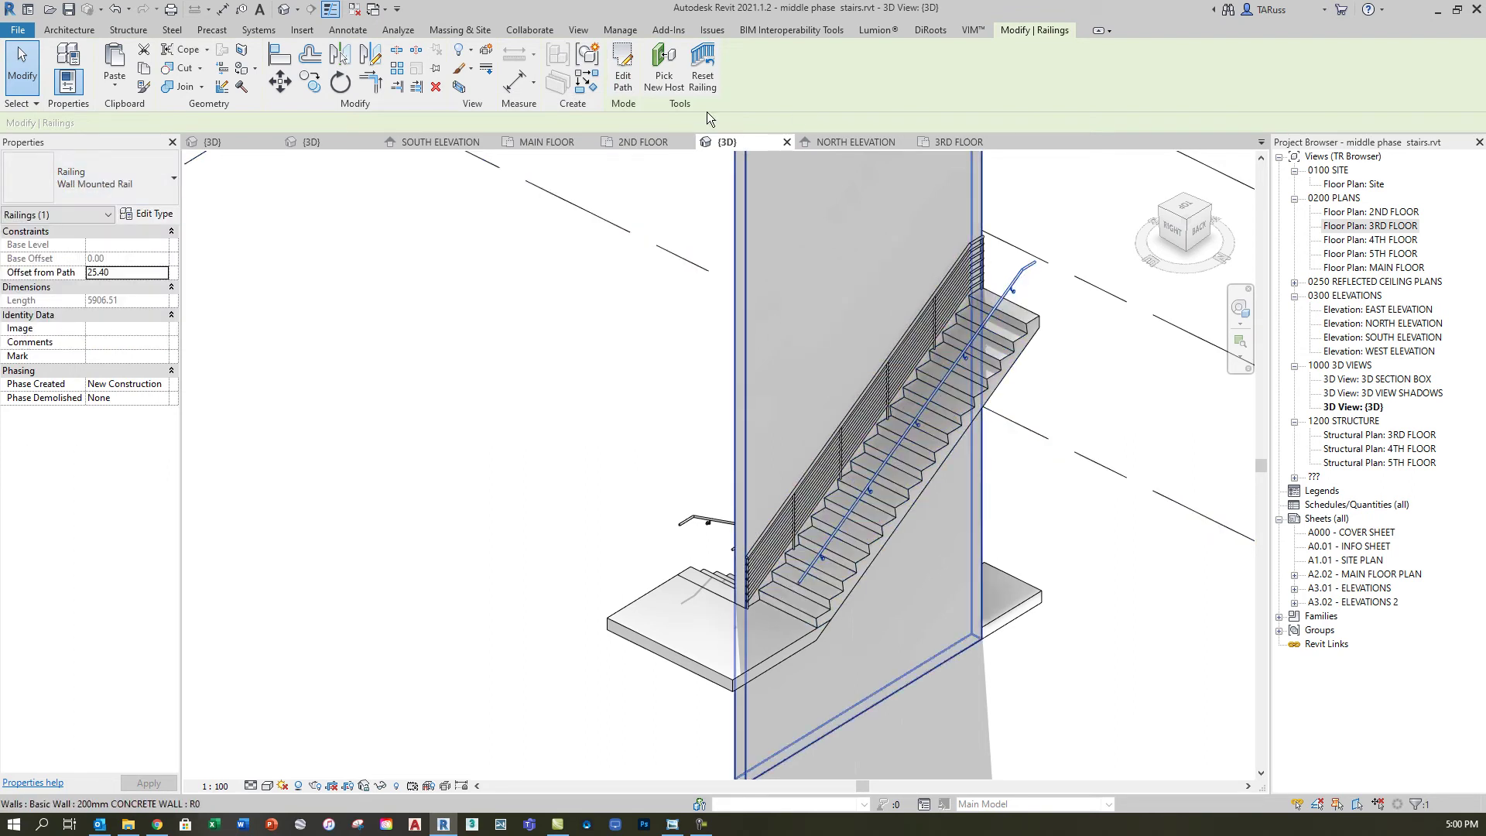
Step: Edit that railing's path in the 3RD FLOOR plan and extend it by a 300 mm straight line at the flight's lower end
left_click(624, 78)
double_click(1370, 225)
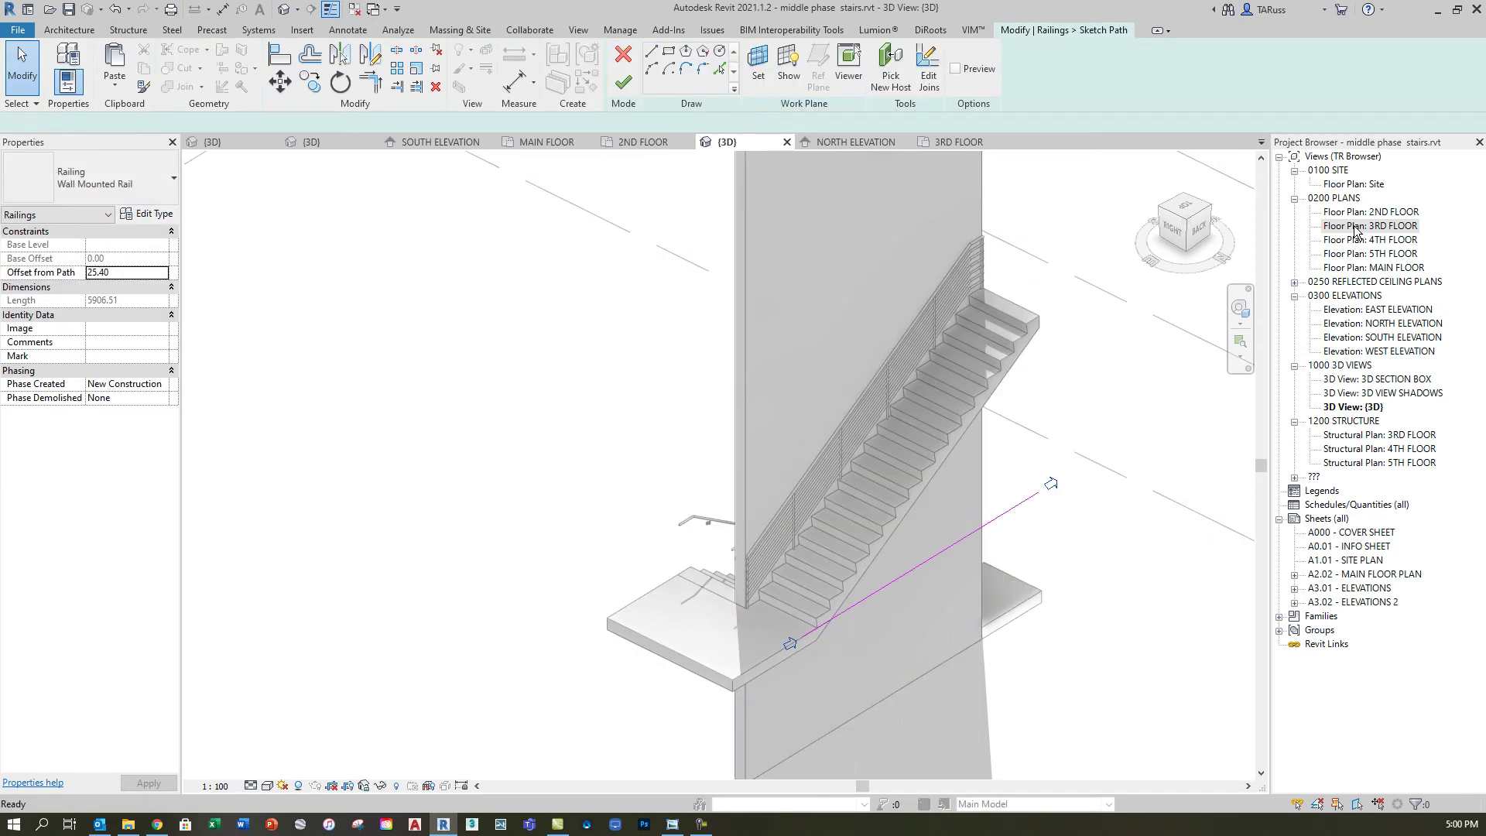
scroll(814, 352, "down", 8)
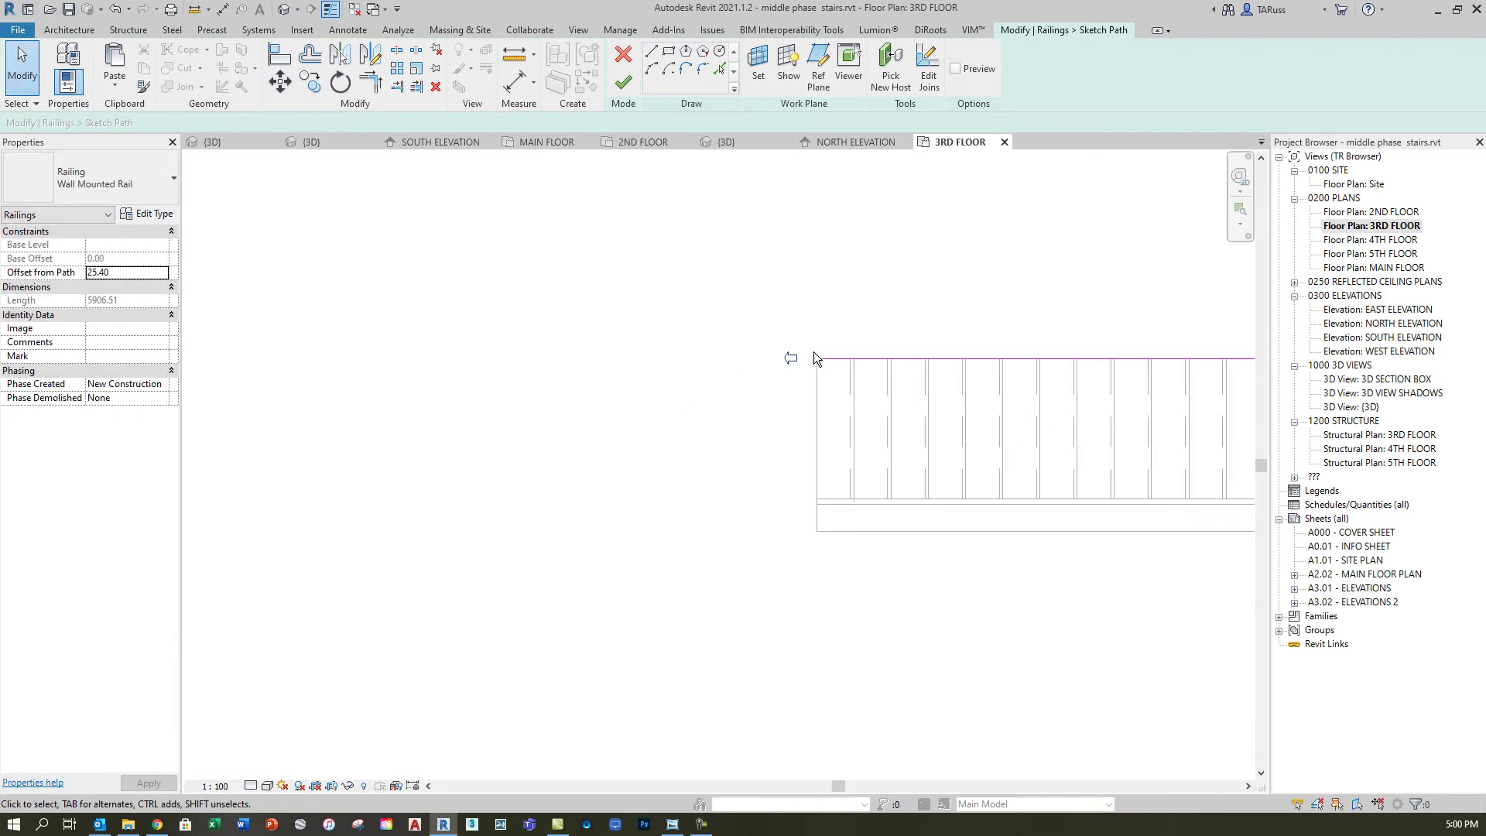
scroll(1130, 387, "up", 6)
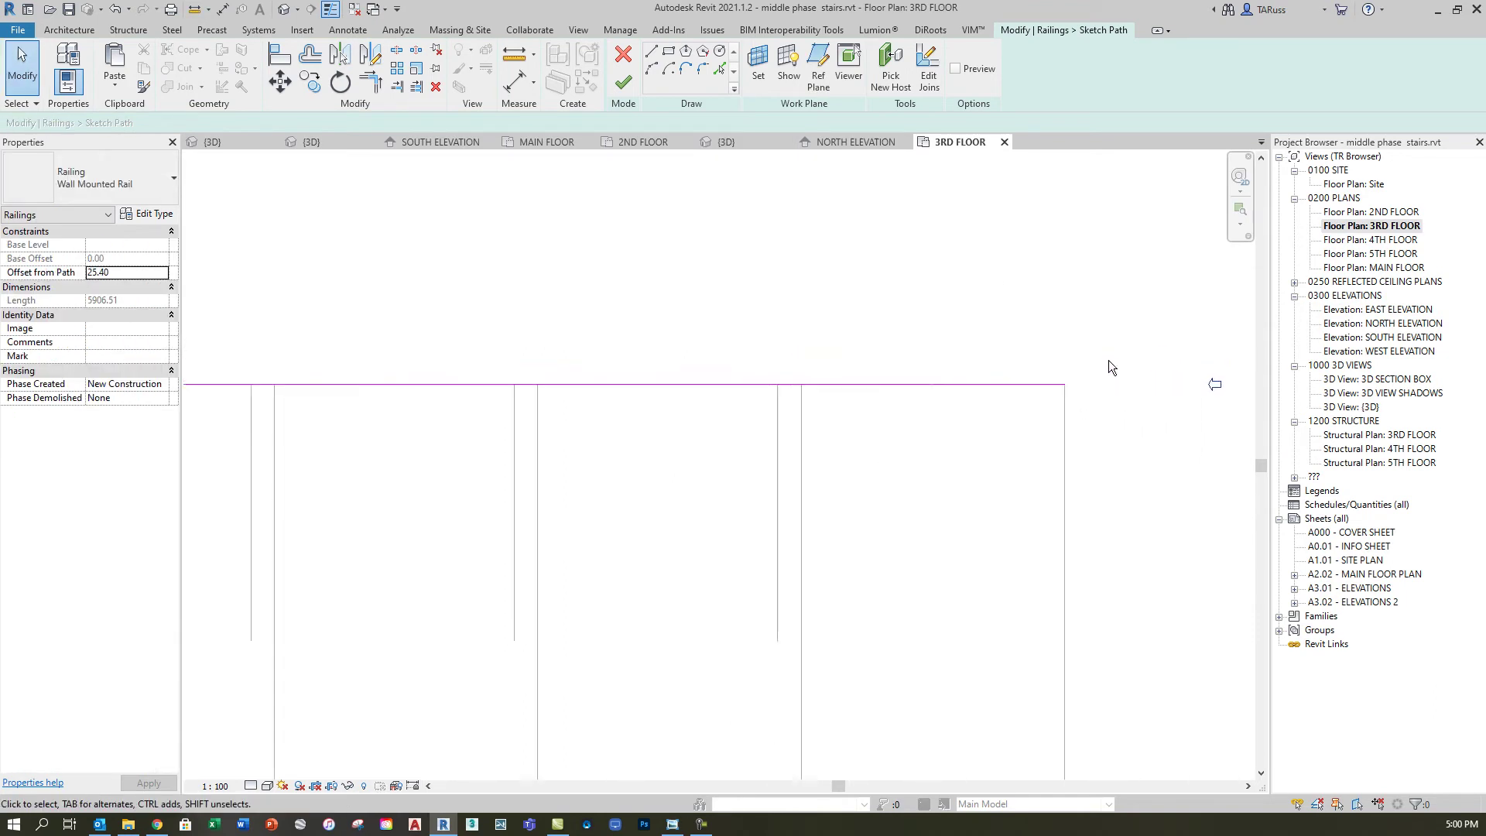
key("l")
key("i")
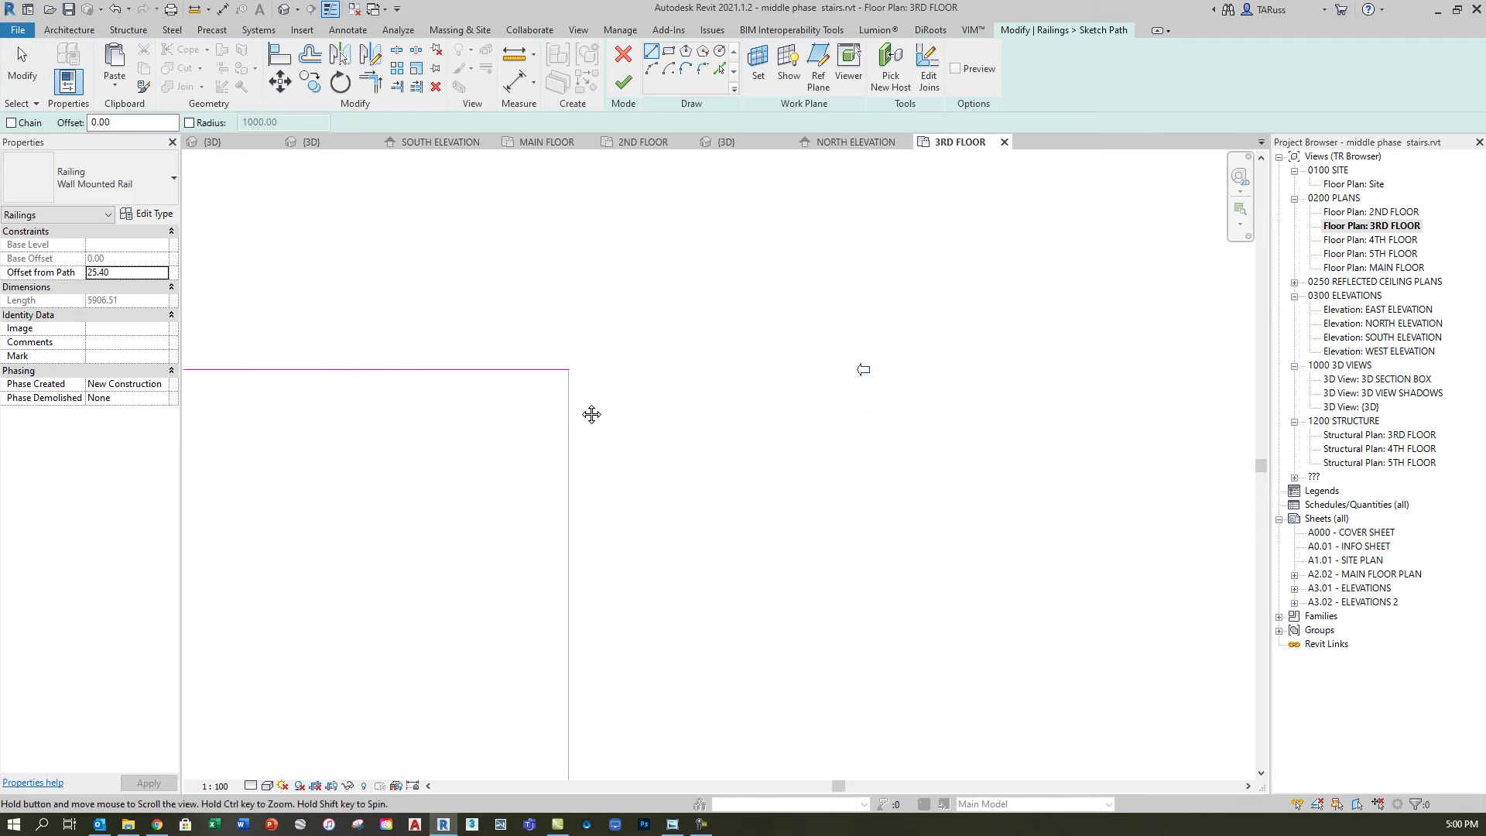
left_click(569, 370)
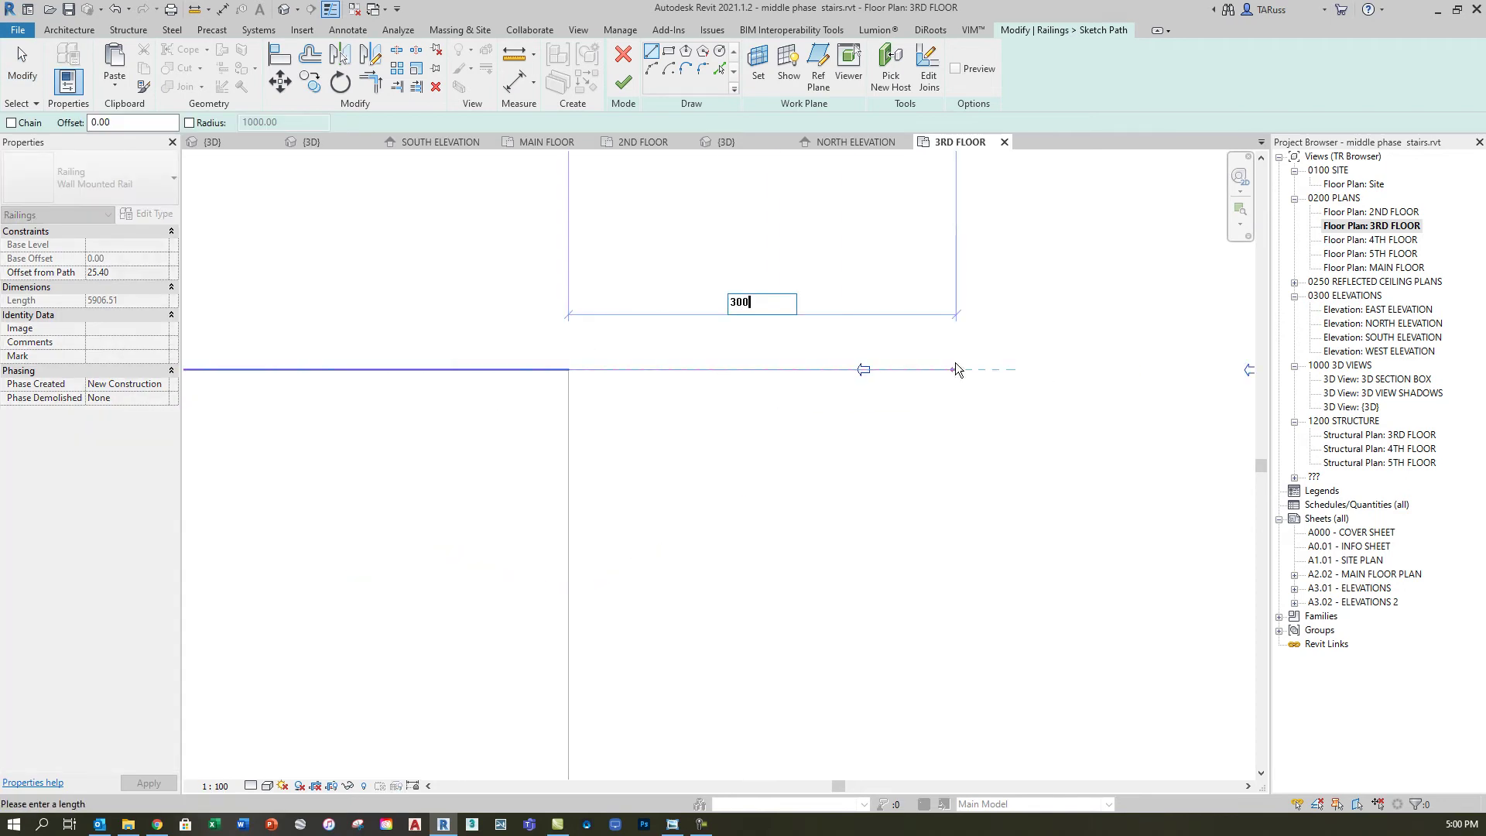
key("Return")
Step: Draw a 20 mm line extending the path at the flight's upper end and finish the sketch
scroll(968, 367, "down", 6)
scroll(457, 360, "up", 6)
left_click(809, 338)
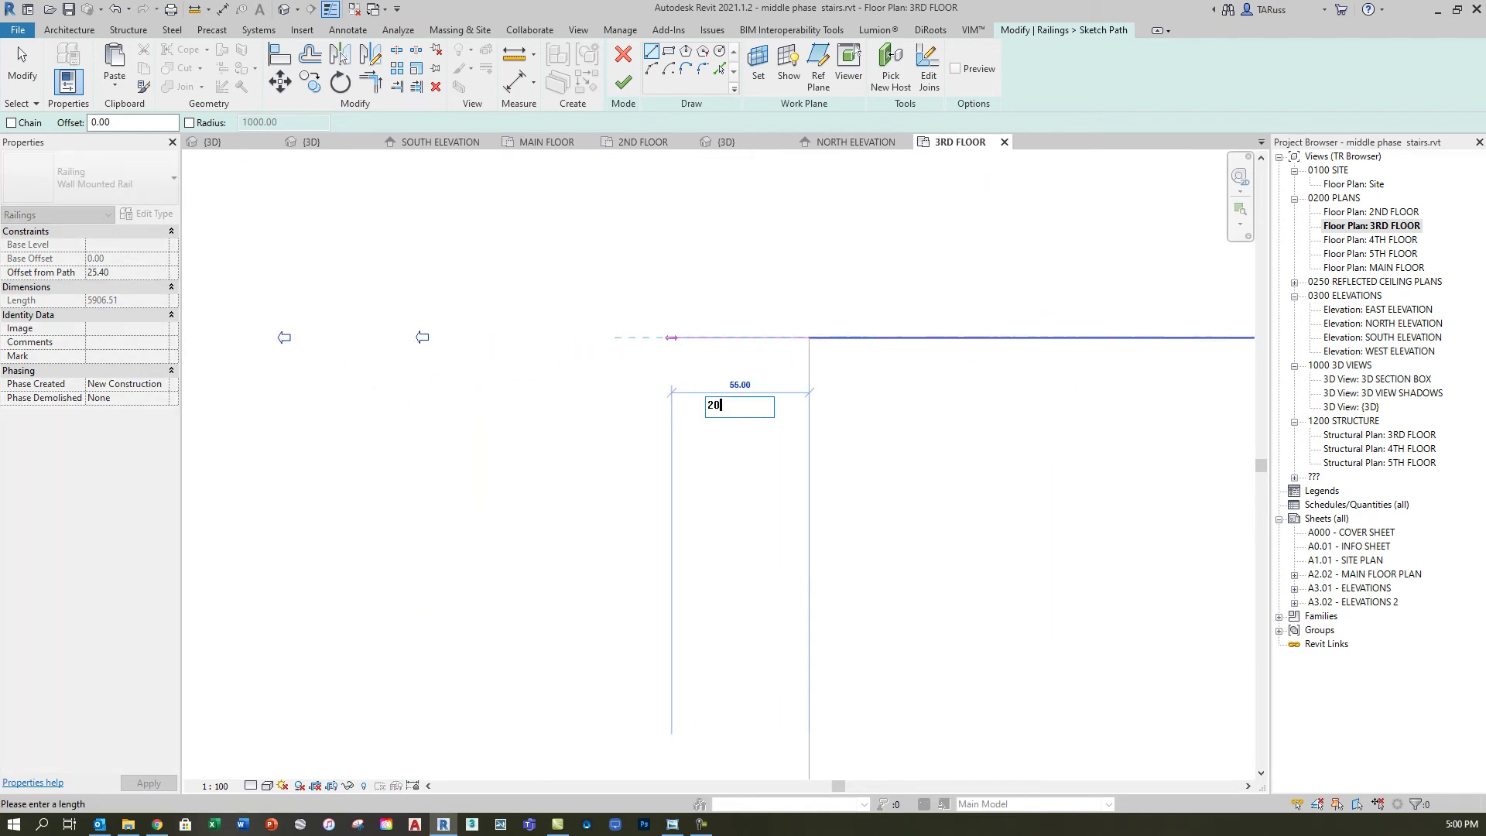
key("Return")
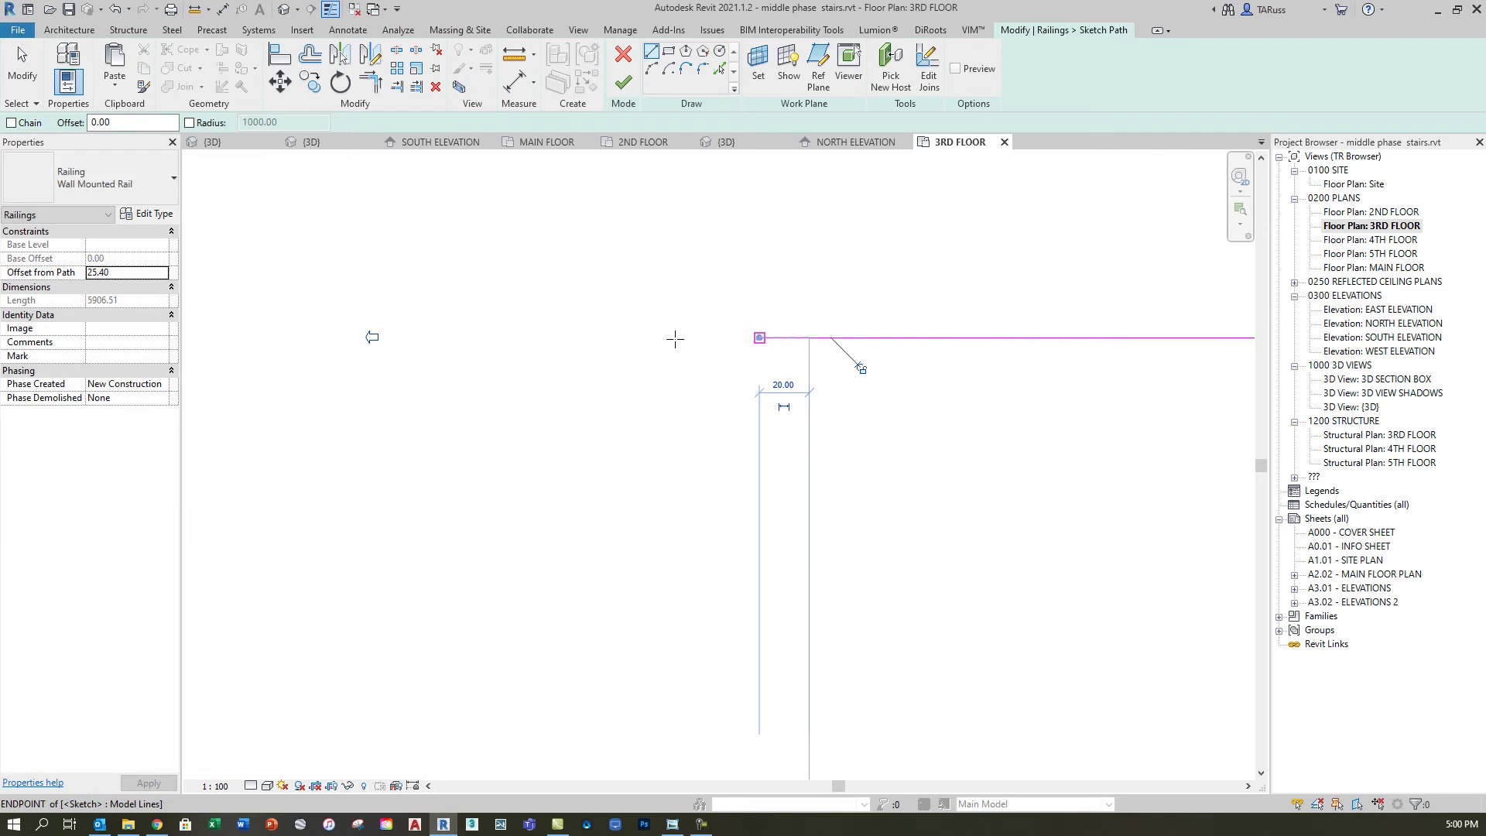
left_click(623, 87)
Step: Return to the 3D view and change the upper flight's wall-side railing to the Wall Mounted Rail type
left_click(286, 10)
middle_click_drag(838, 274, 861, 399, "shift")
left_click(859, 398)
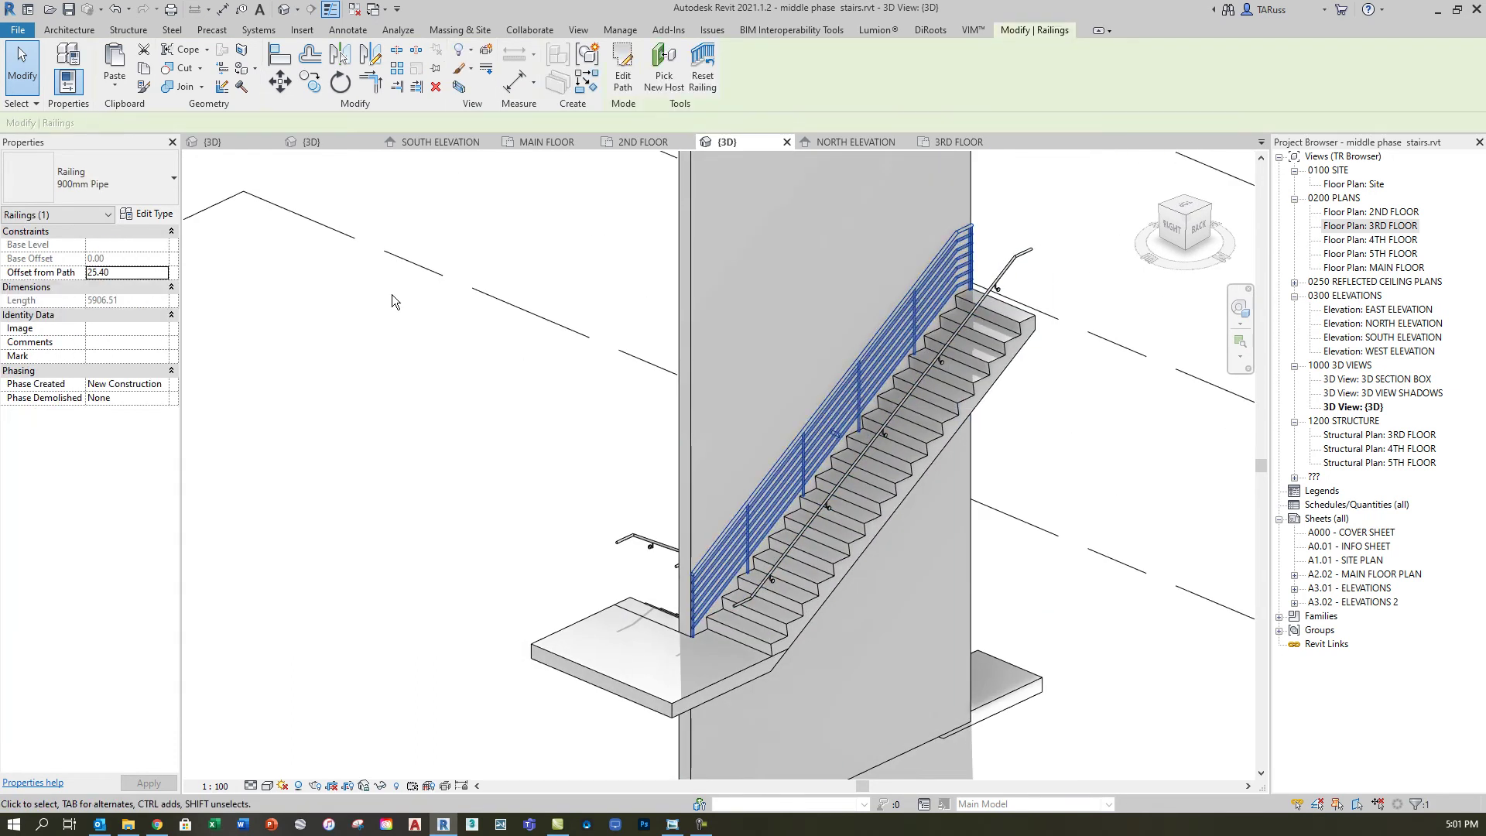
left_click(96, 186)
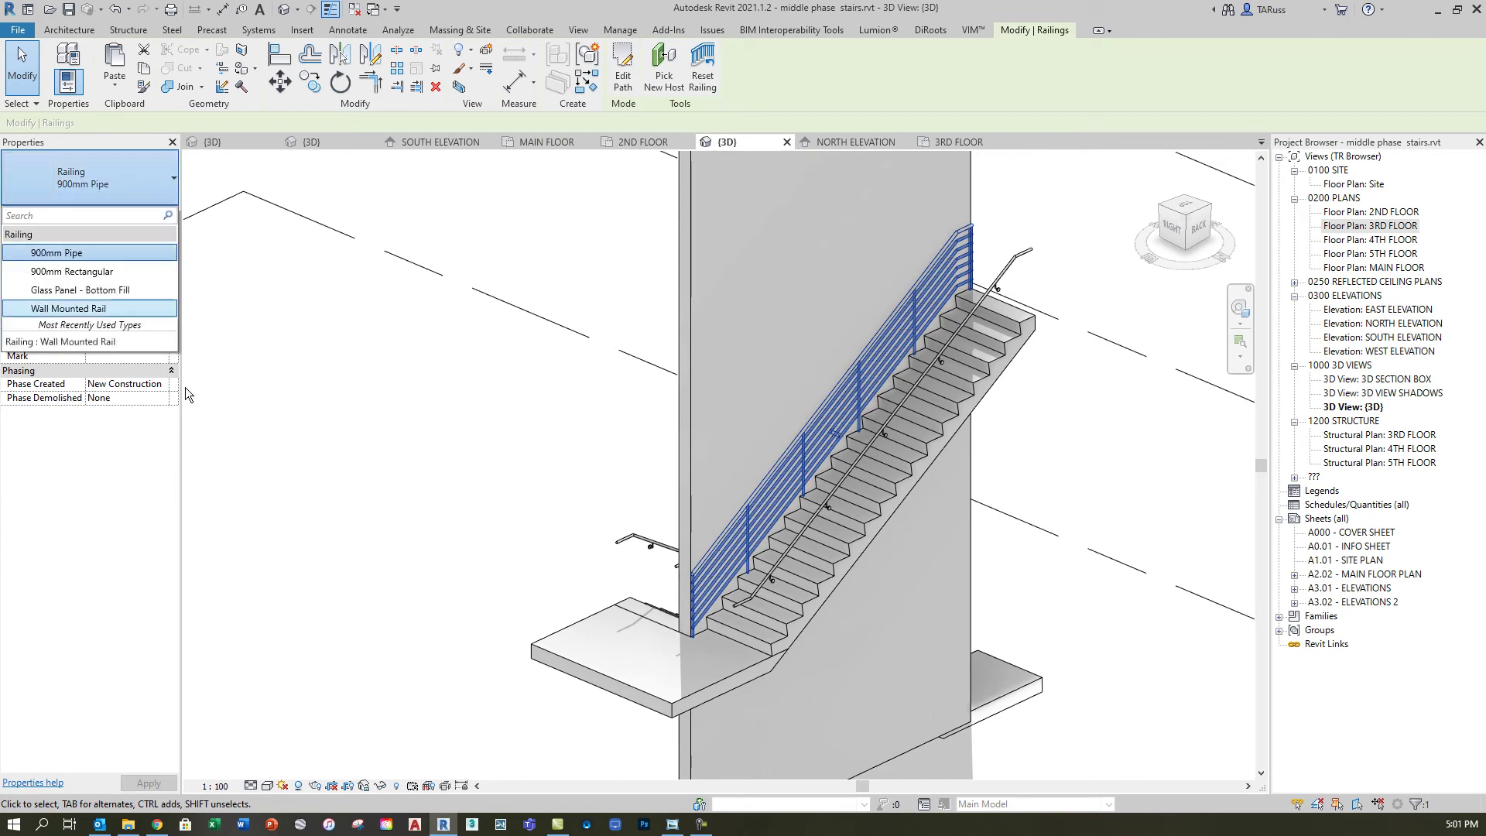
left_click(96, 309)
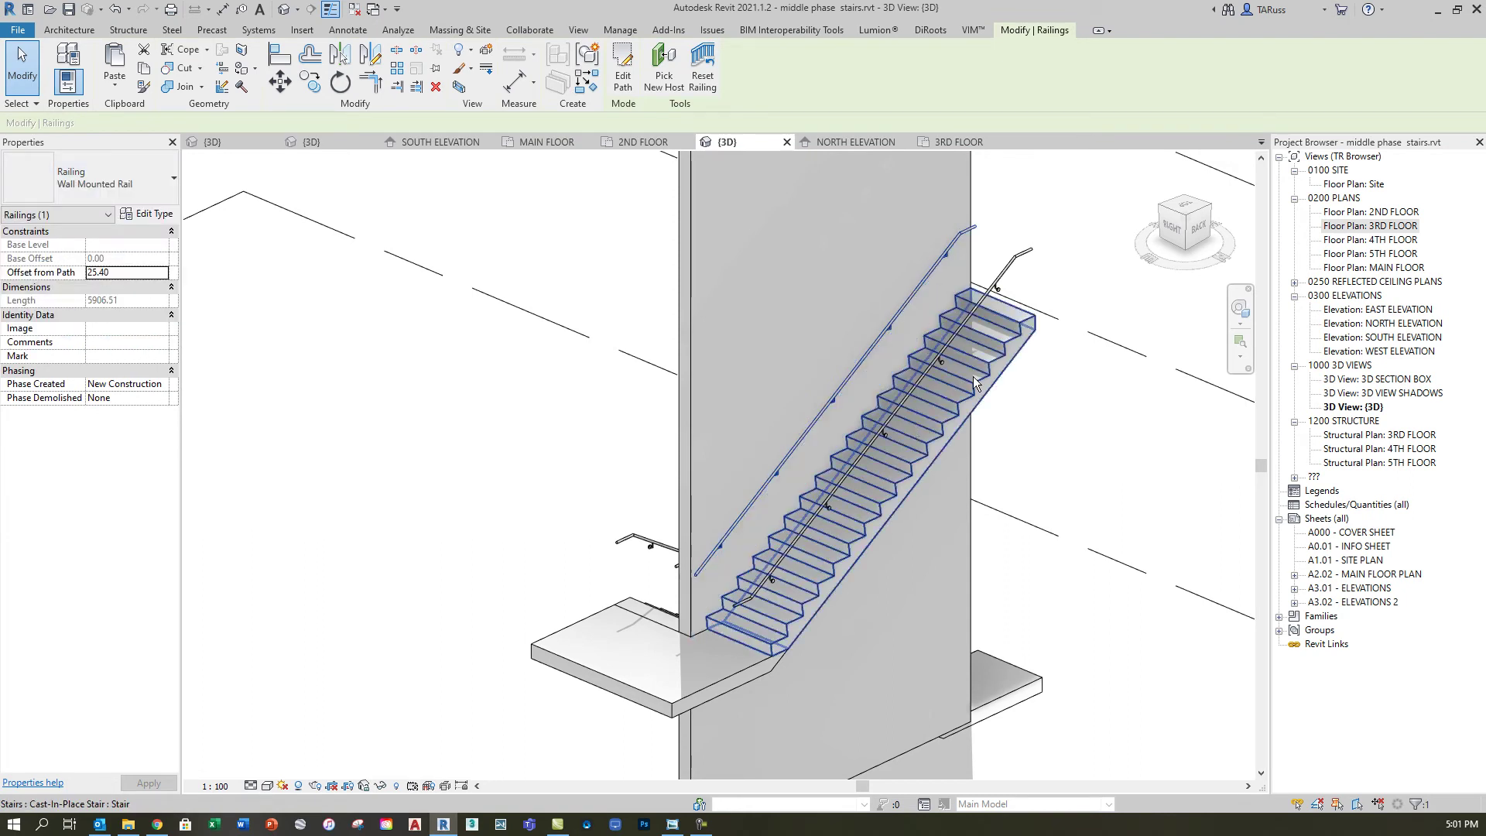
Step: Examine how the wall-side handrails of both flights end around the wall at the intermediate landing, then clear the selection
scroll(992, 215, "up", 3)
scroll(1010, 269, "down", 3)
middle_click_drag(1017, 262, 935, 480, "shift")
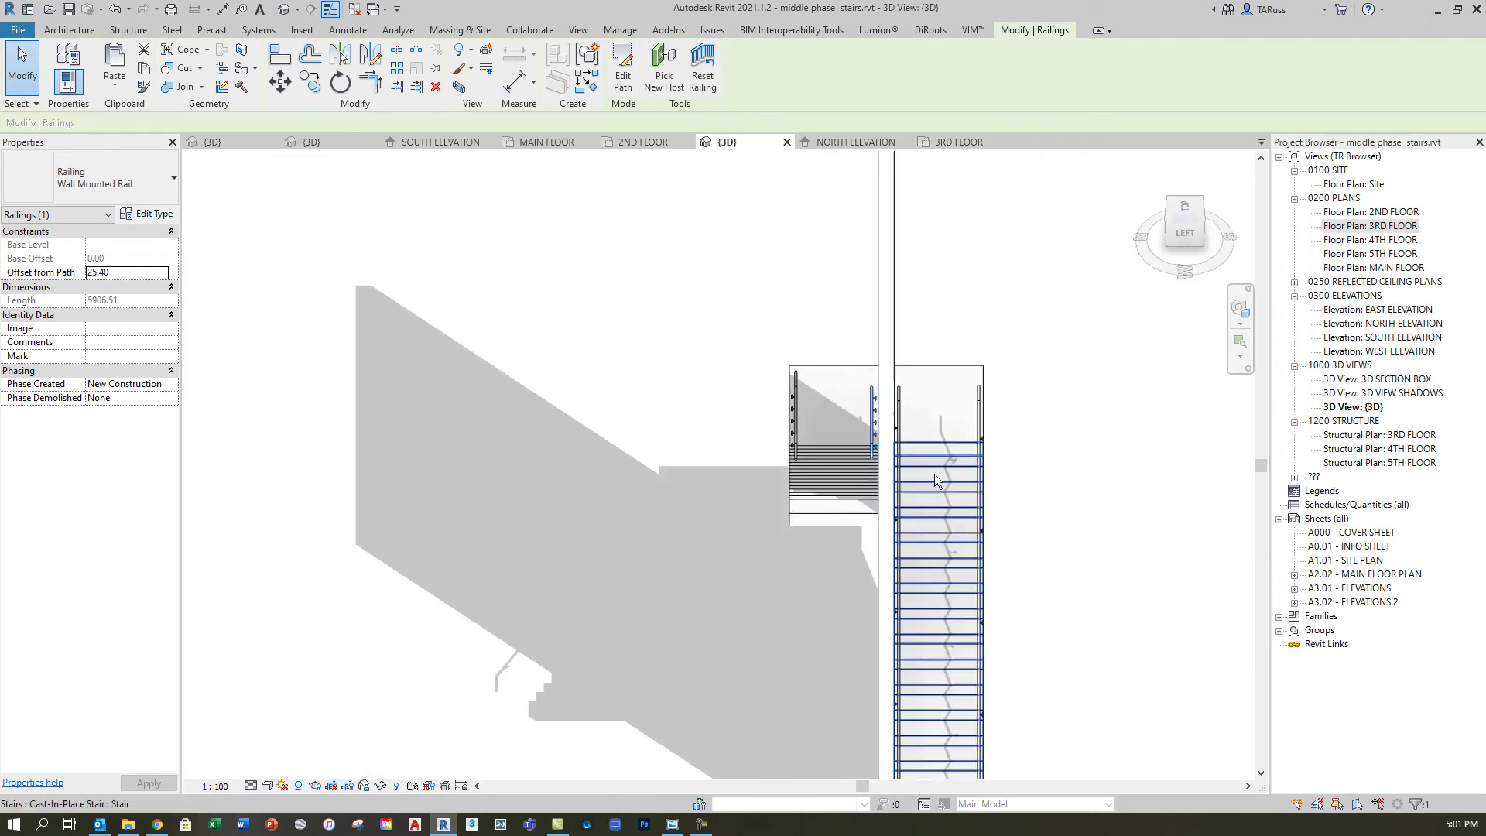
middle_click_drag(874, 395, 1050, 566, "shift")
scroll(967, 534, "up", 10)
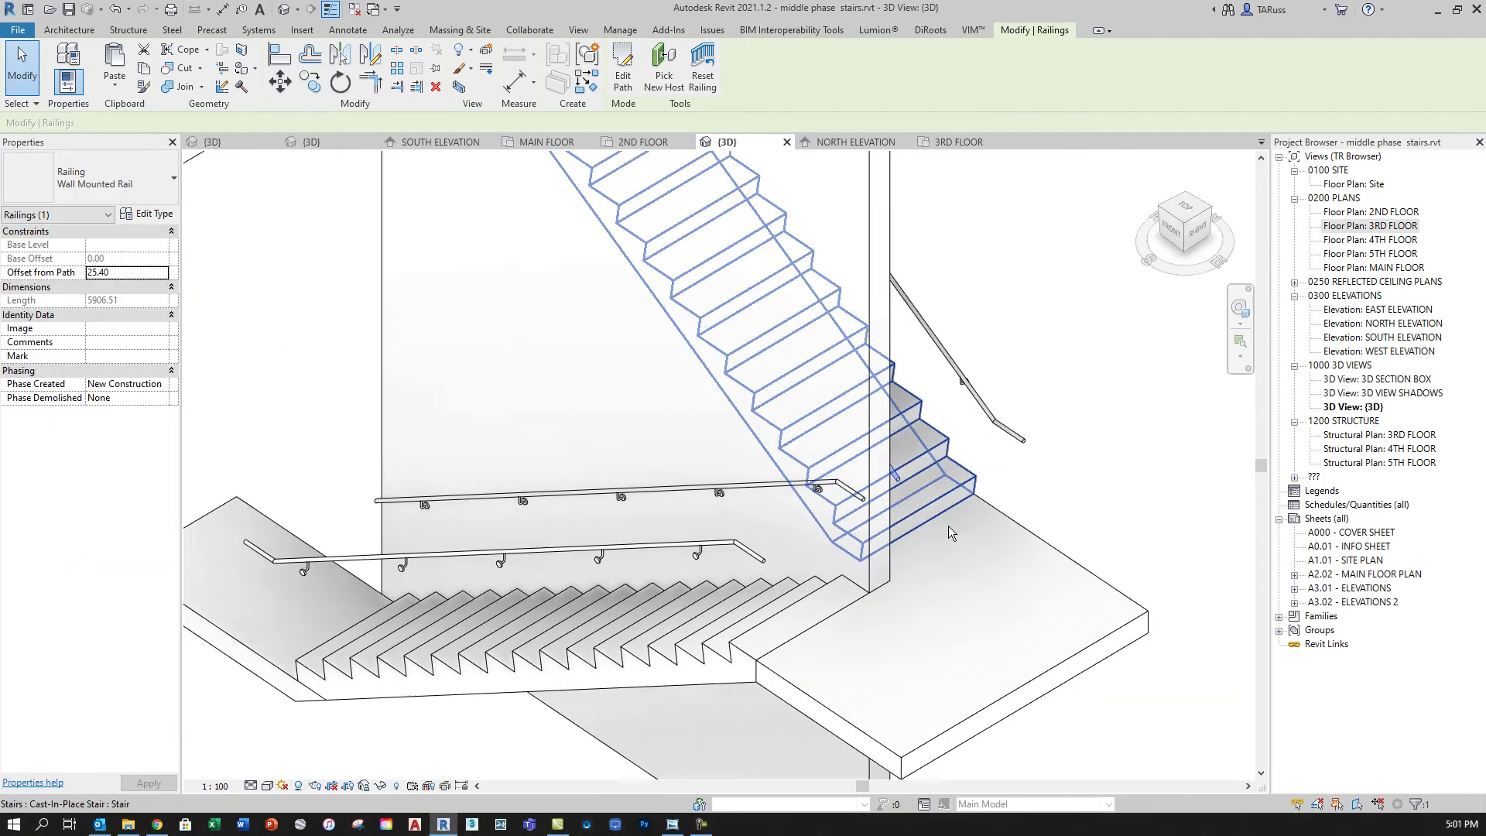
scroll(879, 461, "down", 3)
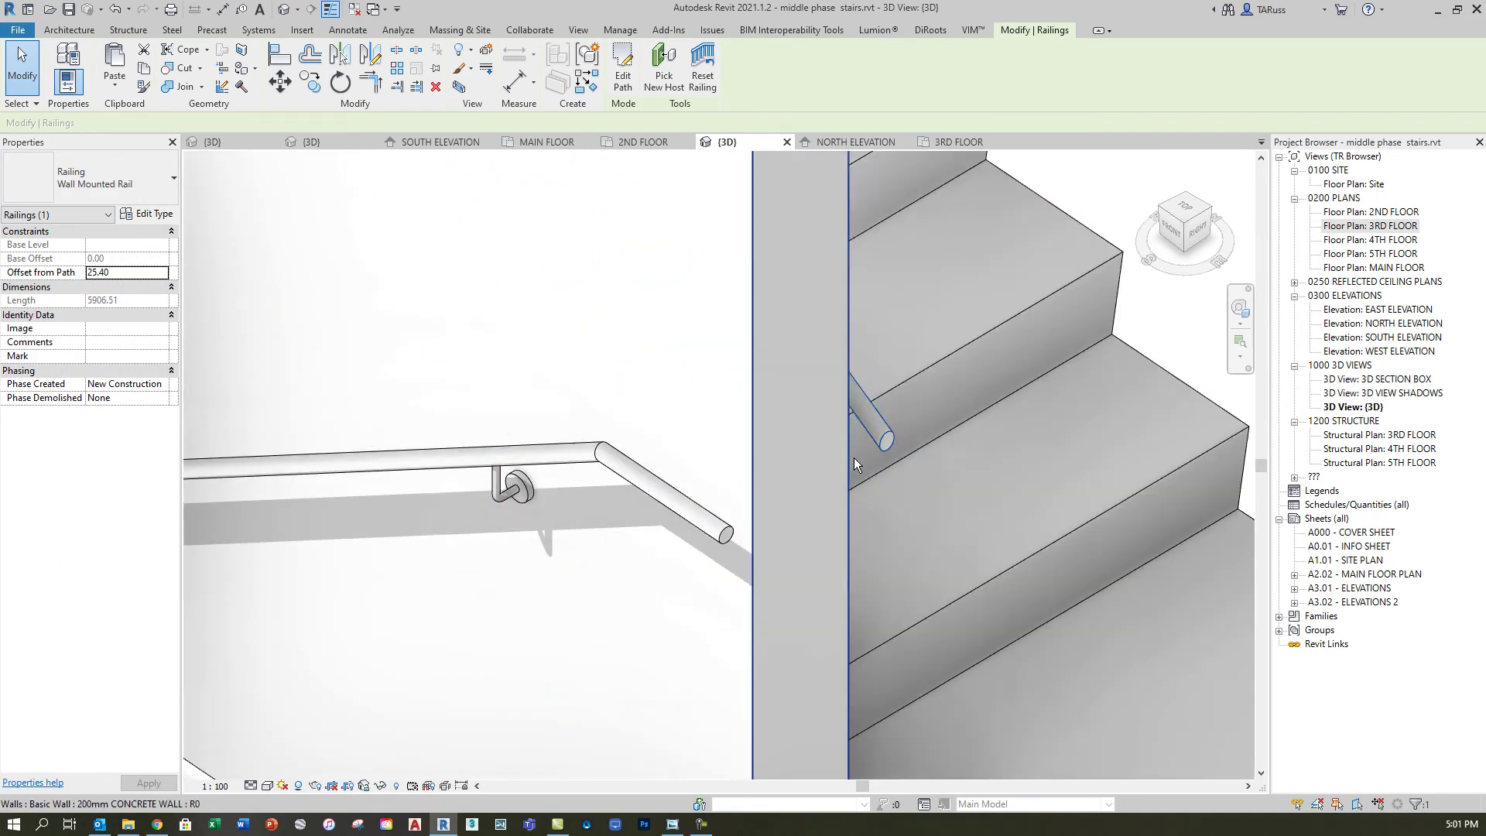
scroll(886, 454, "up", 6)
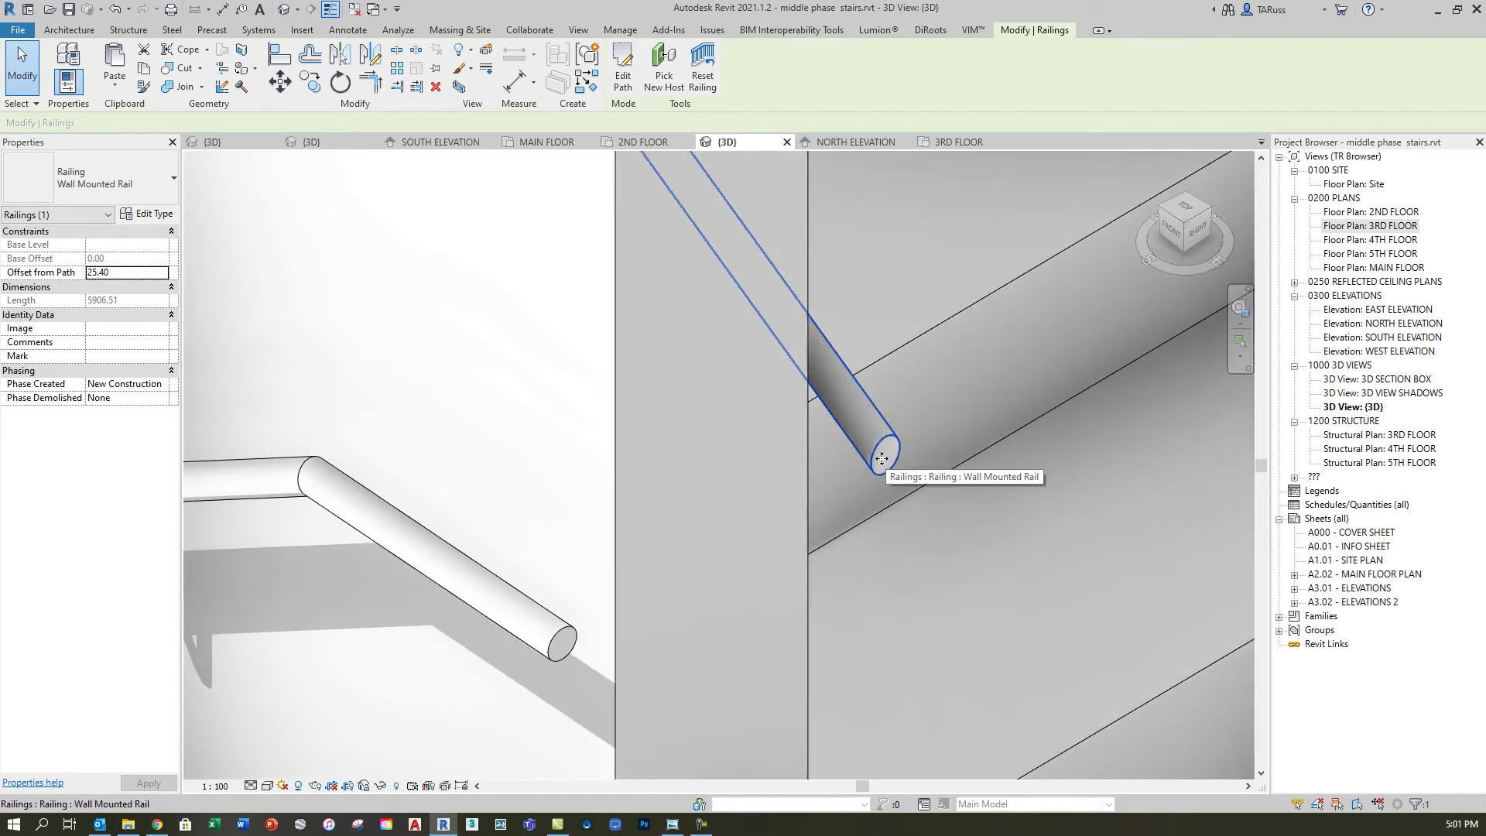
scroll(886, 462, "up", 4)
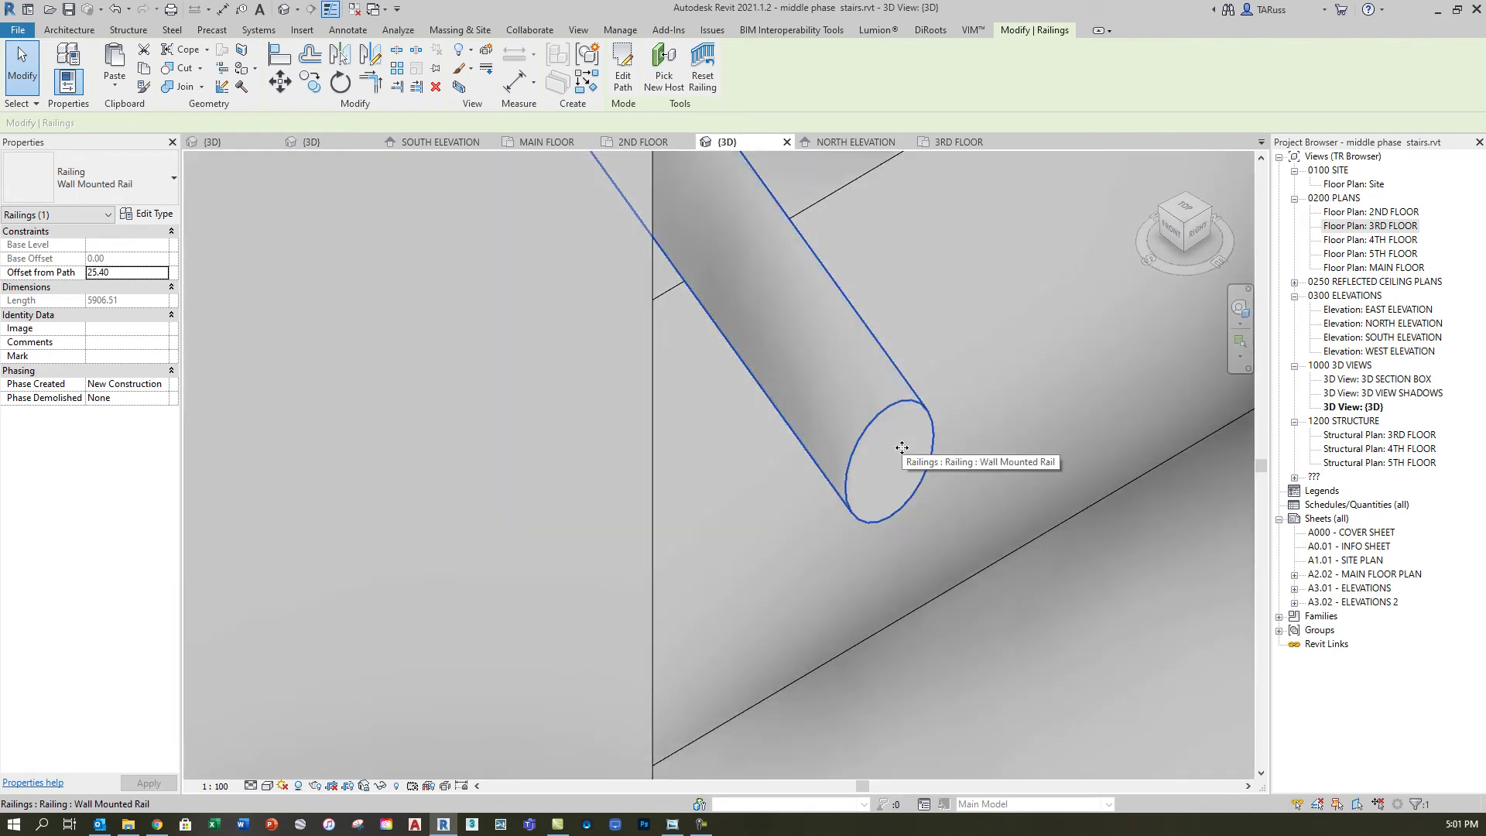
scroll(902, 448, "down", 5)
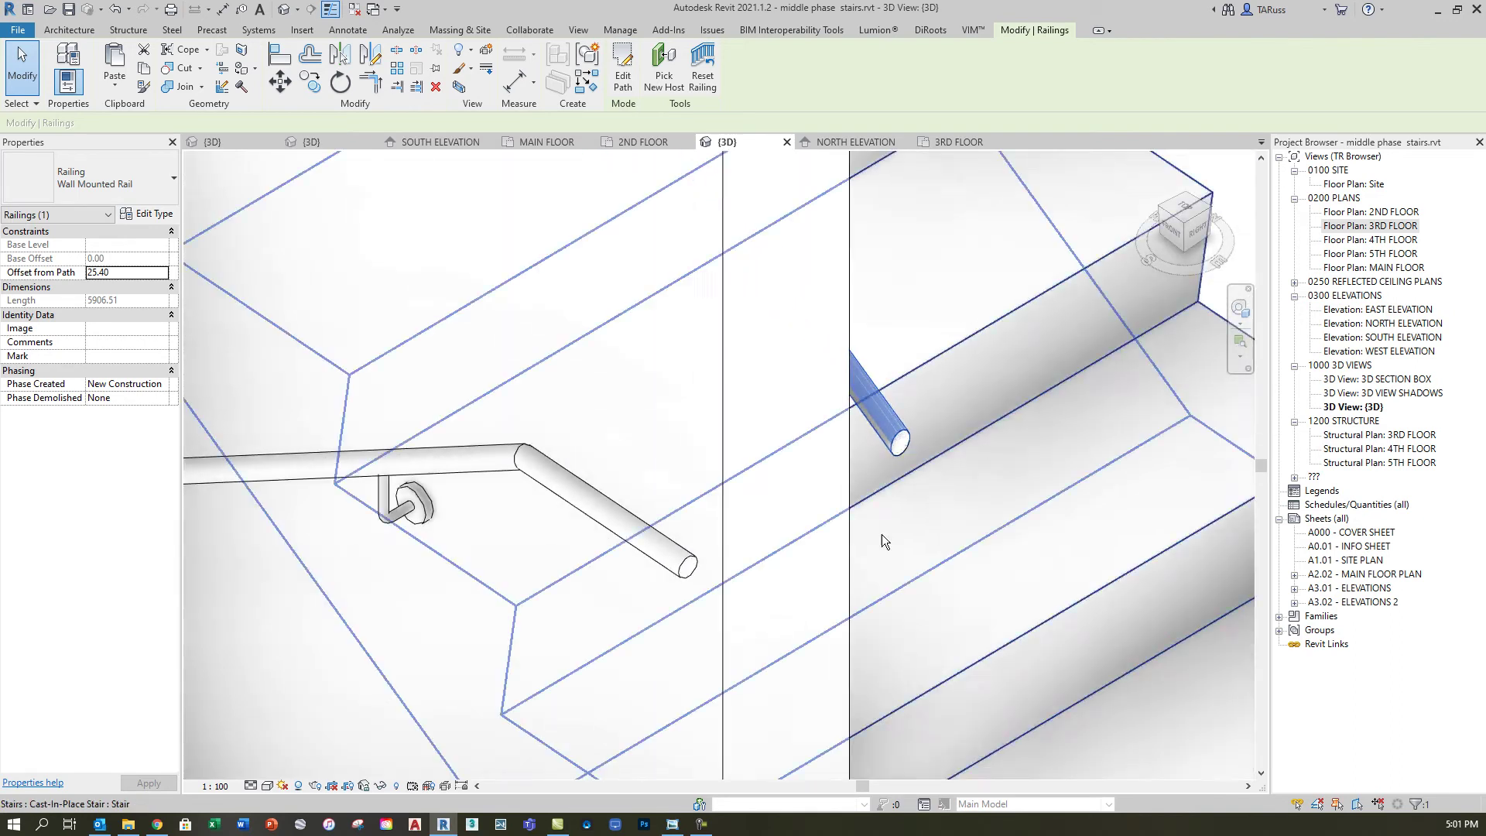
scroll(746, 557, "up", 2)
scroll(912, 398, "down", 6)
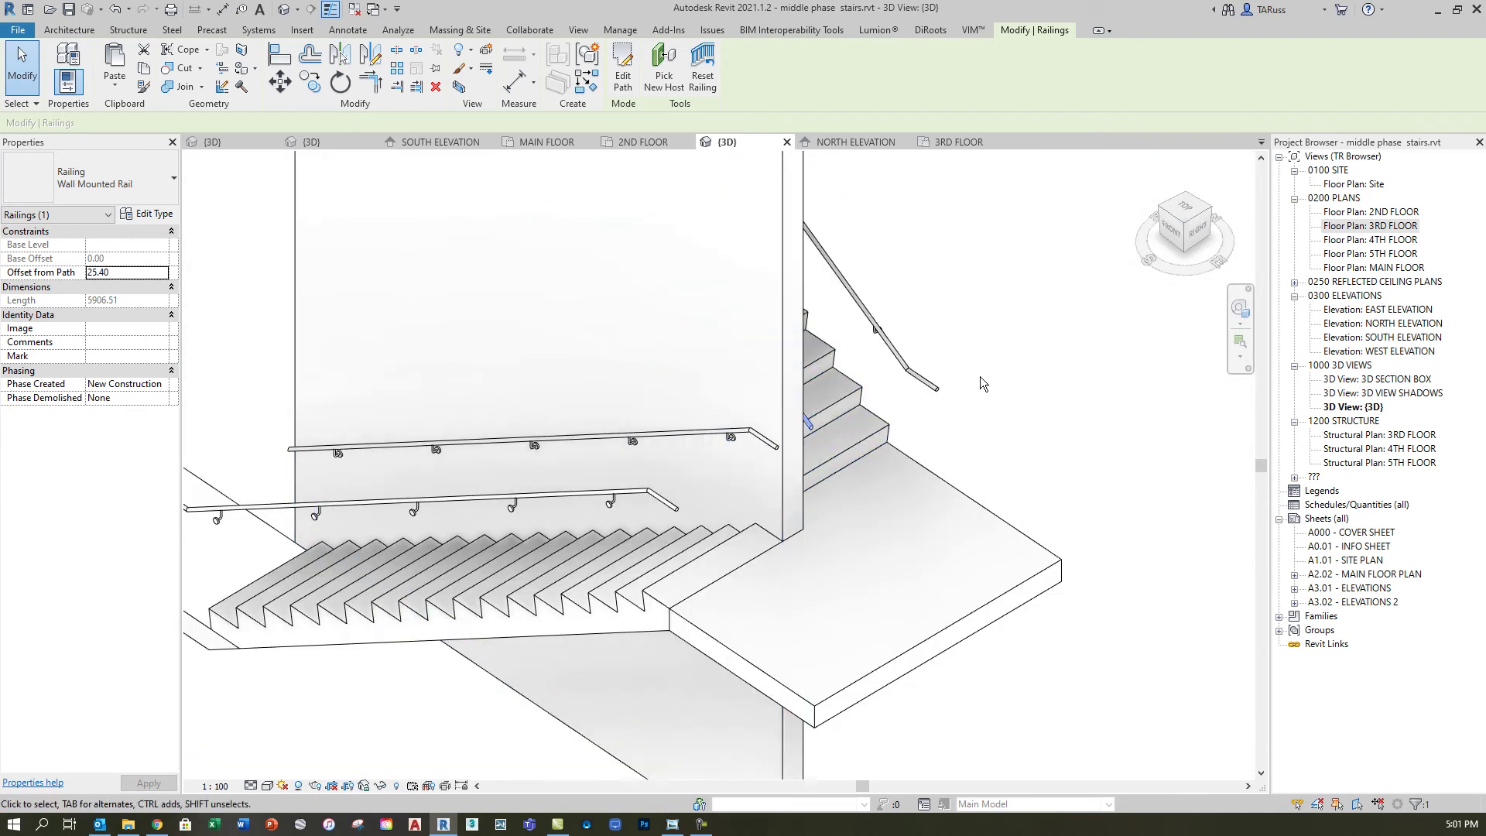
key("Escape")
Step: Open the lower flight's wall-side handrail path for editing in the 2ND FLOOR plan
scroll(766, 445, "up", 4)
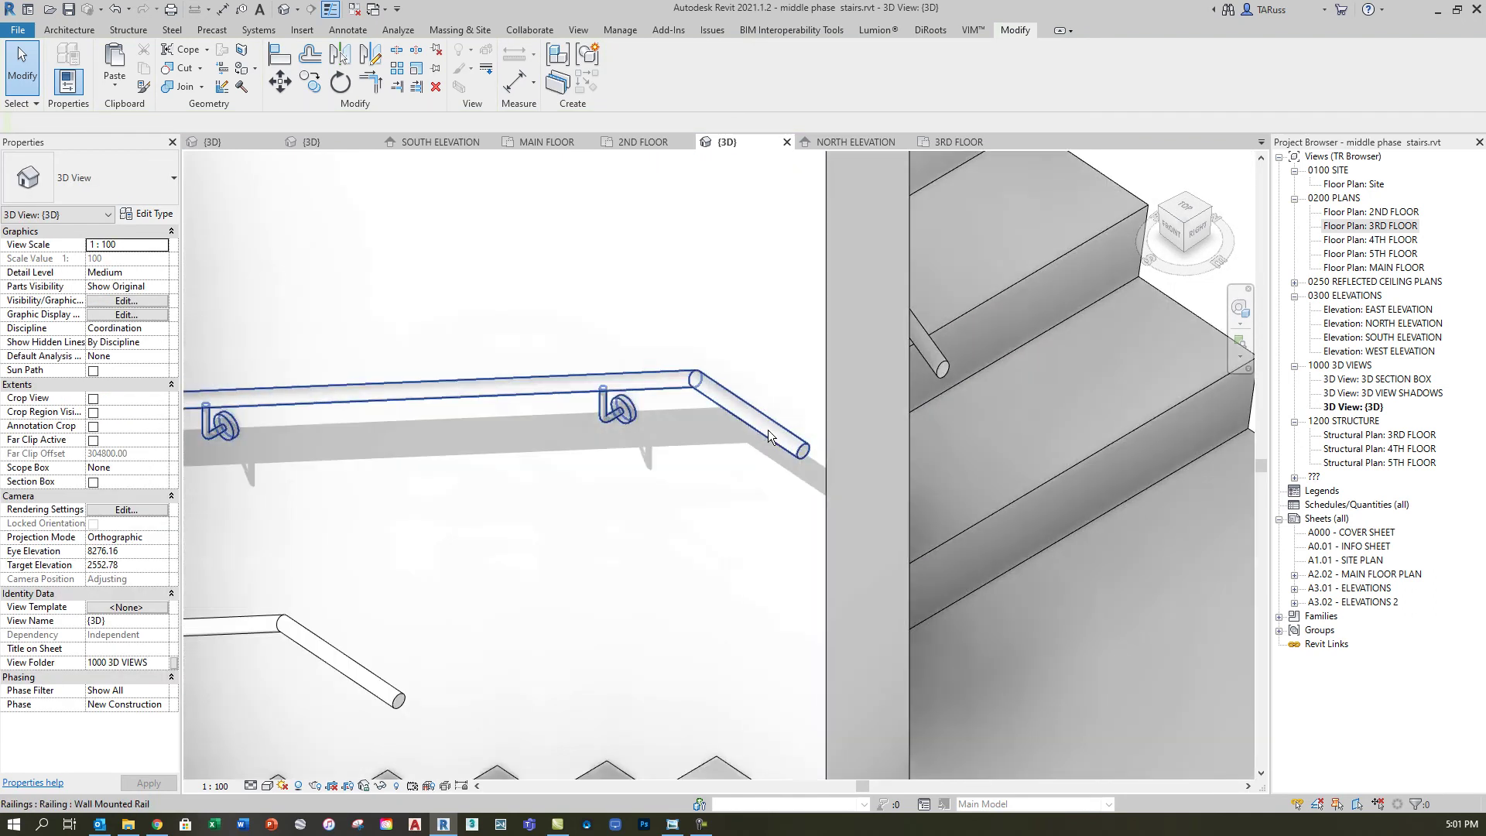
left_click(747, 423)
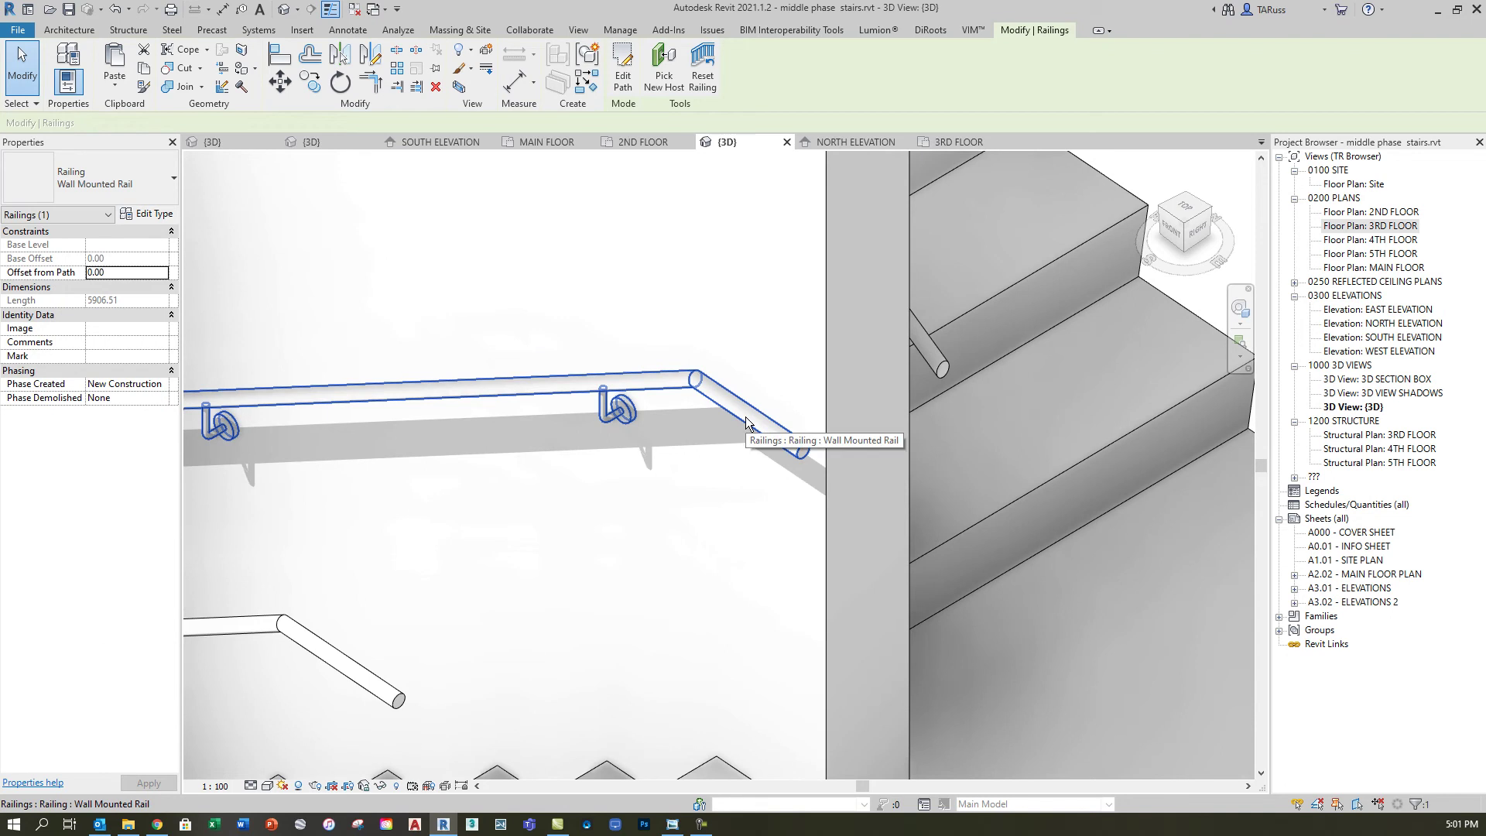
scroll(747, 424, "down", 2)
left_click(622, 83)
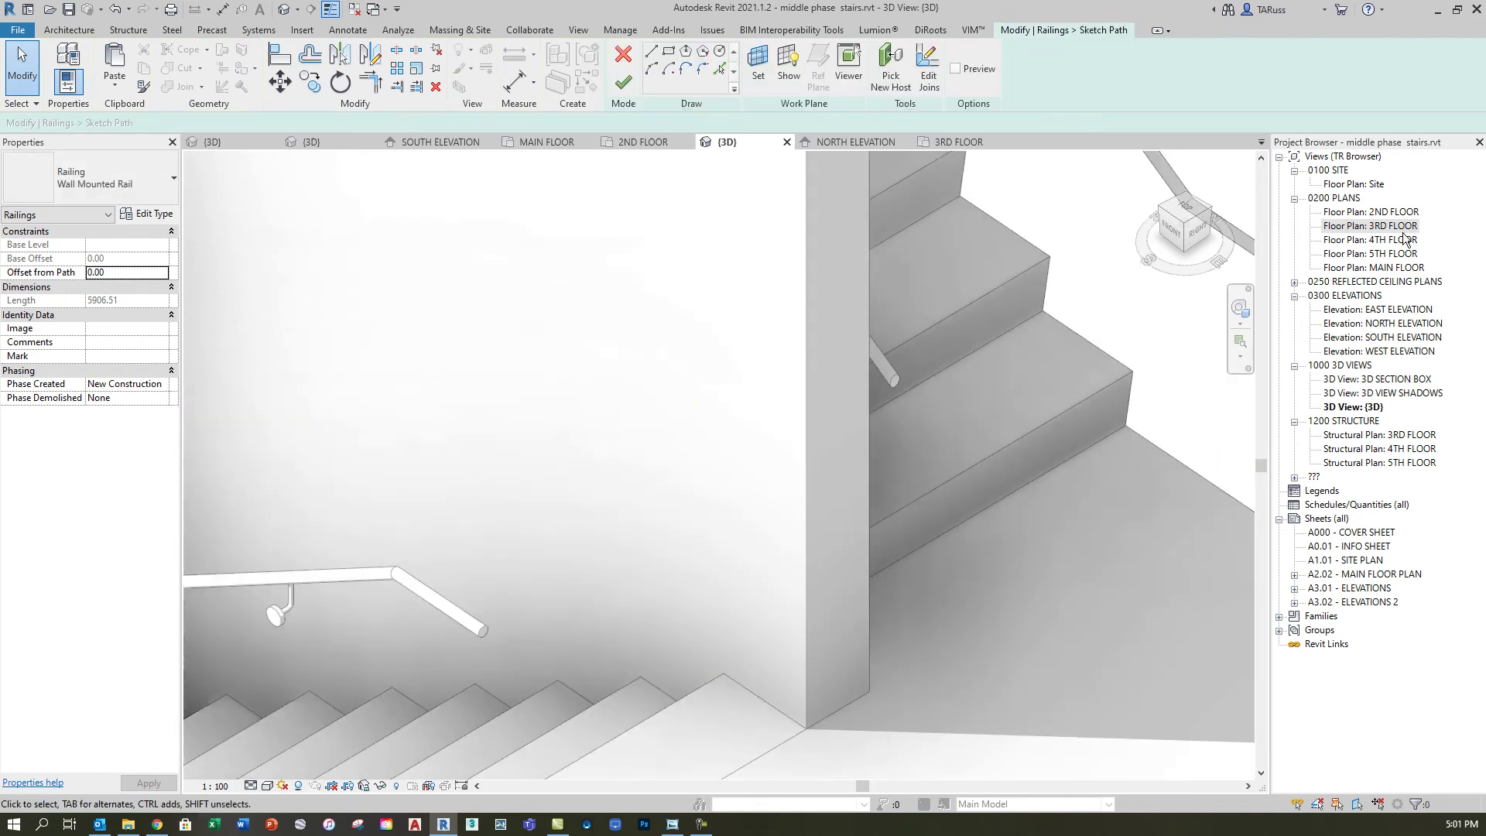
double_click(1383, 213)
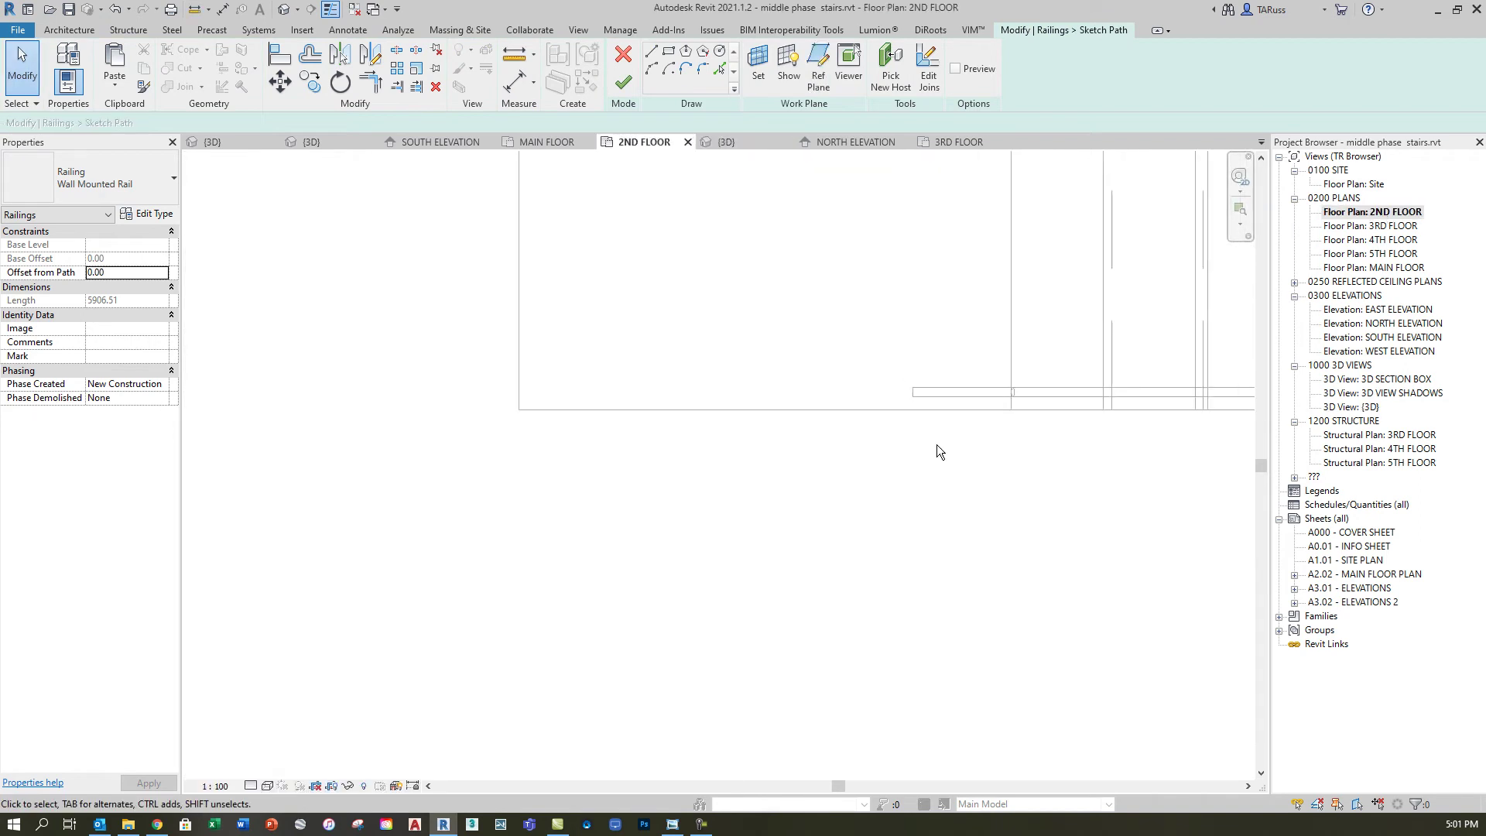
Step: Draw a 10 mm line extending the wall-side railing path straight past the last riser at the DN end
scroll(1154, 421, "up", 5)
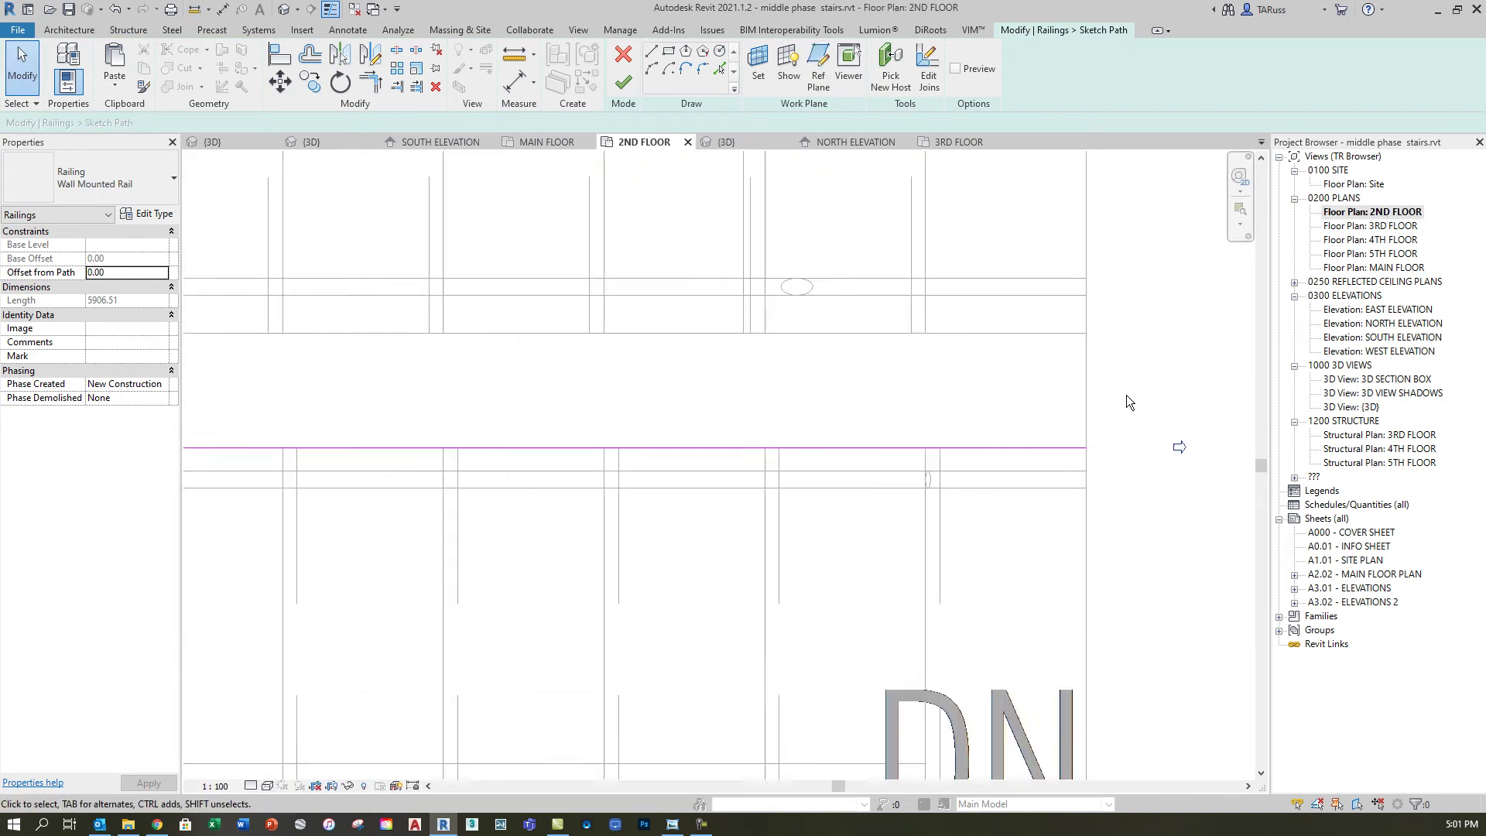
scroll(1124, 432, "up", 2)
middle_click_drag(1078, 570, 714, 138)
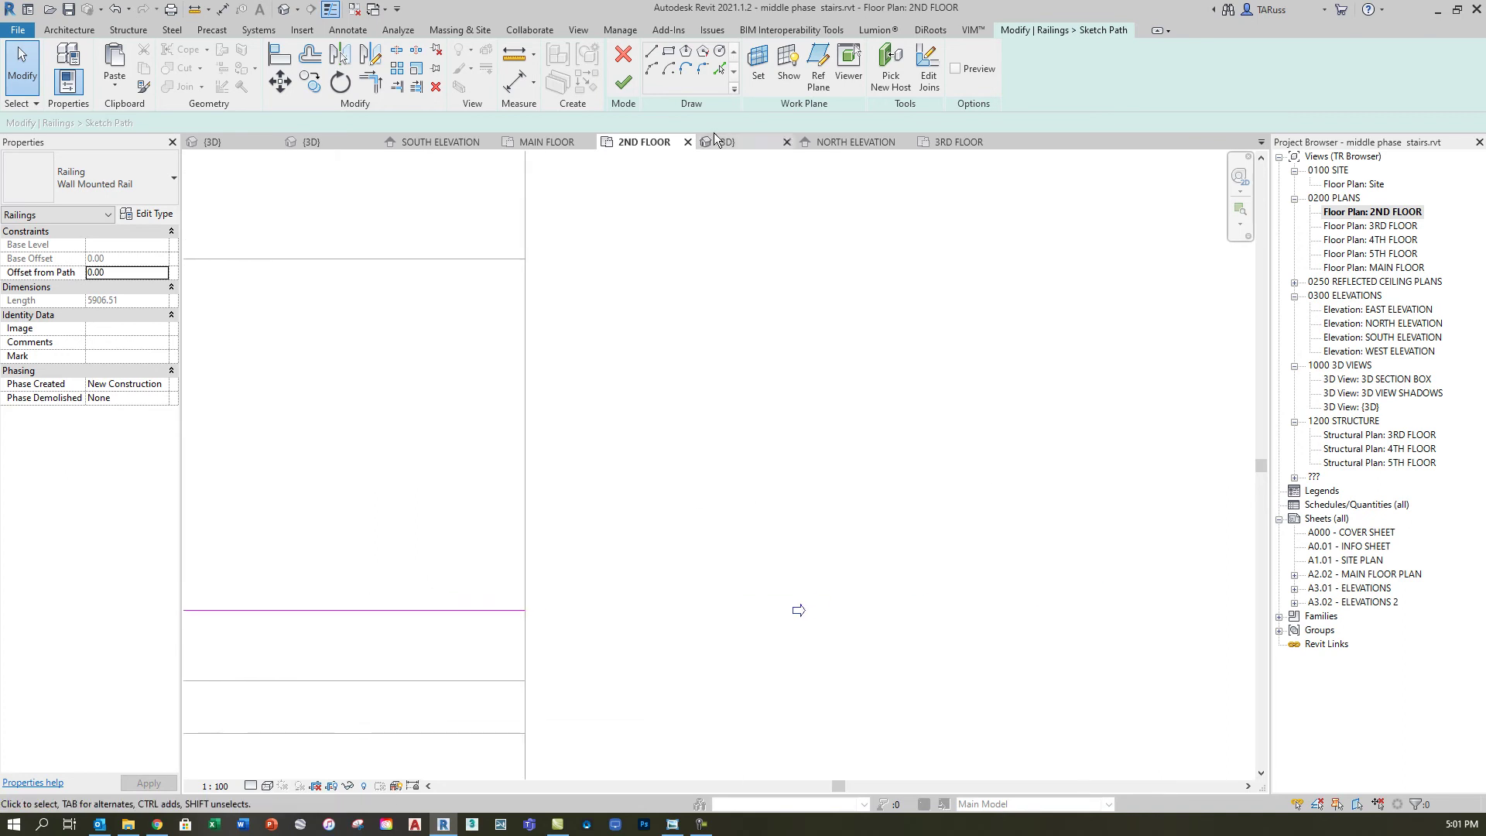
left_click(652, 53)
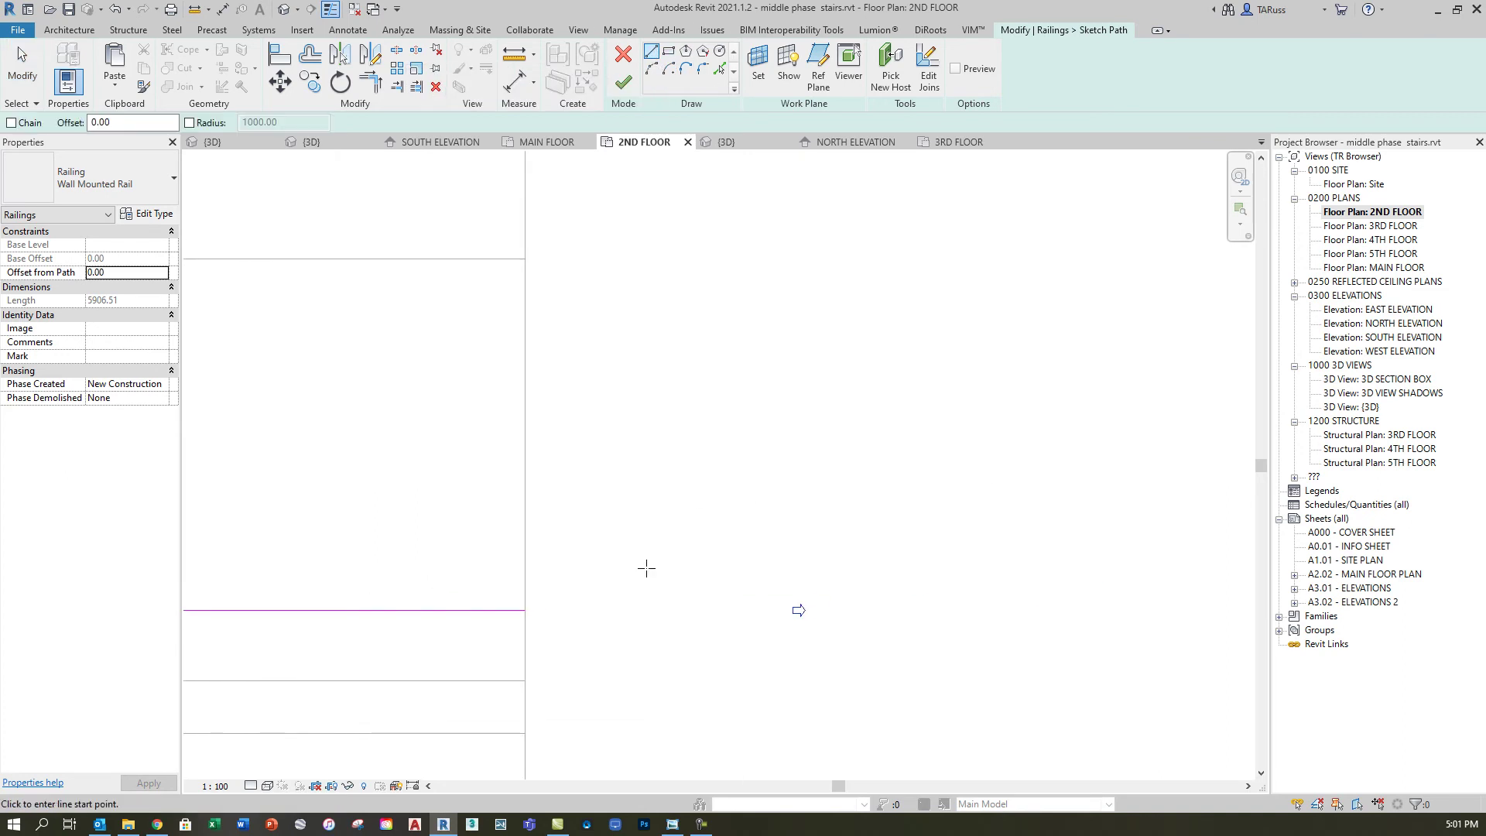
left_click(525, 610)
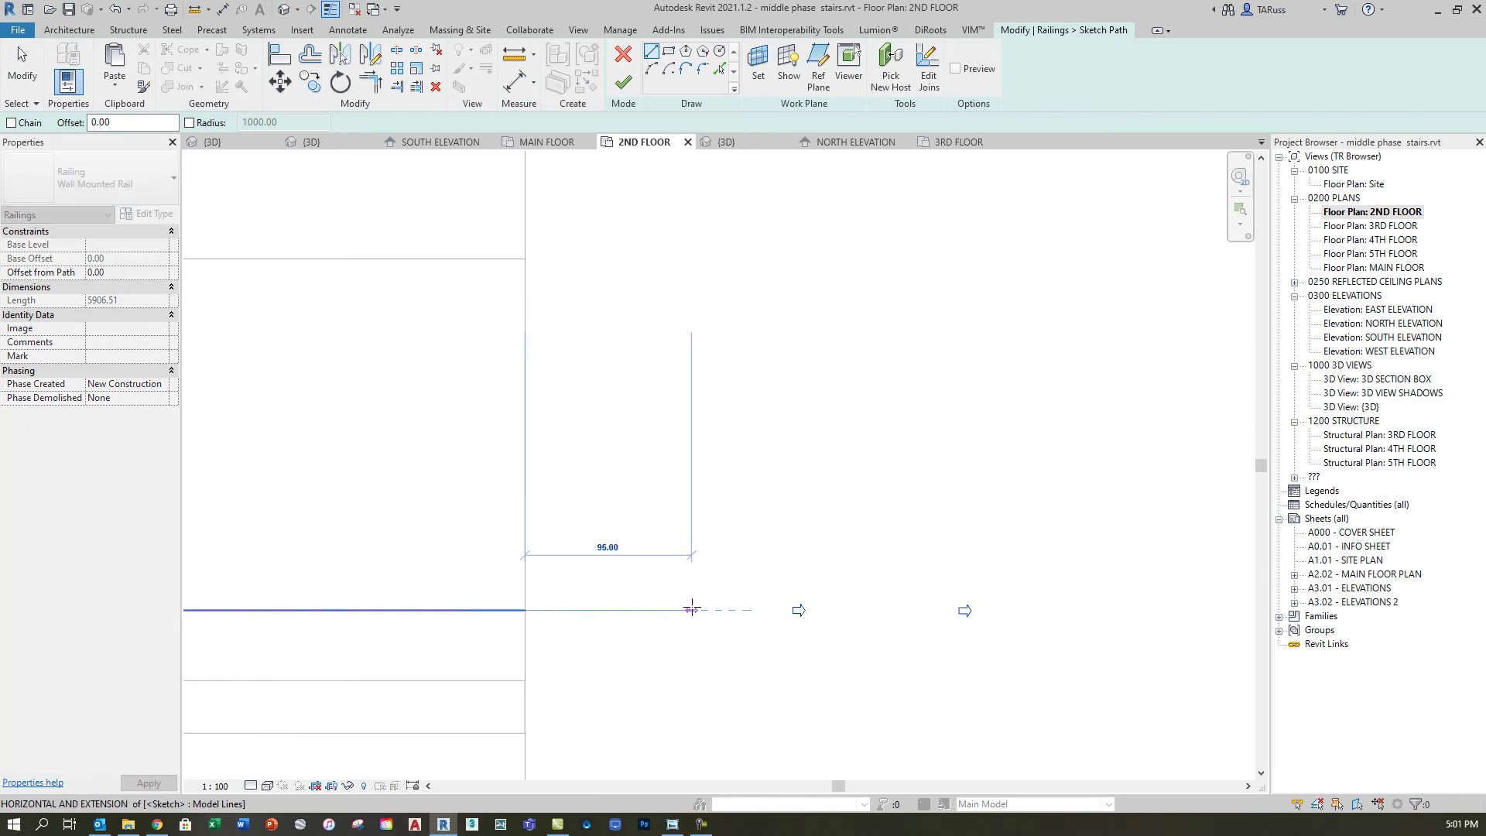
type("10")
key("Return")
scroll(693, 604, "up", 3)
scroll(732, 543, "down", 2)
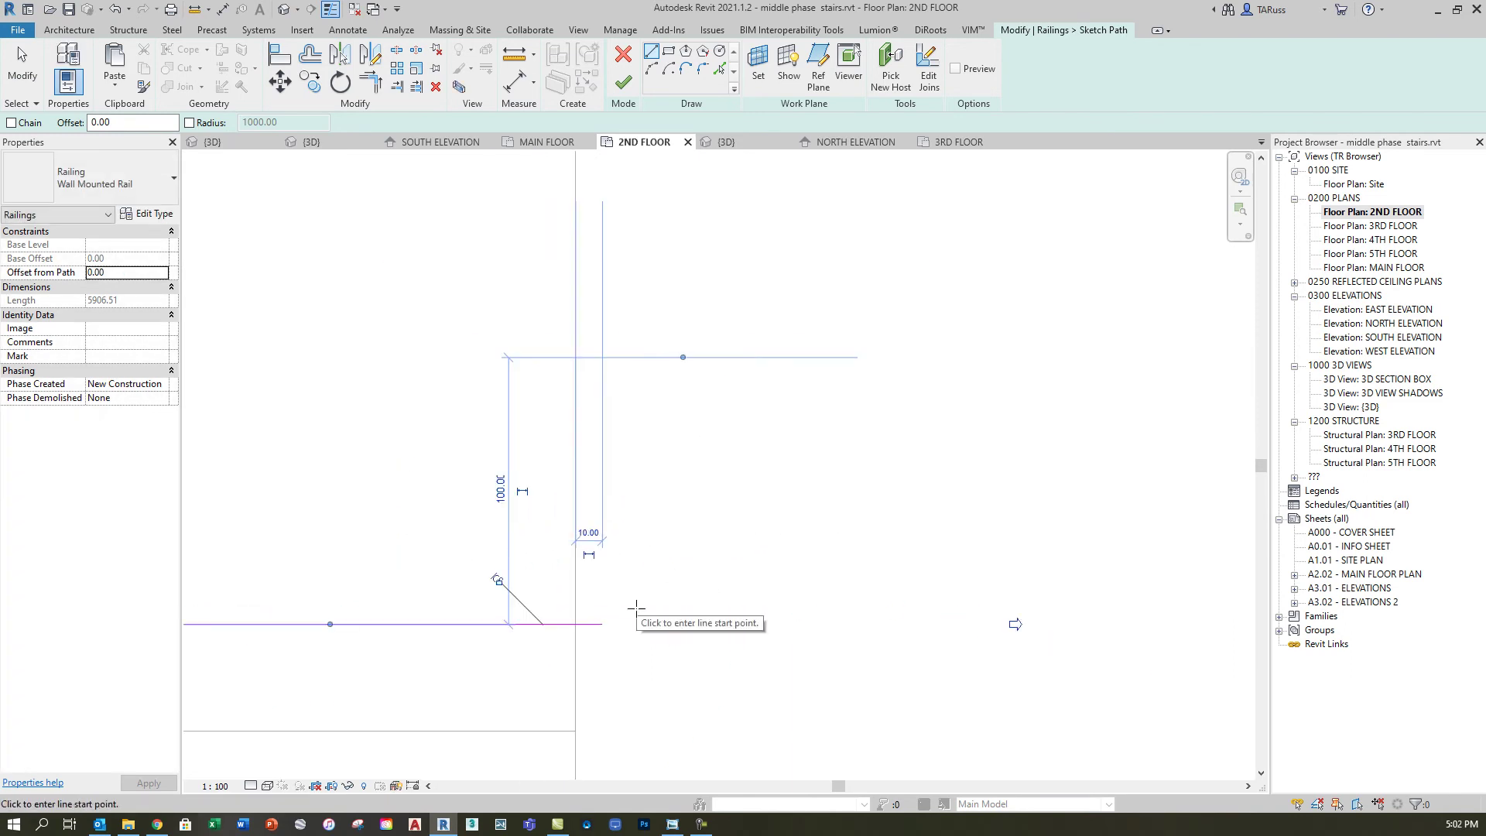
scroll(573, 648, "up", 2)
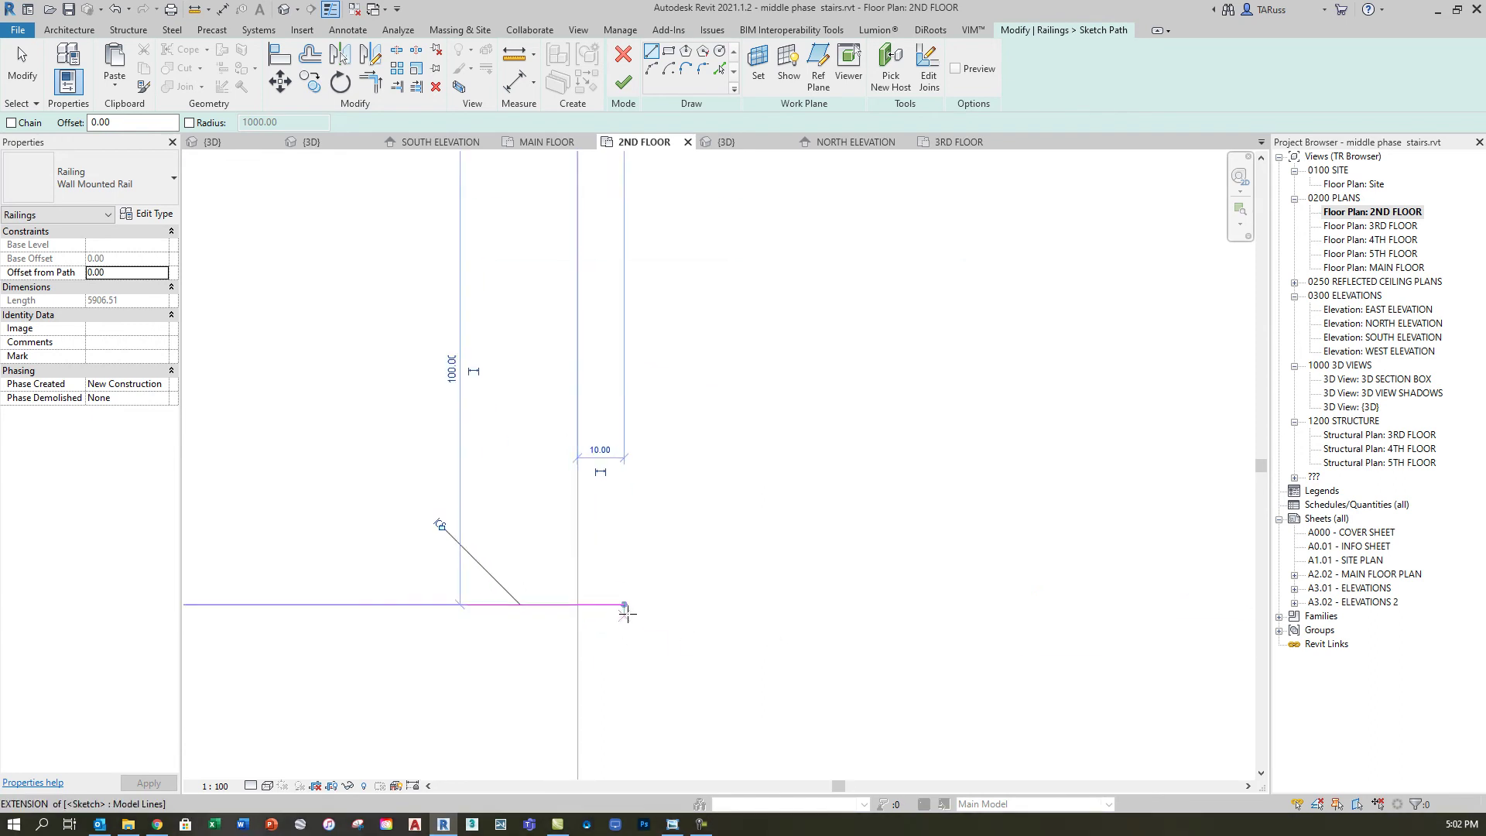
Step: Draw a perpendicular path line from the end of the 10 mm extension, across the wall's end, to align with the opposite wall face
left_click(626, 605)
scroll(696, 673, "down", 3)
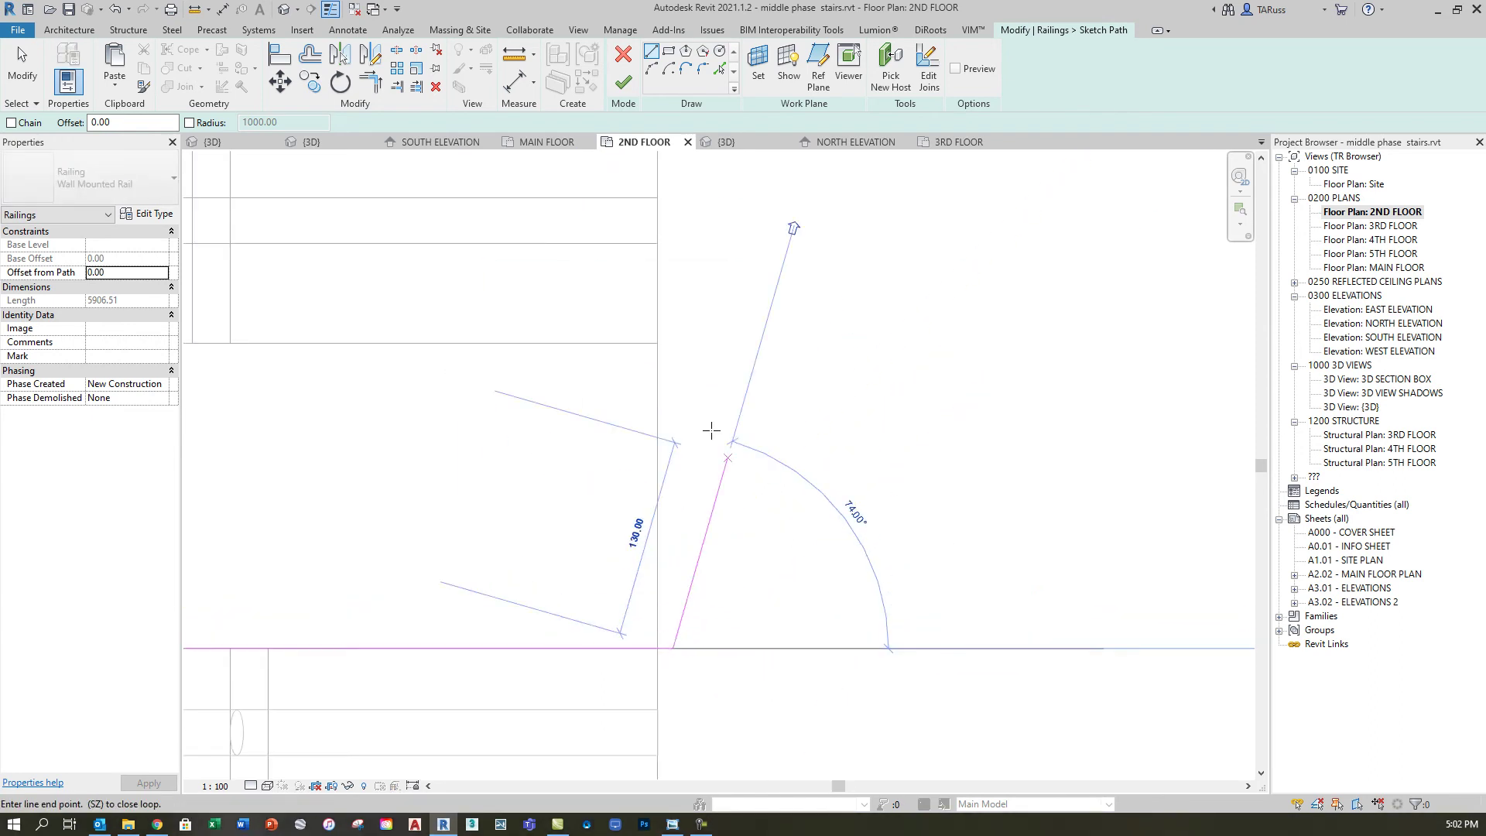
scroll(675, 347, "up", 5)
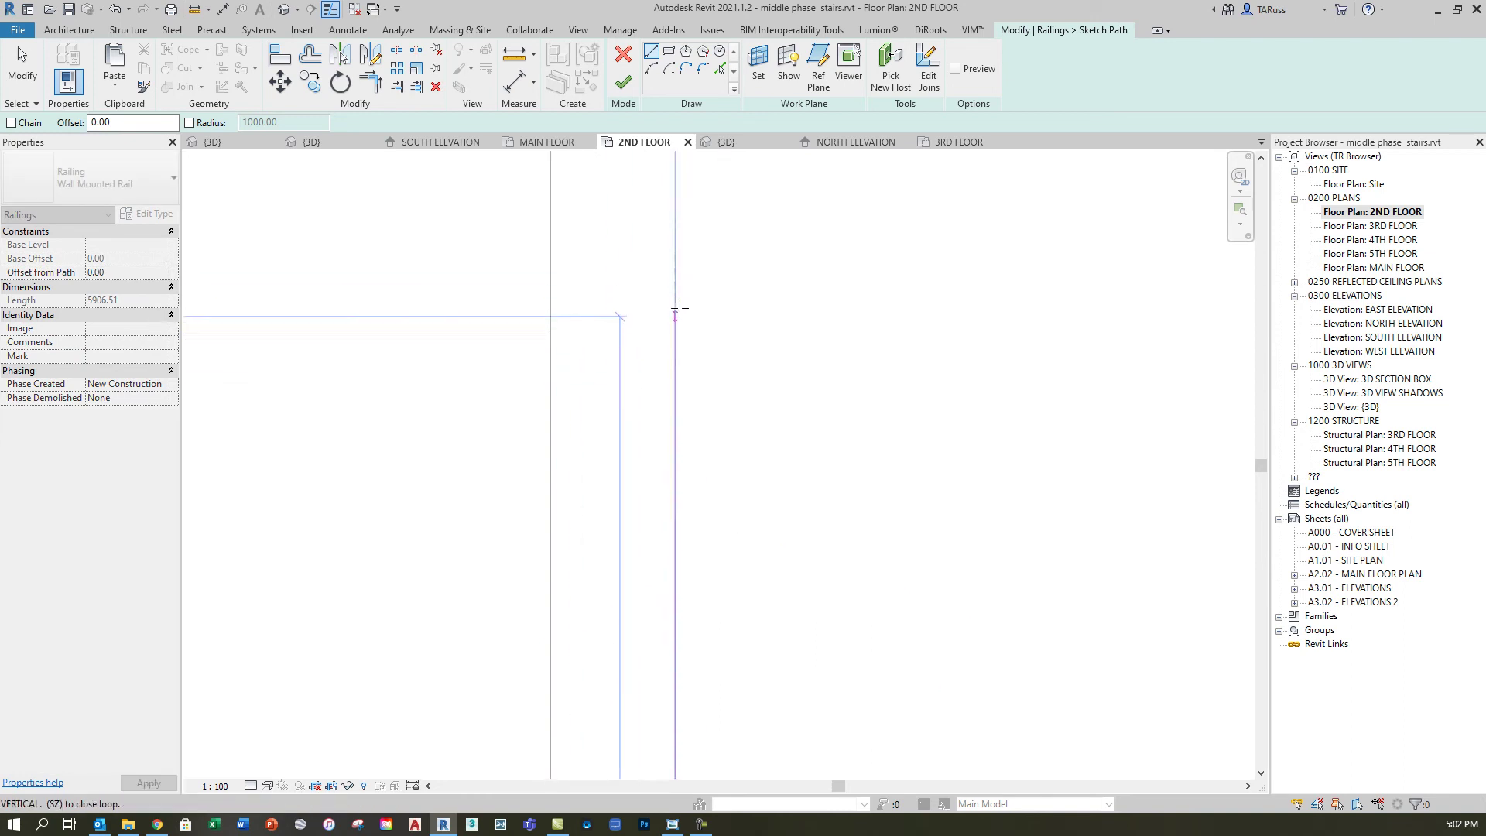
left_click(674, 333)
Step: Draw a 9 mm line from the corner back towards the wall along the opposite wall face, and finish the path sketch
scroll(500, 333, "up", 3)
left_click(1040, 331)
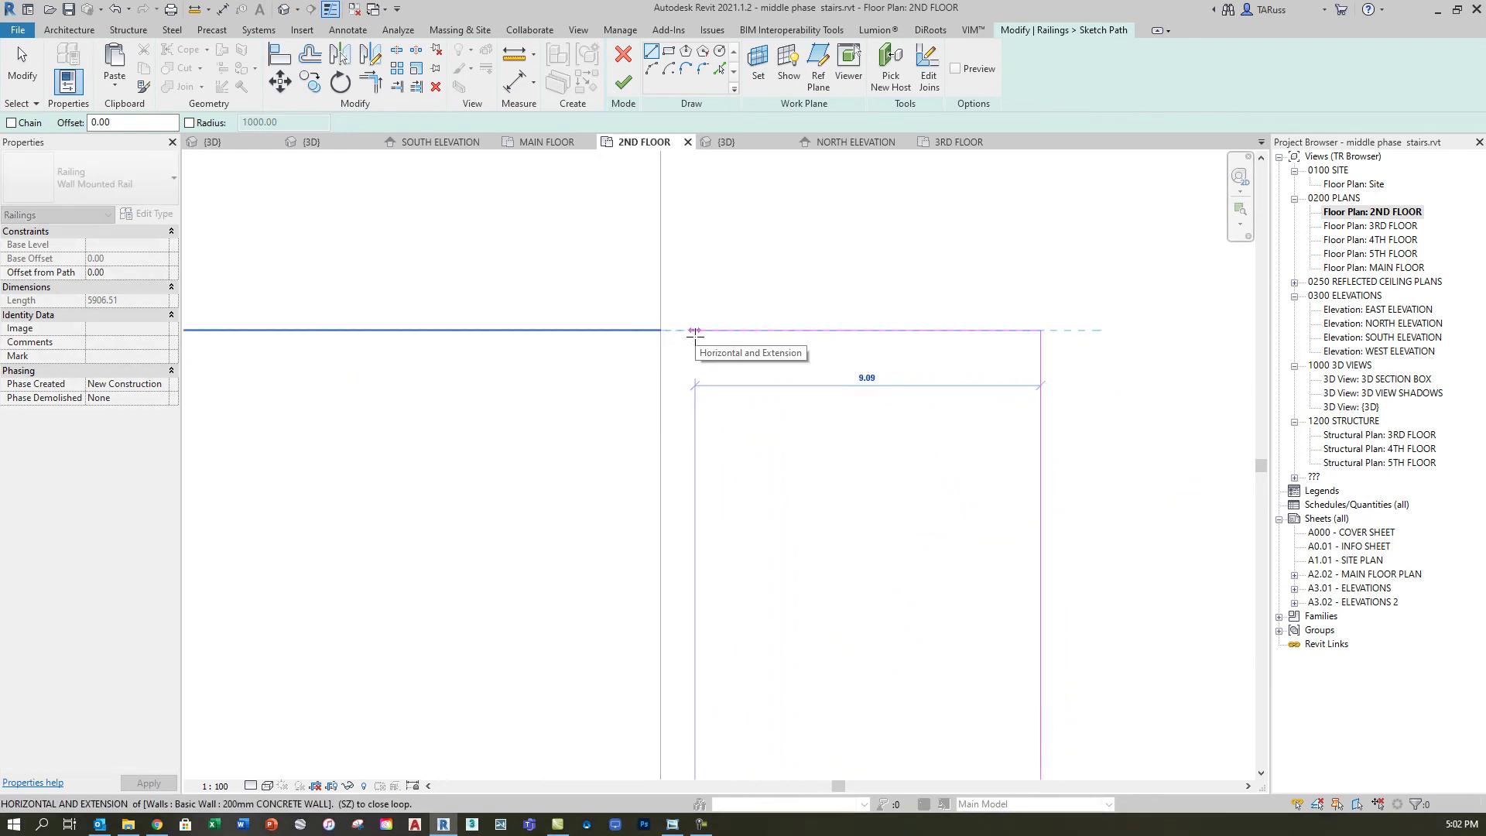
type("9")
key("Return")
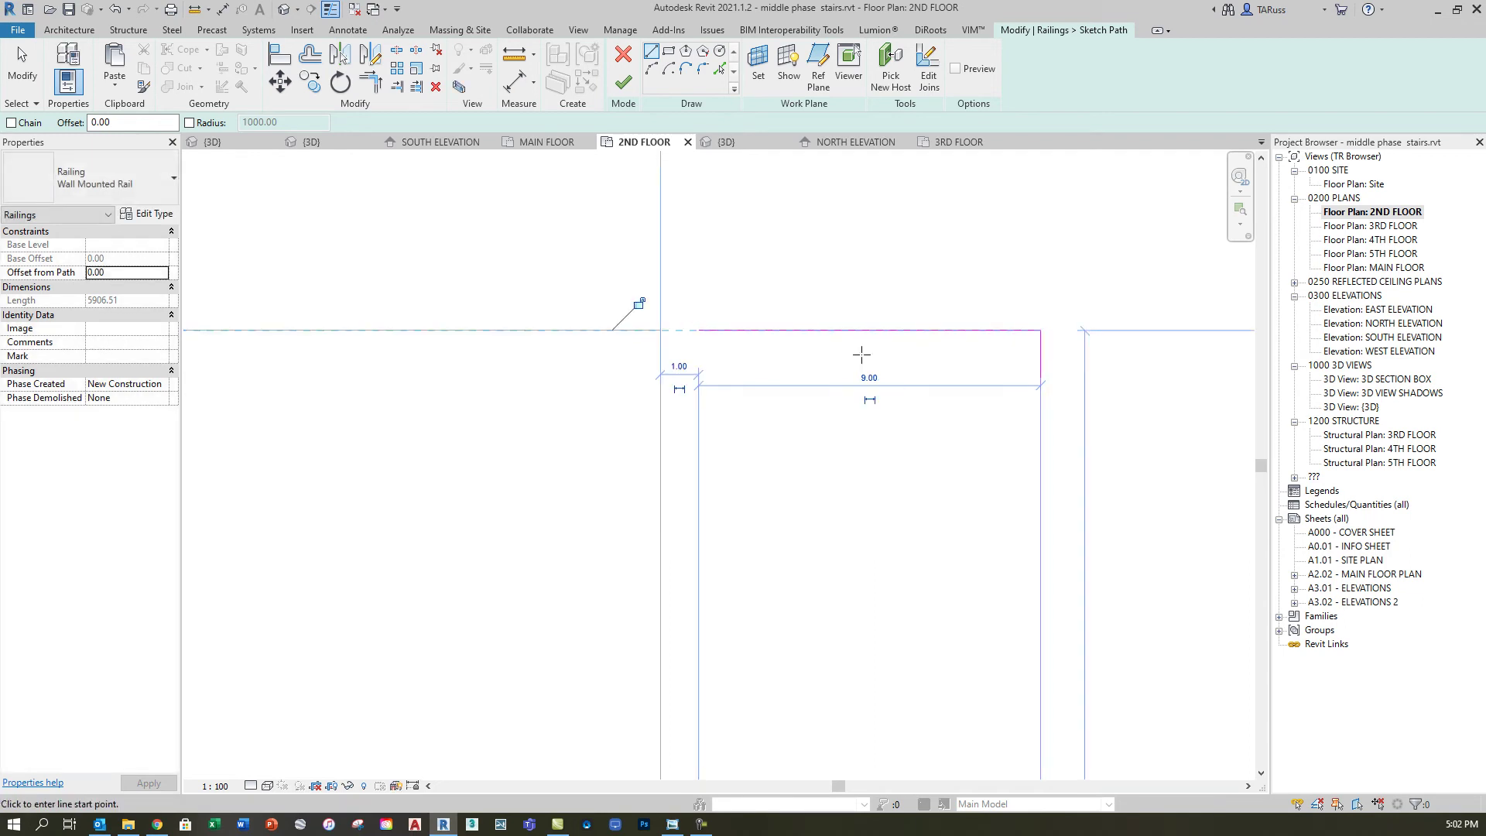
scroll(716, 380, "down", 2)
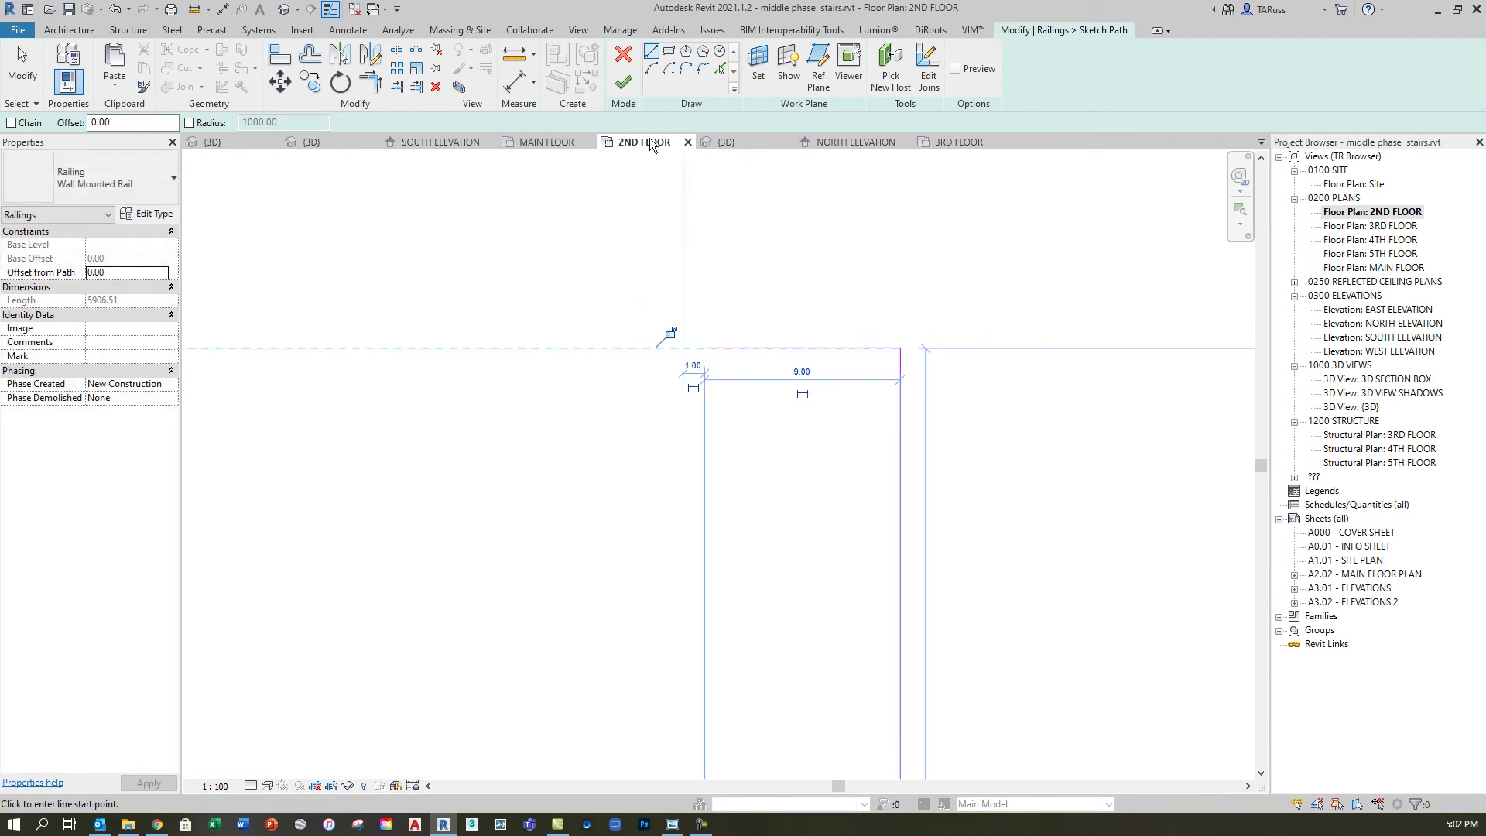
left_click(625, 82)
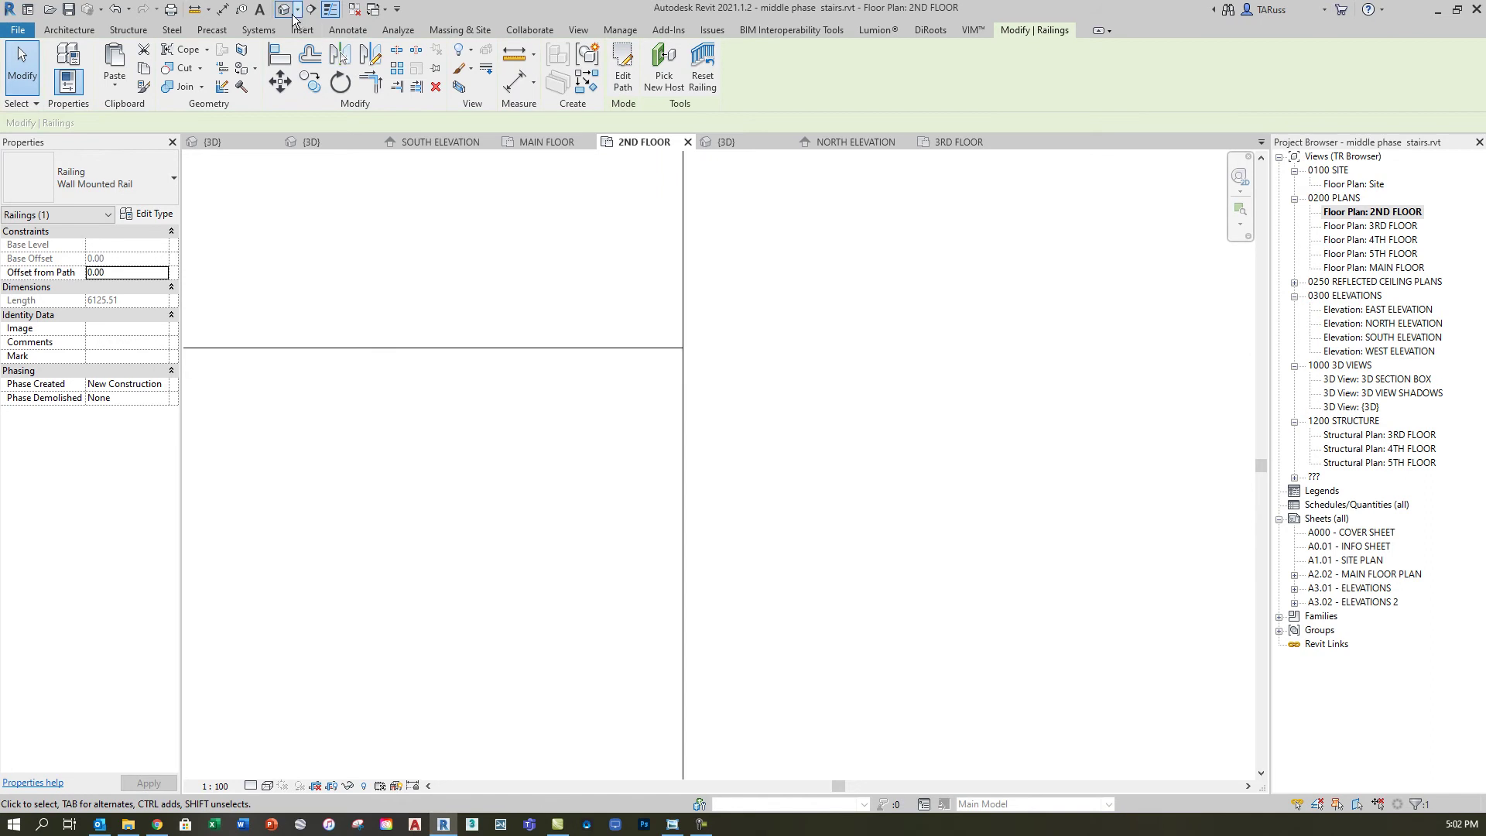
Step: In the 3D view, set the upper flight's wall-side railing Offset from Path to 0
left_click(297, 16)
middle_click_drag(940, 420, 870, 499, "shift")
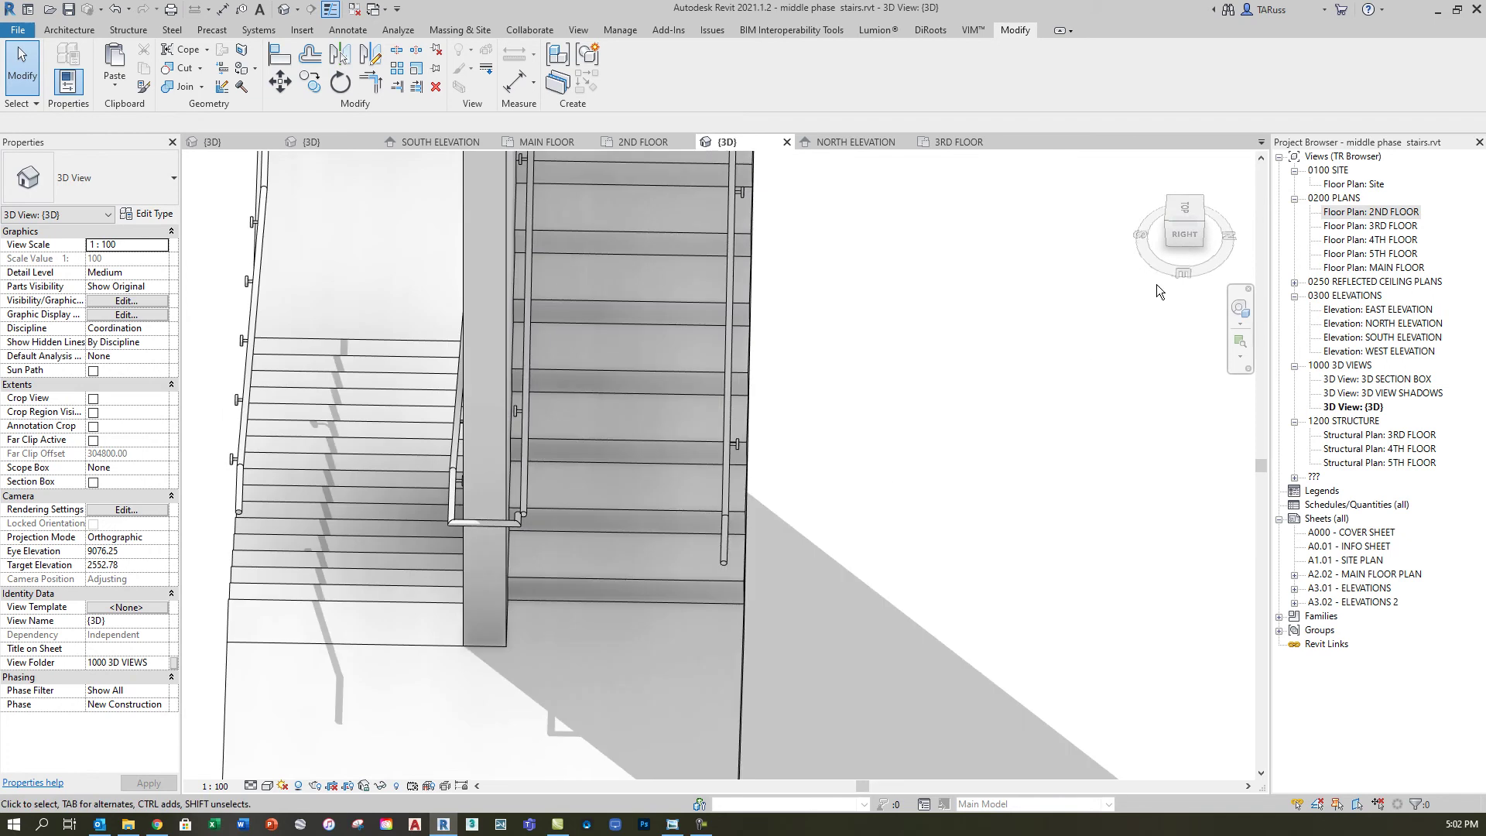
left_click(1189, 223)
scroll(751, 487, "up", 10)
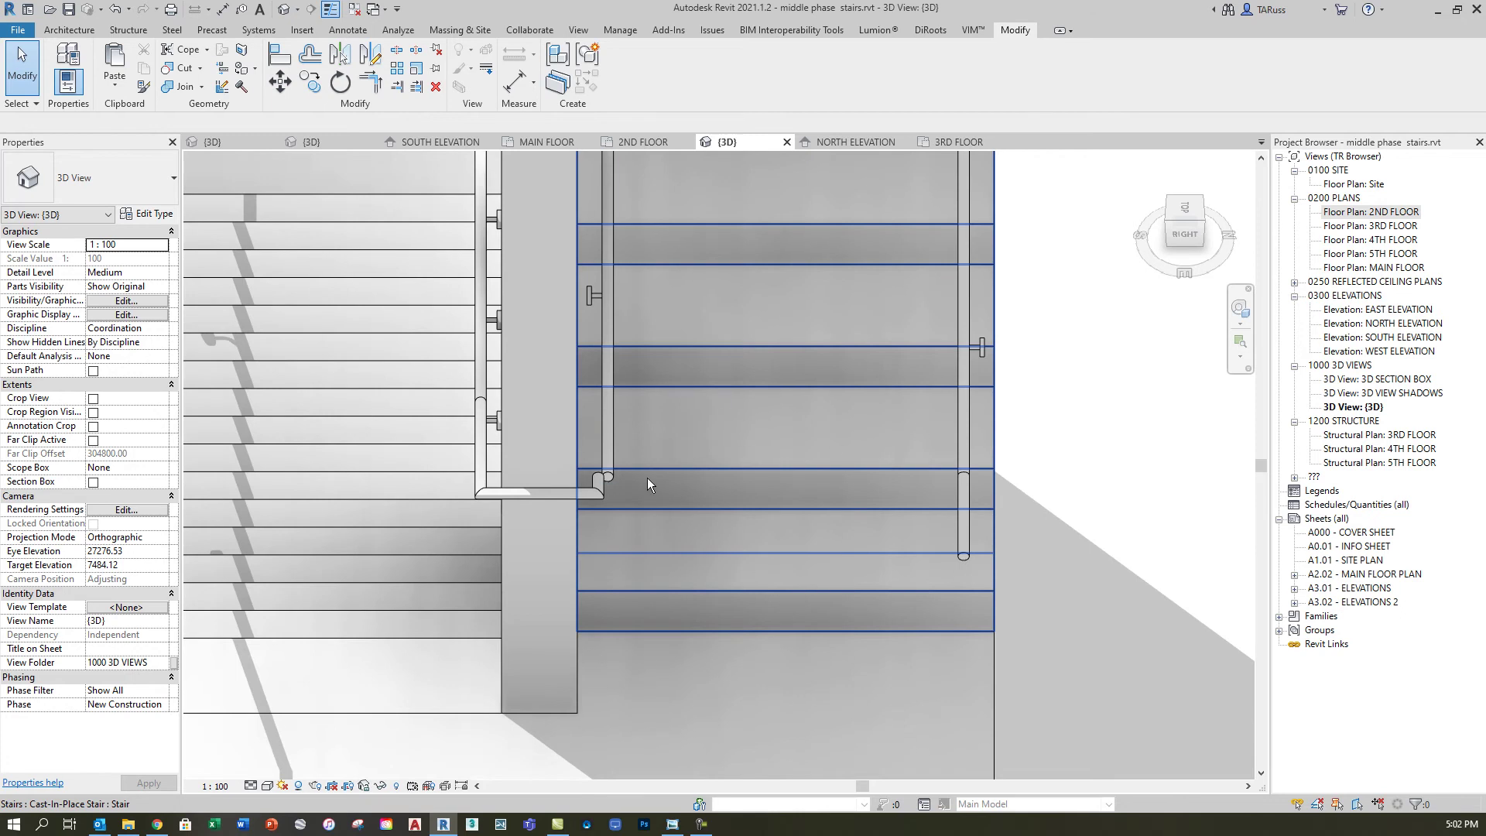
scroll(627, 474, "up", 1)
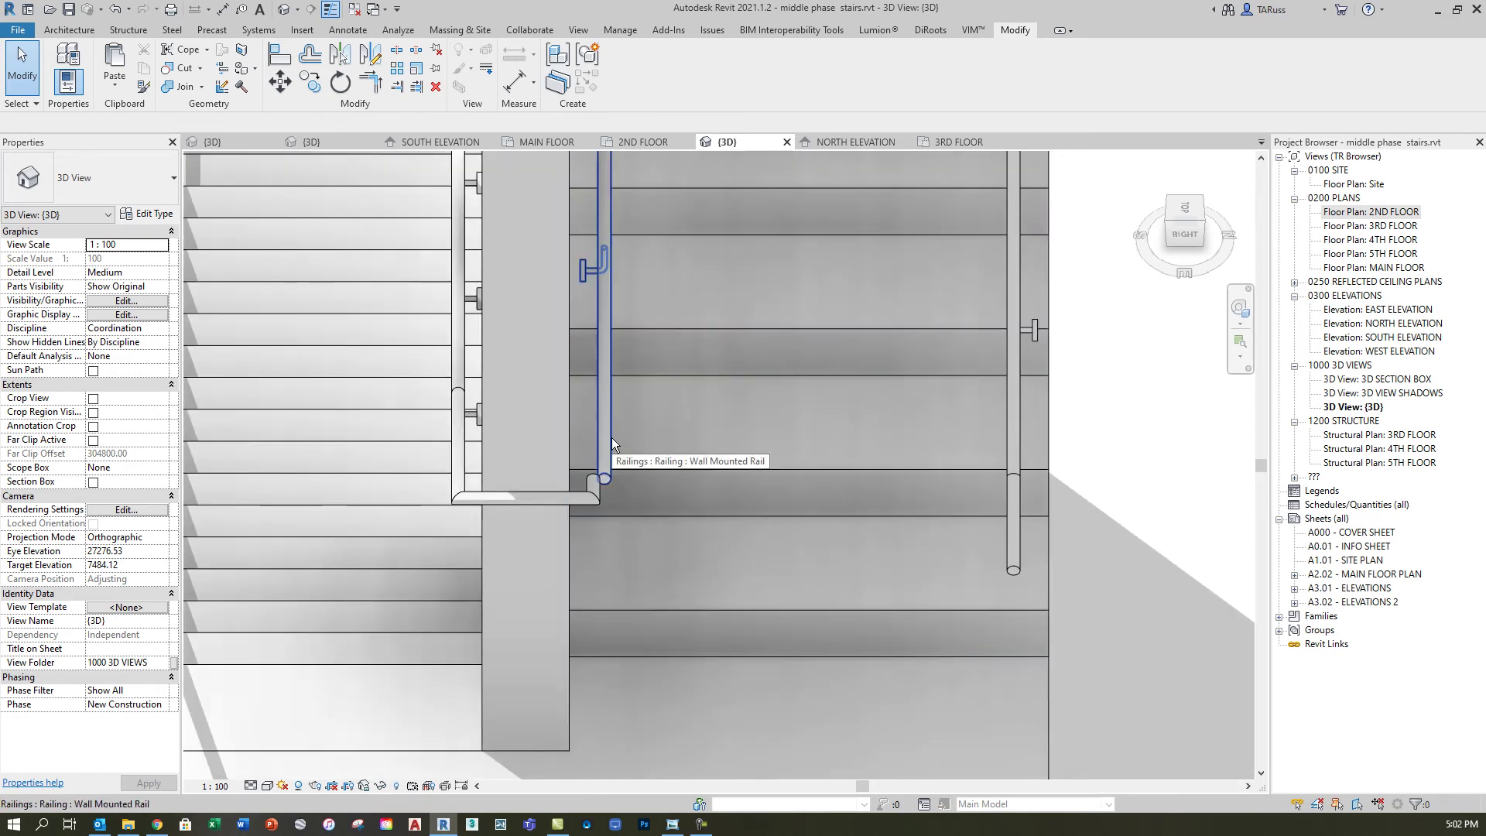
left_click(610, 439)
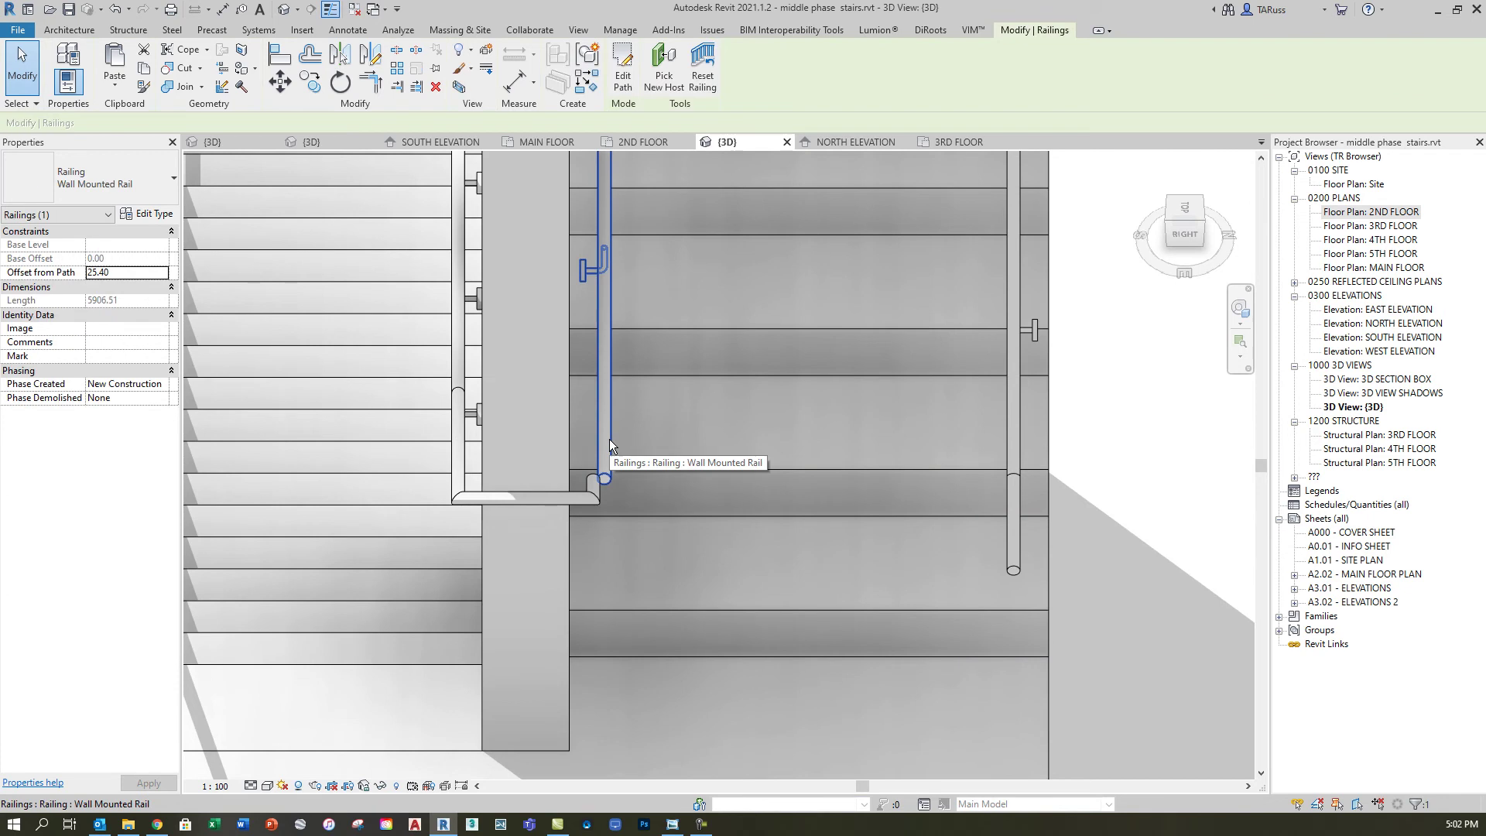
left_click(138, 273)
key("ctrl+c")
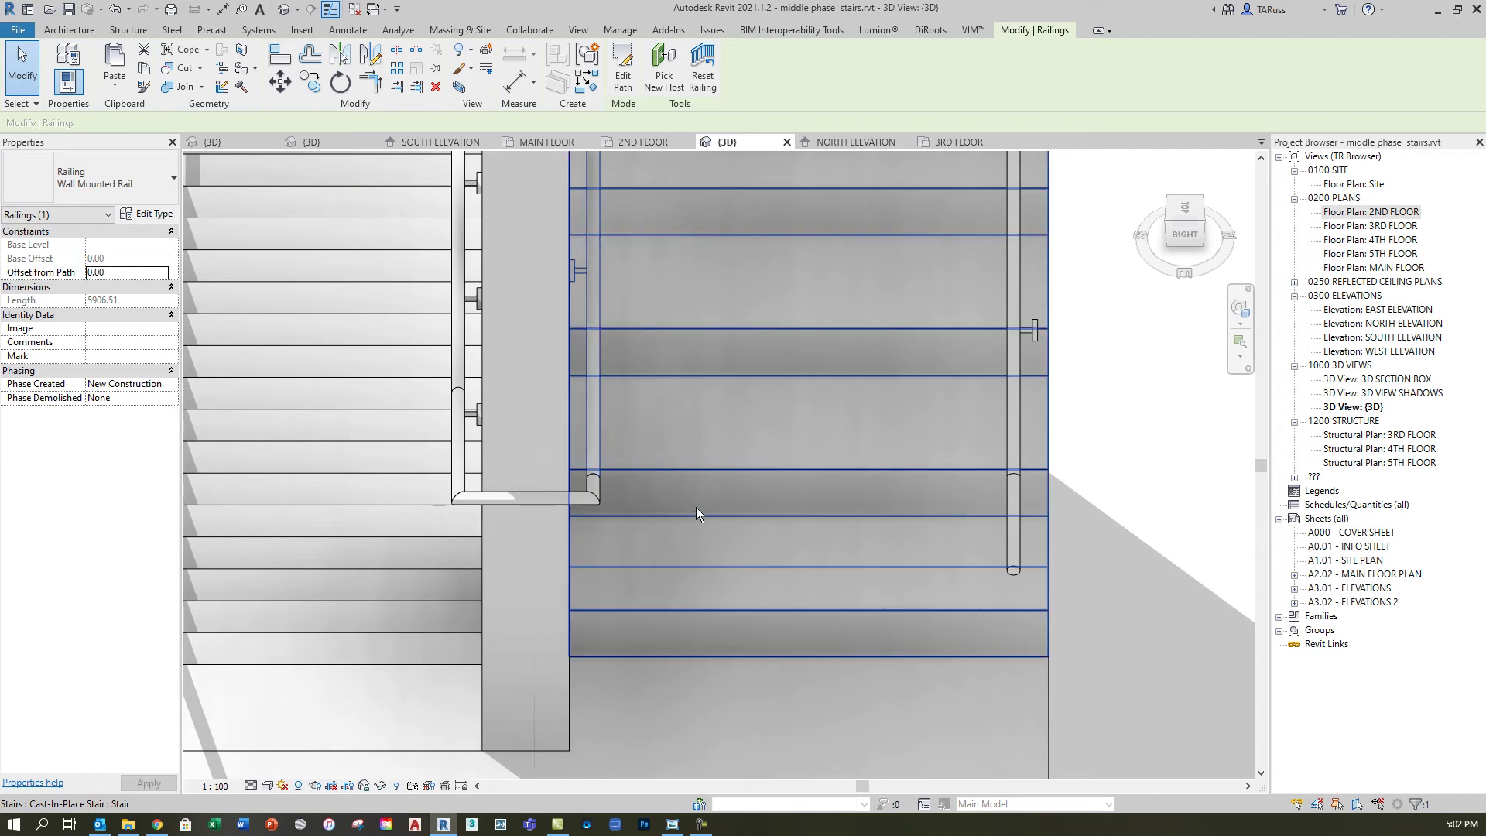
Step: Set the upper flight's outer railing Offset from Path to 0
left_click(1015, 397)
key("ctrl+v")
key("Return")
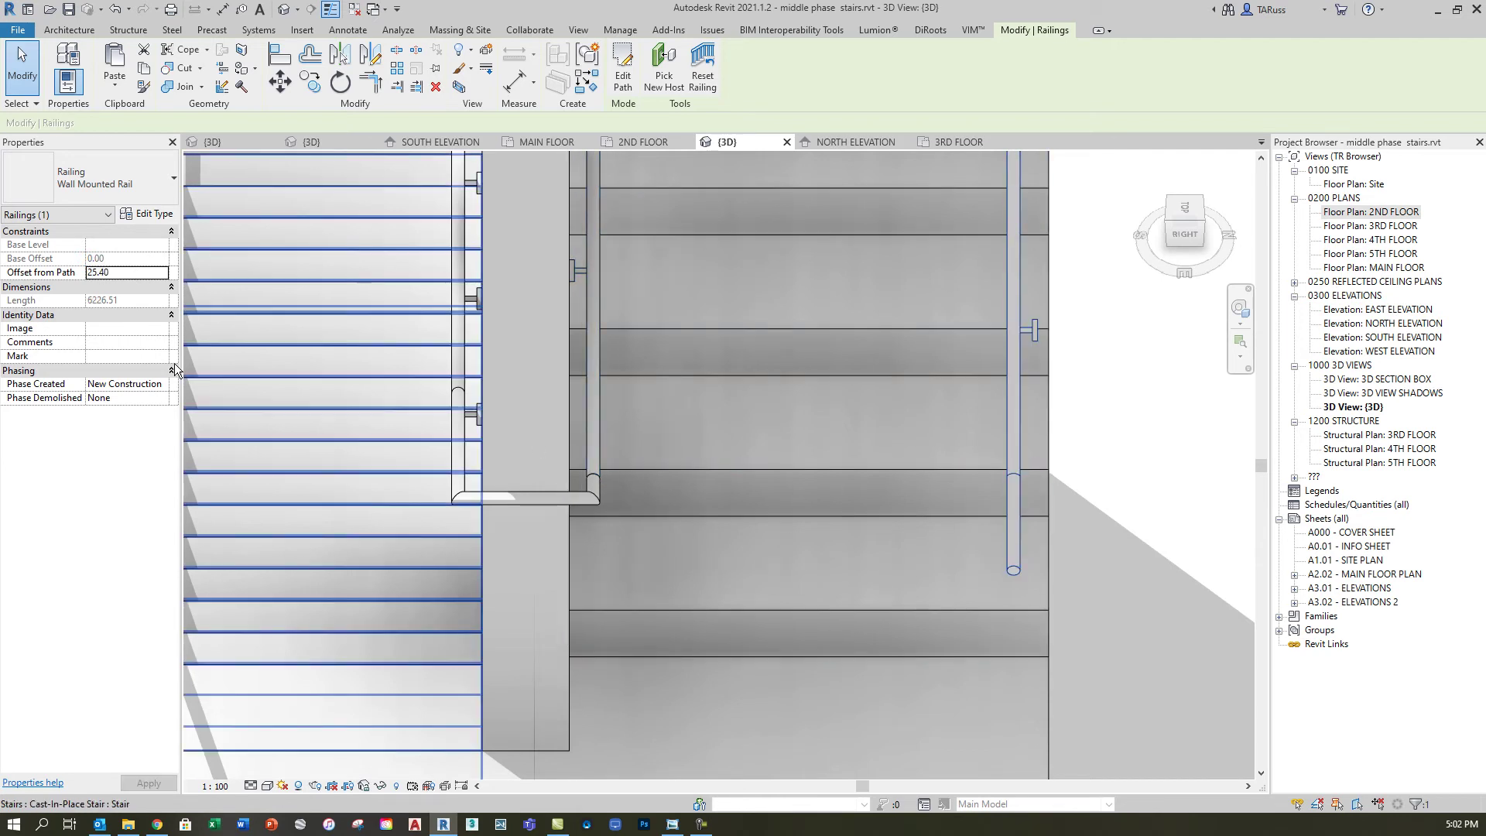
left_click(131, 269)
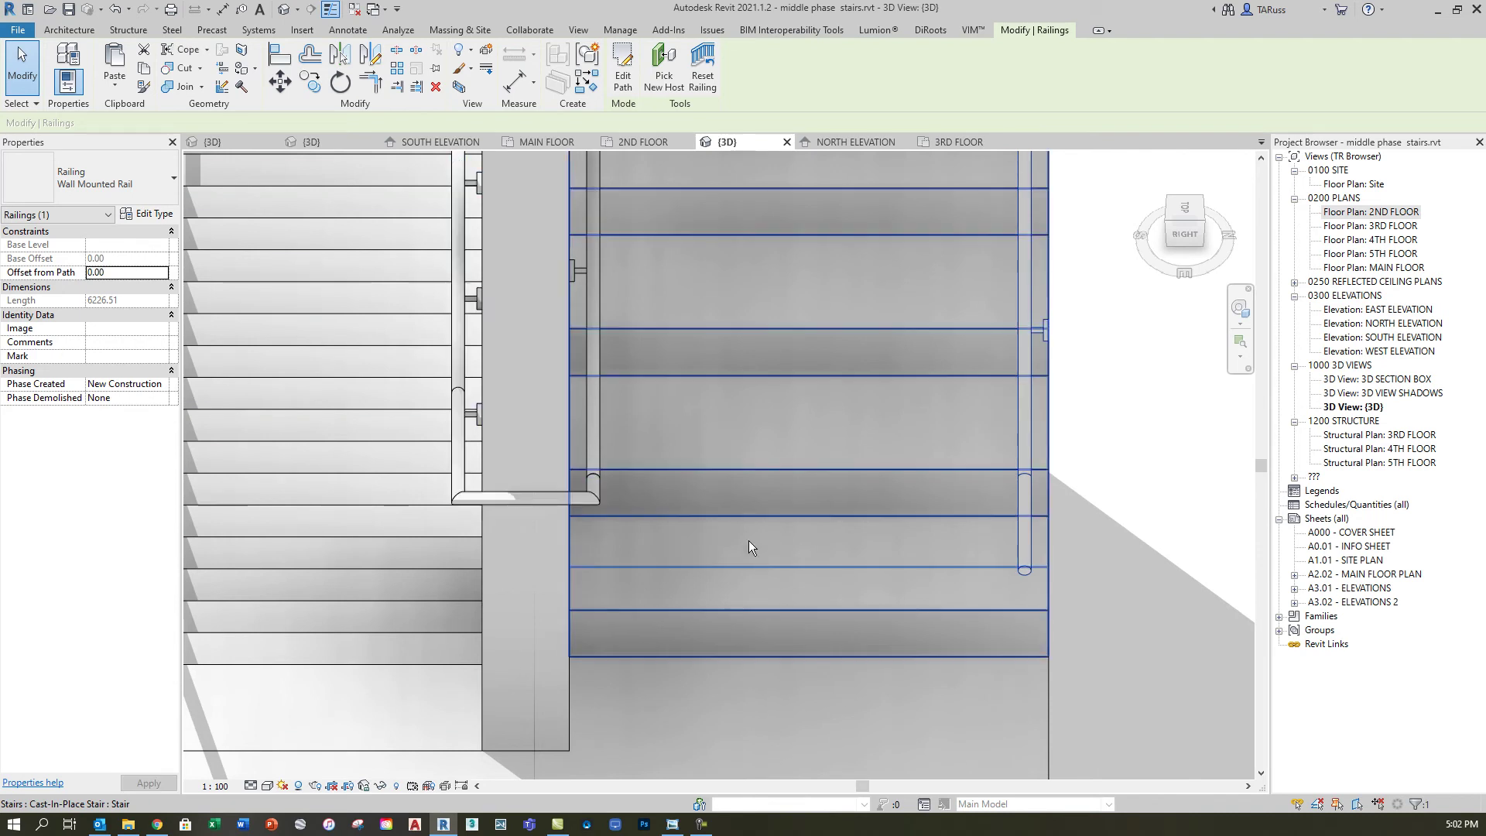
Step: Examine the joint between the wraparound handrail and the upper flight's wall-side handrail at the landing
scroll(743, 546, "down", 2)
middle_click_drag(754, 560, 588, 434, "shift")
scroll(392, 277, "up", 6)
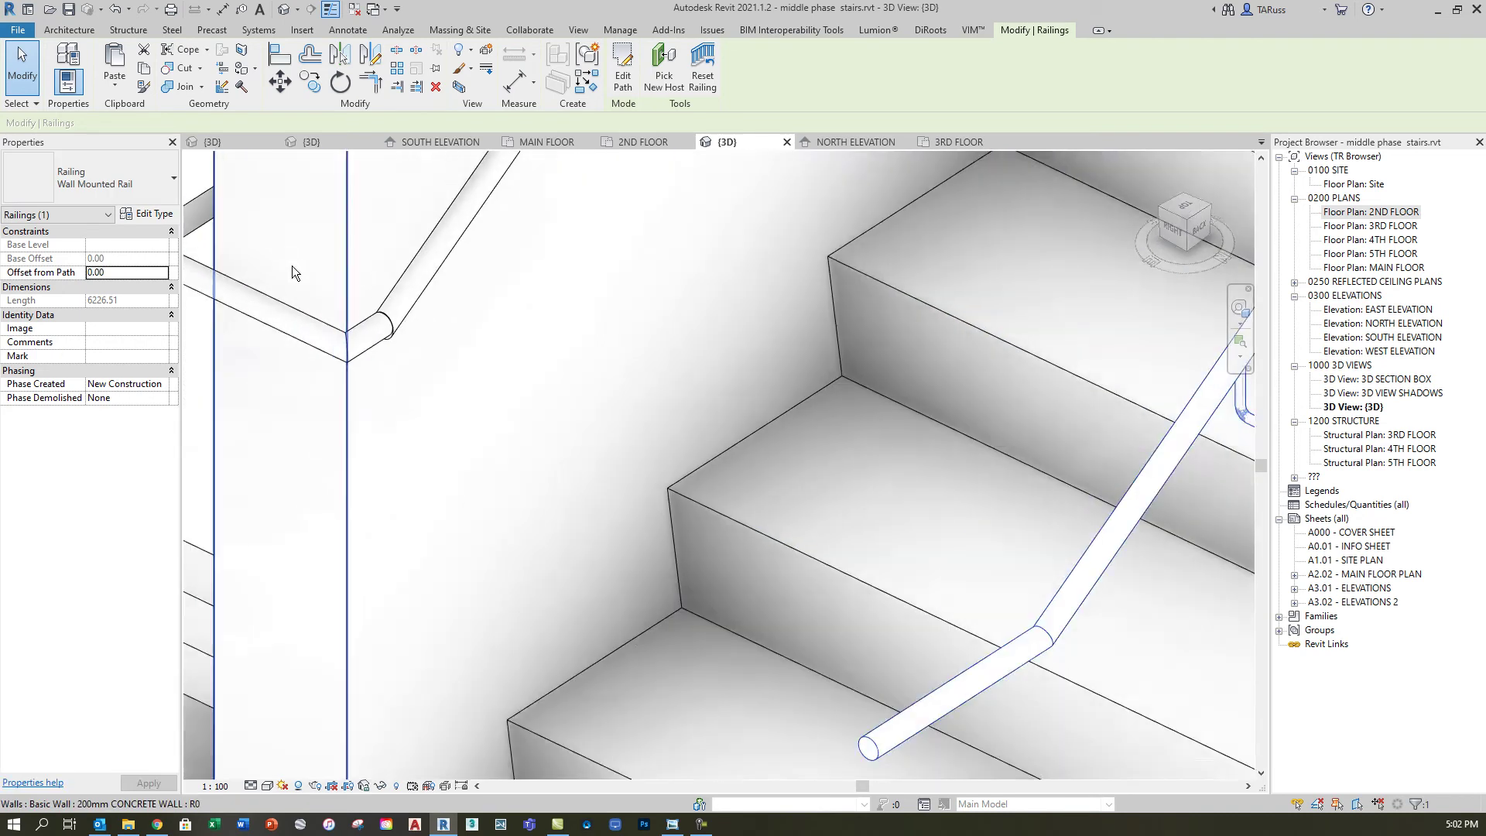
scroll(403, 309, "up", 6)
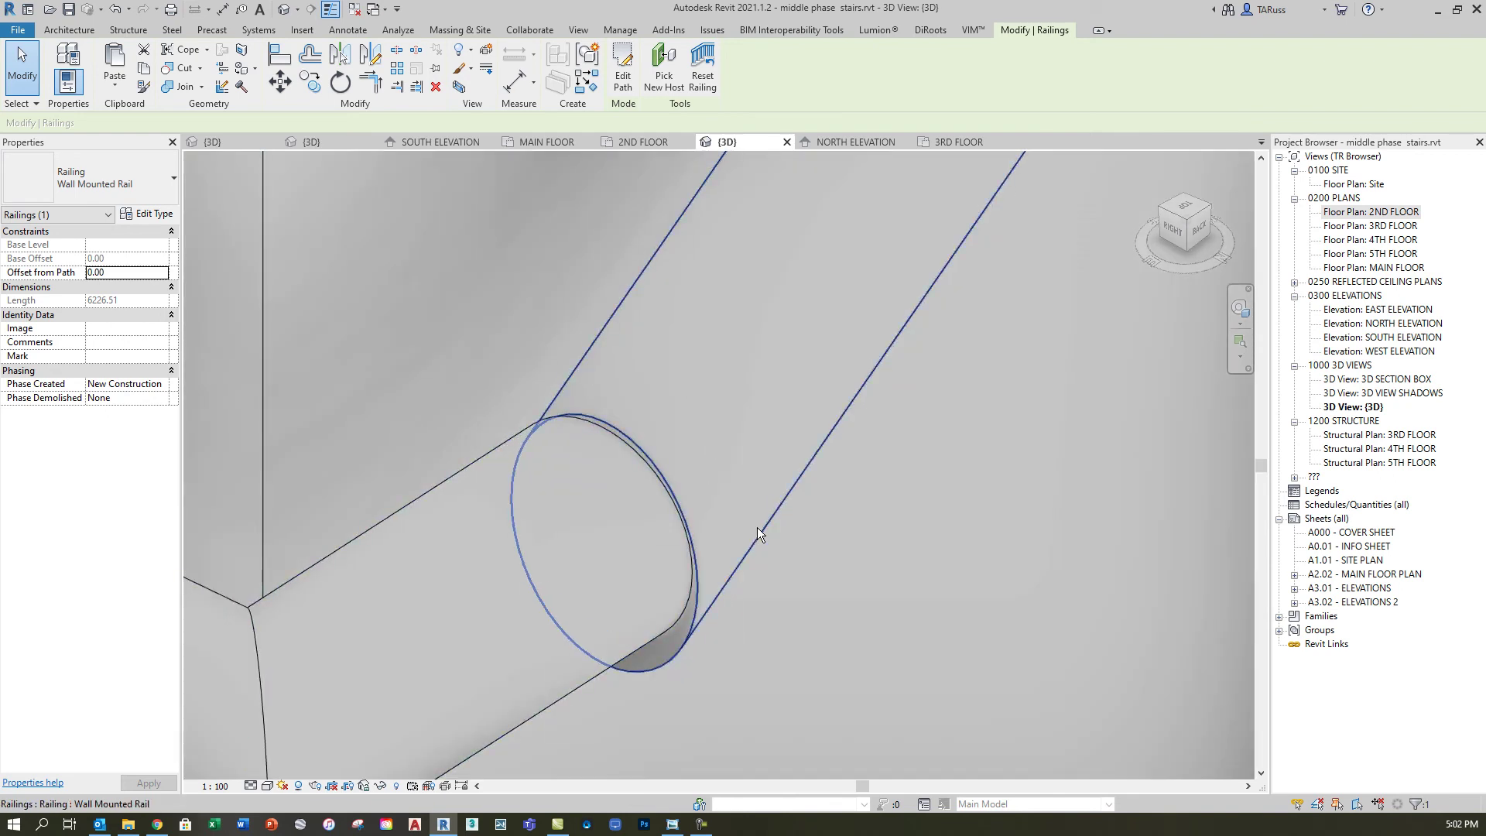
scroll(703, 447, "down", 5)
middle_click_drag(714, 437, 651, 523, "shift")
scroll(526, 207, "down", 3)
scroll(504, 180, "up", 5)
scroll(618, 440, "up", 3)
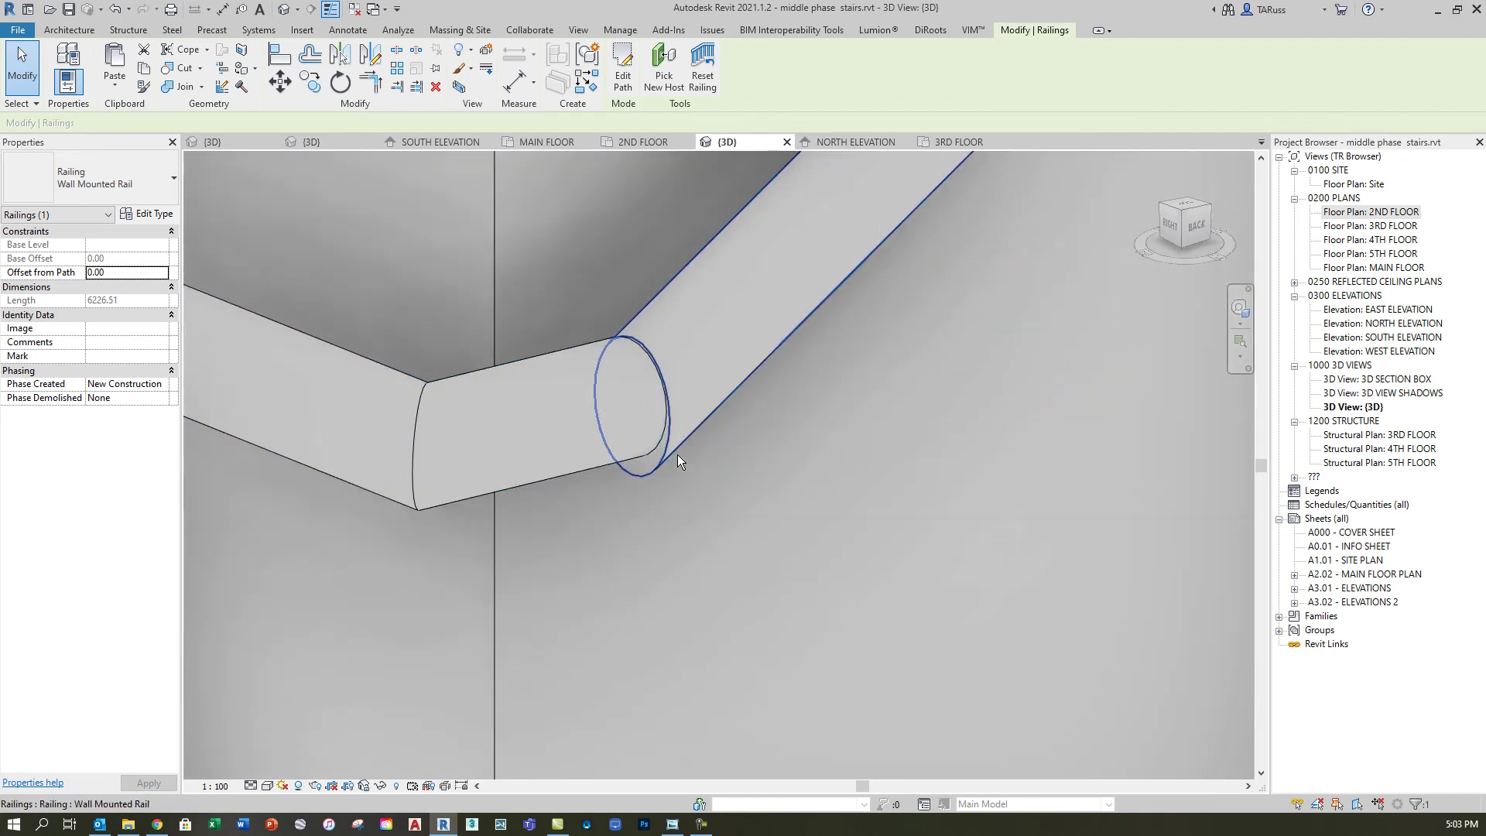
scroll(650, 449, "down", 2)
scroll(665, 476, "down", 2)
scroll(666, 475, "down", 1)
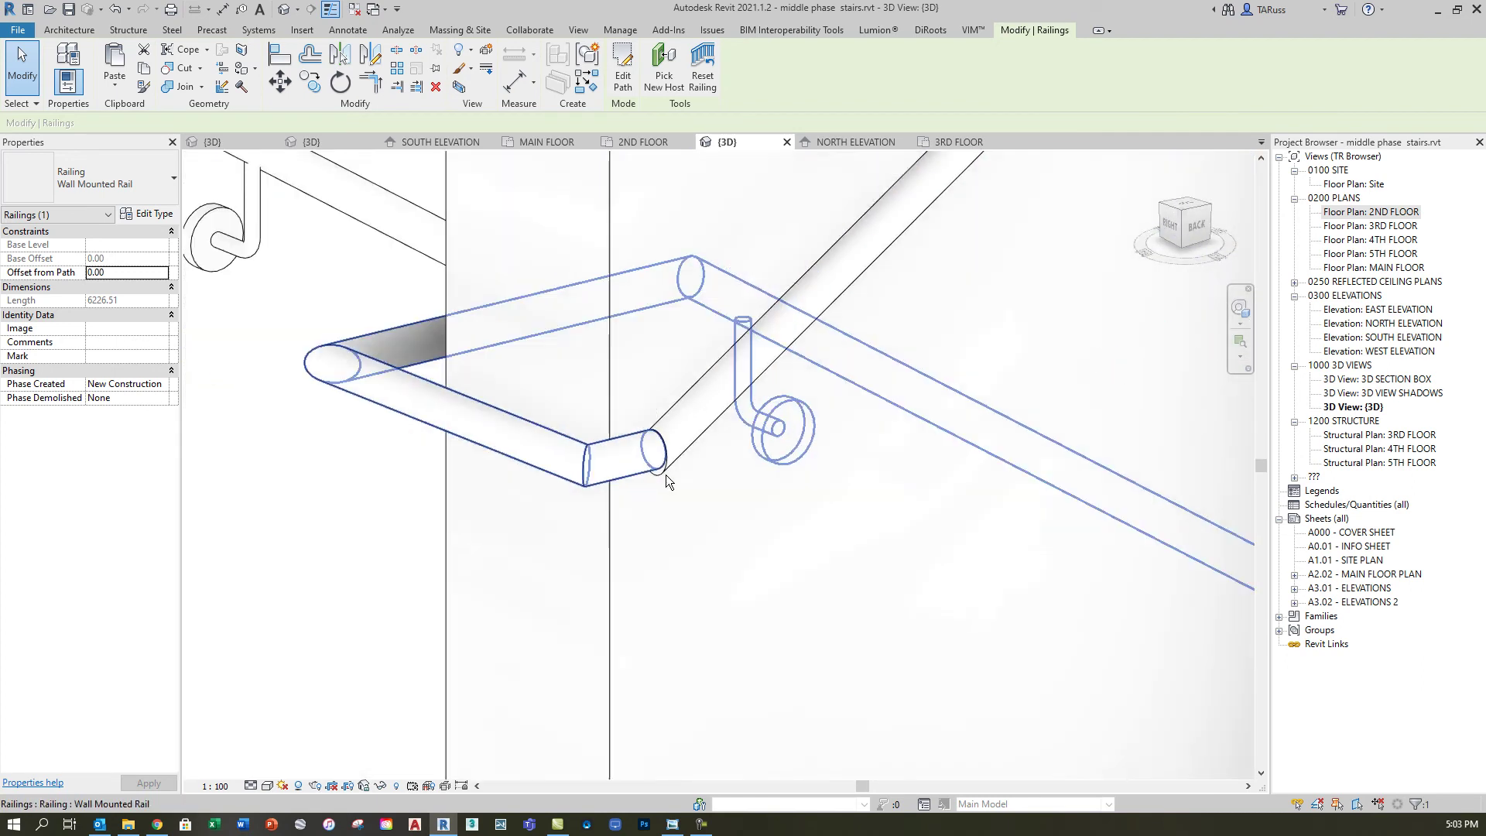
scroll(700, 443, "up", 2)
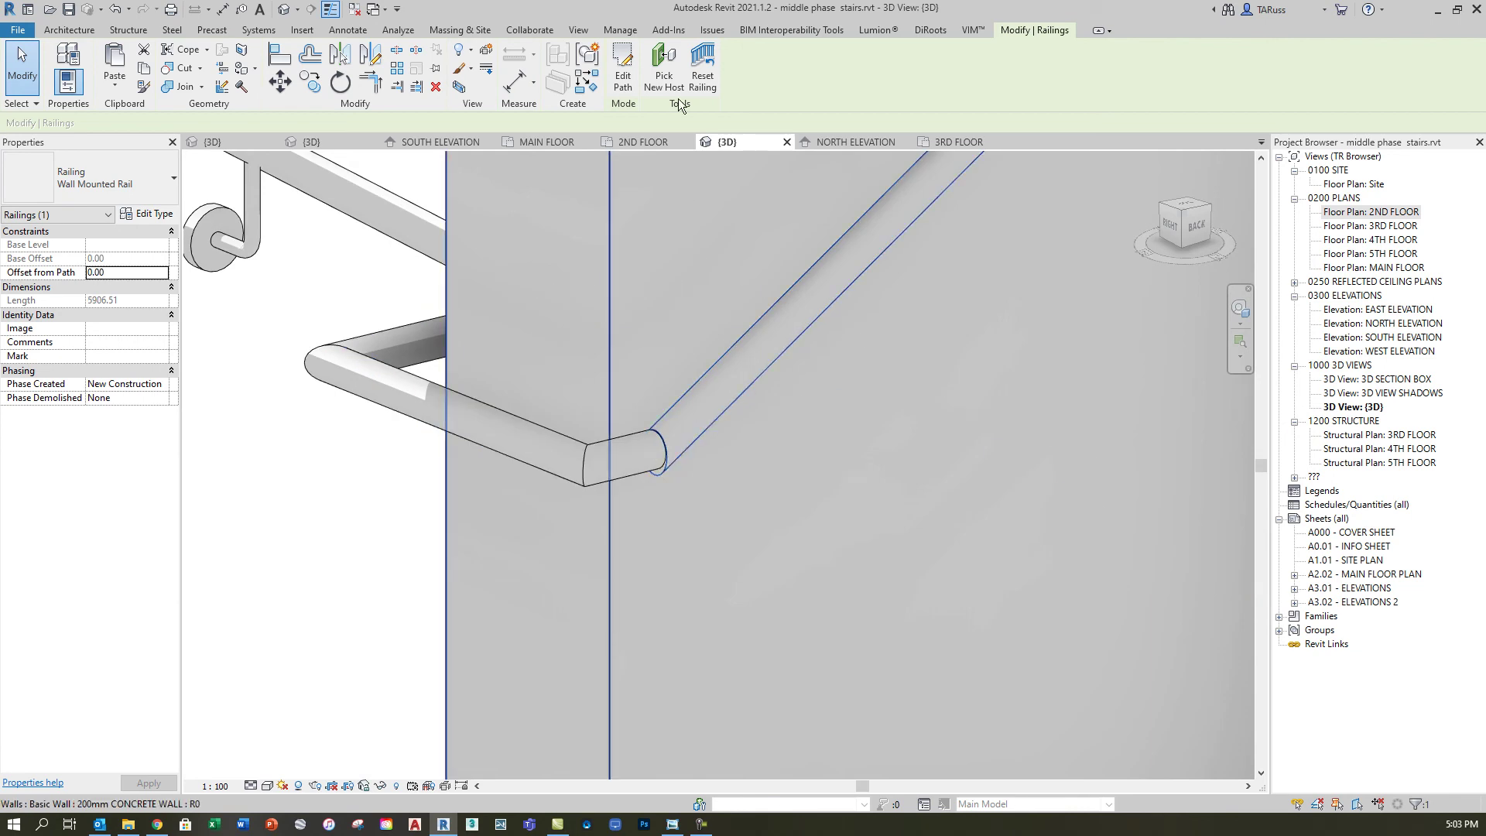
Step: Open the upper flight's wall-side railing path for editing in the 2ND FLOOR plan
left_click(623, 86)
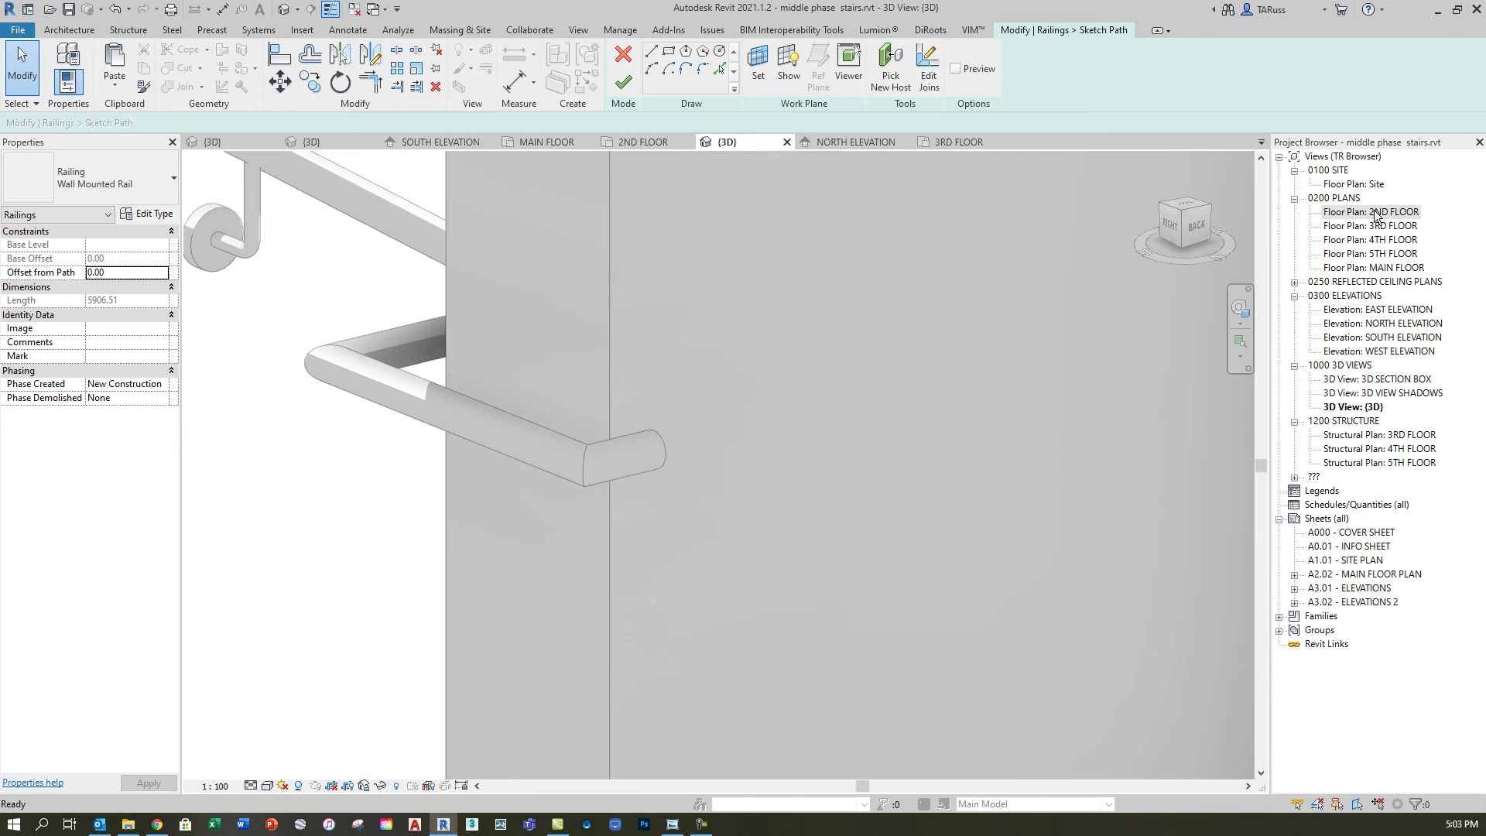
double_click(1377, 215)
scroll(830, 435, "up", 5)
scroll(851, 433, "up", 4)
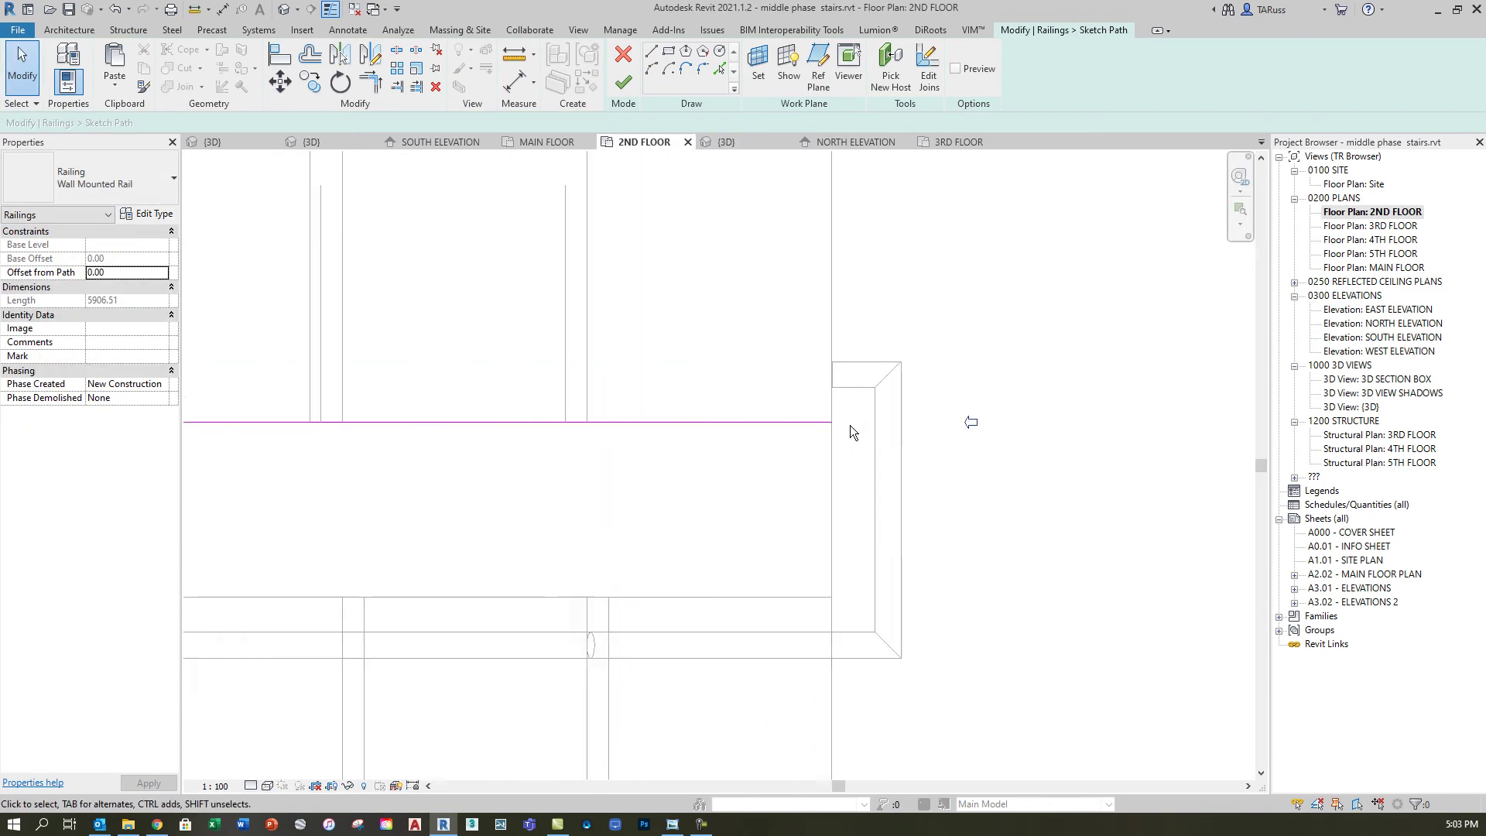
Step: Draw a 1 mm line extending the upper flight's wall-side path straight past the wall end, and finish the path sketch
left_click(651, 53)
scroll(799, 449, "up", 4)
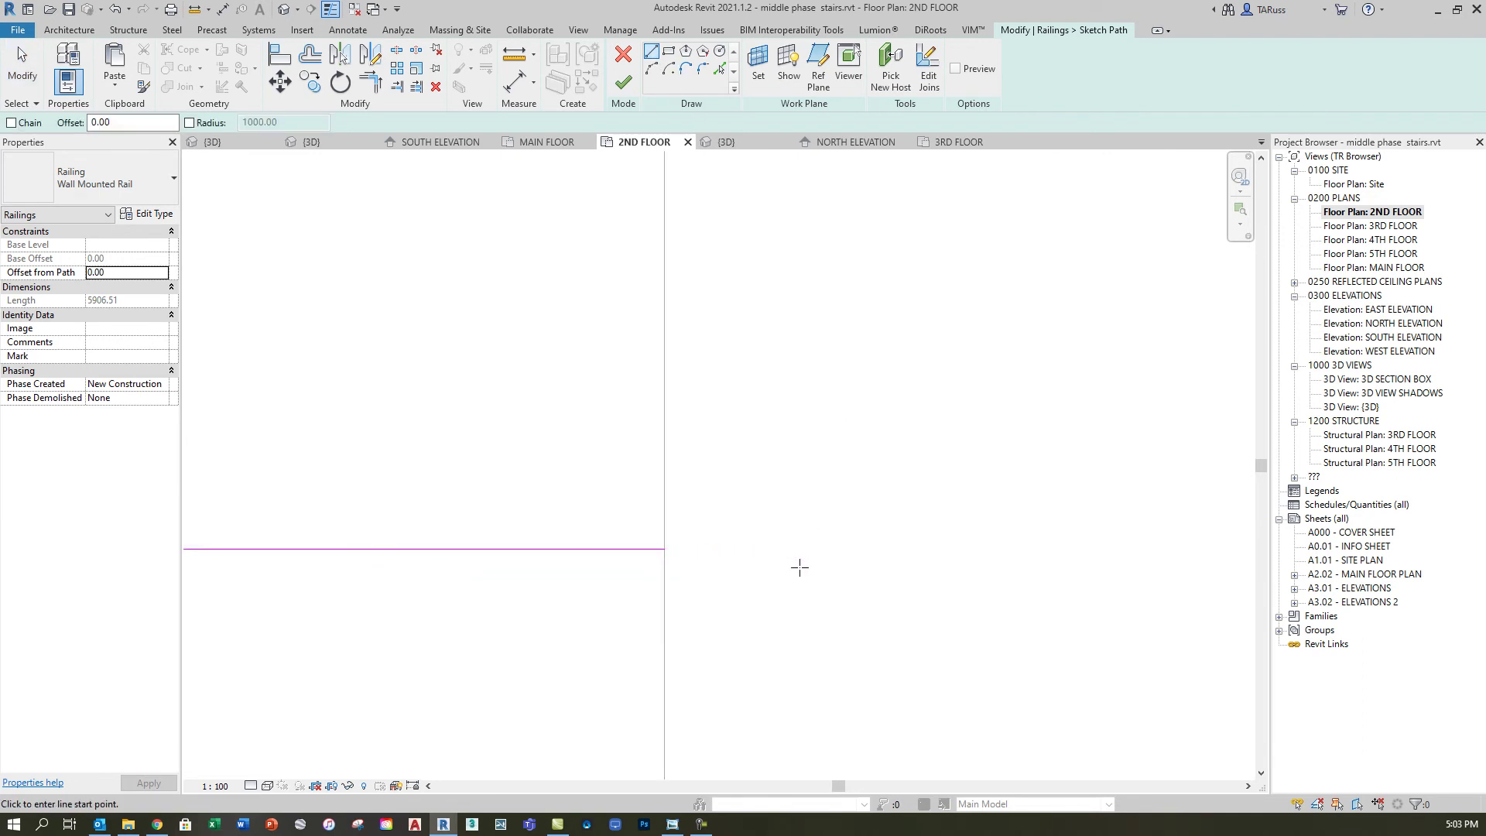
left_click(665, 549)
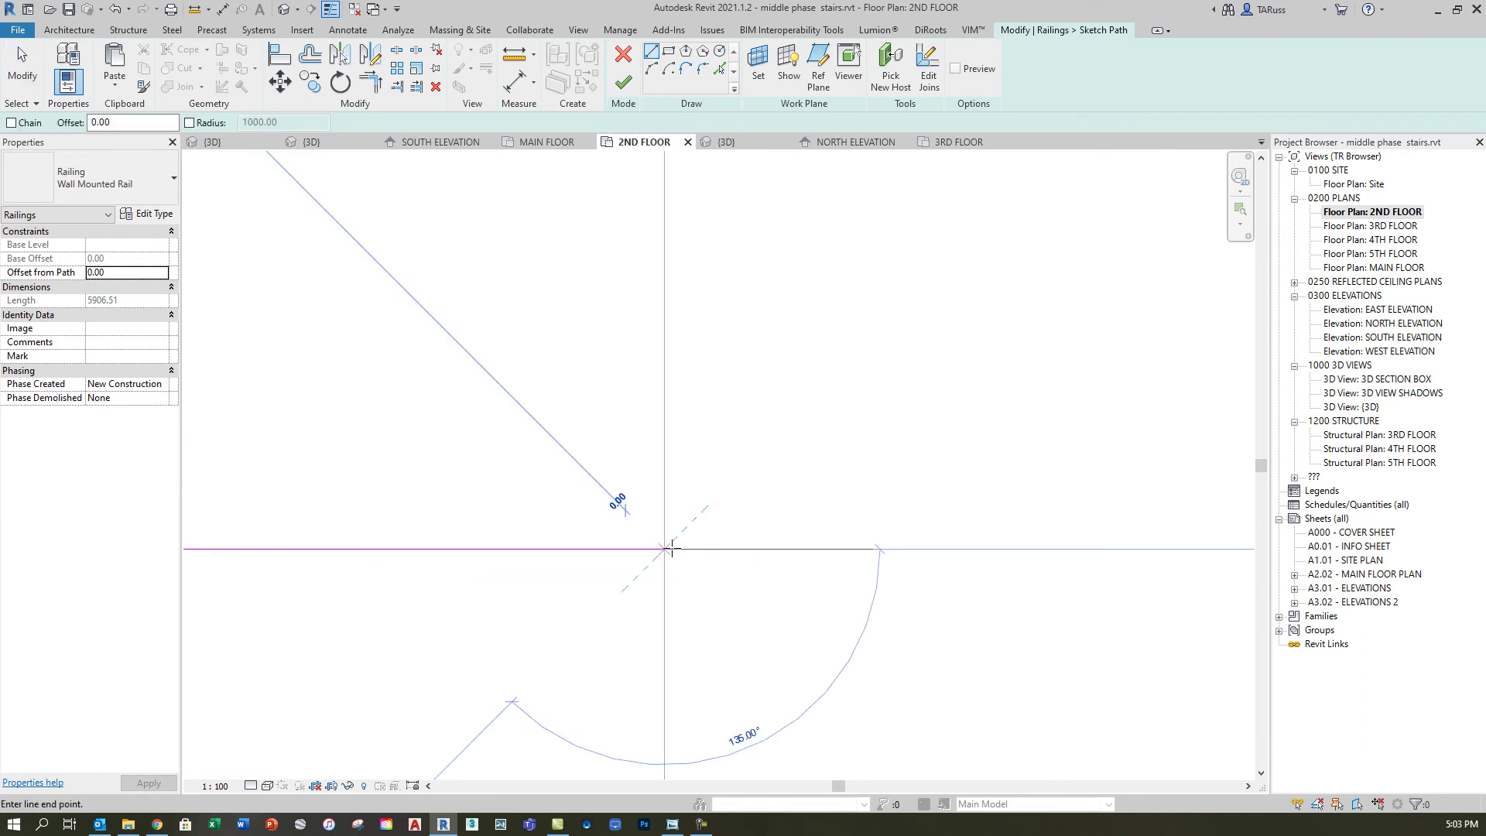
type("1")
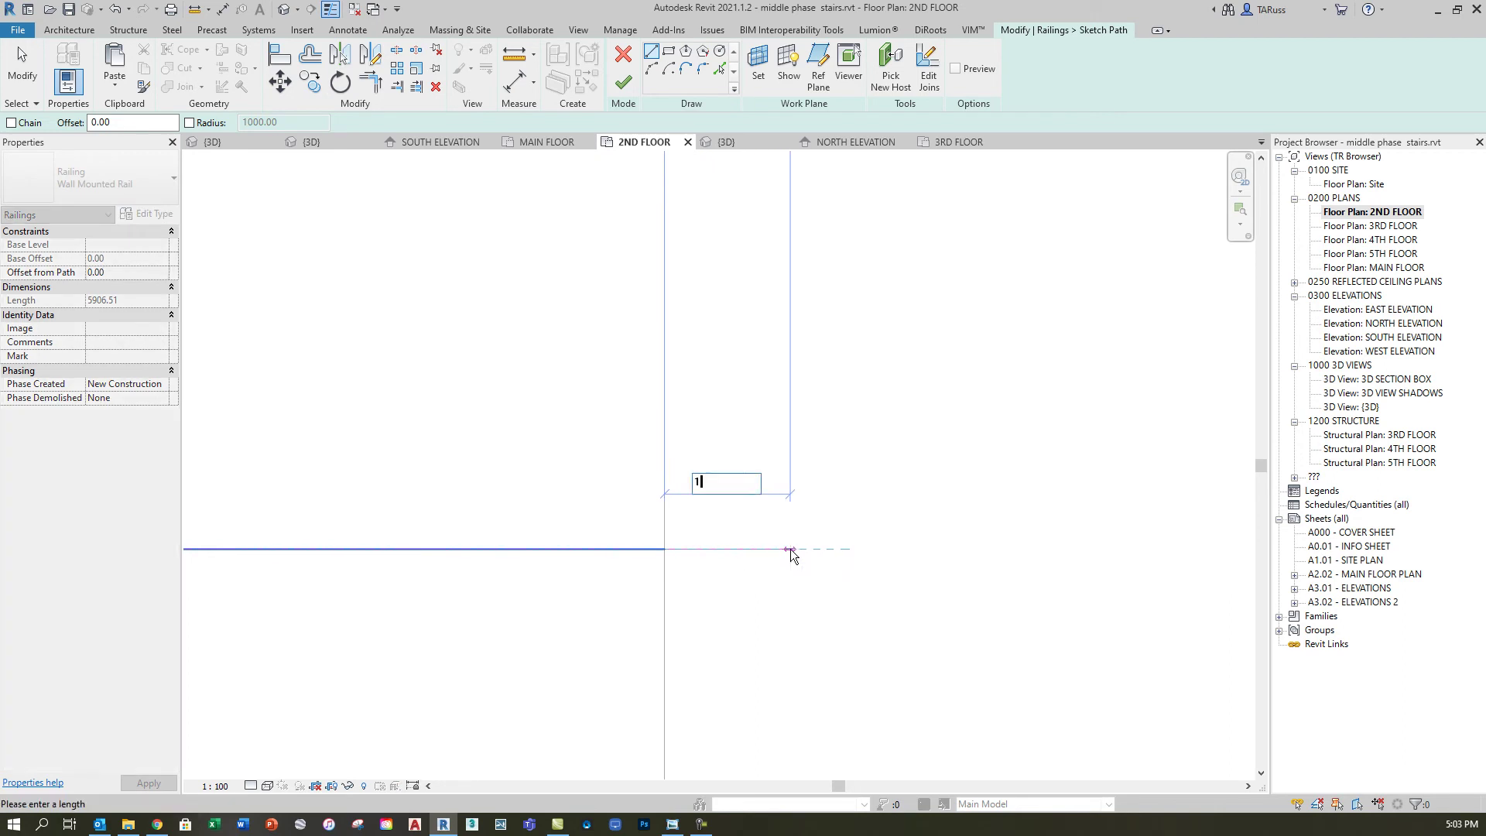
key("Return")
left_click(621, 84)
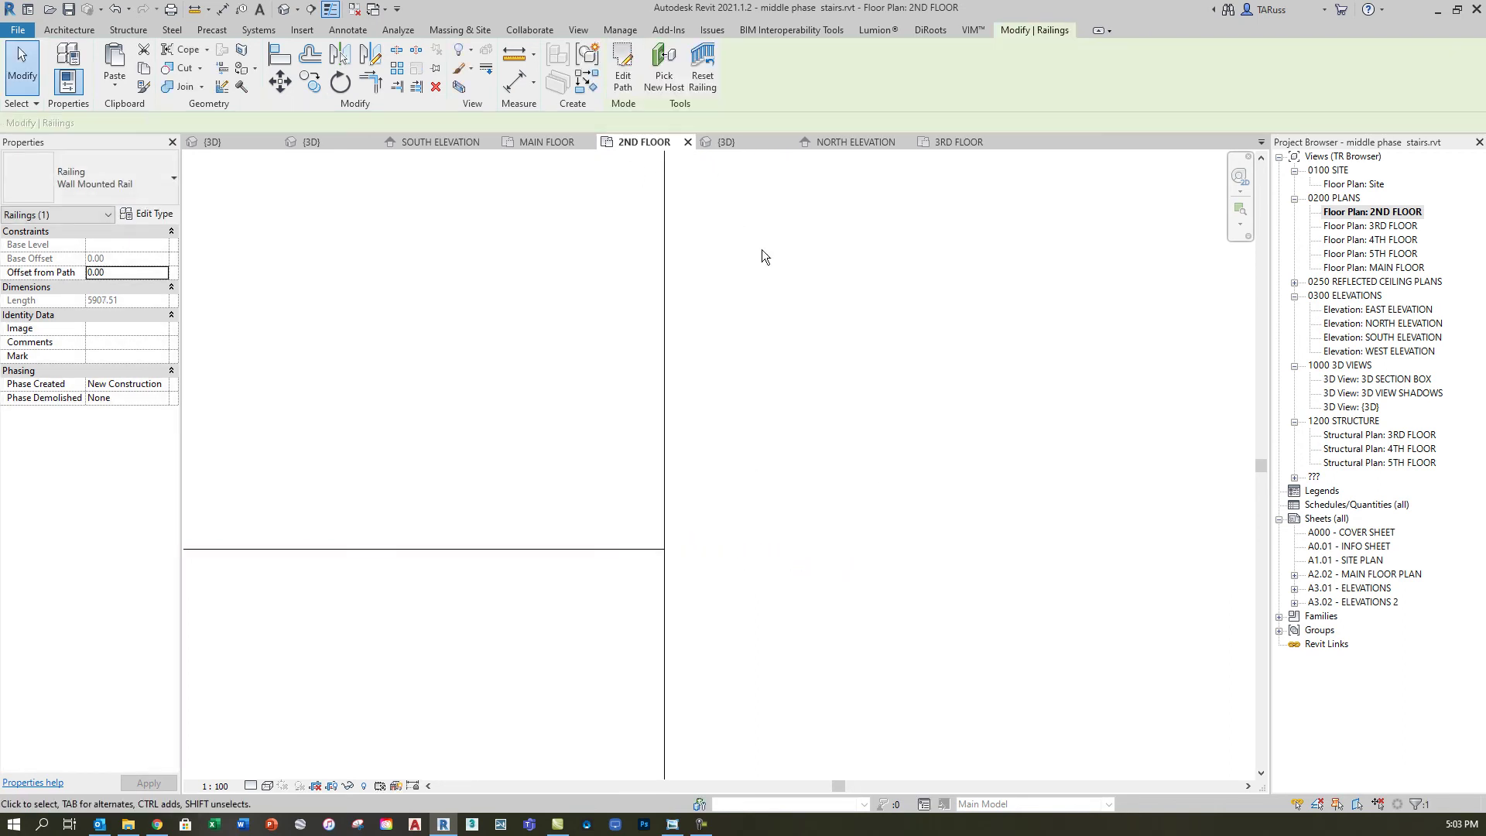
Step: Return to the 3D view and inspect how the extended upper handrail meets the wraparound piece, then clear the selection
left_click(284, 9)
scroll(792, 309, "down", 2)
scroll(623, 491, "up", 4)
scroll(582, 350, "up", 3)
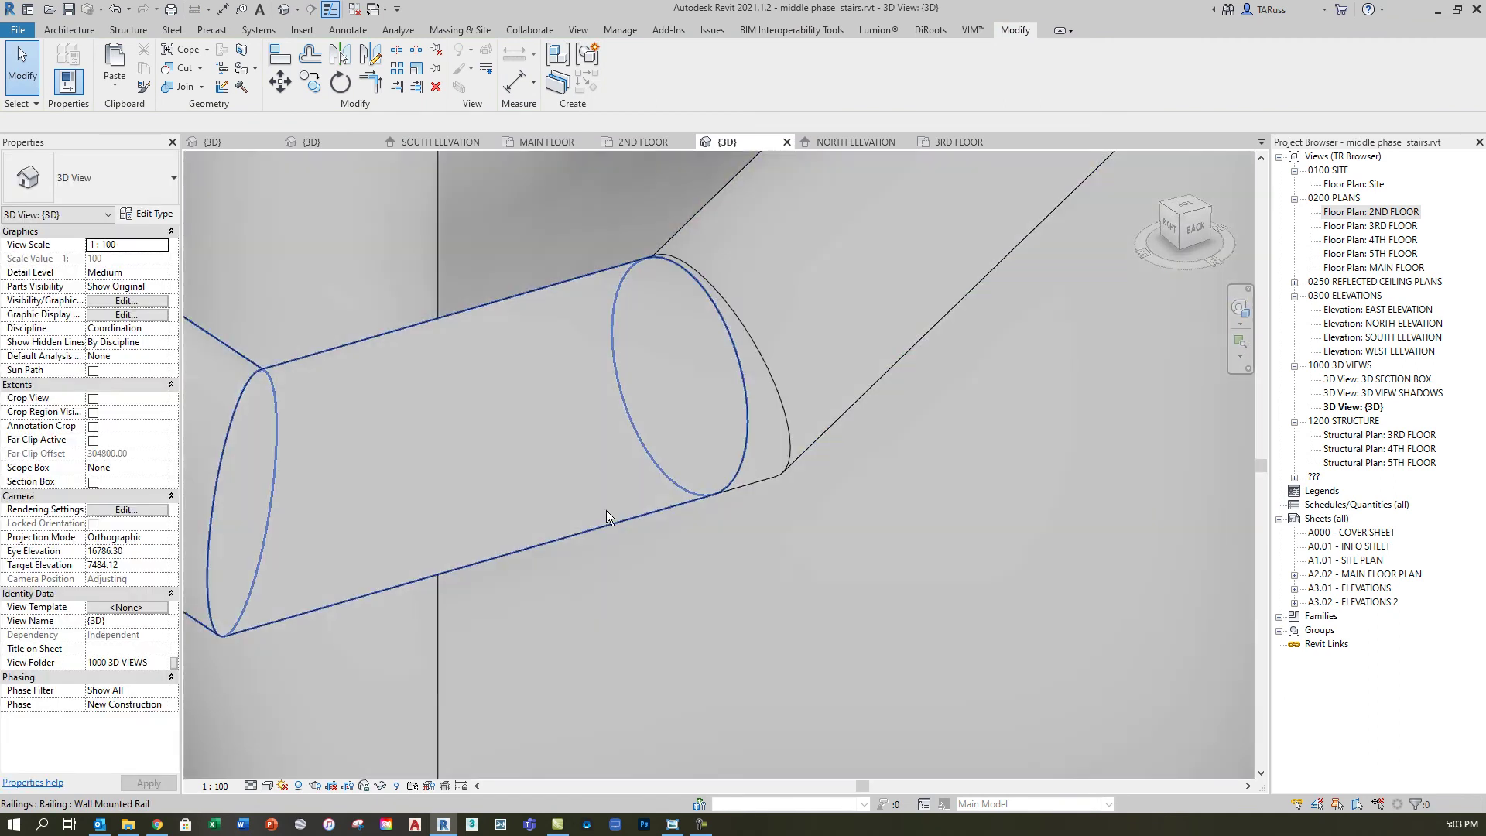
left_click(597, 522)
scroll(597, 521, "down", 3)
scroll(608, 510, "down", 3)
scroll(669, 478, "up", 2)
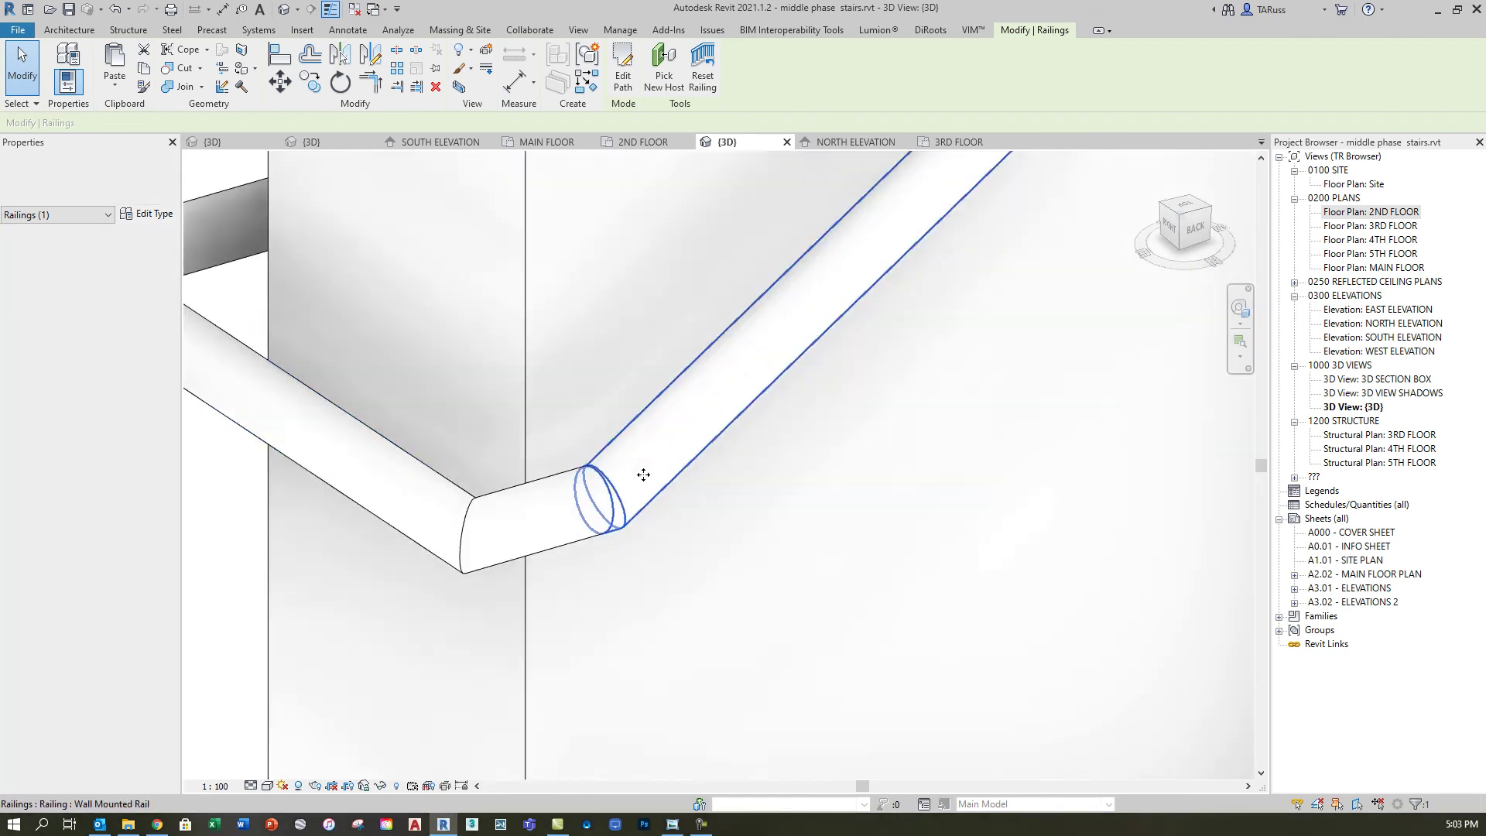
scroll(640, 474, "up", 3)
left_click(596, 554)
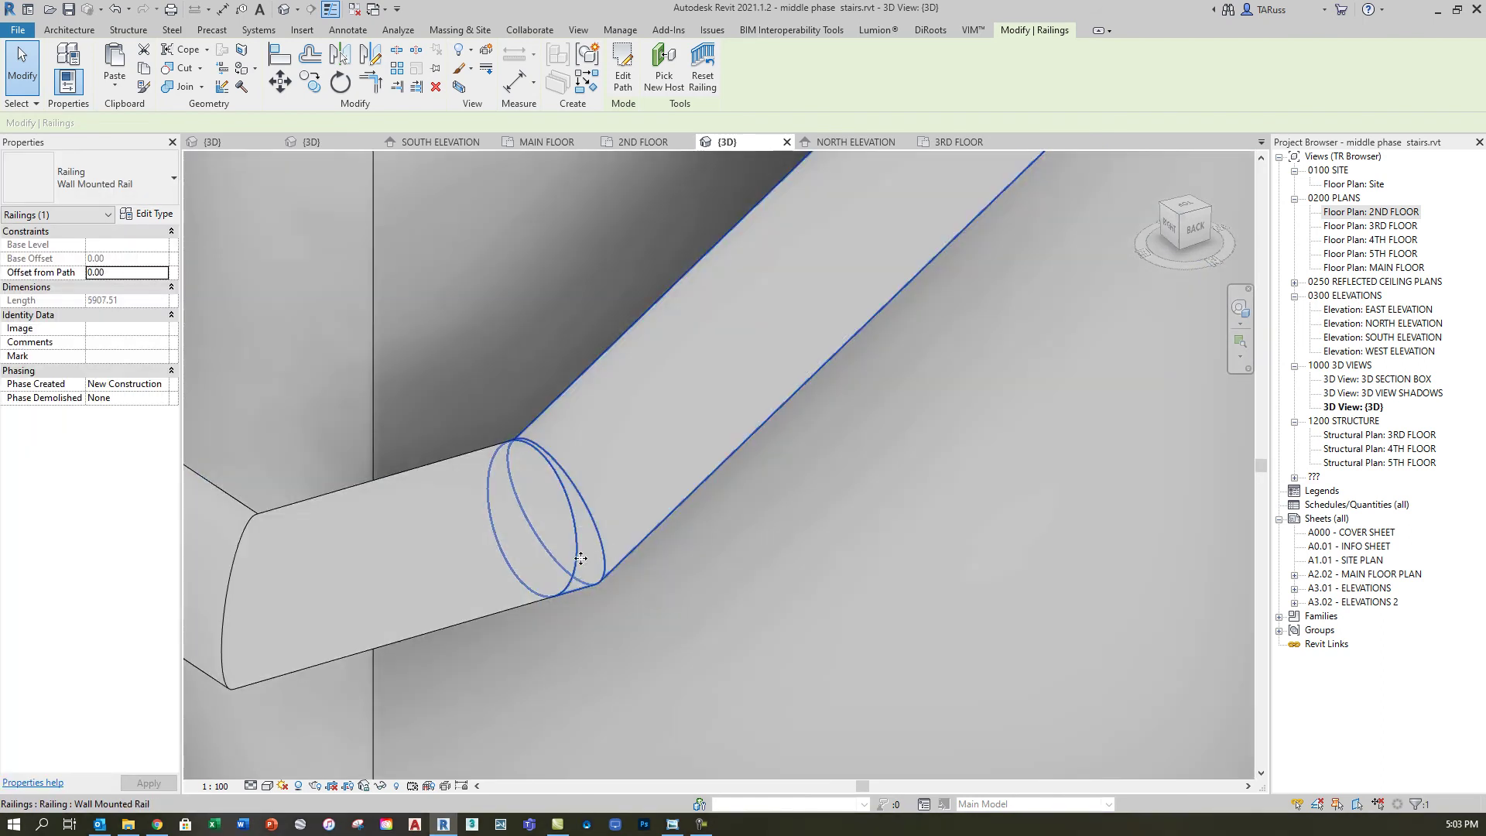
scroll(643, 449, "down", 6)
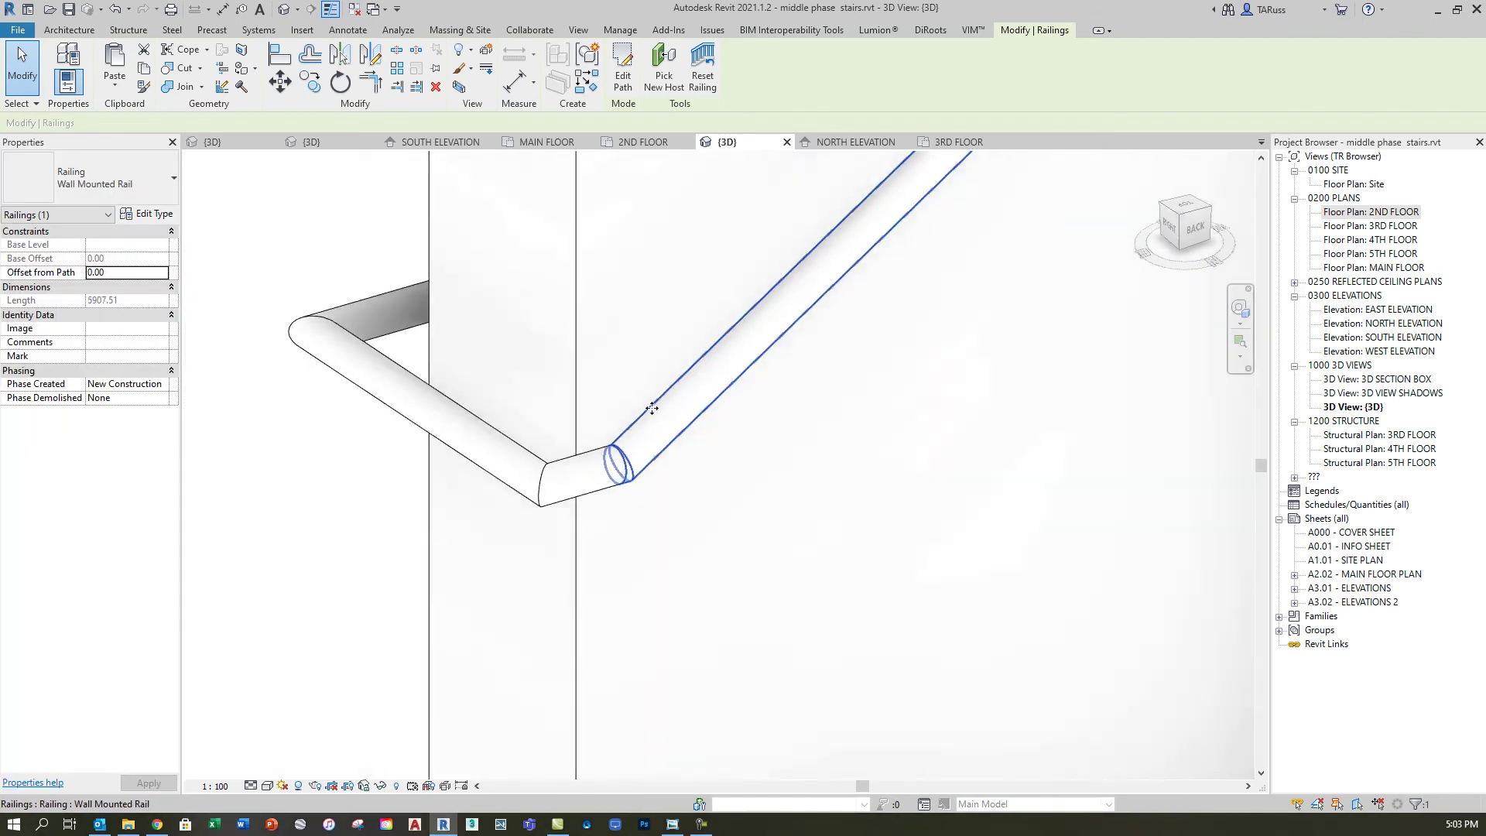
left_click(752, 628)
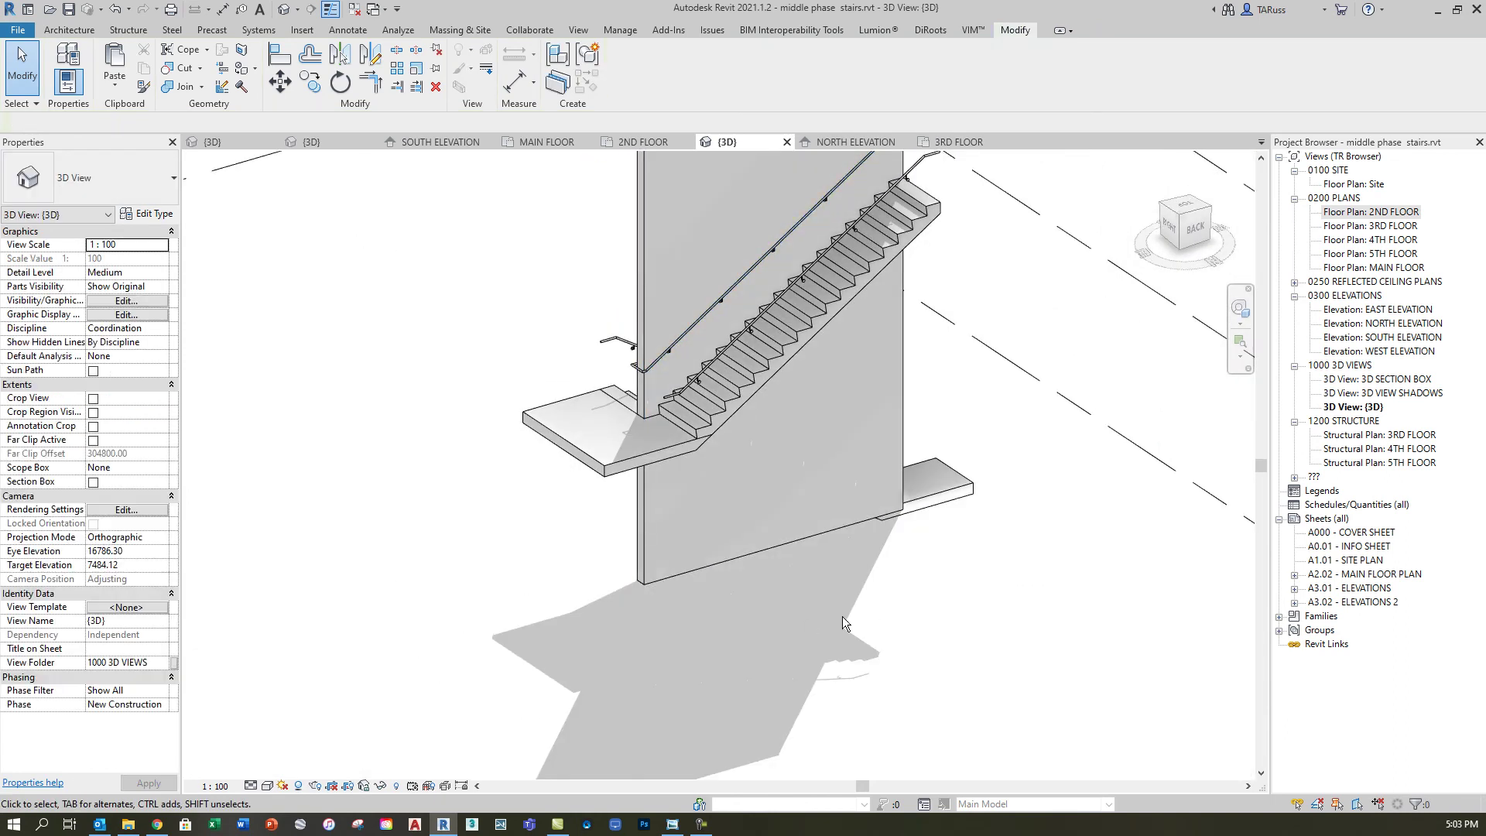
Step: Examine the wall-side handrail ends at the top of the upper flight and at the bottom of the lower flight
middle_click_drag(647, 621, 886, 348, "shift")
scroll(885, 348, "up", 6)
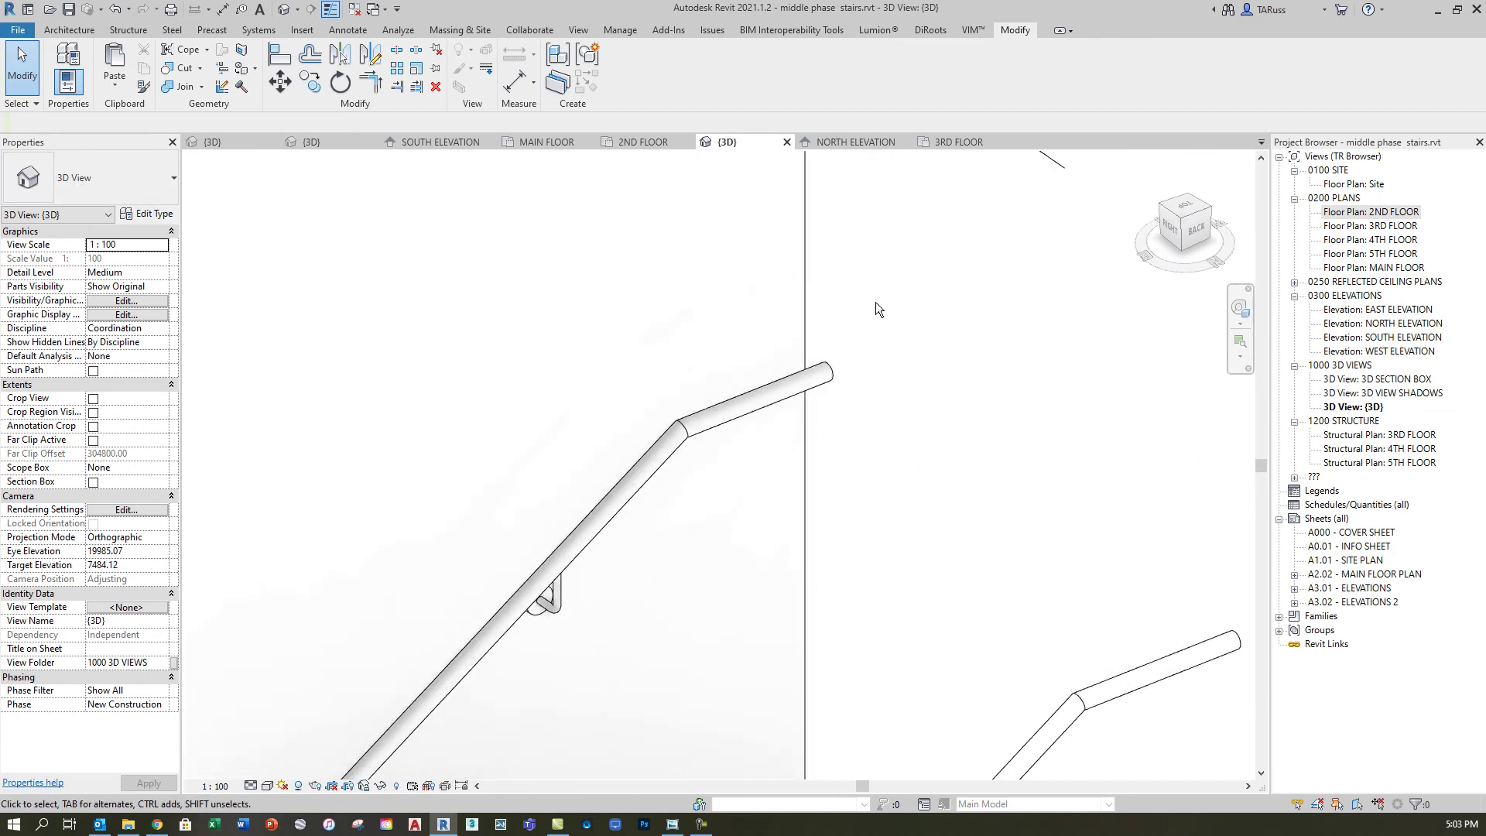
scroll(829, 379, "down", 5)
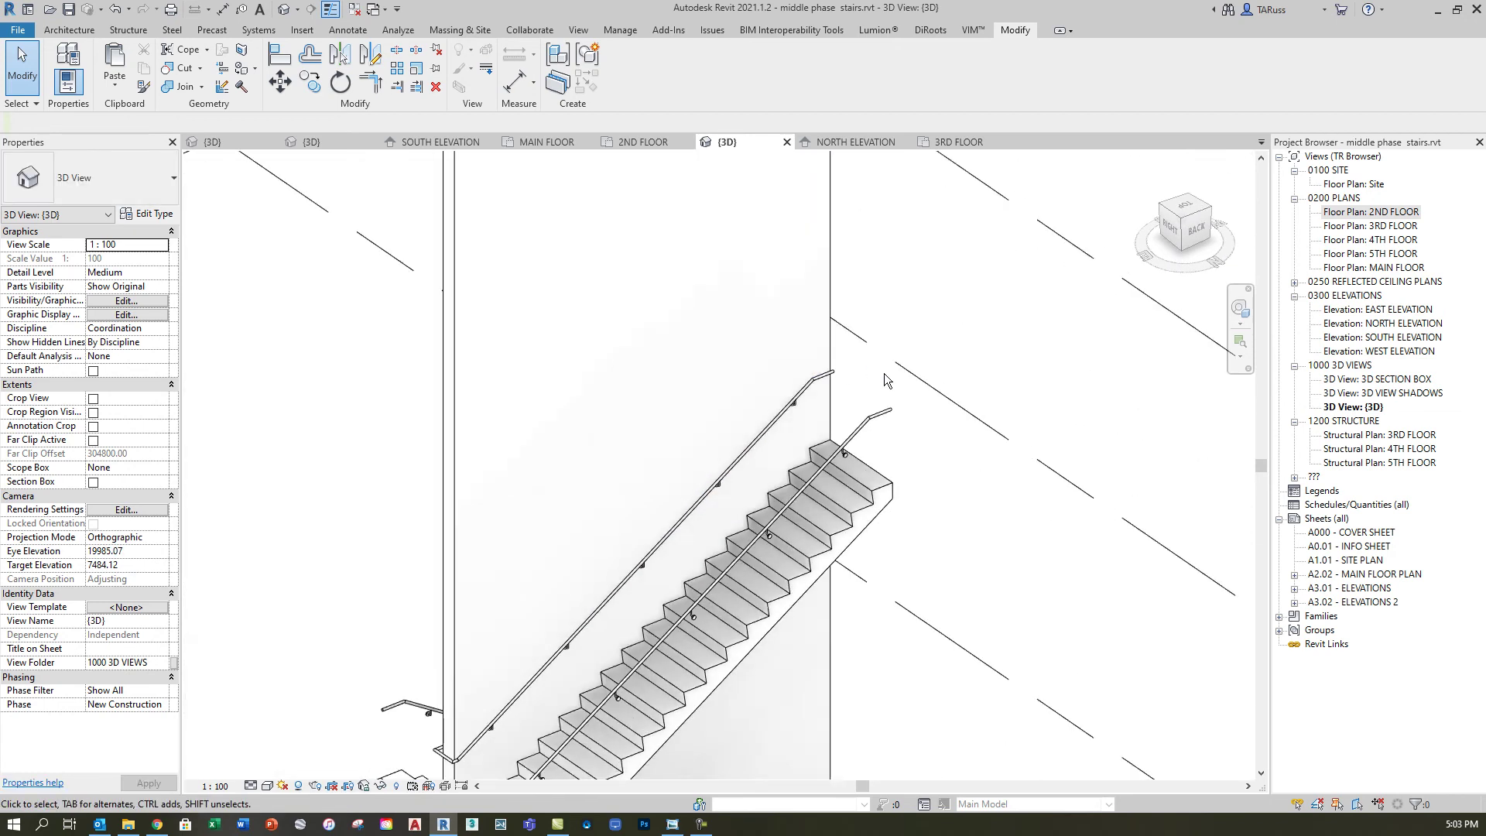
middle_click_drag(918, 402, 644, 462, "shift")
scroll(732, 500, "up", 6)
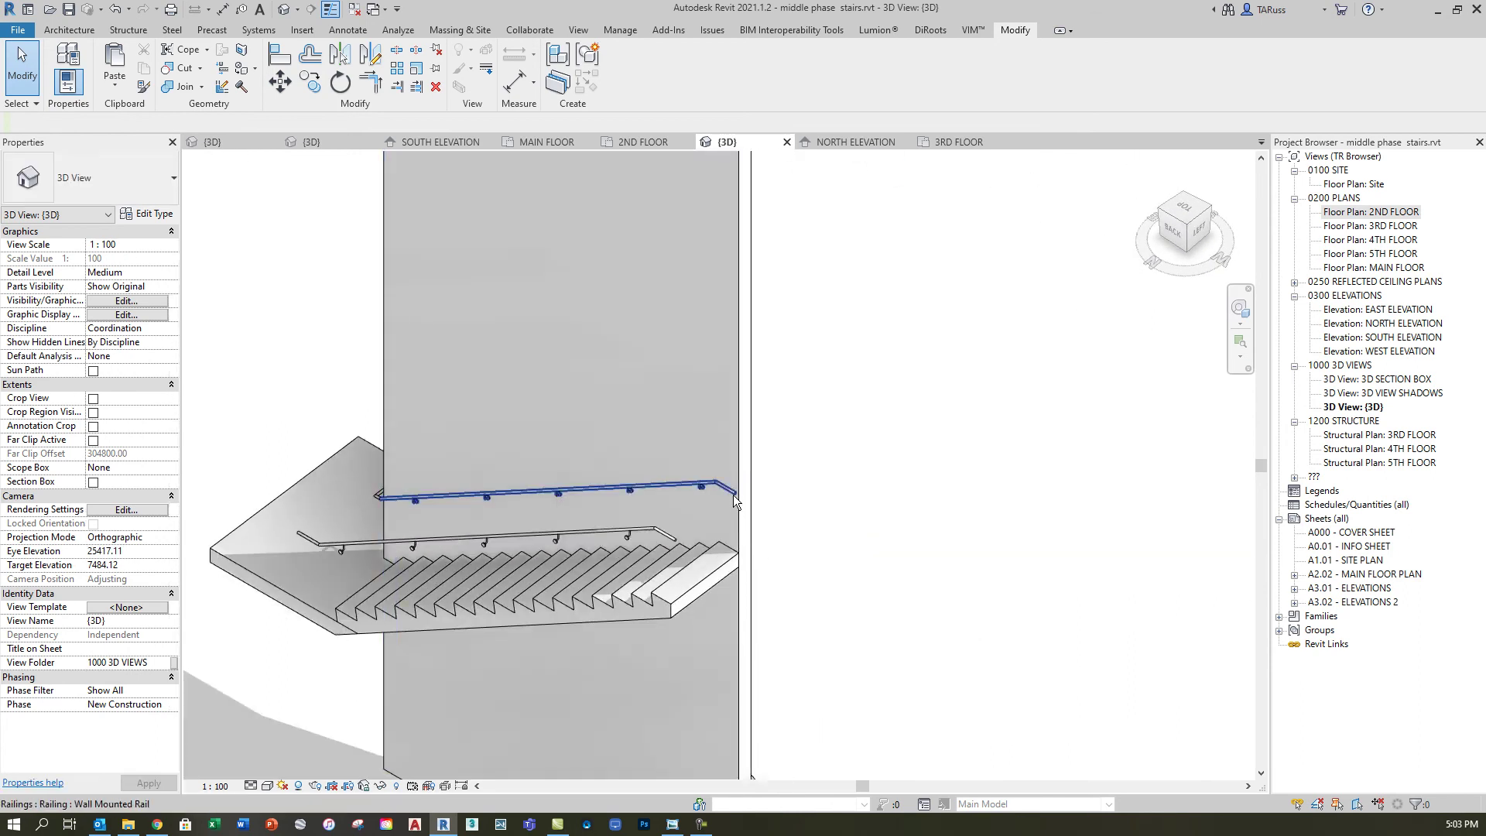
scroll(846, 393, "down", 5)
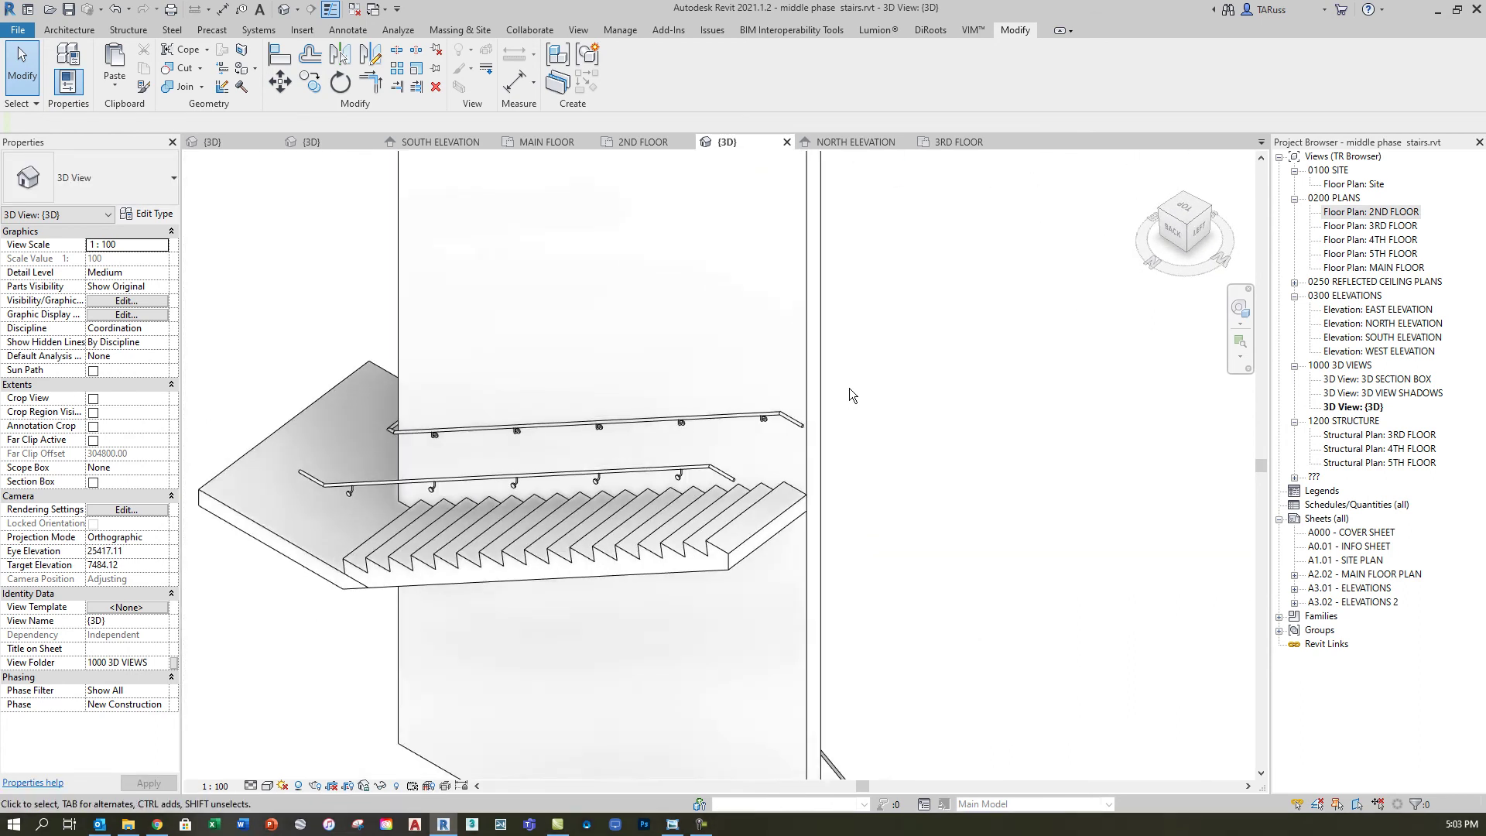
middle_click_drag(899, 410, 697, 558, "shift")
scroll(610, 569, "up", 6)
scroll(619, 571, "up", 6)
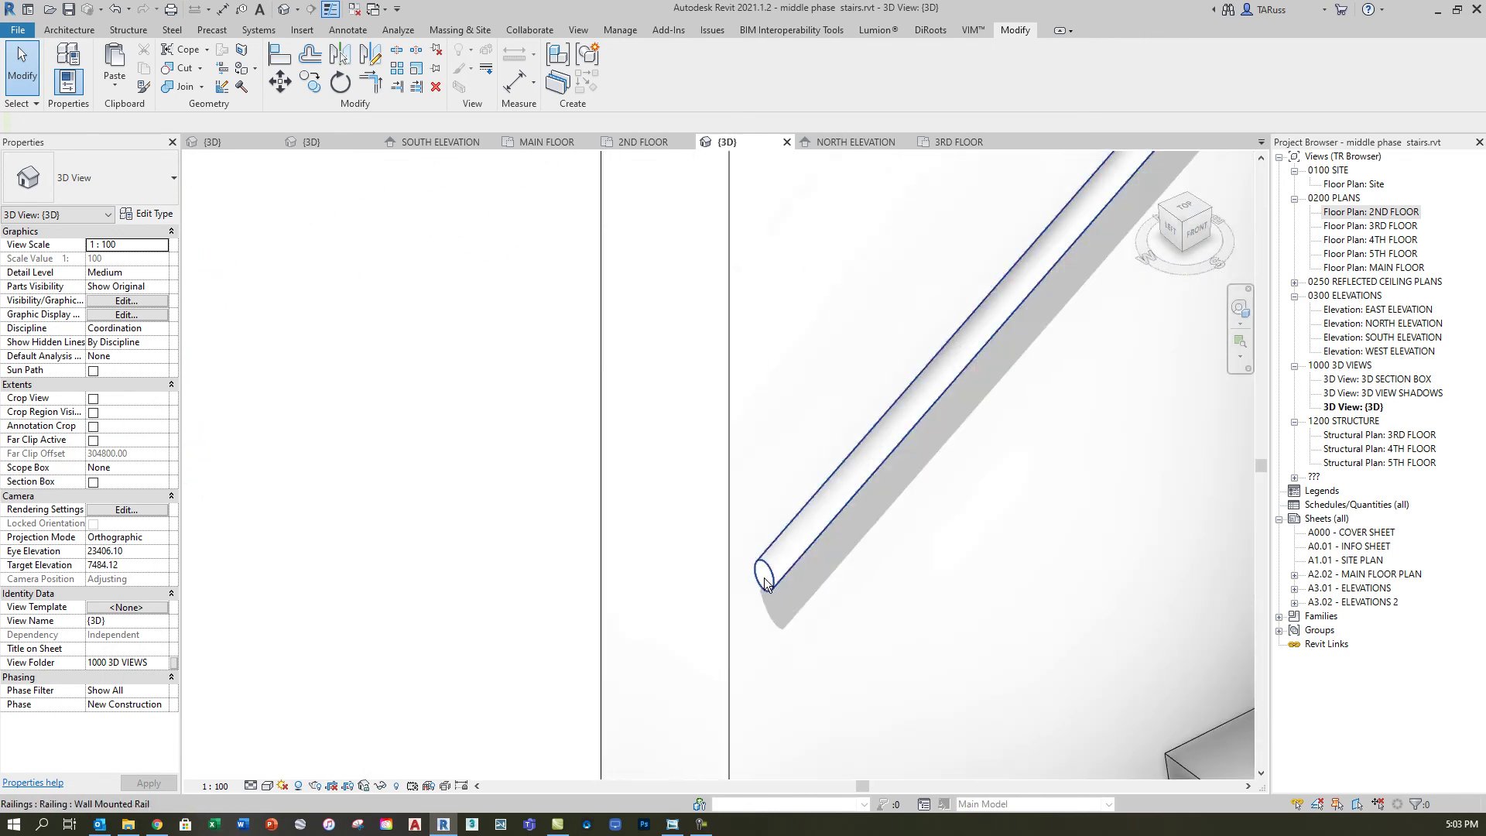
scroll(764, 579, "down", 6)
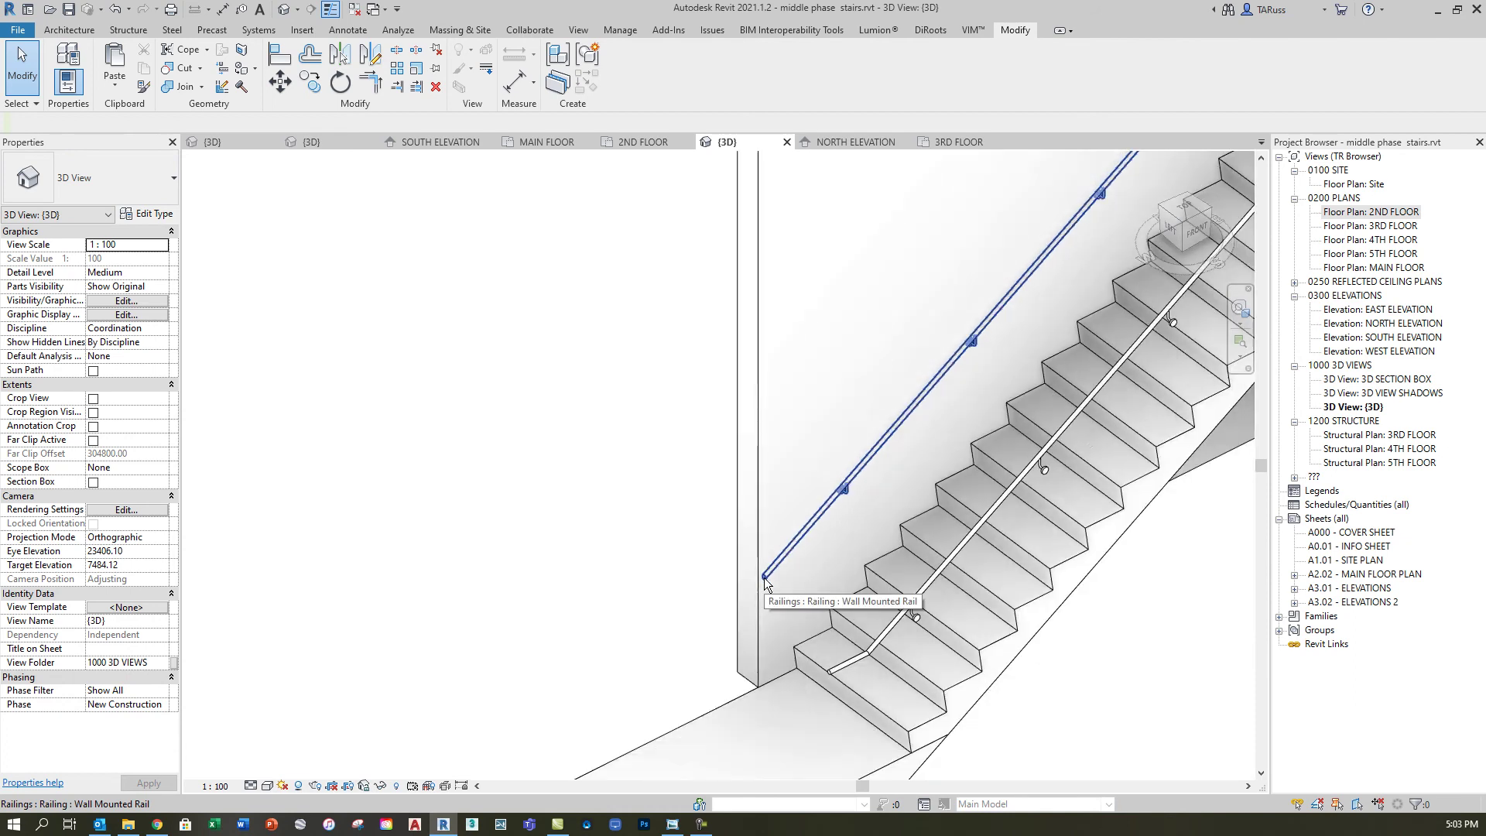
Step: Open the upper flight's wall-side railing path for editing in the 3RD FLOOR plan
scroll(763, 630, "up", 2)
scroll(763, 630, "down", 6)
middle_click_drag(779, 615, 1003, 465, "shift")
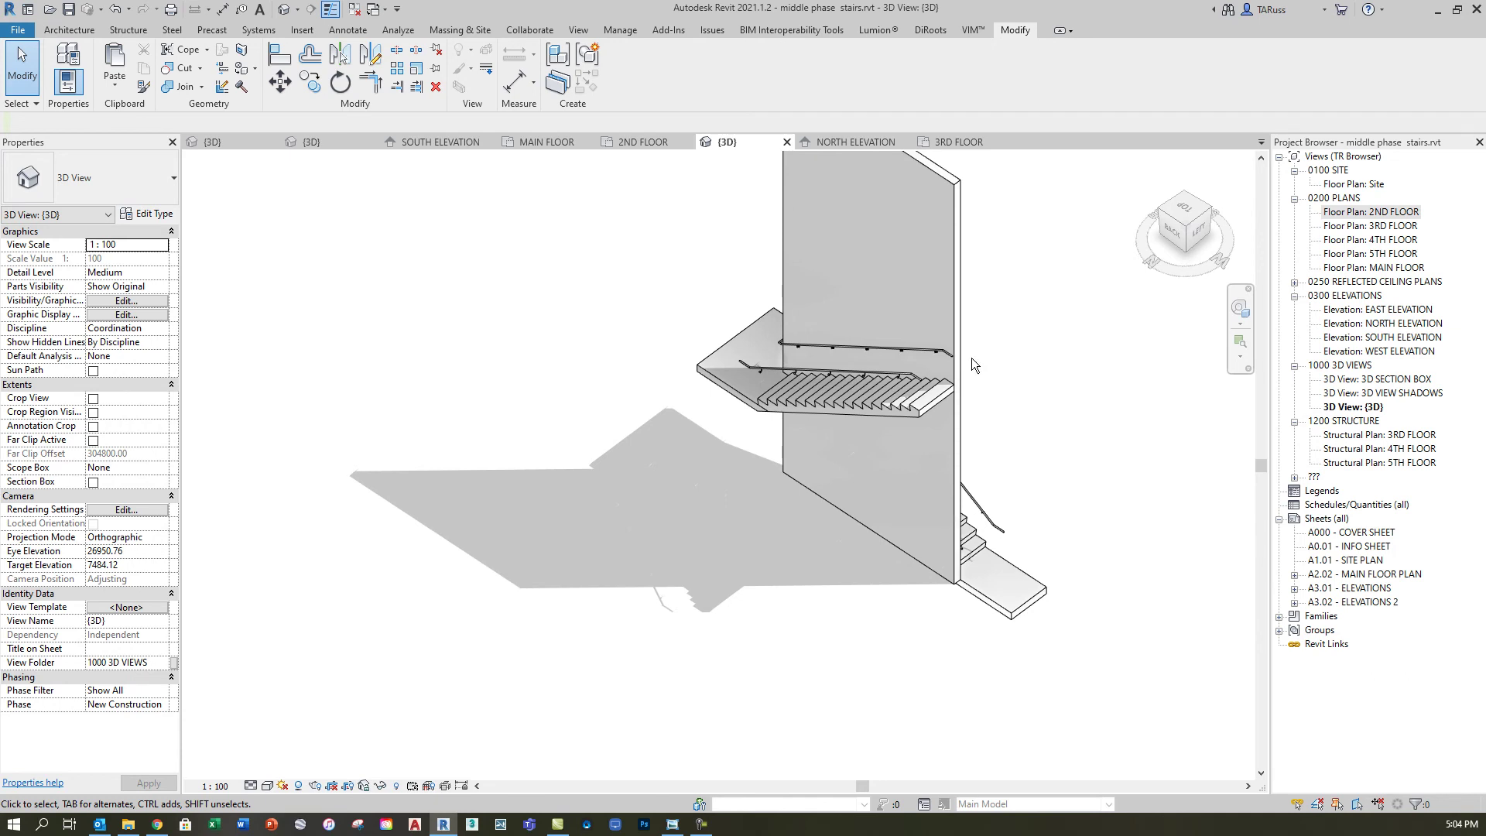
scroll(959, 342, "up", 6)
scroll(911, 384, "down", 5)
left_click(909, 388)
left_click(623, 75)
double_click(1384, 226)
scroll(805, 375, "down", 2)
scroll(919, 534, "down", 2)
scroll(480, 340, "up", 5)
Step: Extend the upper railing path 10 mm past the wall end, and draw a perpendicular line across the wall's thickness
left_click(650, 54)
scroll(630, 379, "up", 6)
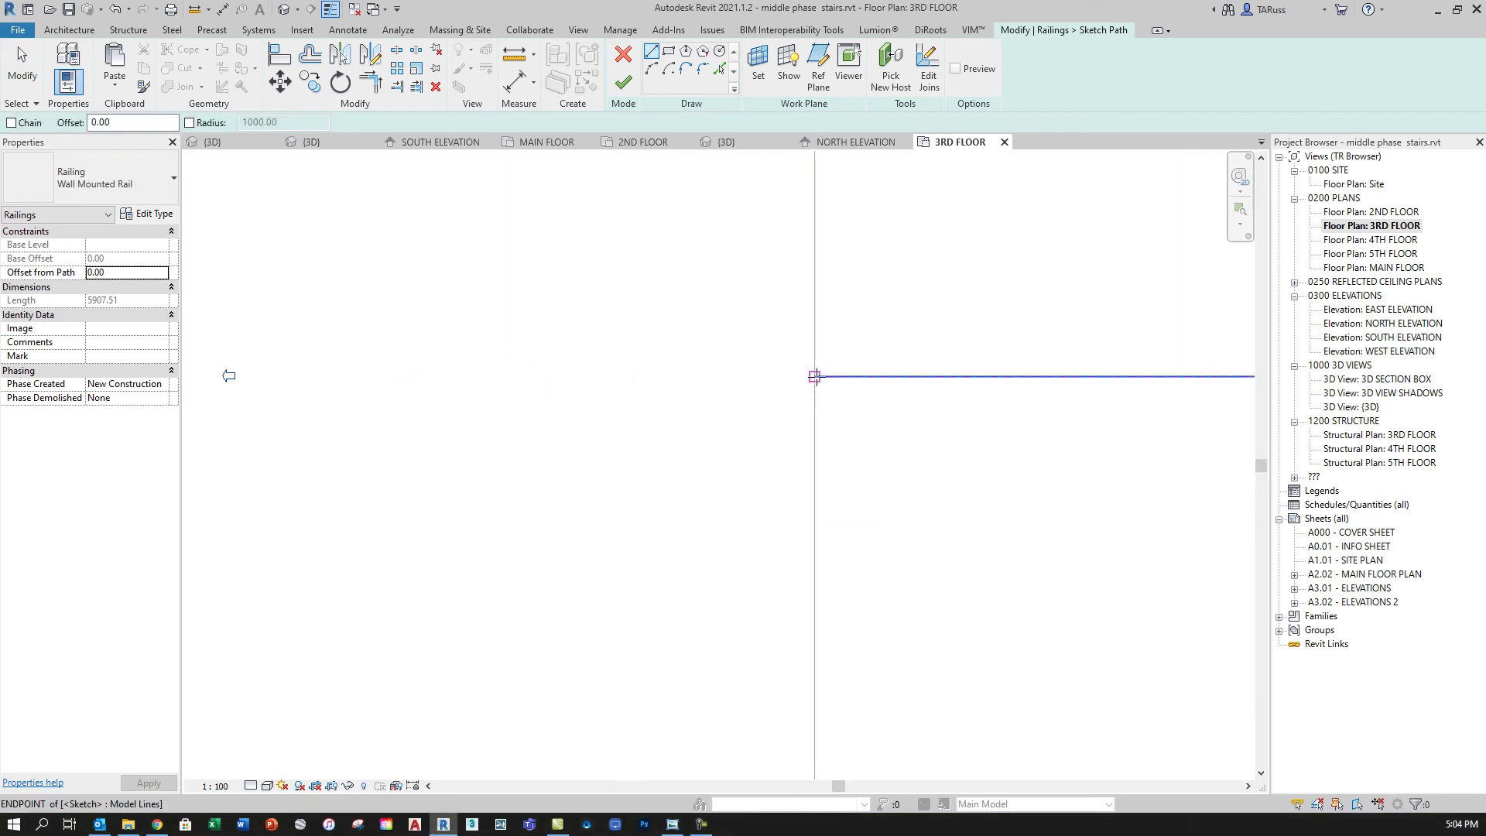
left_click(815, 377)
type("10")
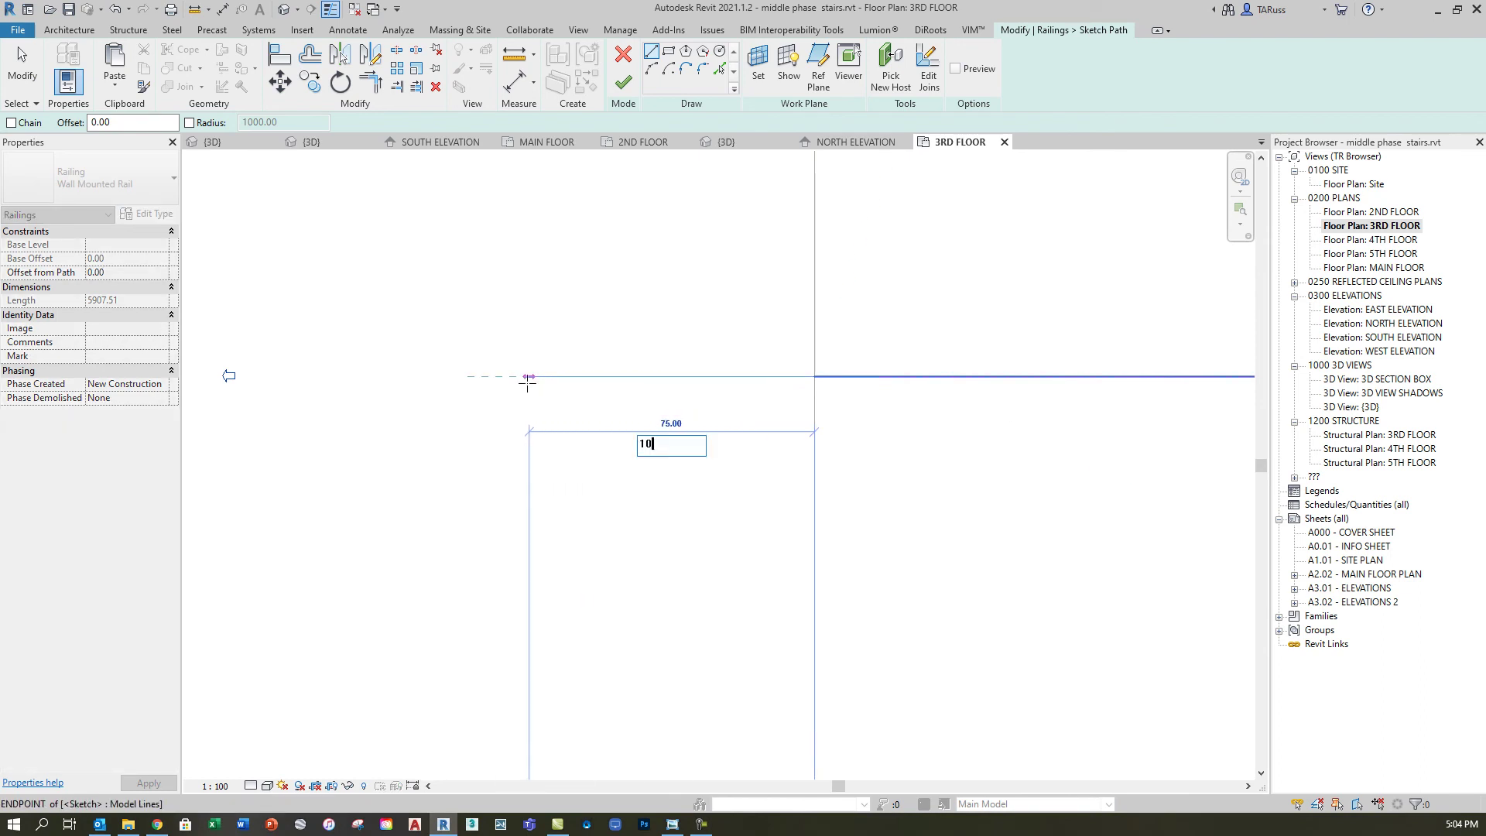
key("Return")
mouse_move(820, 393)
middle_mouse_down()
mouse_move(780, 374)
mouse_move(849, 370)
mouse_move(853, 327)
middle_mouse_up()
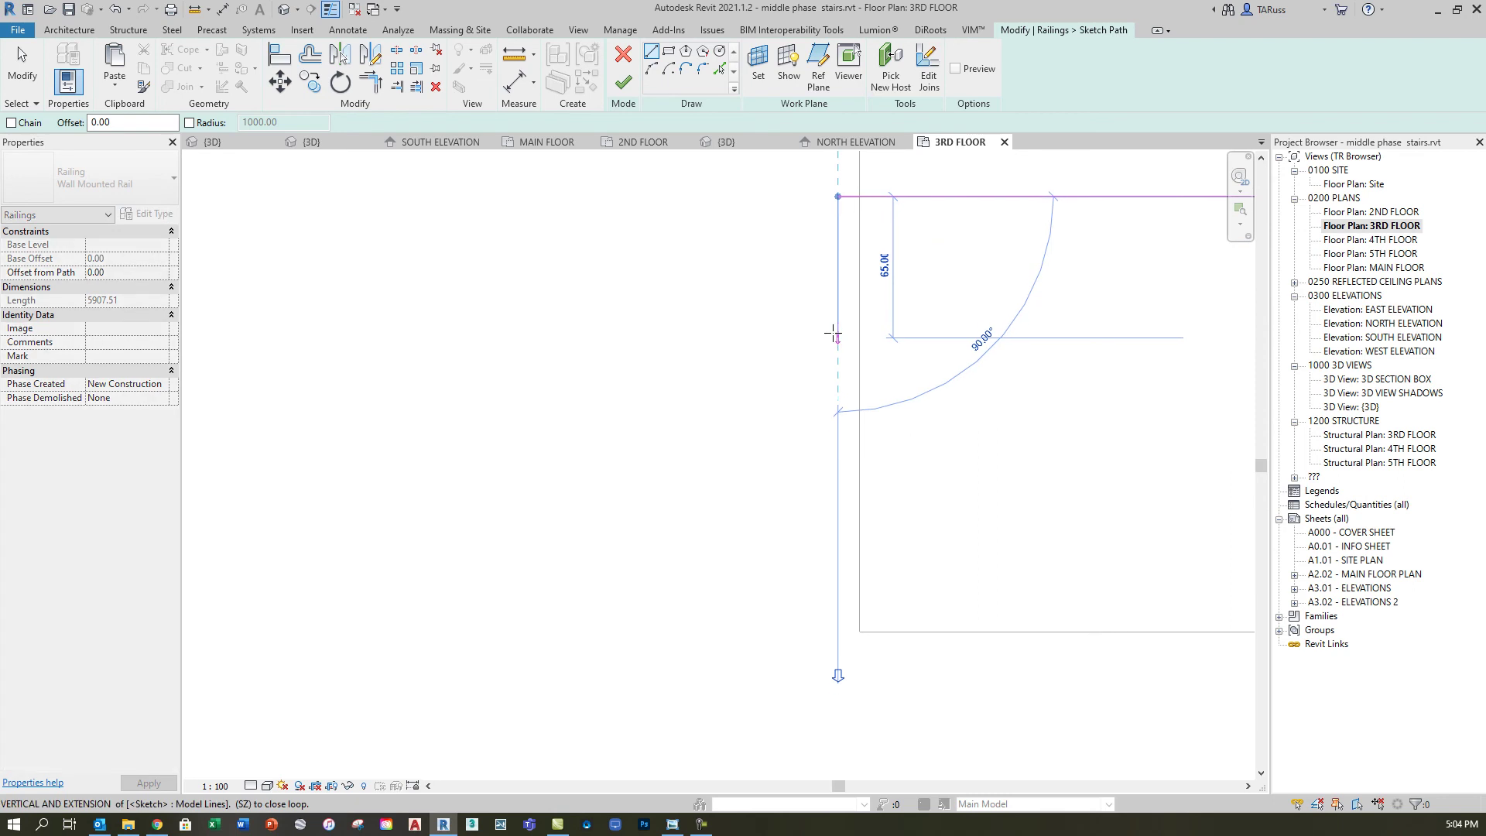
left_click(839, 632)
Step: Draw a 9 mm return line toward the wall from the path's new end, and finish the path sketch
scroll(844, 633, "up", 3)
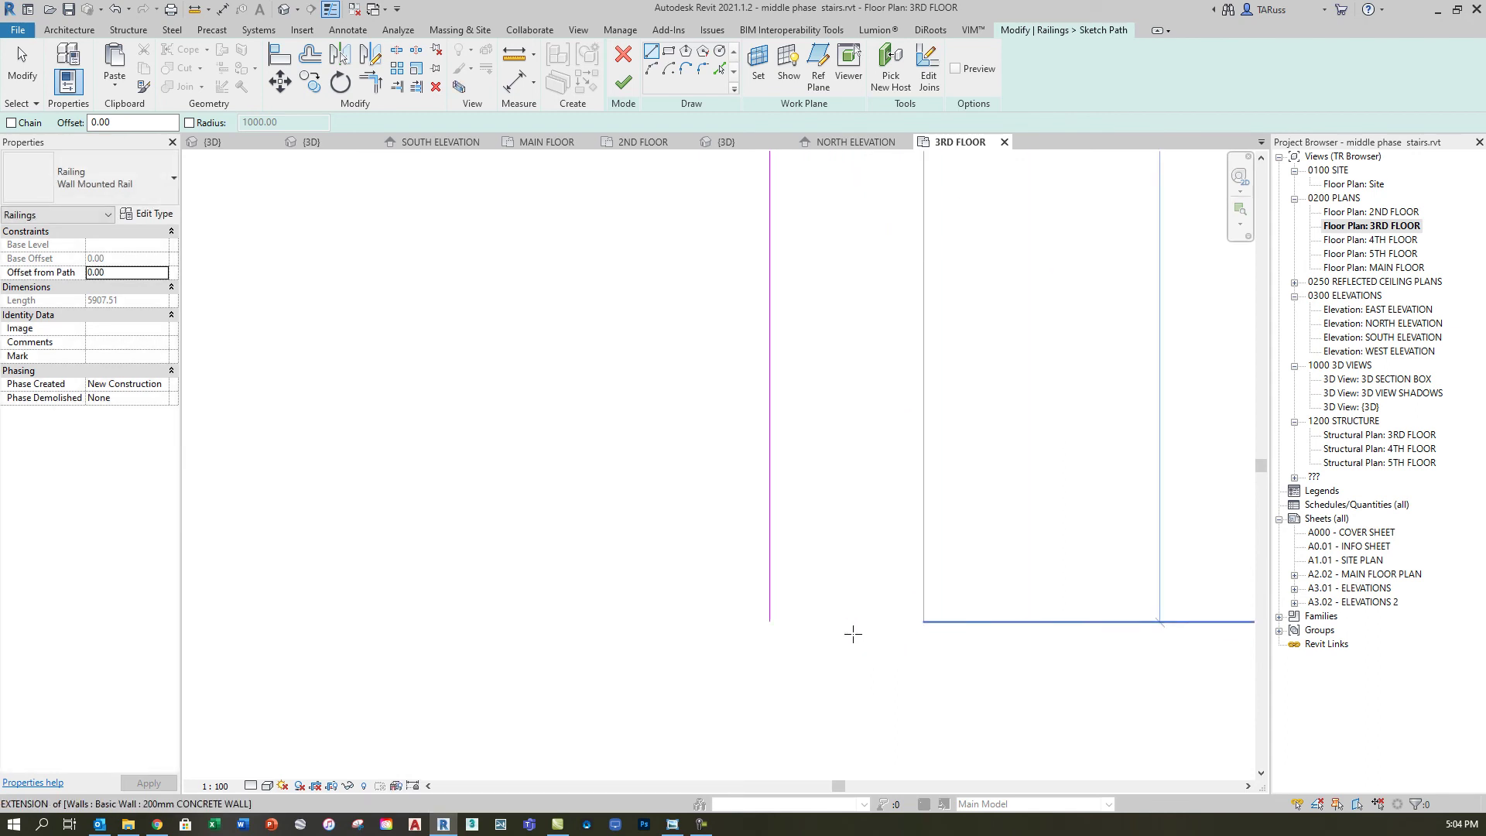
left_click(770, 620)
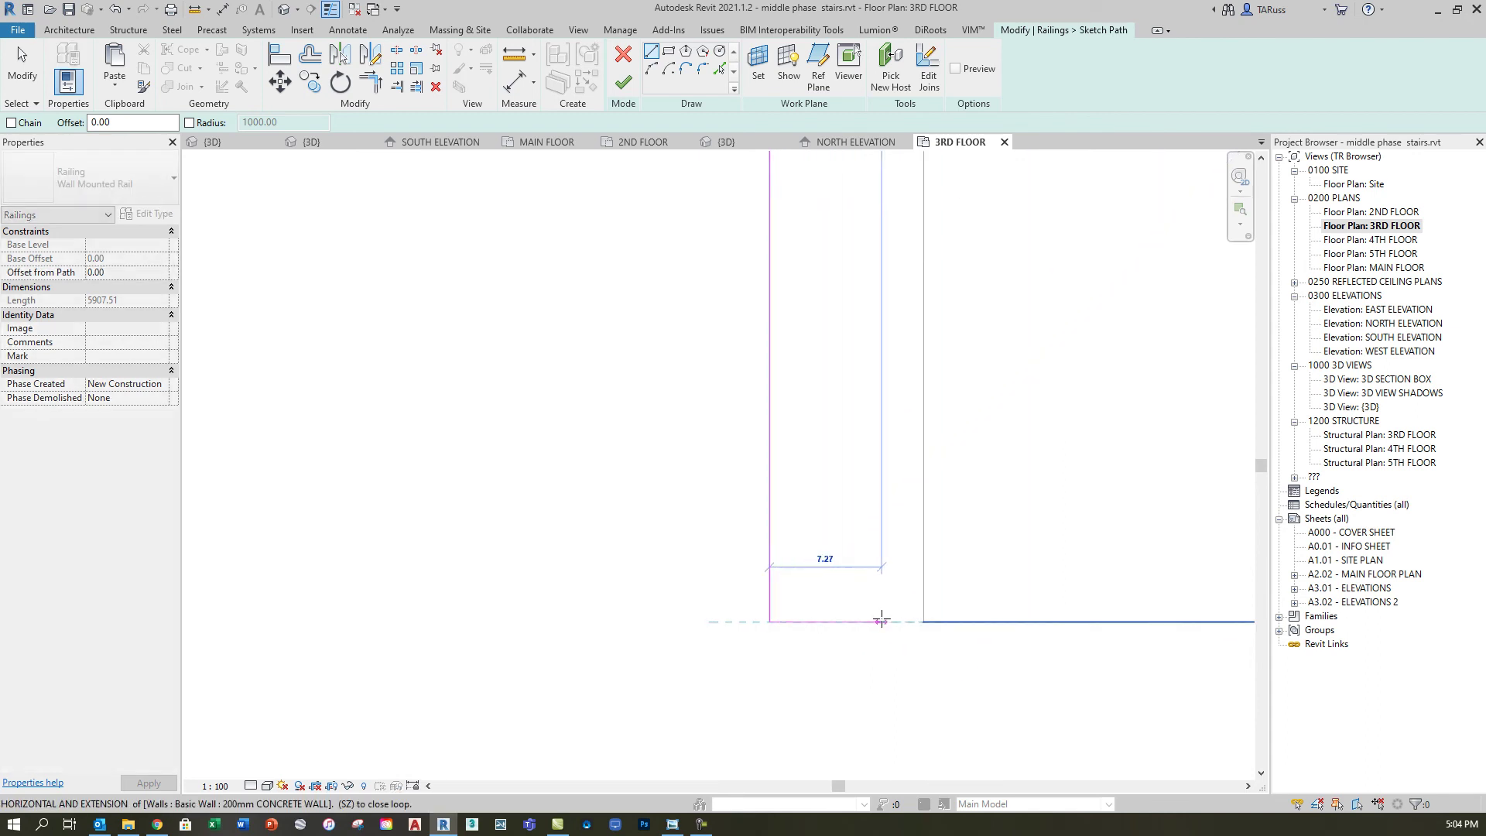
key("Return")
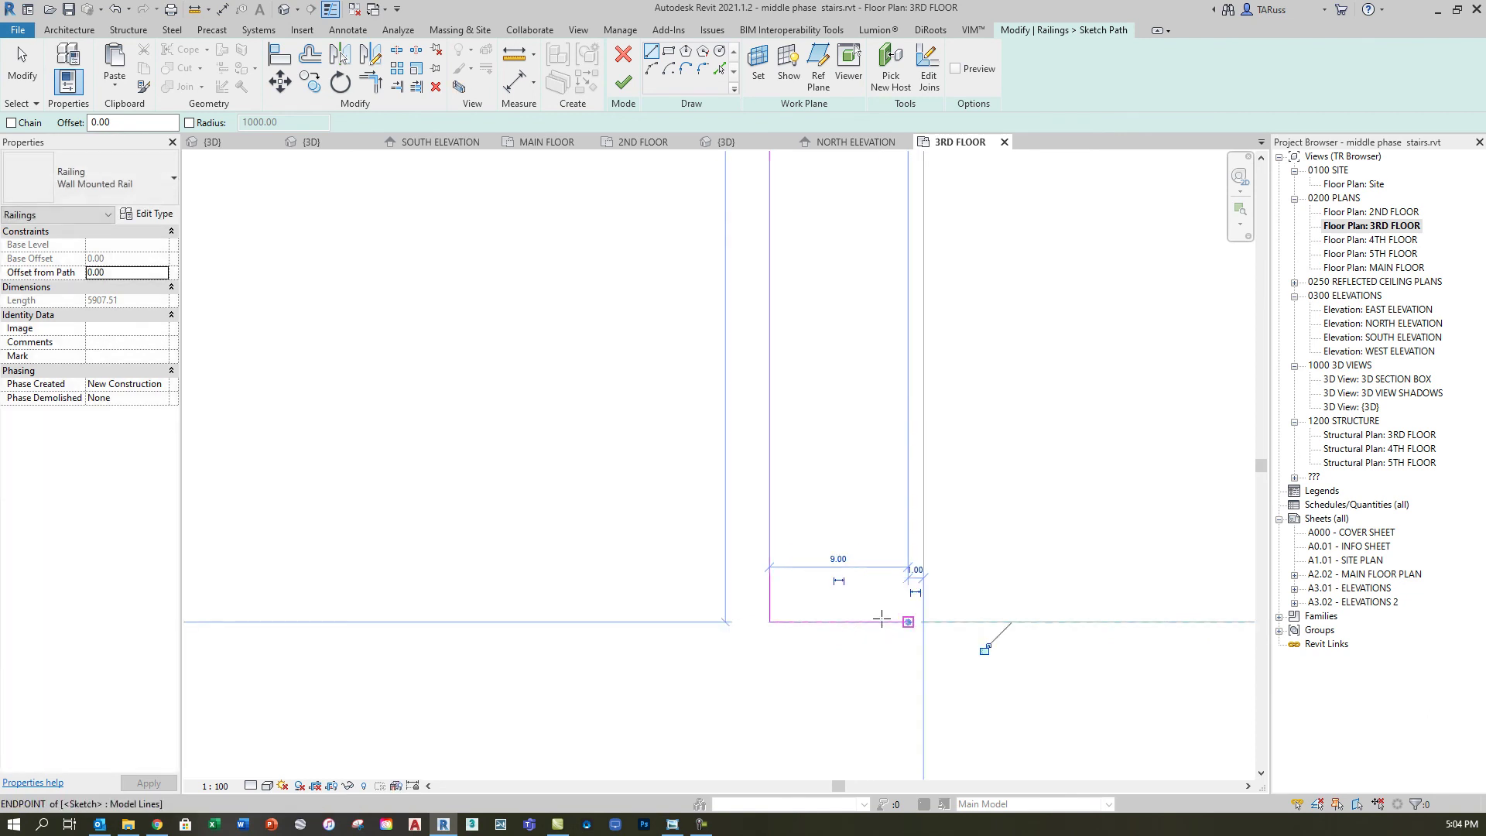
left_click(621, 84)
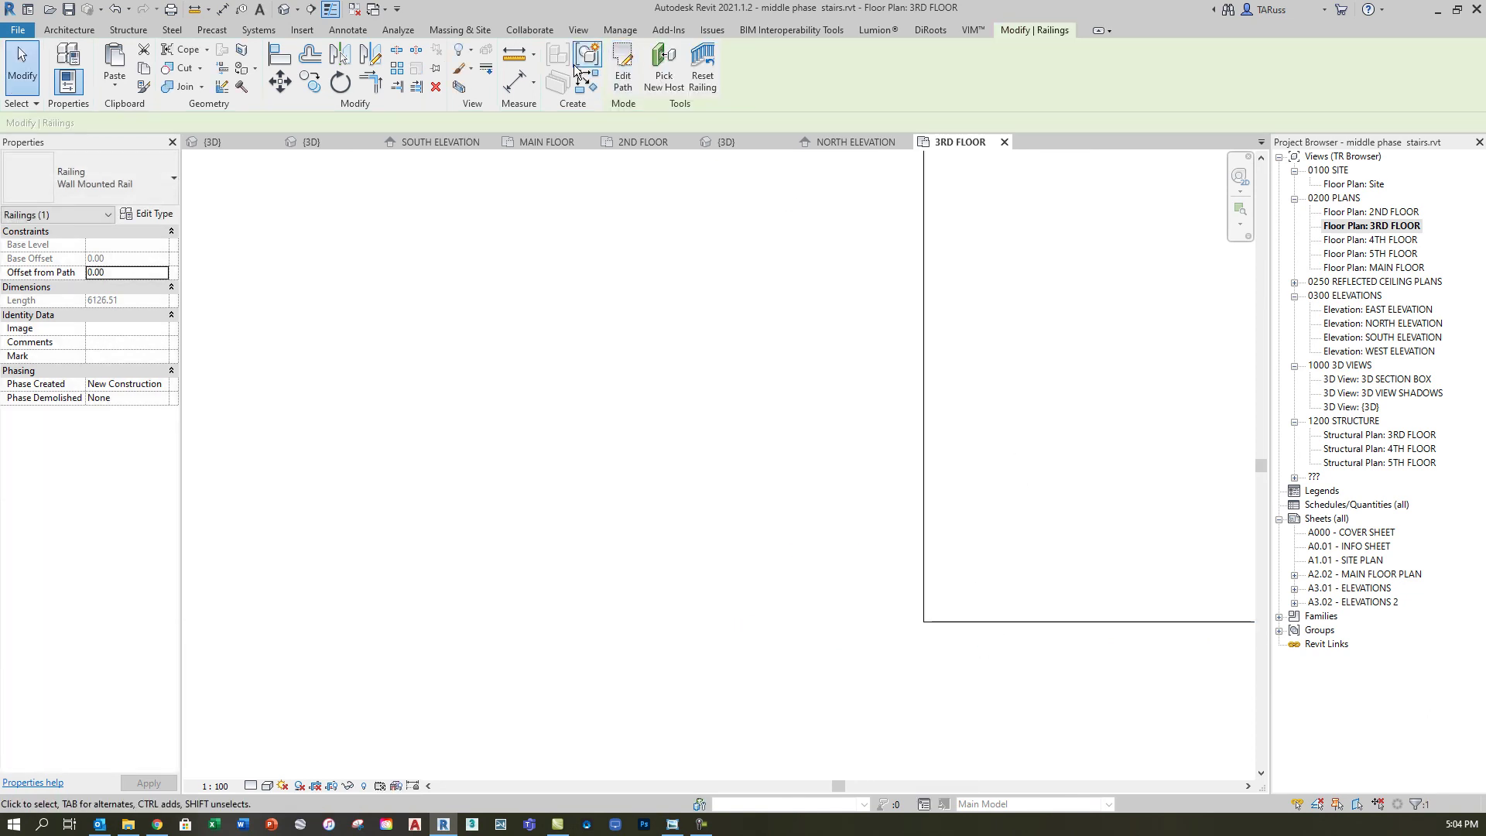
Step: Return to the 3D view and inspect the handrail return around the wall end at the top of the upper flight
scroll(792, 416, "down", 4)
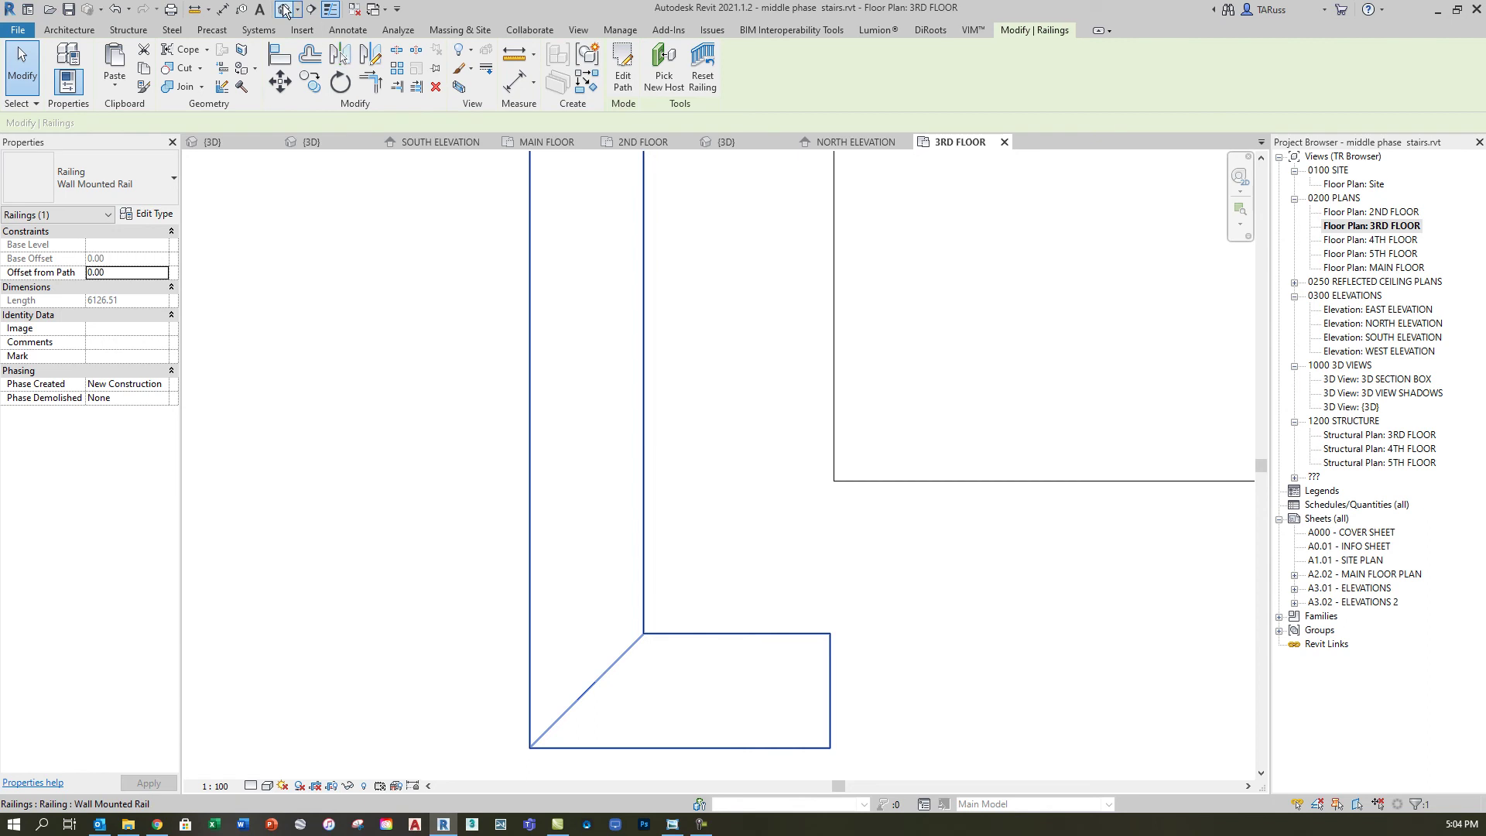
left_click(284, 9)
middle_click_drag(890, 290, 697, 364, "shift")
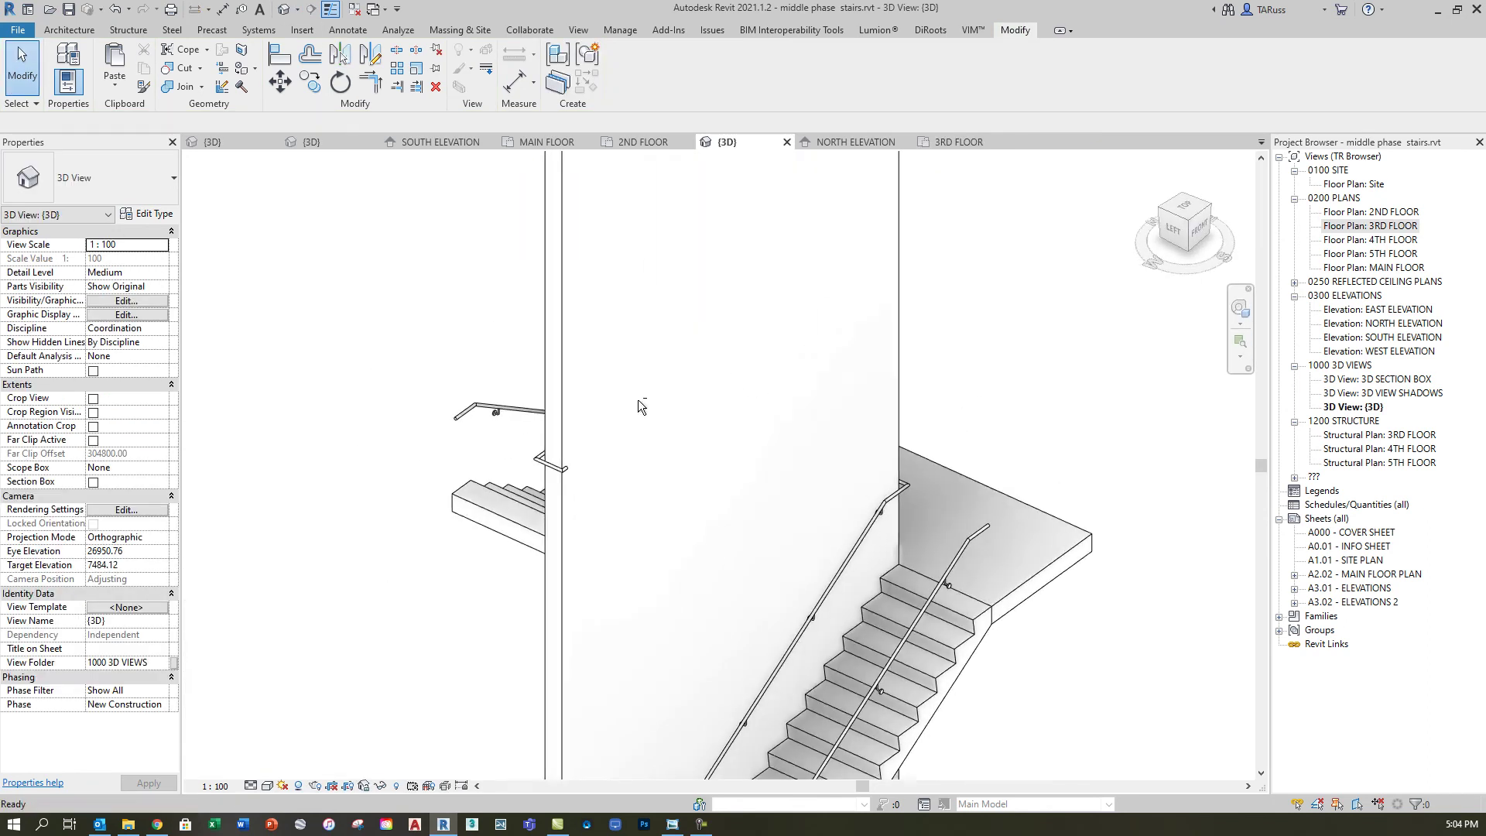
scroll(697, 364, "up", 10)
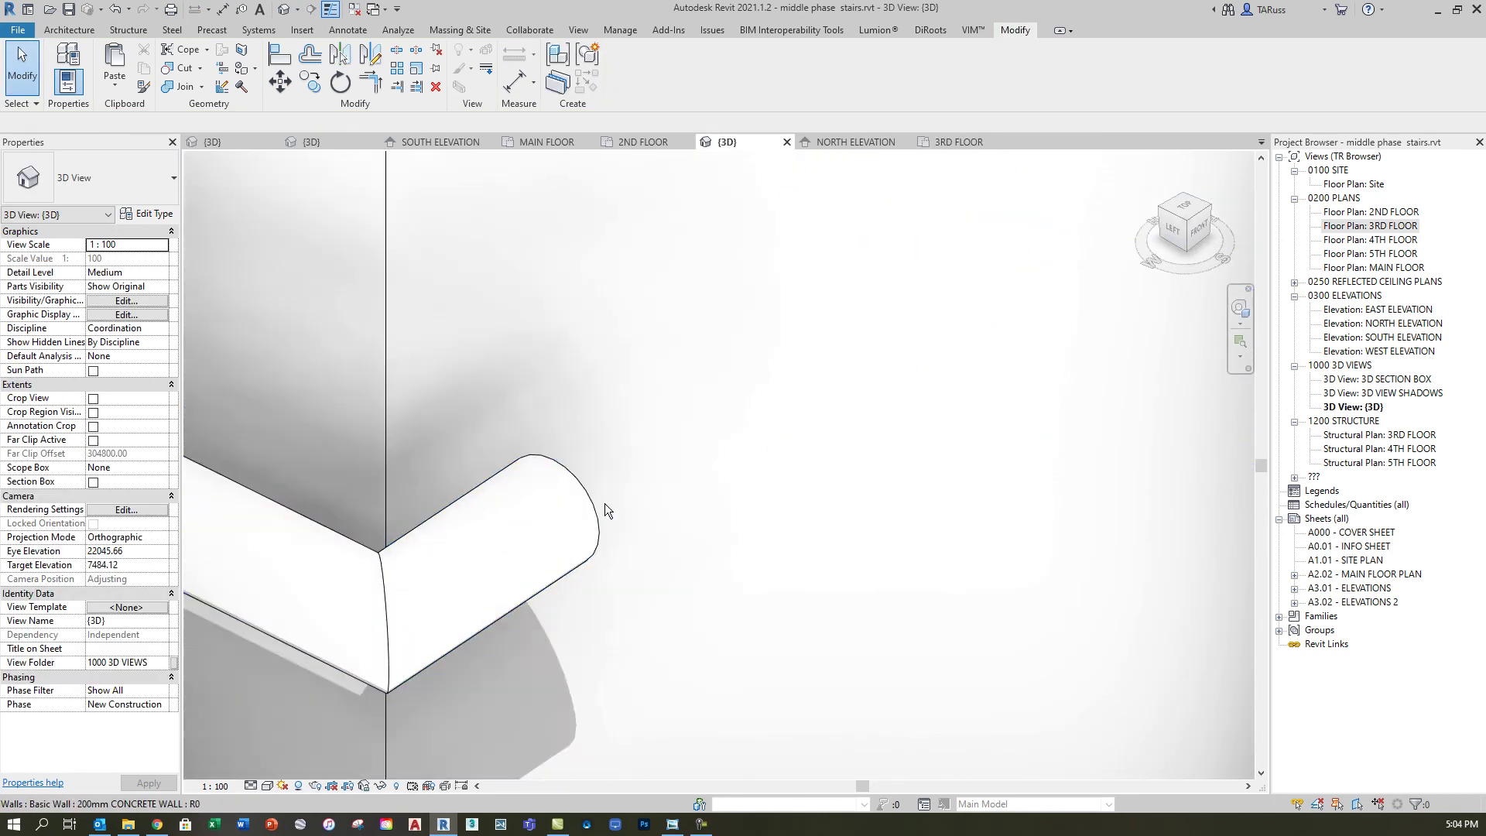
scroll(615, 480, "down", 8)
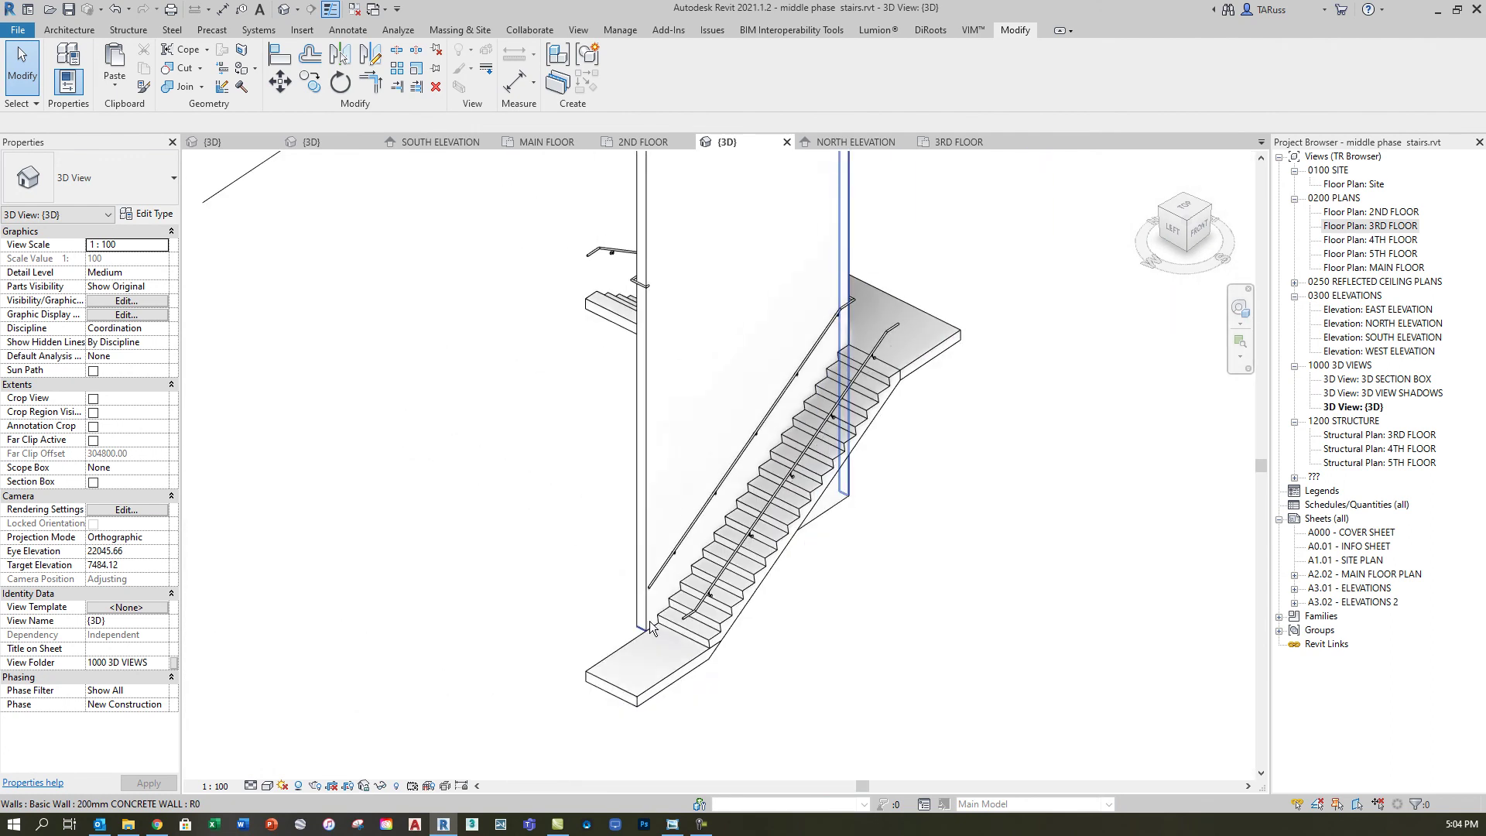
Step: Open the lower flight's wall-side railing path for editing in the MAIN FLOOR plan
scroll(673, 504, "up", 10)
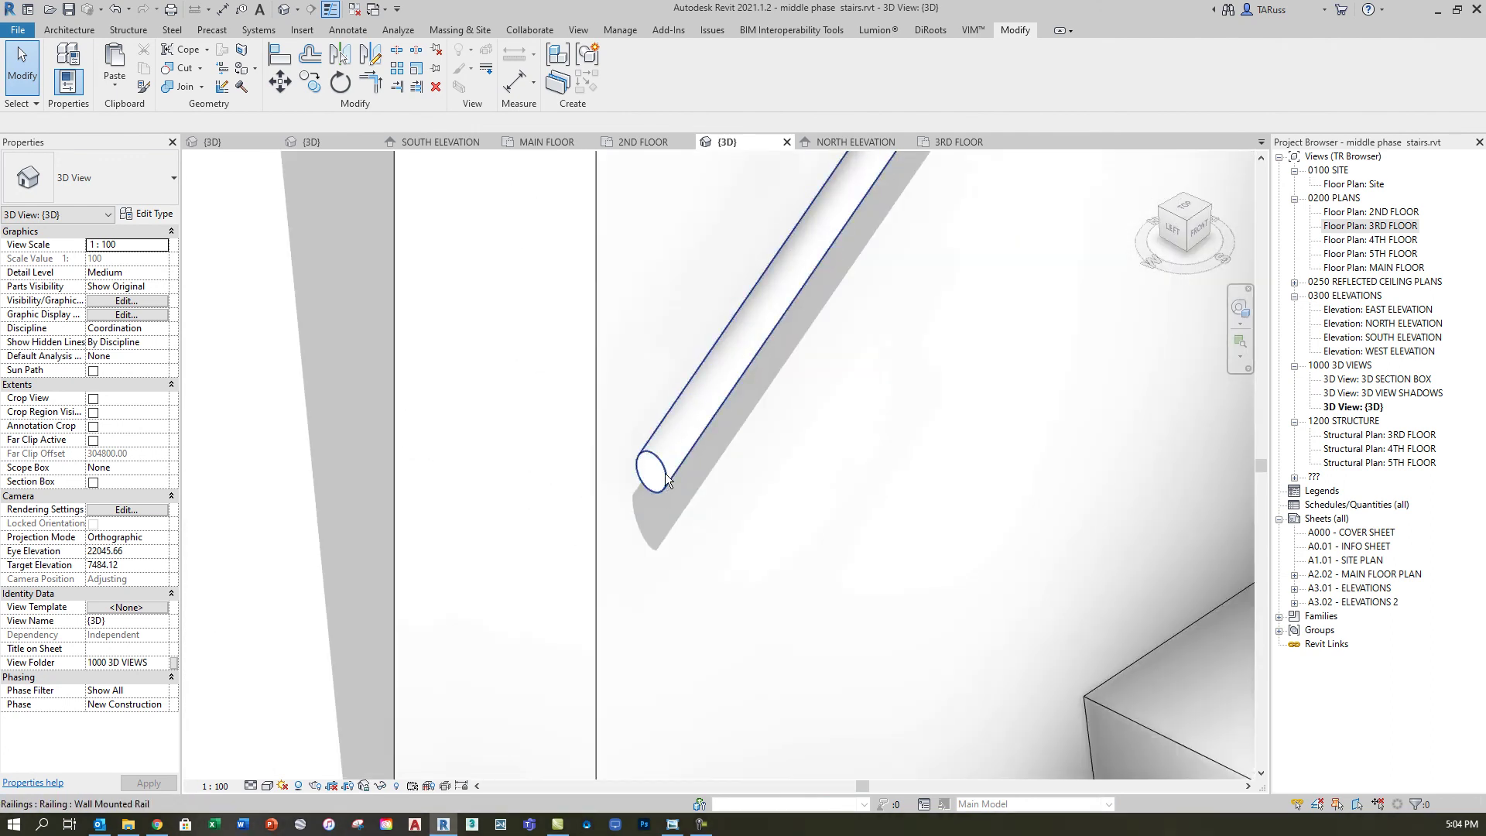
left_click(667, 476)
left_click(623, 69)
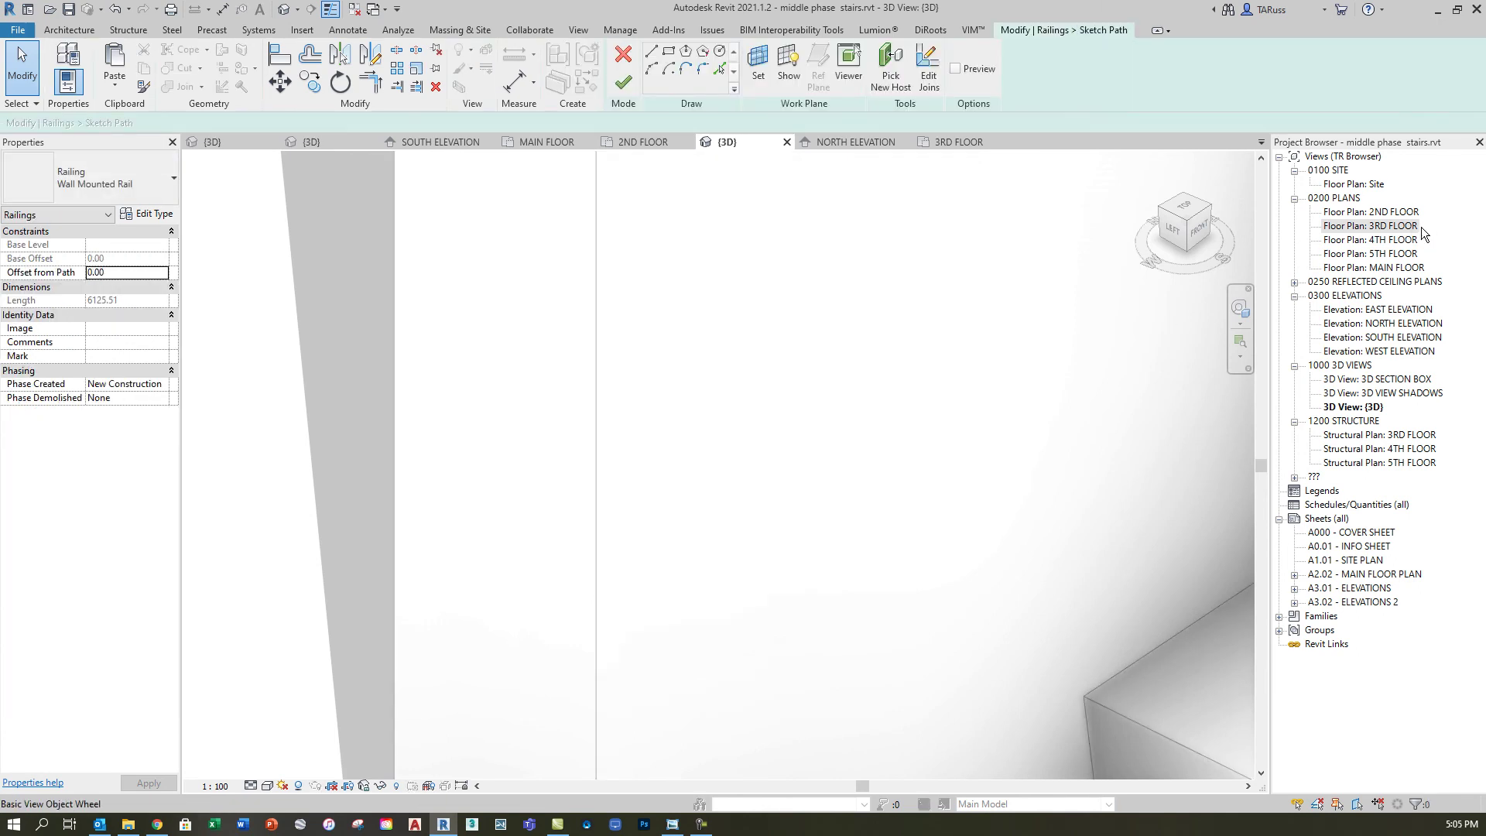
double_click(1373, 268)
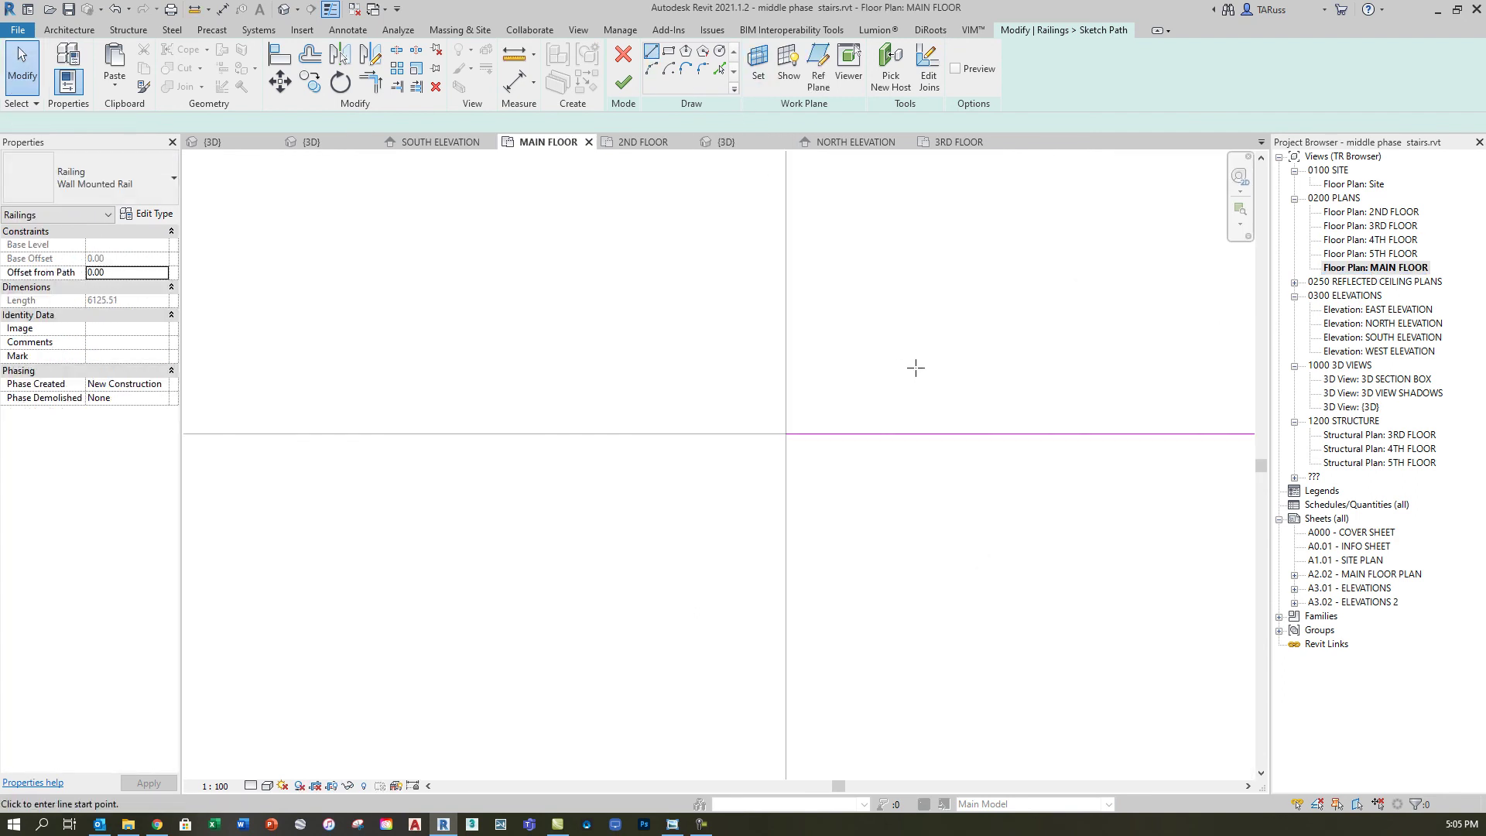
Step: Draw a 1 mm line extending the lower flight's wall-side path past its bottom end, and finish the path sketch
scroll(666, 436, "up", 5)
scroll(674, 421, "up", 5)
scroll(774, 473, "up", 3)
left_click(861, 454)
type("1")
key("Return")
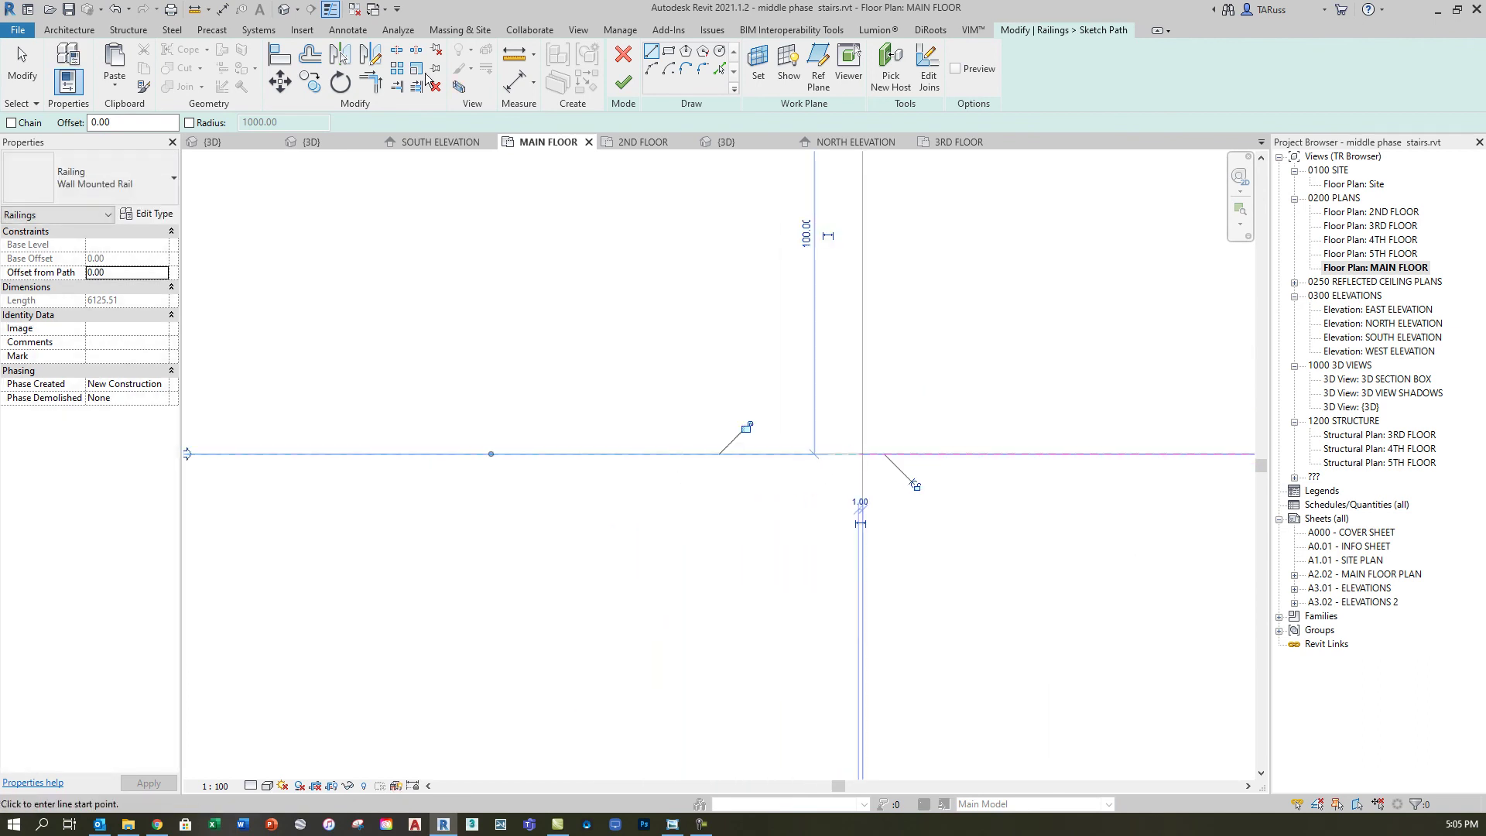
left_click(27, 75)
scroll(860, 465, "down", 5)
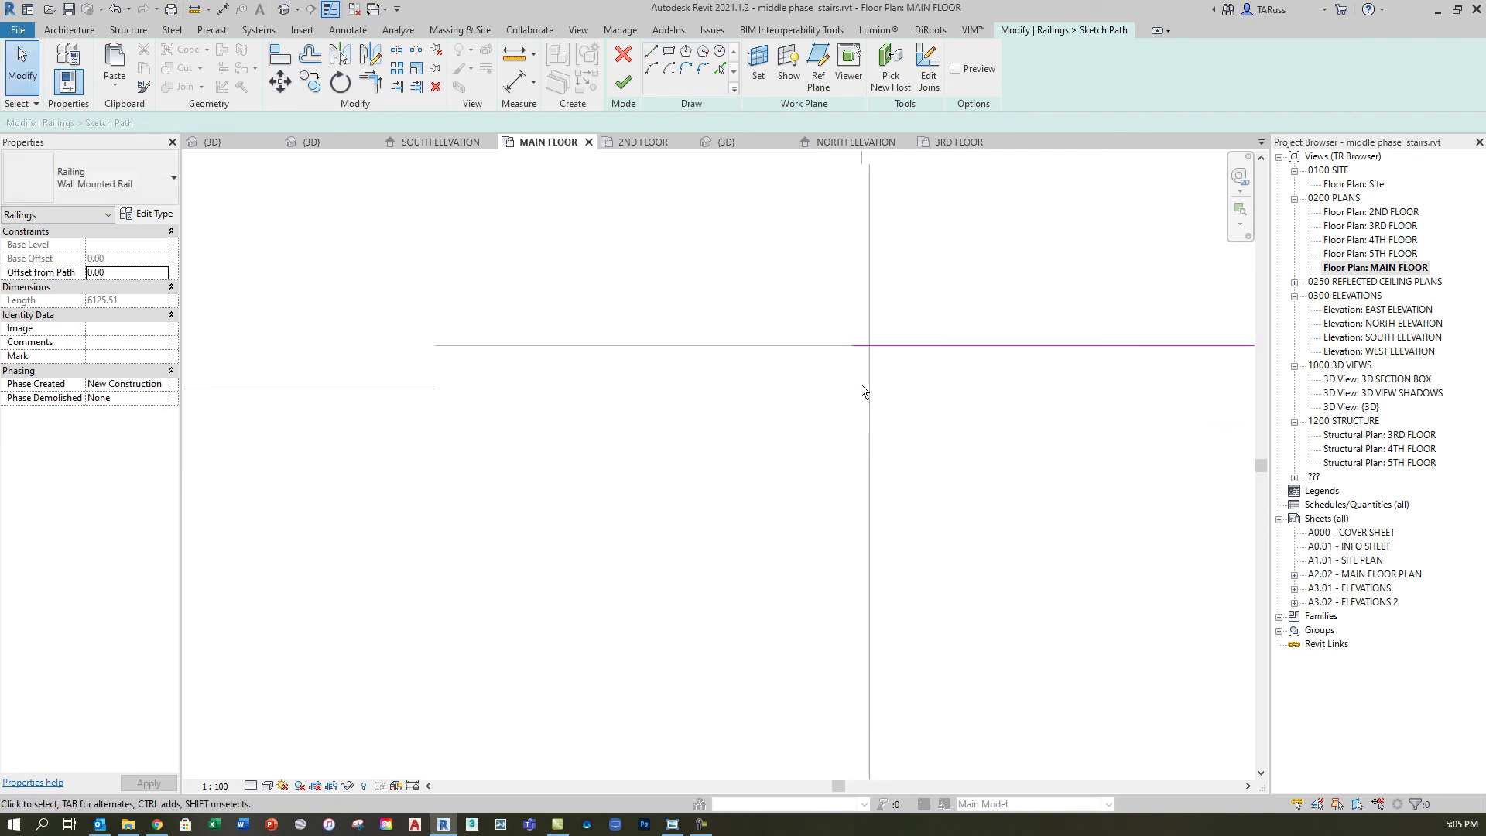
left_click(623, 81)
Step: Return to the 3D view and examine the extended handrail end at the bottom of the lower flight and the whole staircase
left_click(726, 141)
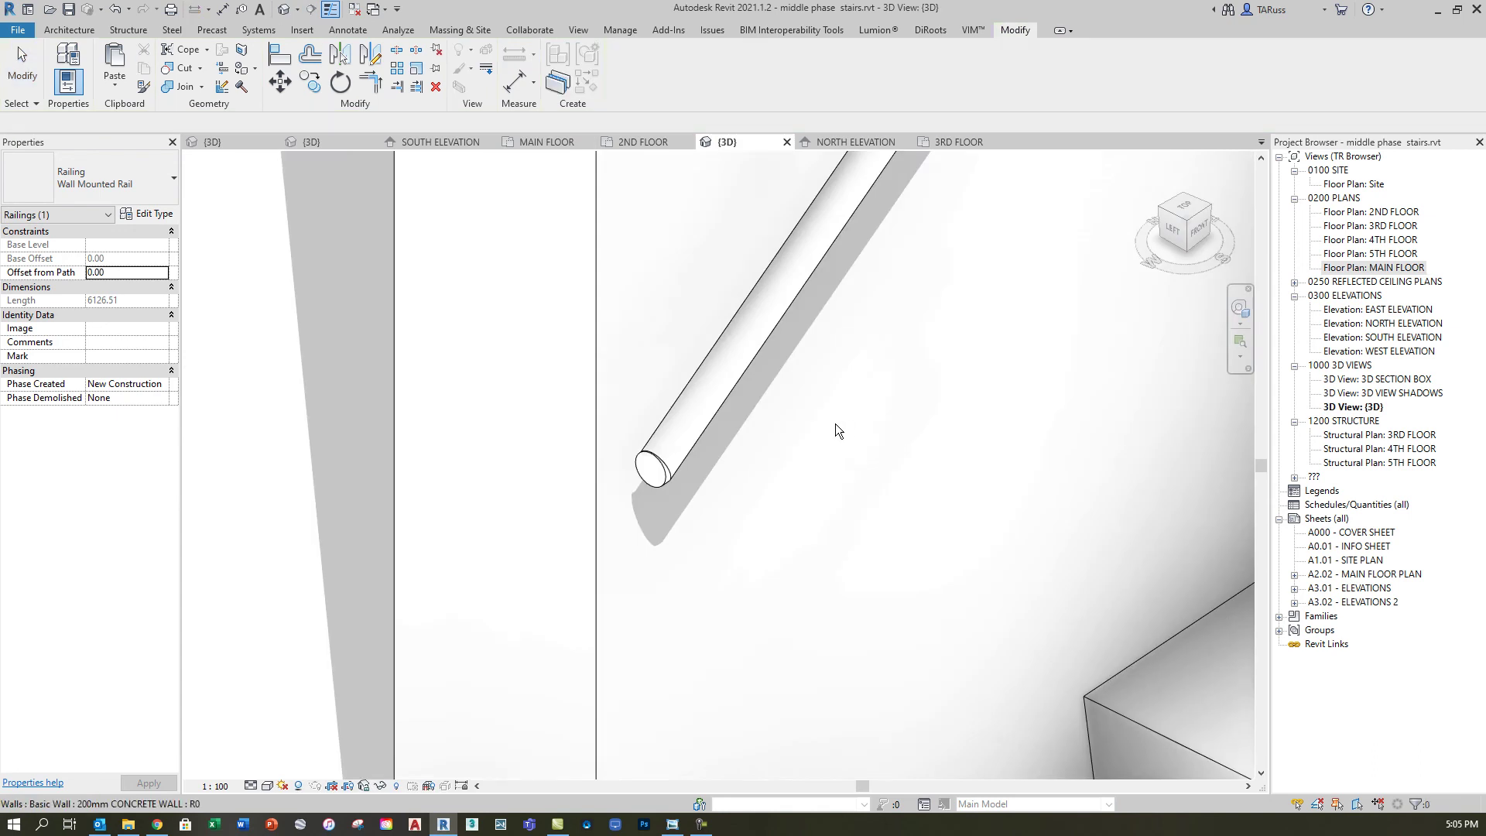
scroll(835, 424, "down", 3)
scroll(768, 458, "up", 5)
scroll(722, 474, "down", 5)
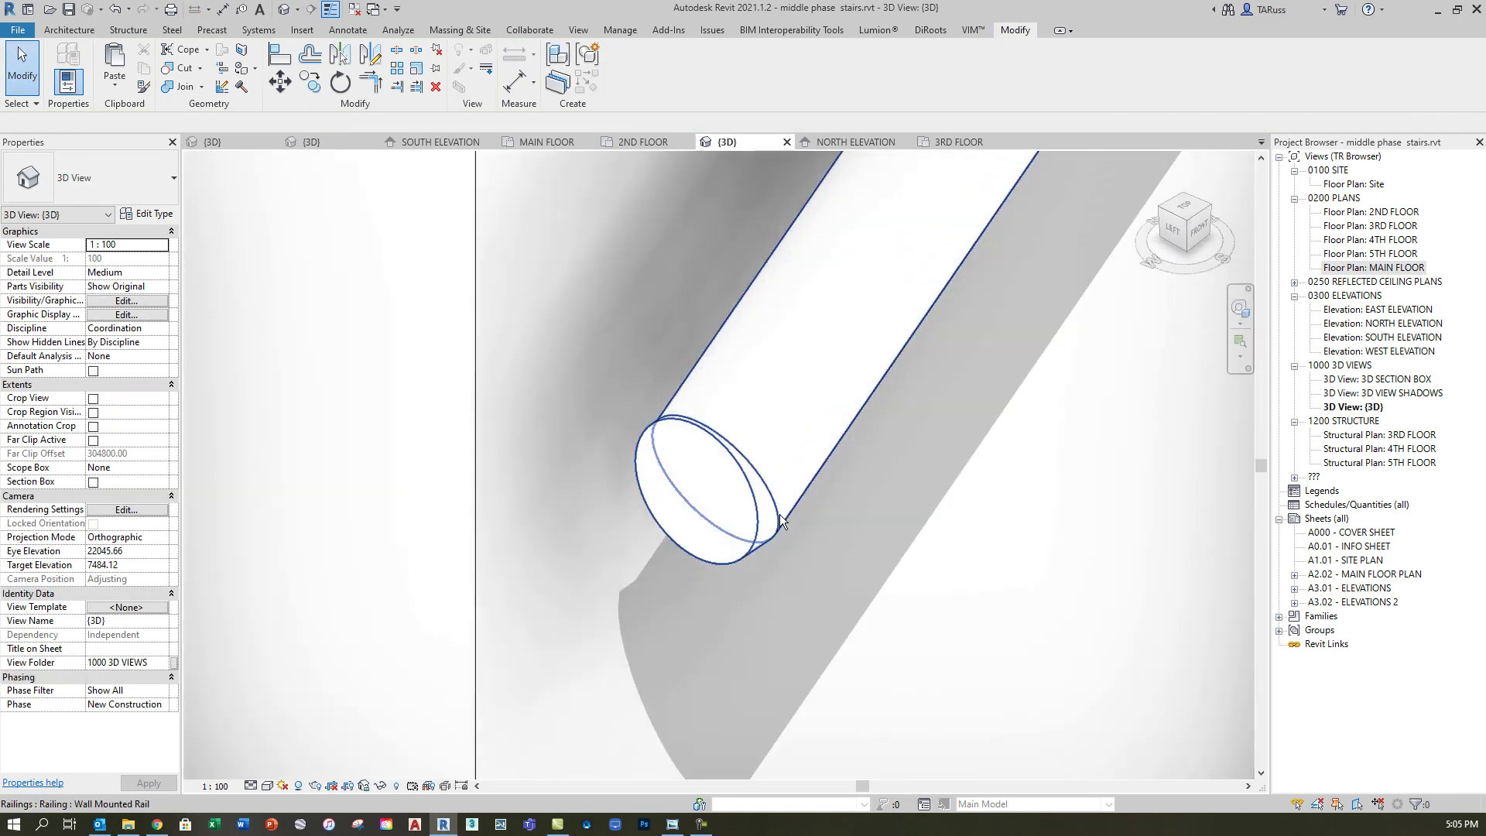
scroll(716, 467, "down", 5)
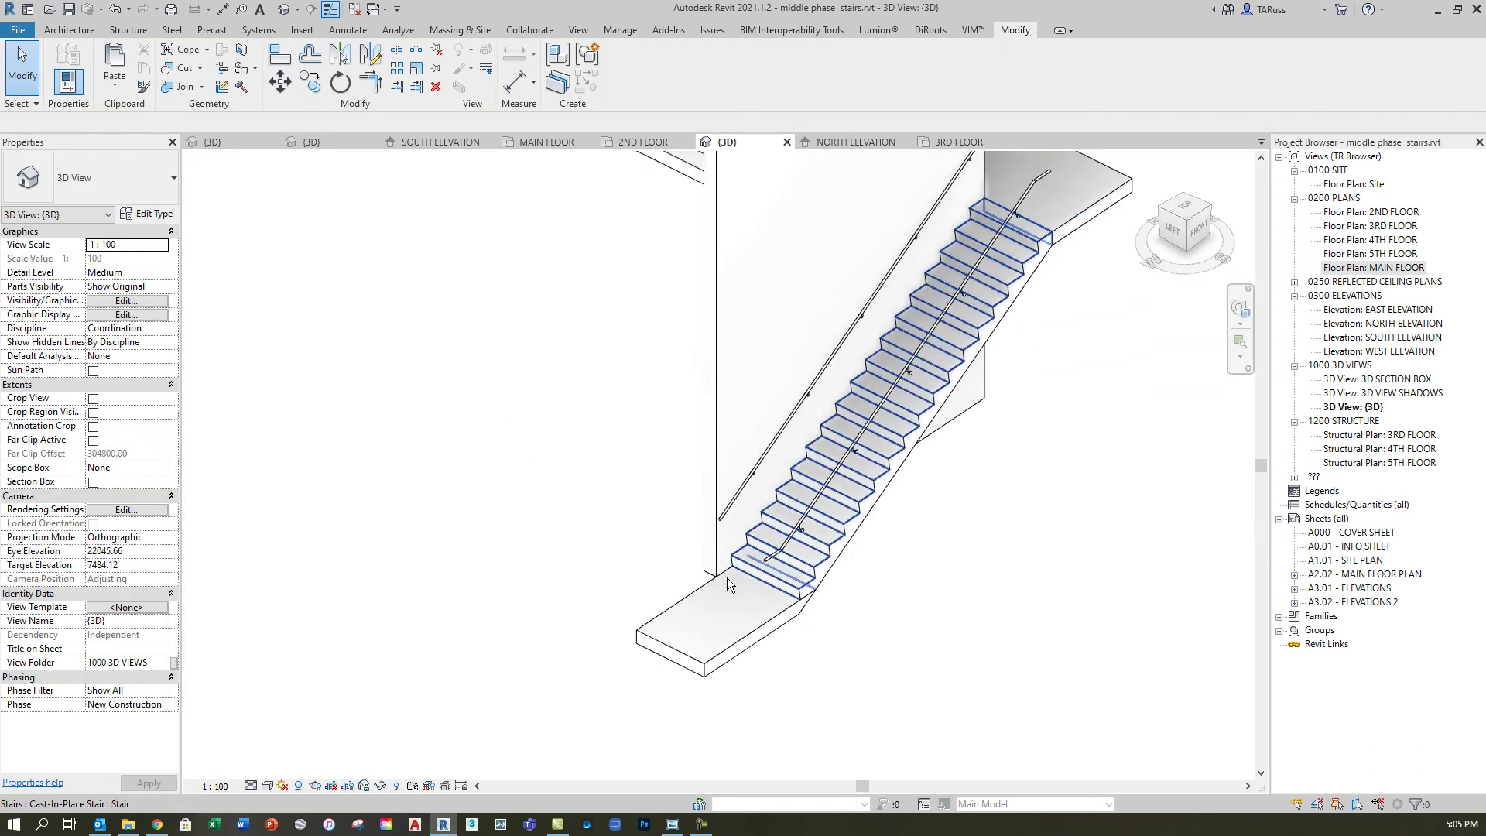
middle_click_drag(968, 654, 954, 615, "shift")
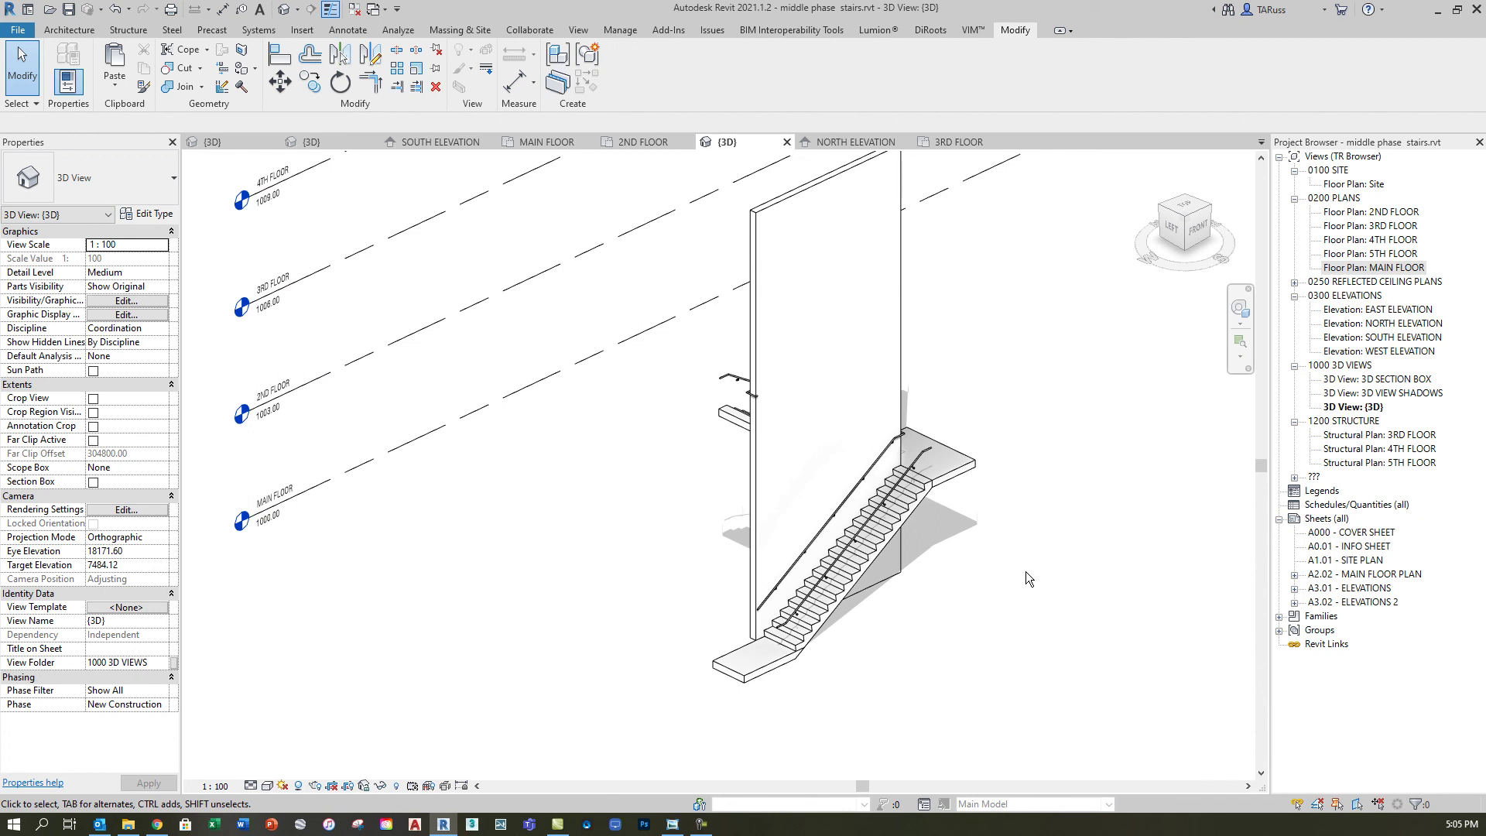
scroll(1000, 537, "down", 2)
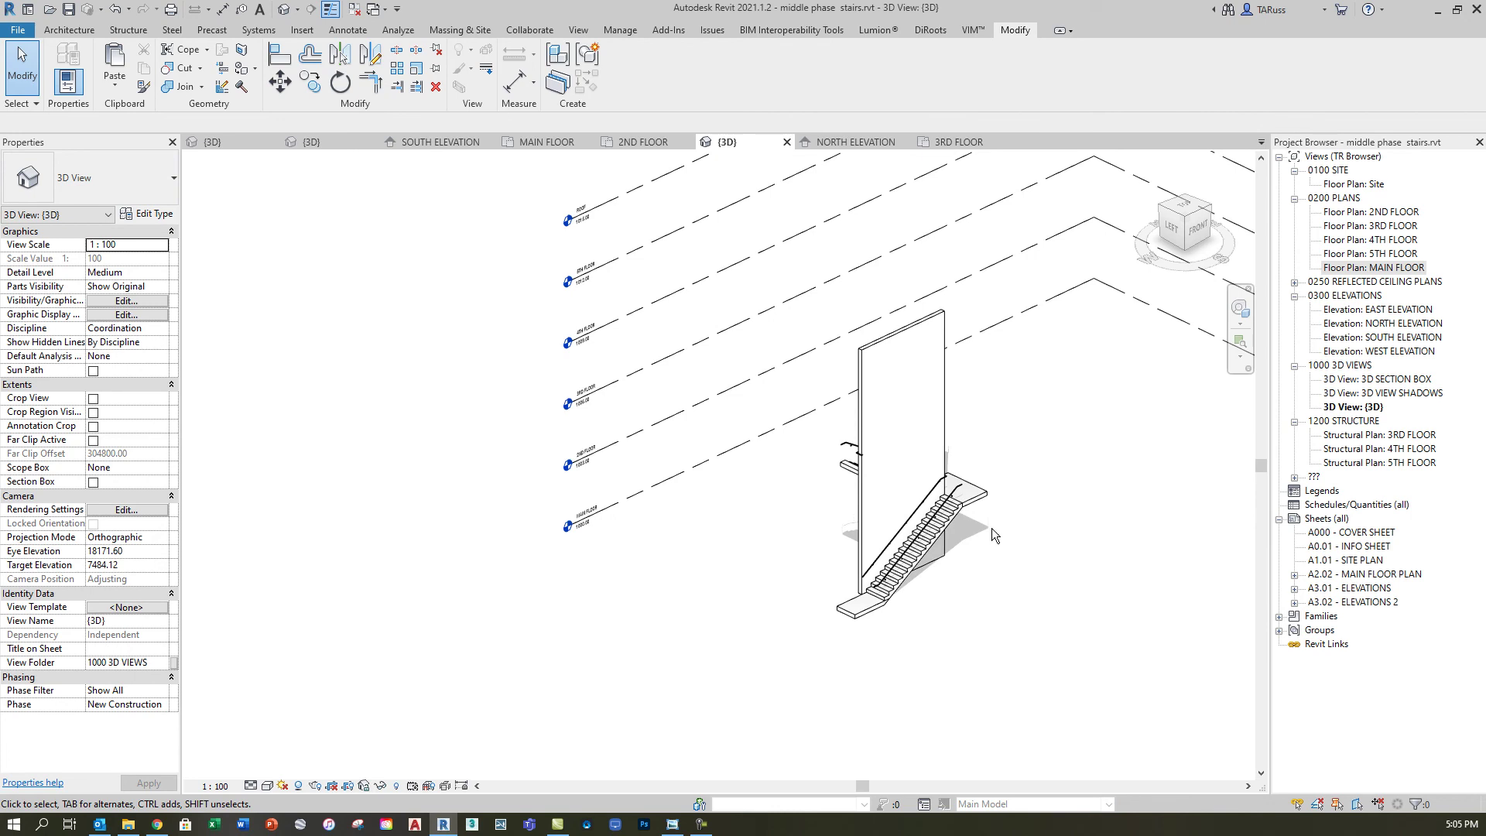
scroll(1010, 545, "up", 2)
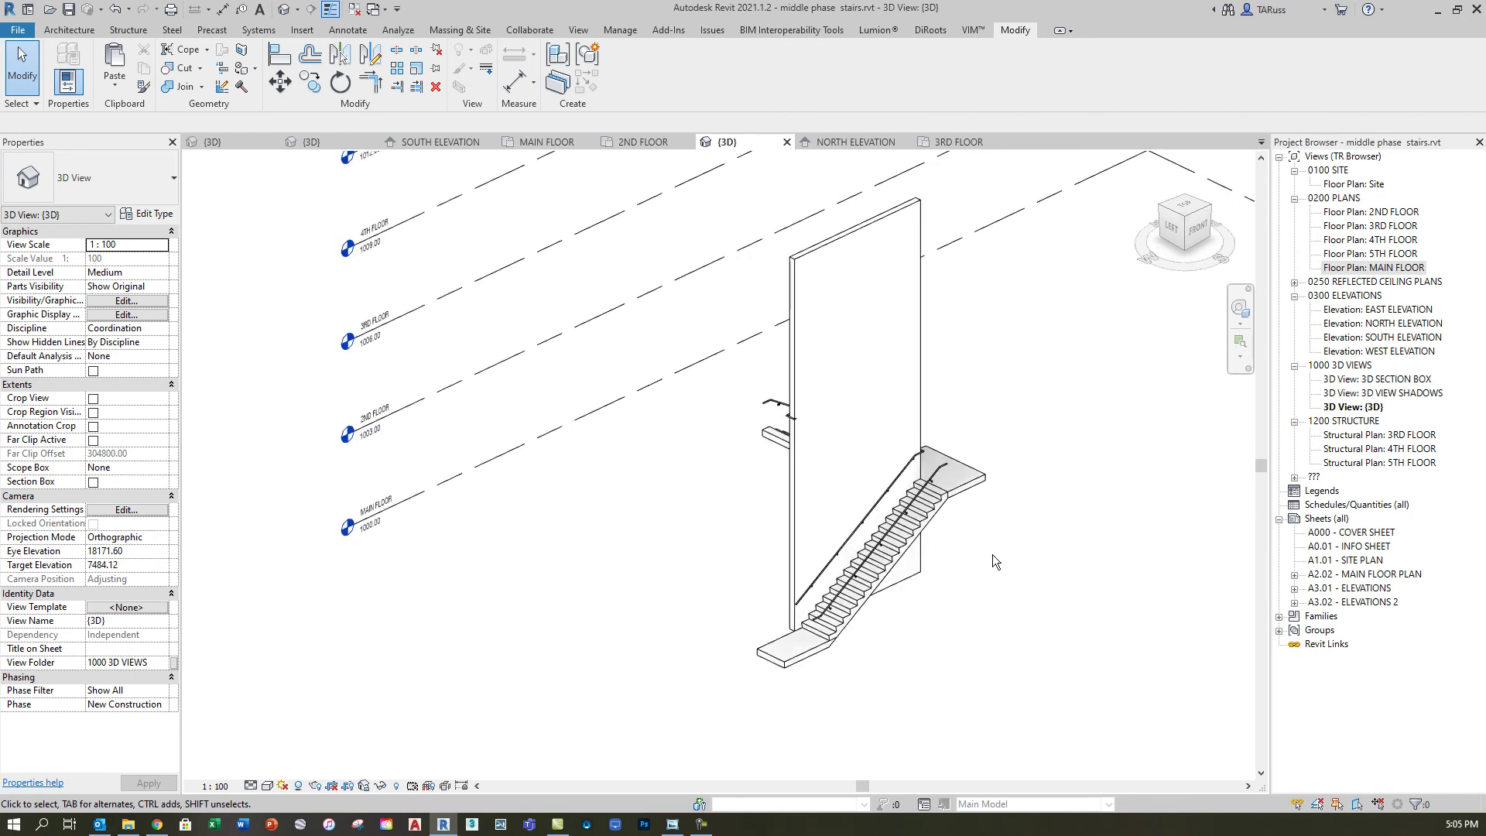
Step: Set the 3D view to Wireframe and select both stair flights, their landings and all handrails, excluding the wall
left_click(268, 786)
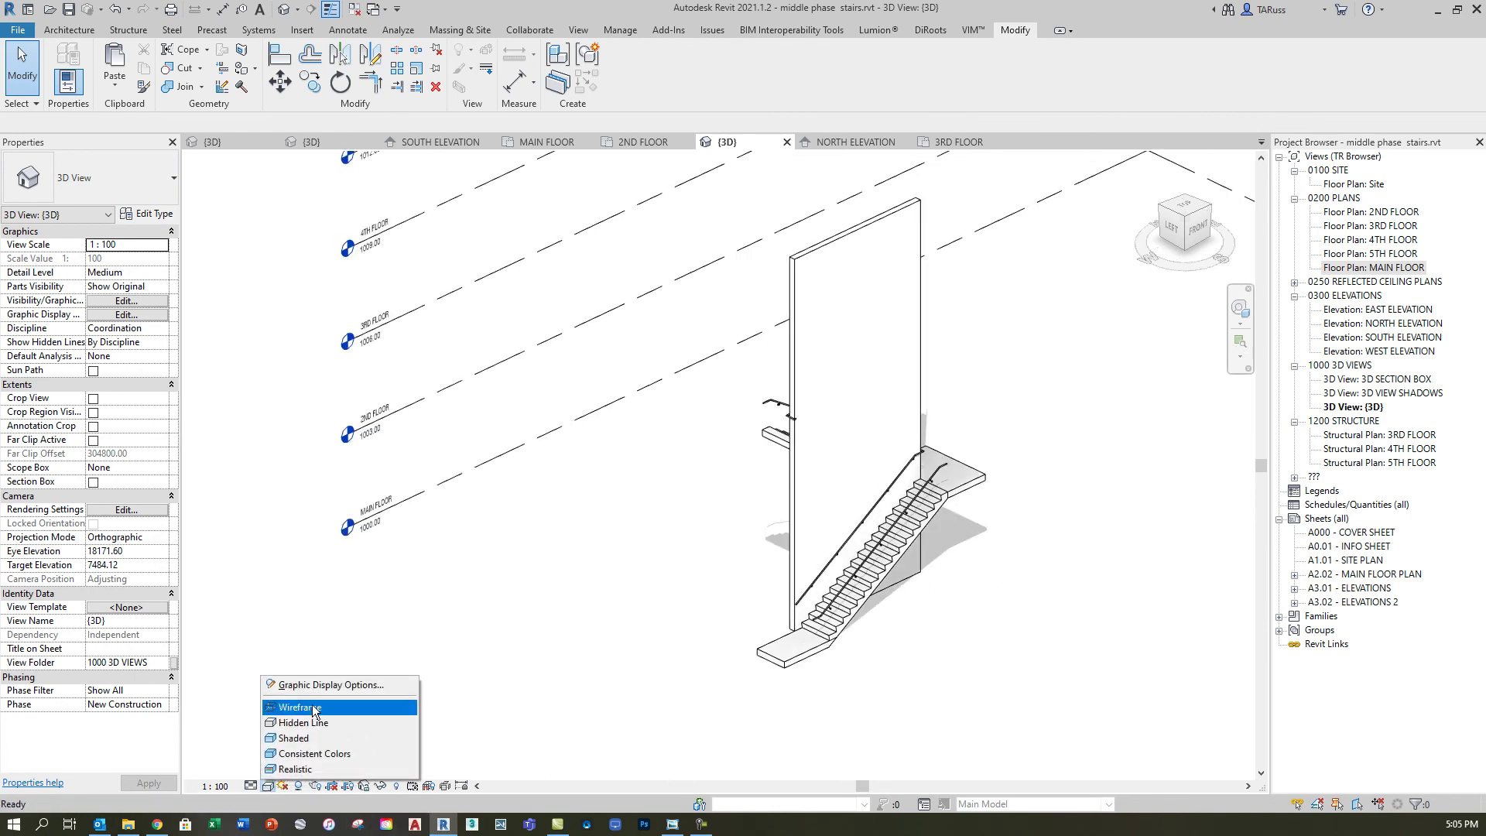
left_click(316, 707)
scroll(677, 418, "down", 2)
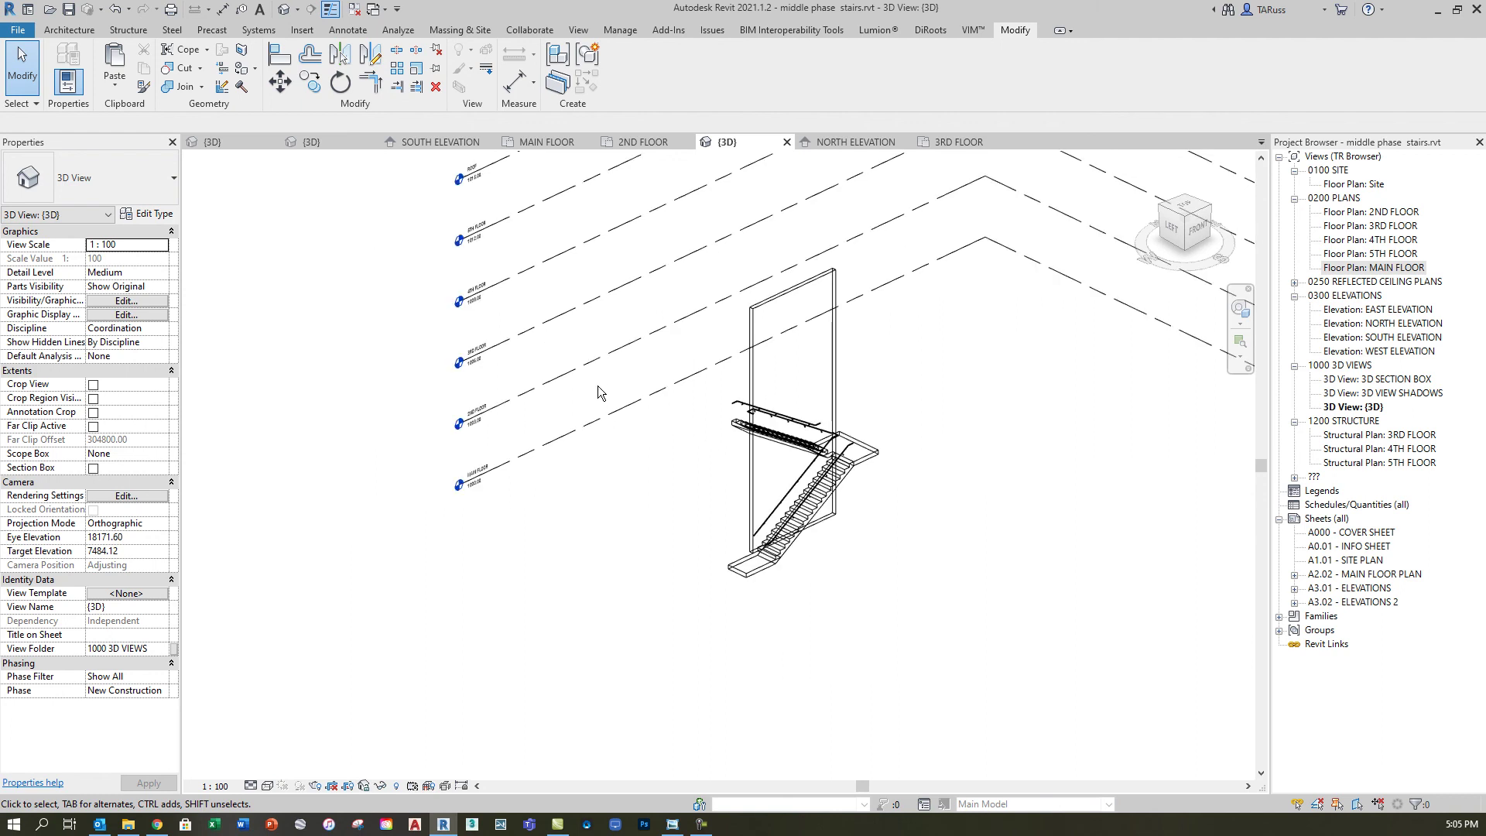
left_click_drag(602, 391, 973, 673)
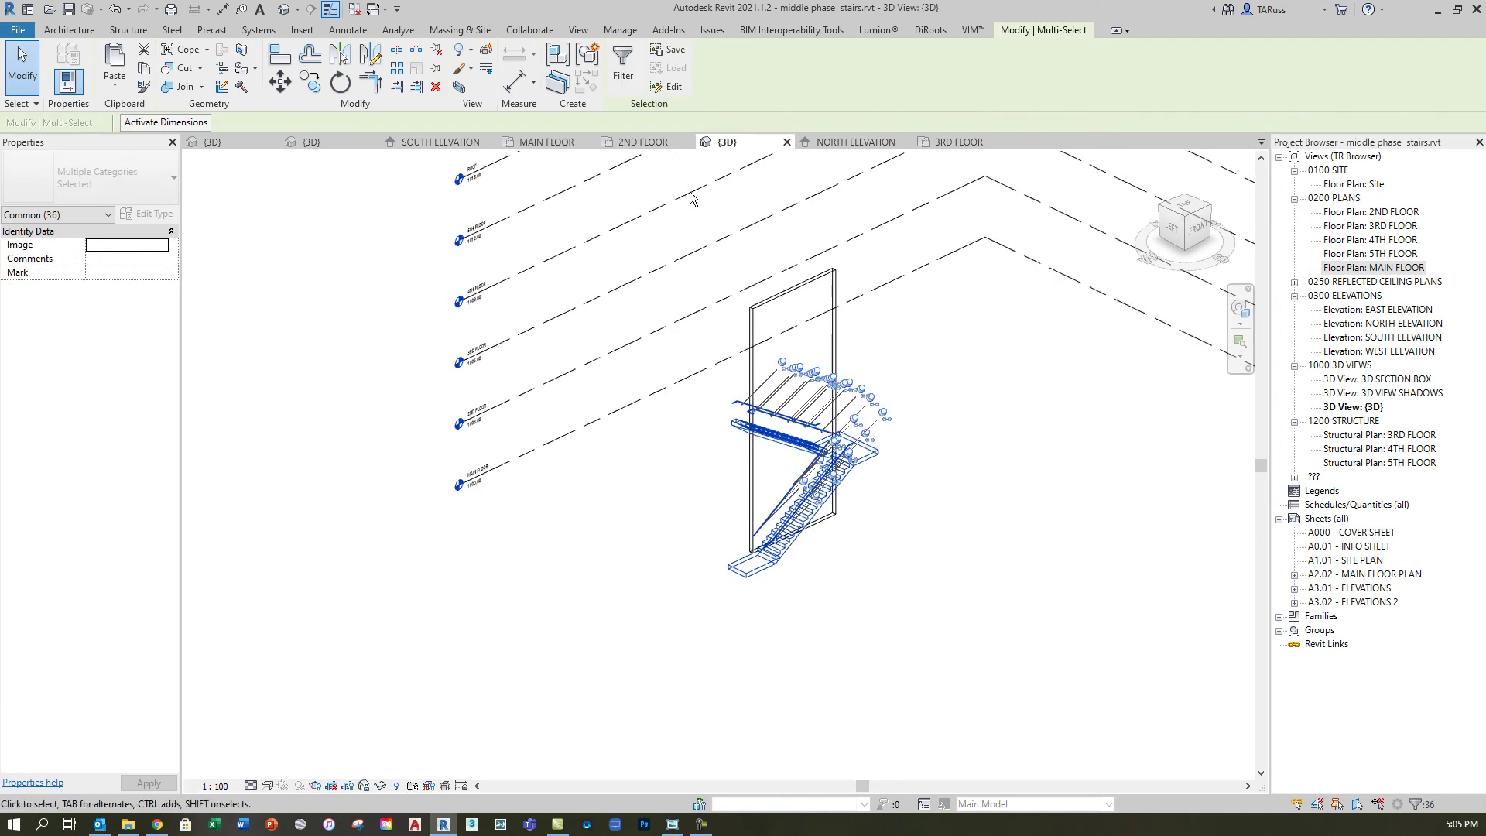
scroll(822, 521, "up", 4)
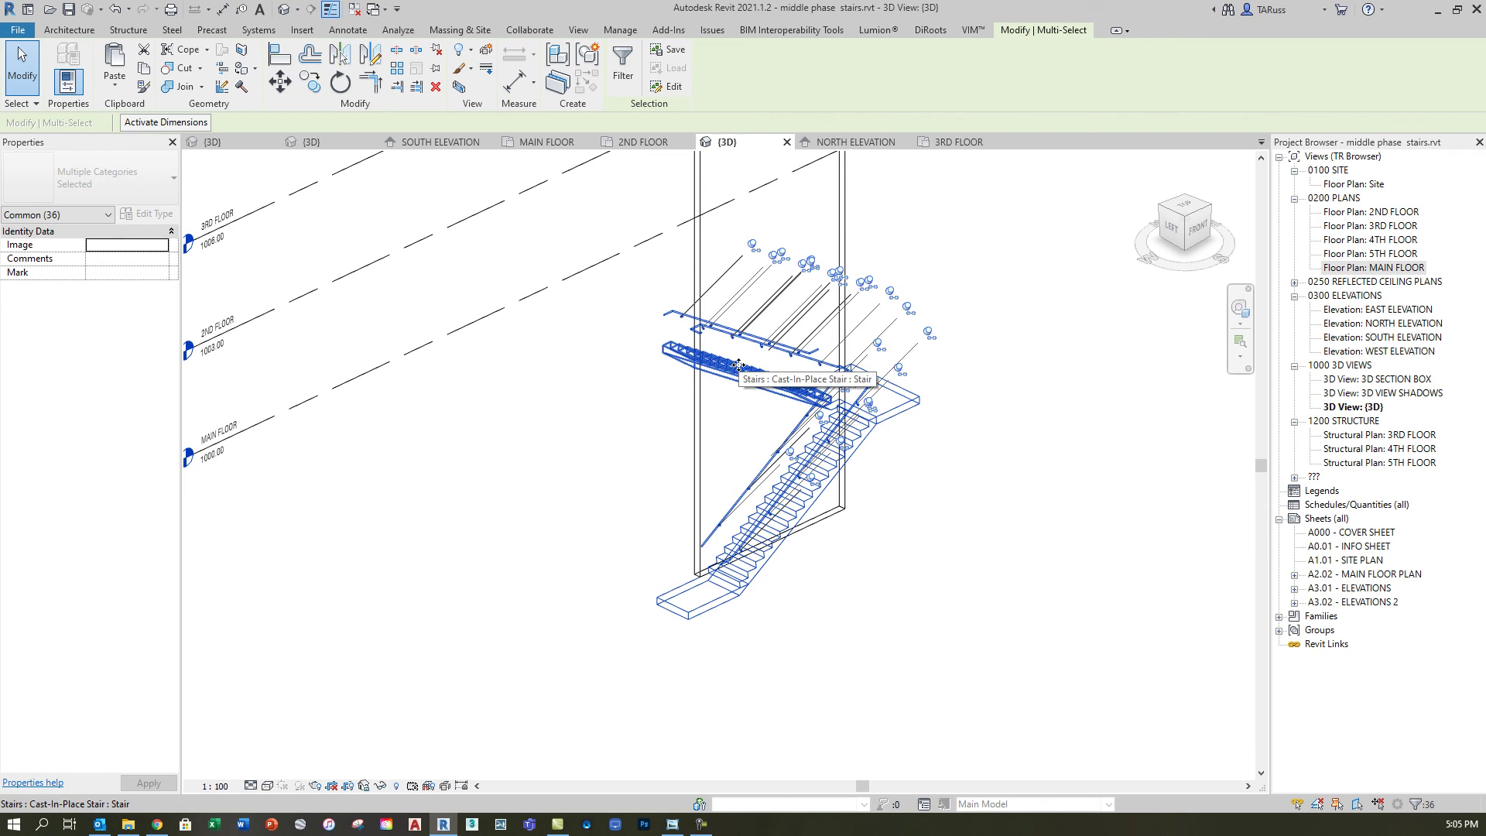
Step: Paste a copy of the selected stairs, landings and handrails aligned to the 3RD FLOOR level
left_click(115, 87)
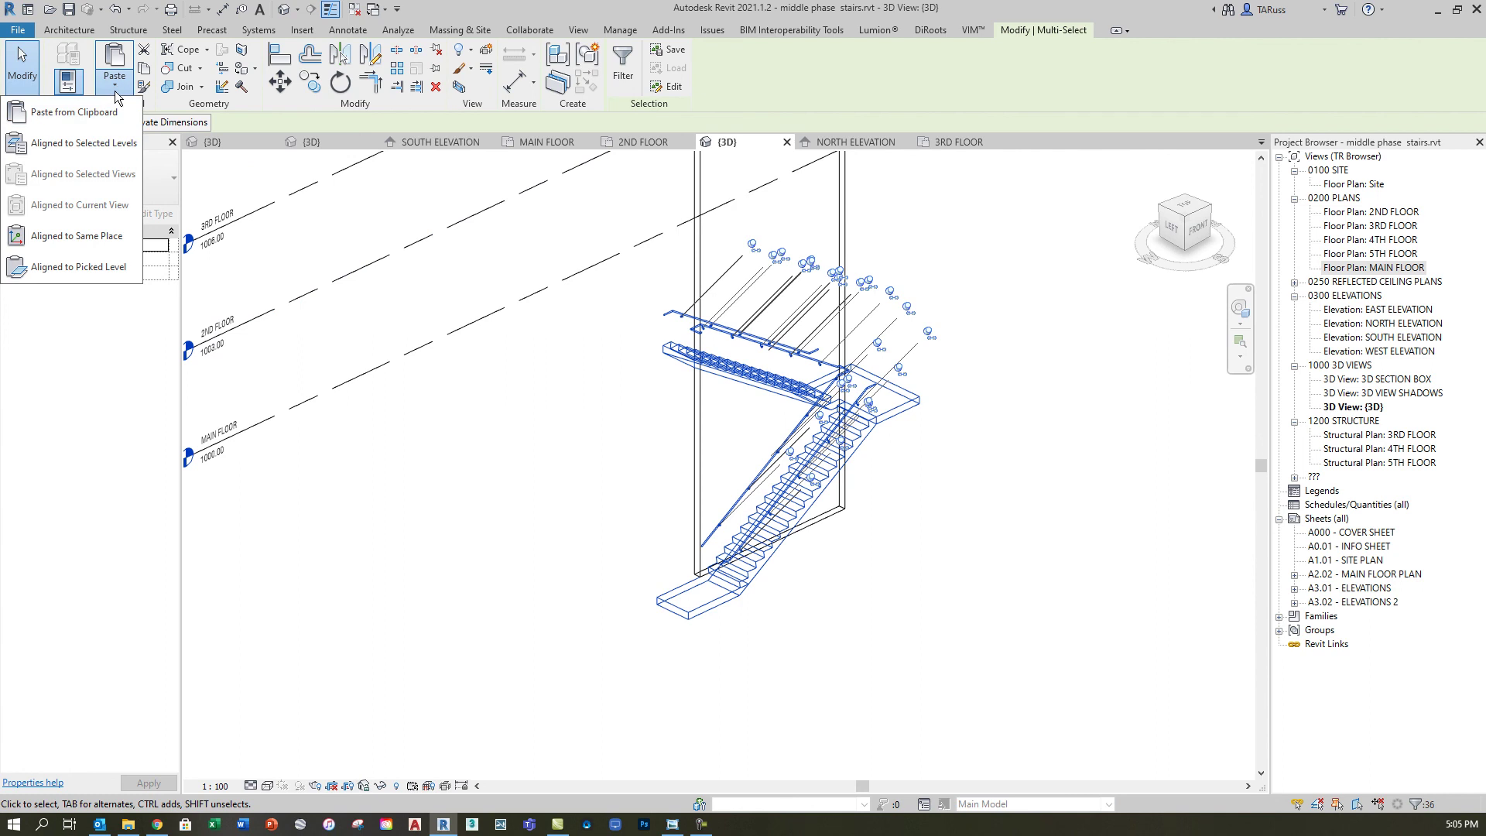
left_click(85, 145)
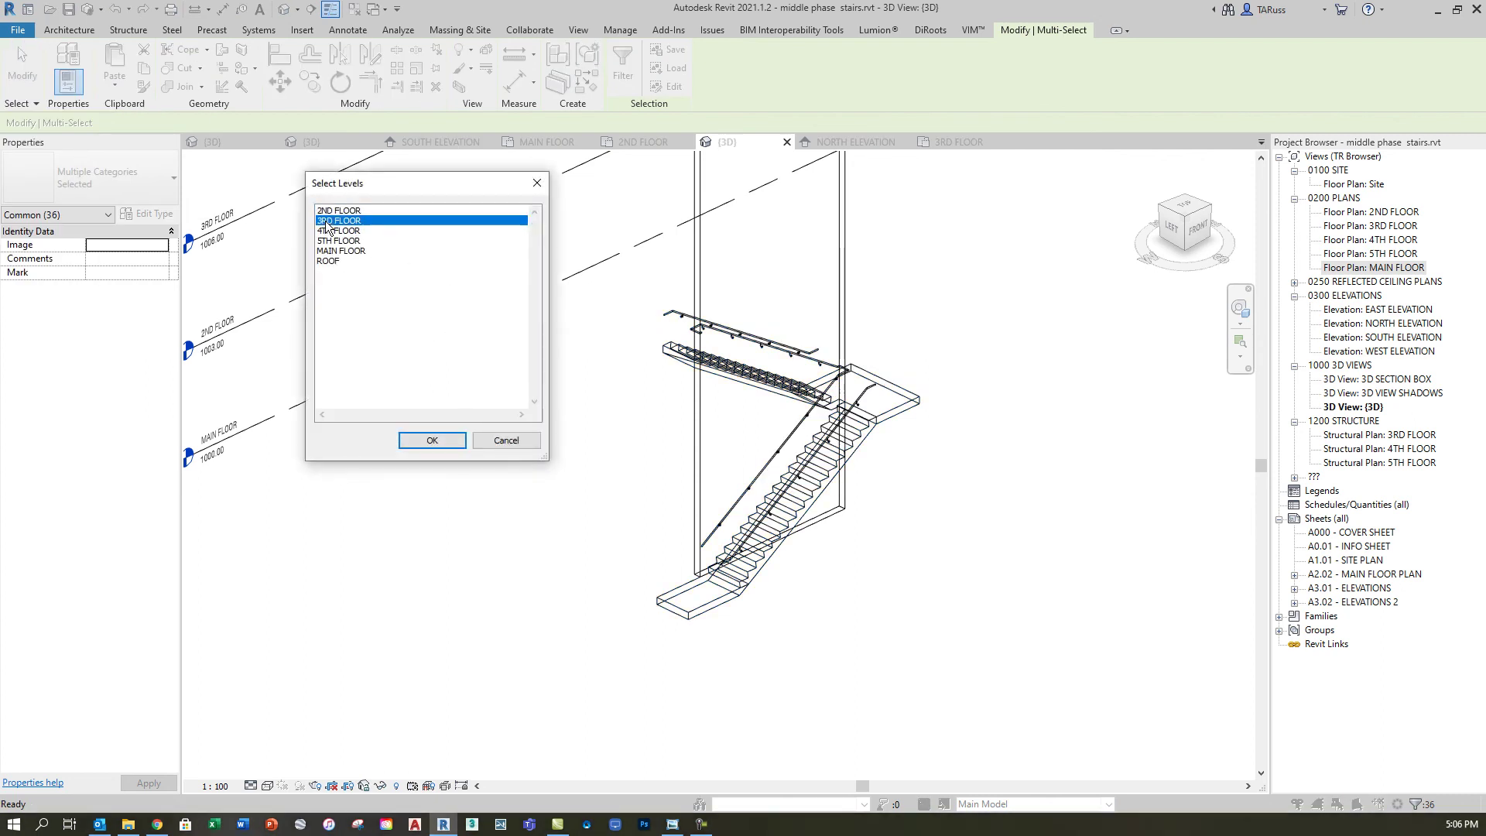
left_click(422, 448)
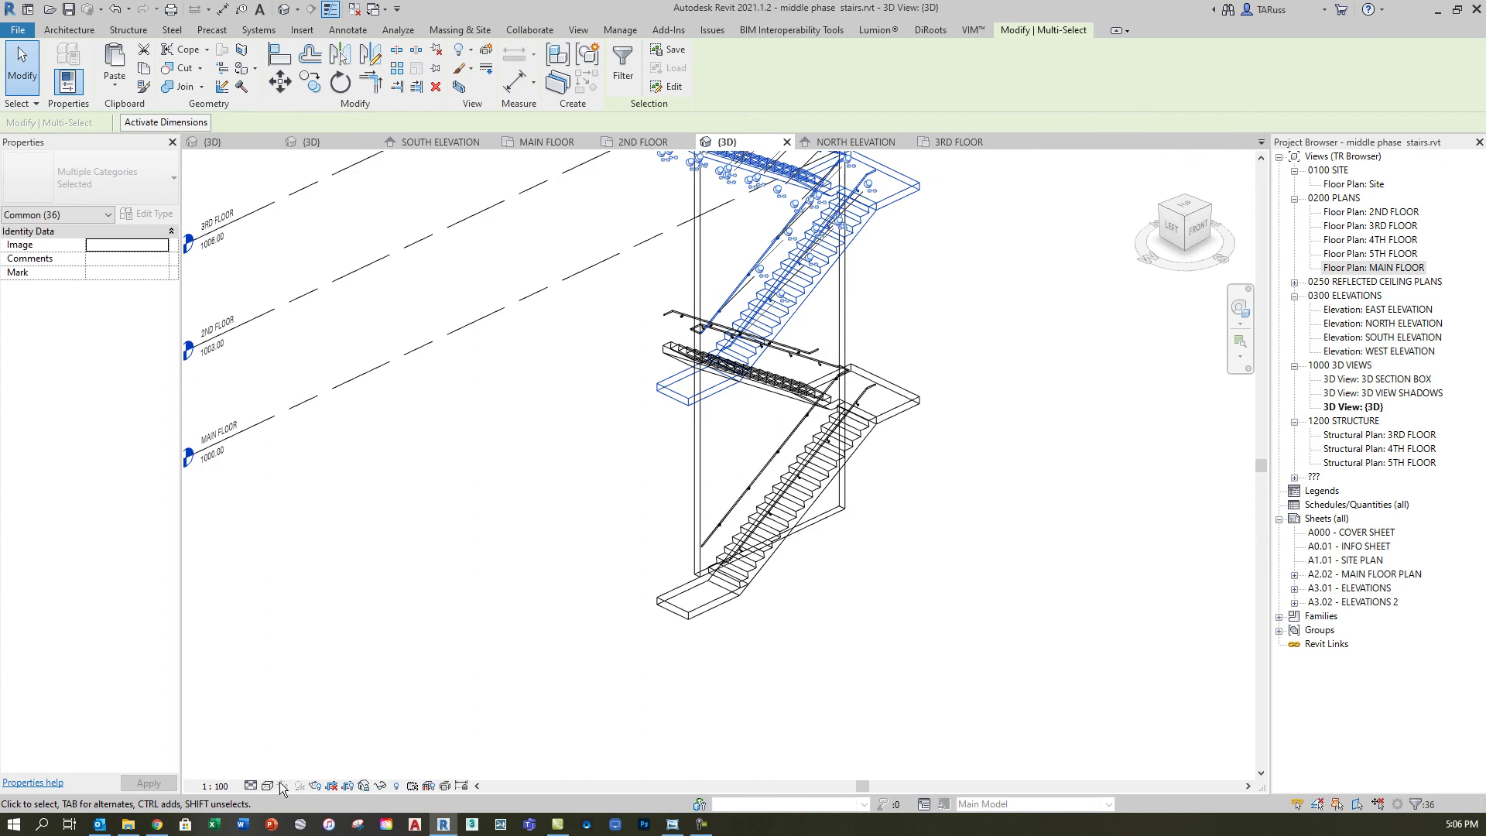
Step: Set the 3D view to Shaded, clear the selection, and inspect how the handrails join between the original and copied stairs
left_click(294, 738)
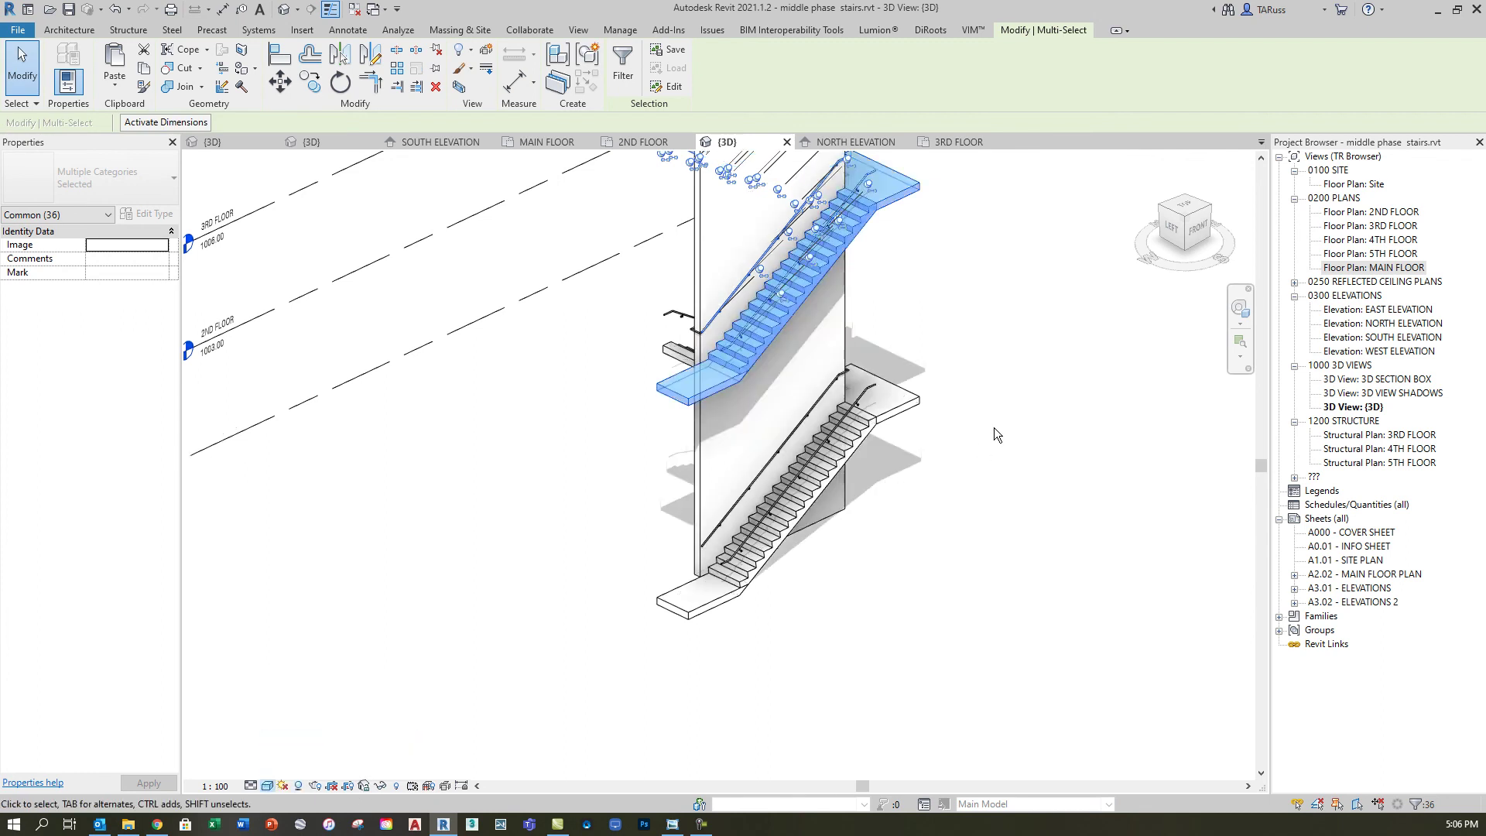
key("Escape")
scroll(724, 317, "up", 10)
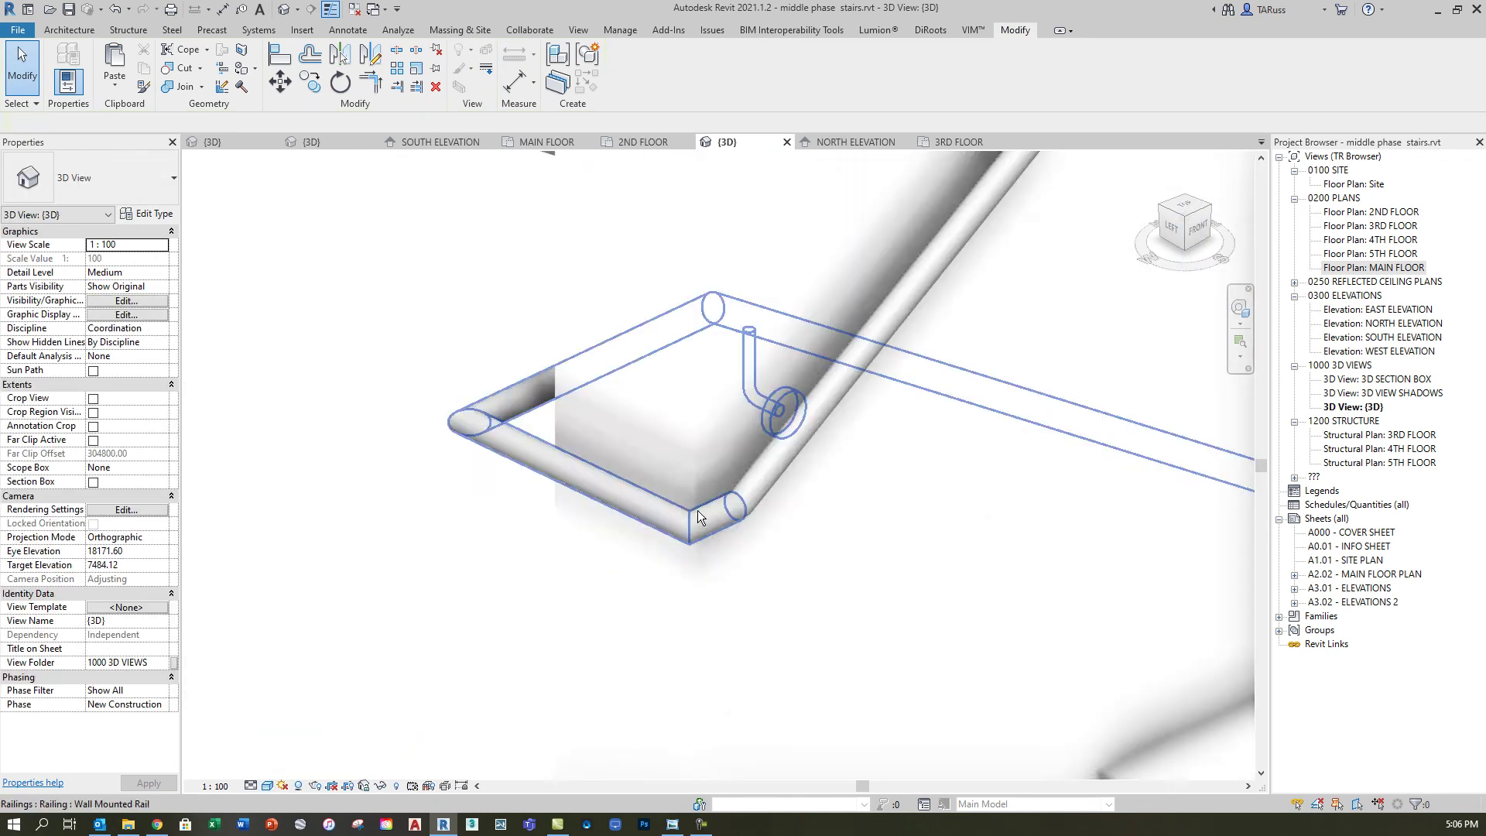
scroll(810, 526, "up", 5)
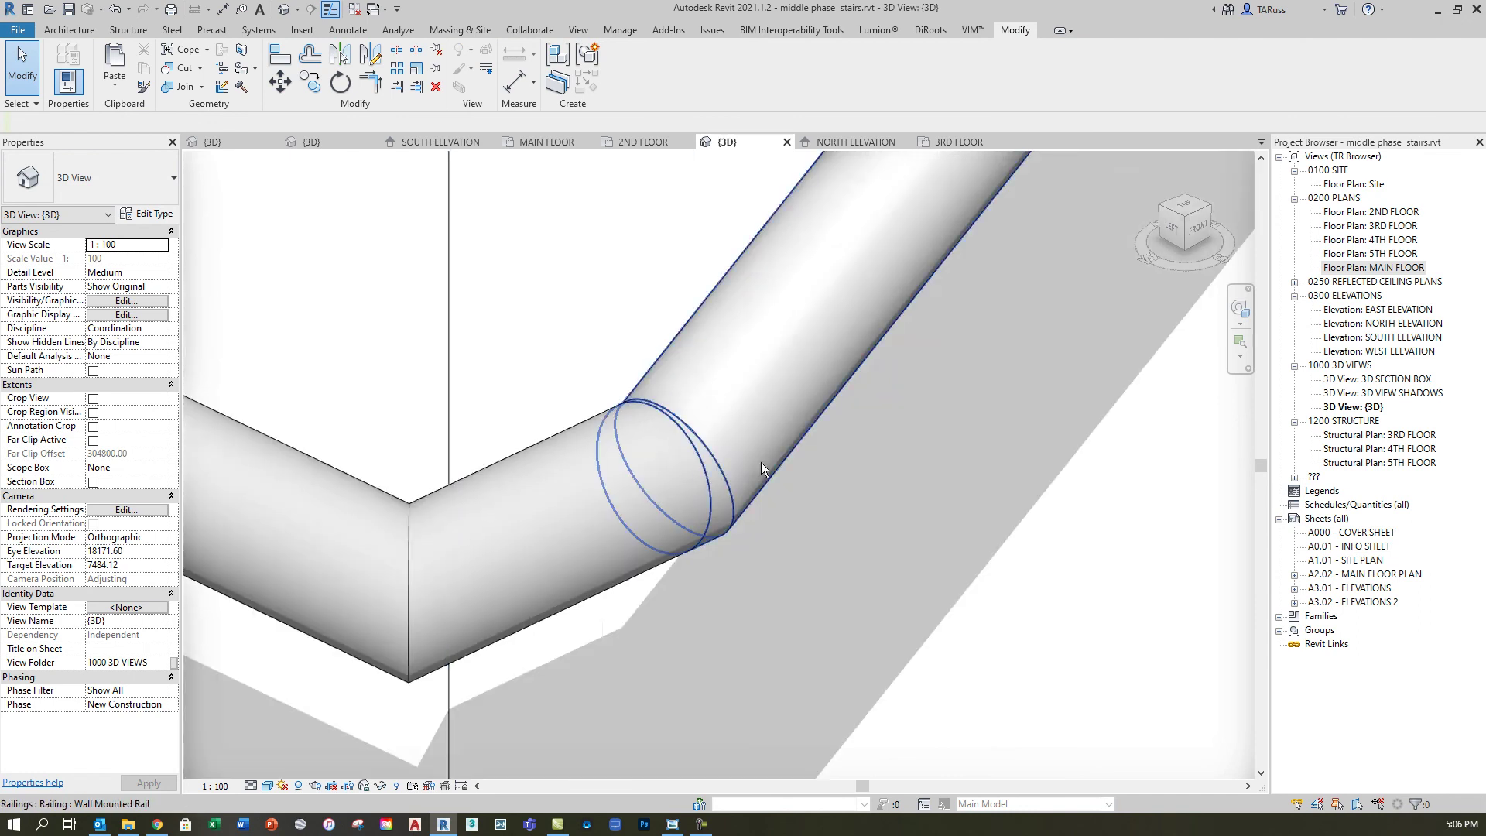
scroll(676, 403, "down", 15)
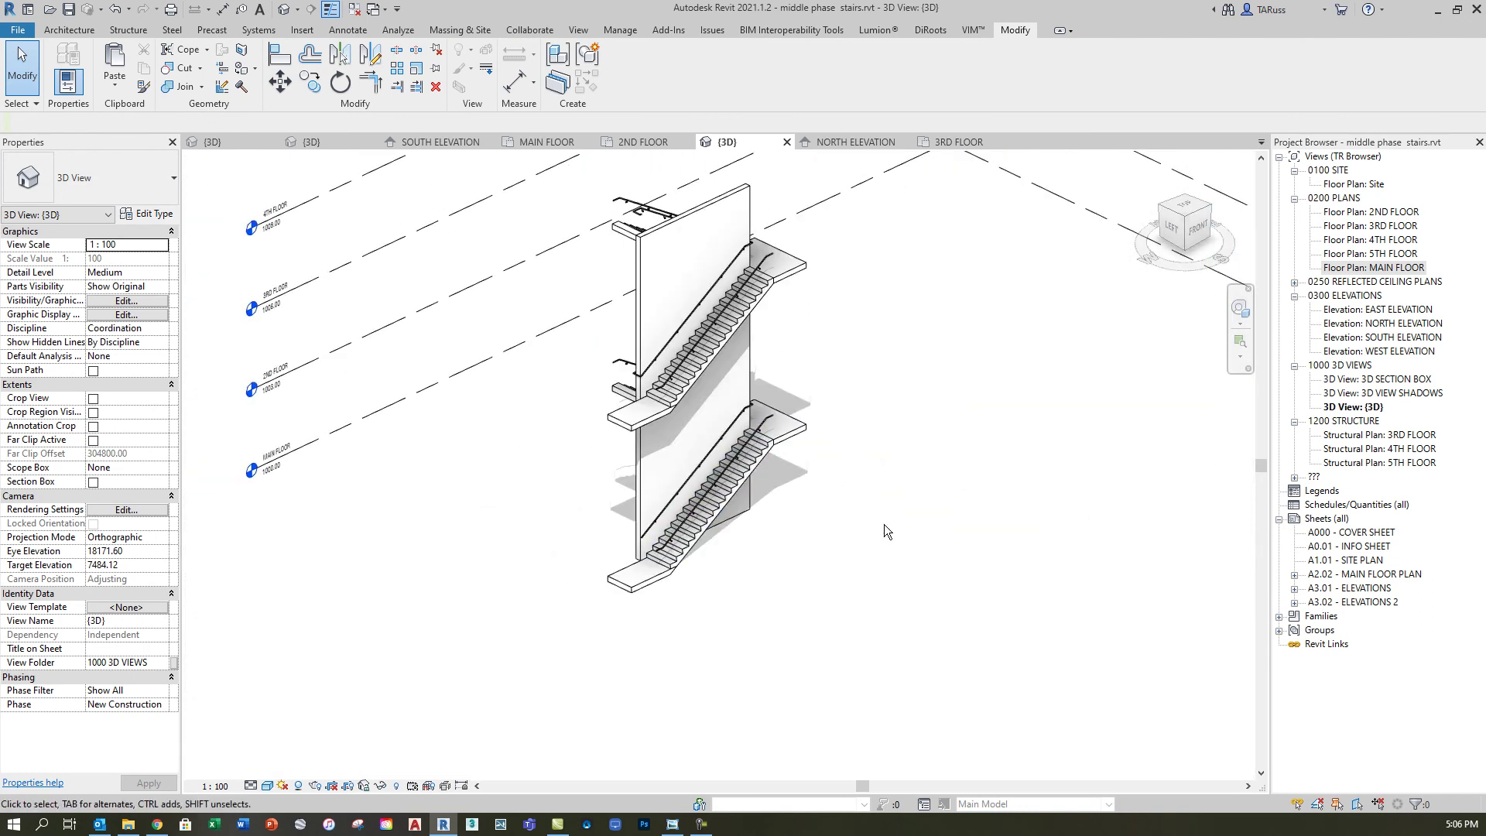
middle_click_drag(887, 473, 688, 522, "shift")
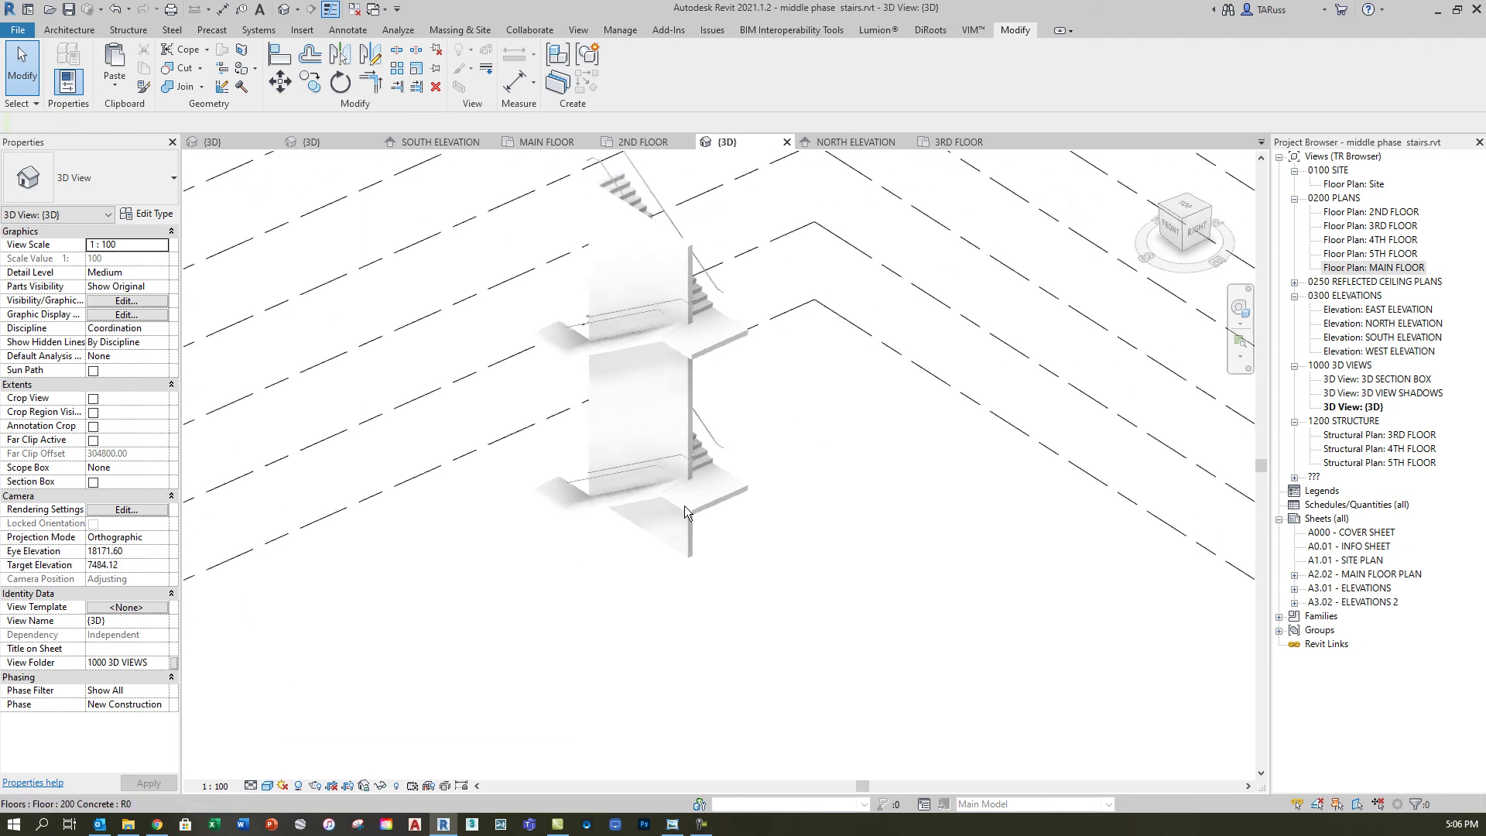
Step: Examine the handrail connections around the wall ends and along the original and copied stair flights from several sides
scroll(706, 434, "up", 5)
scroll(703, 431, "up", 5)
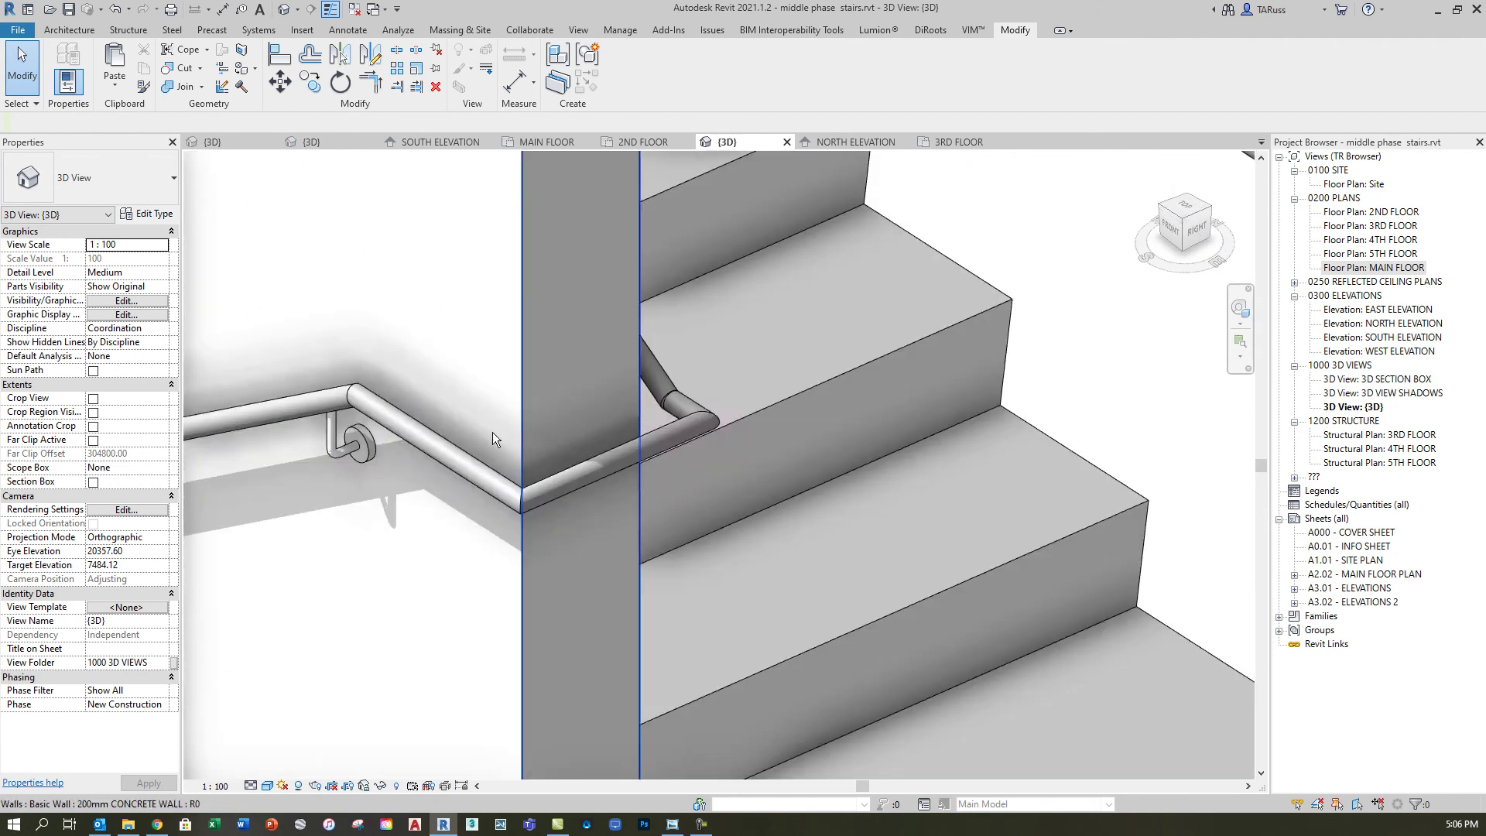
scroll(890, 447, "down", 8)
middle_click_drag(890, 447, 774, 464, "shift")
scroll(680, 434, "up", 10)
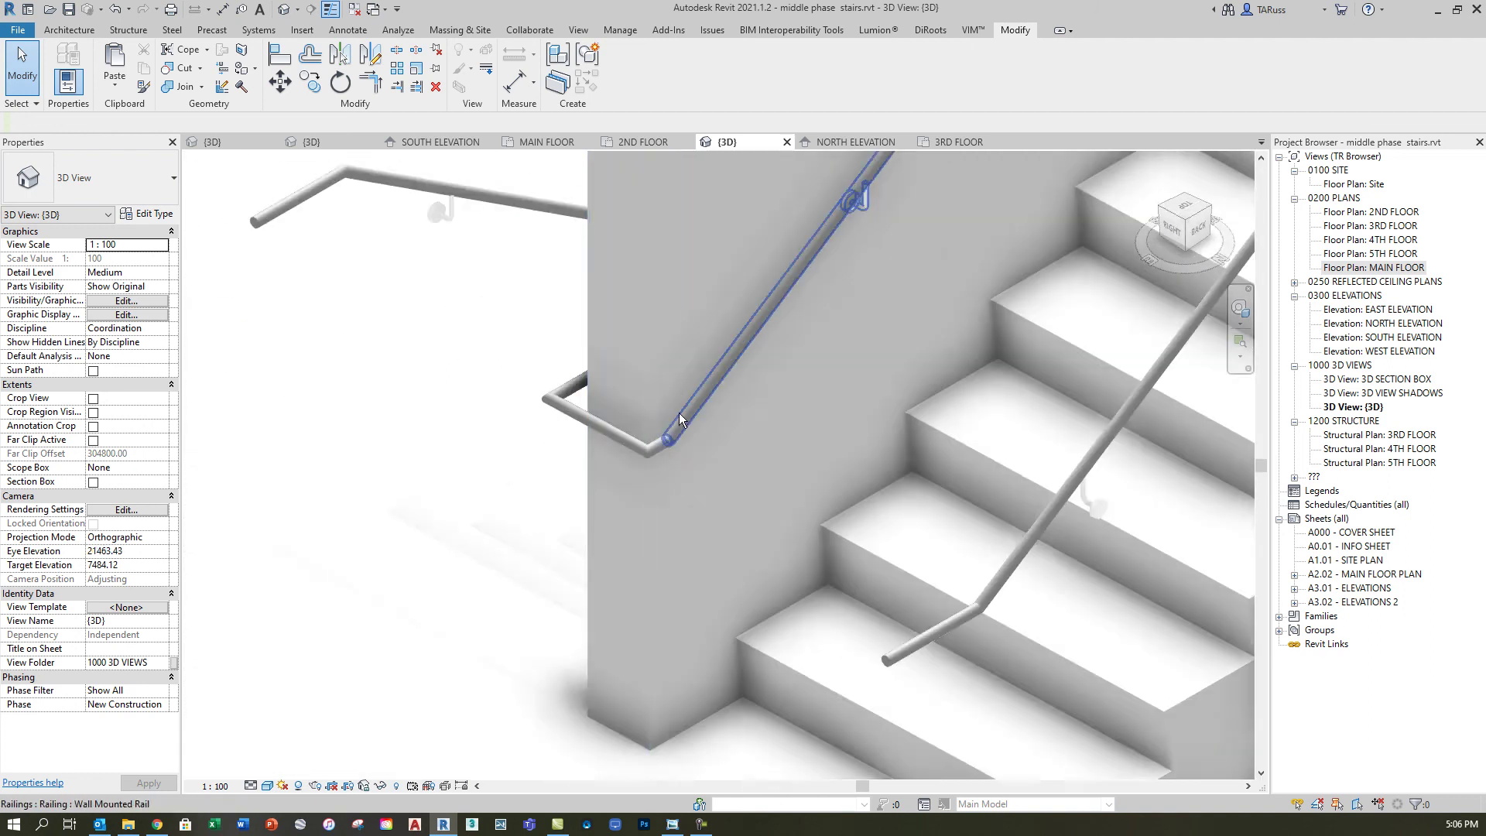
scroll(666, 449, "up", 8)
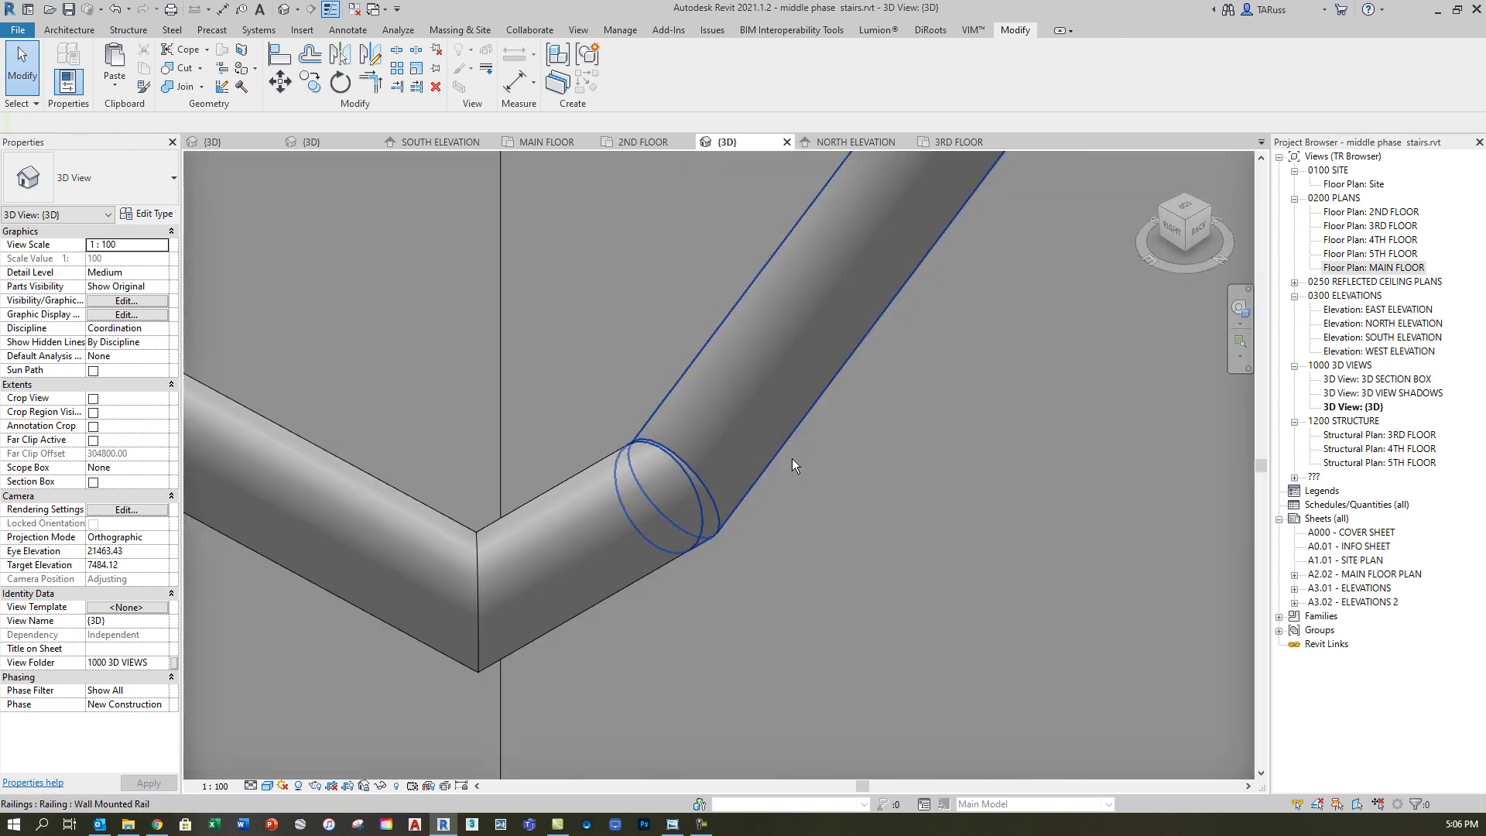
scroll(766, 383, "down", 10)
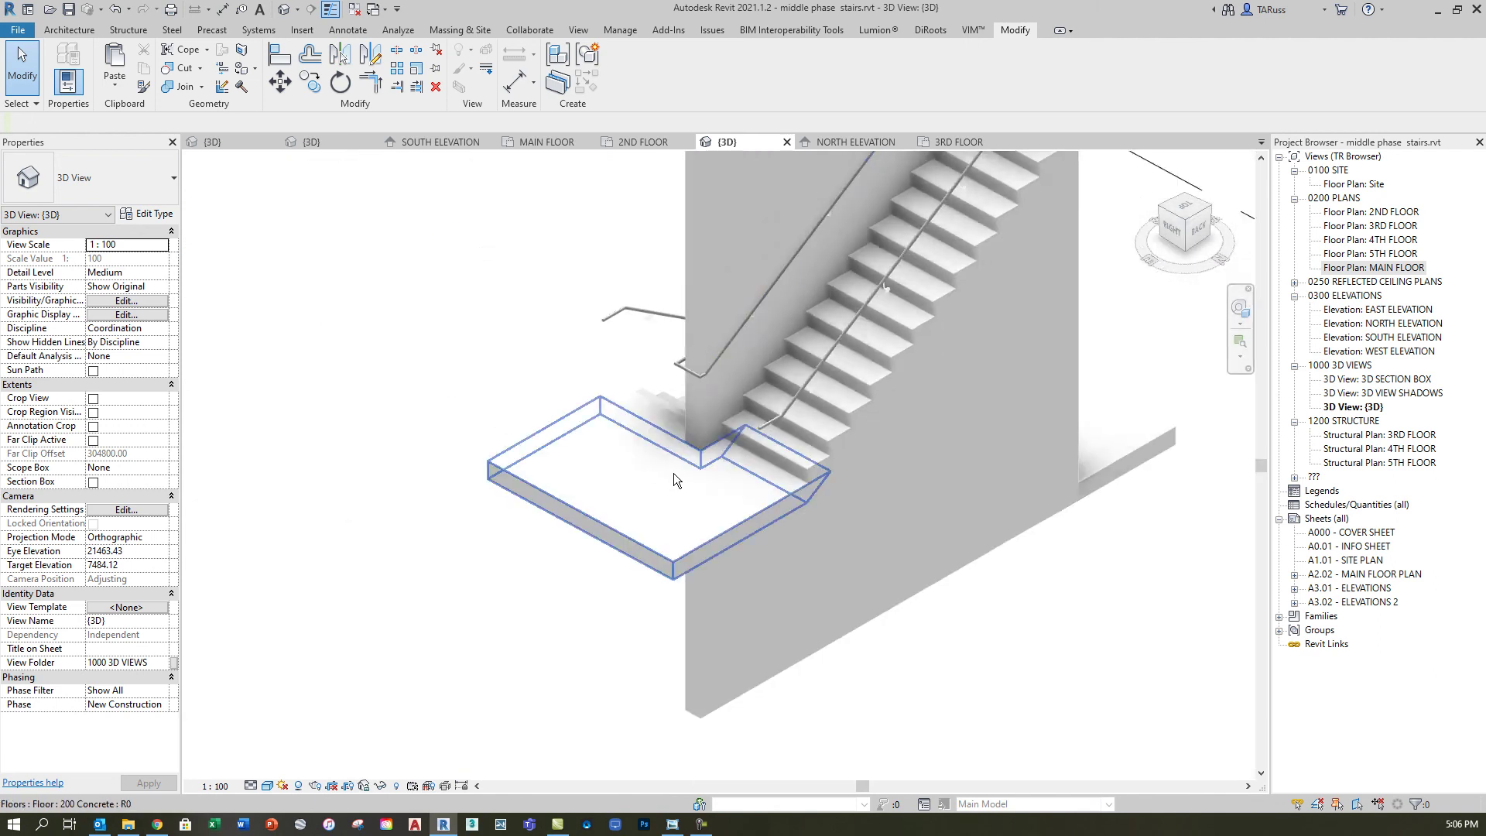
middle_click_drag(638, 492, 992, 657, "shift")
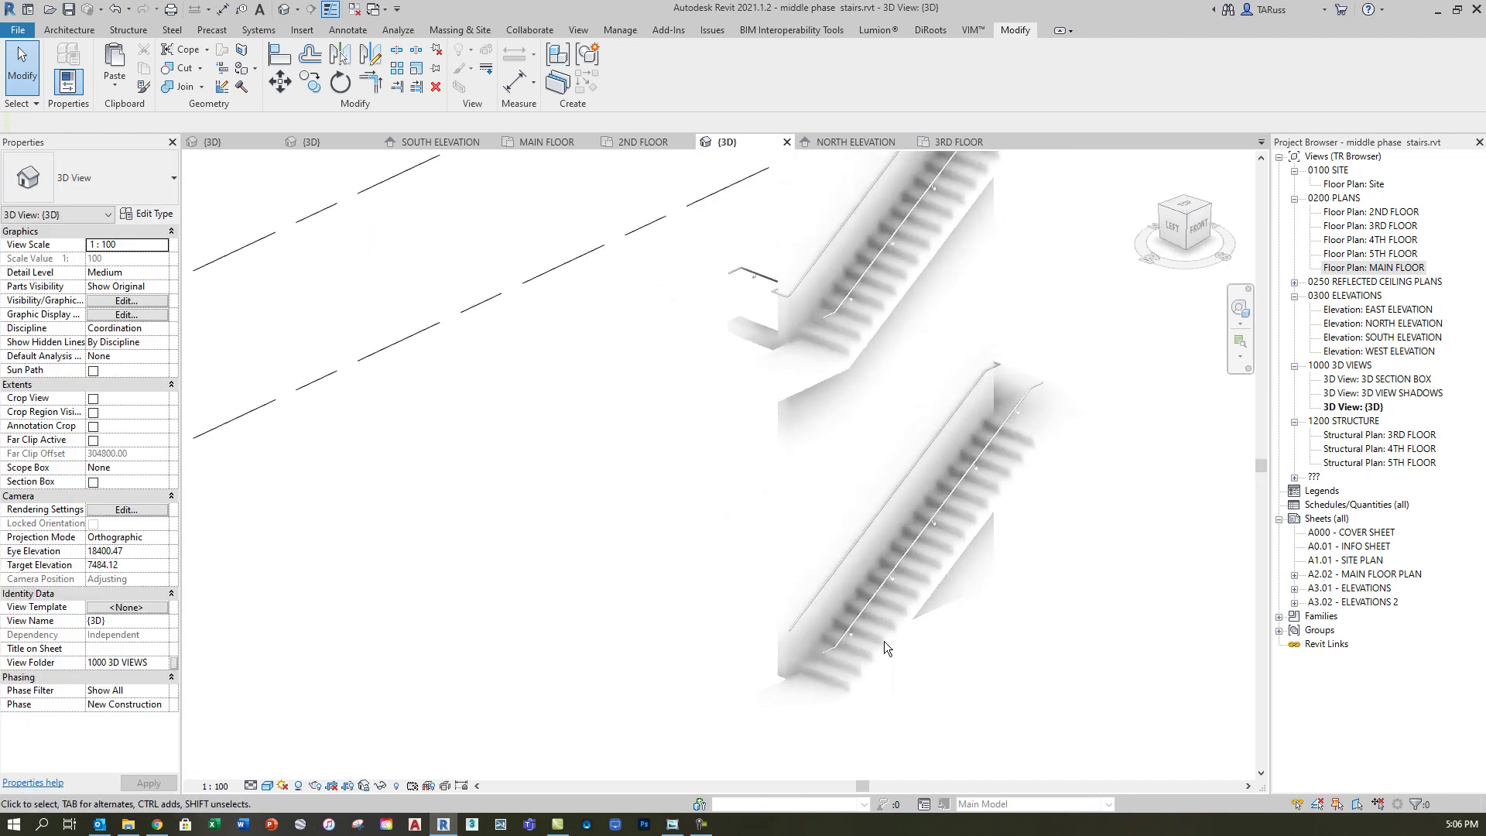
middle_click_drag(586, 574, 829, 570, "shift")
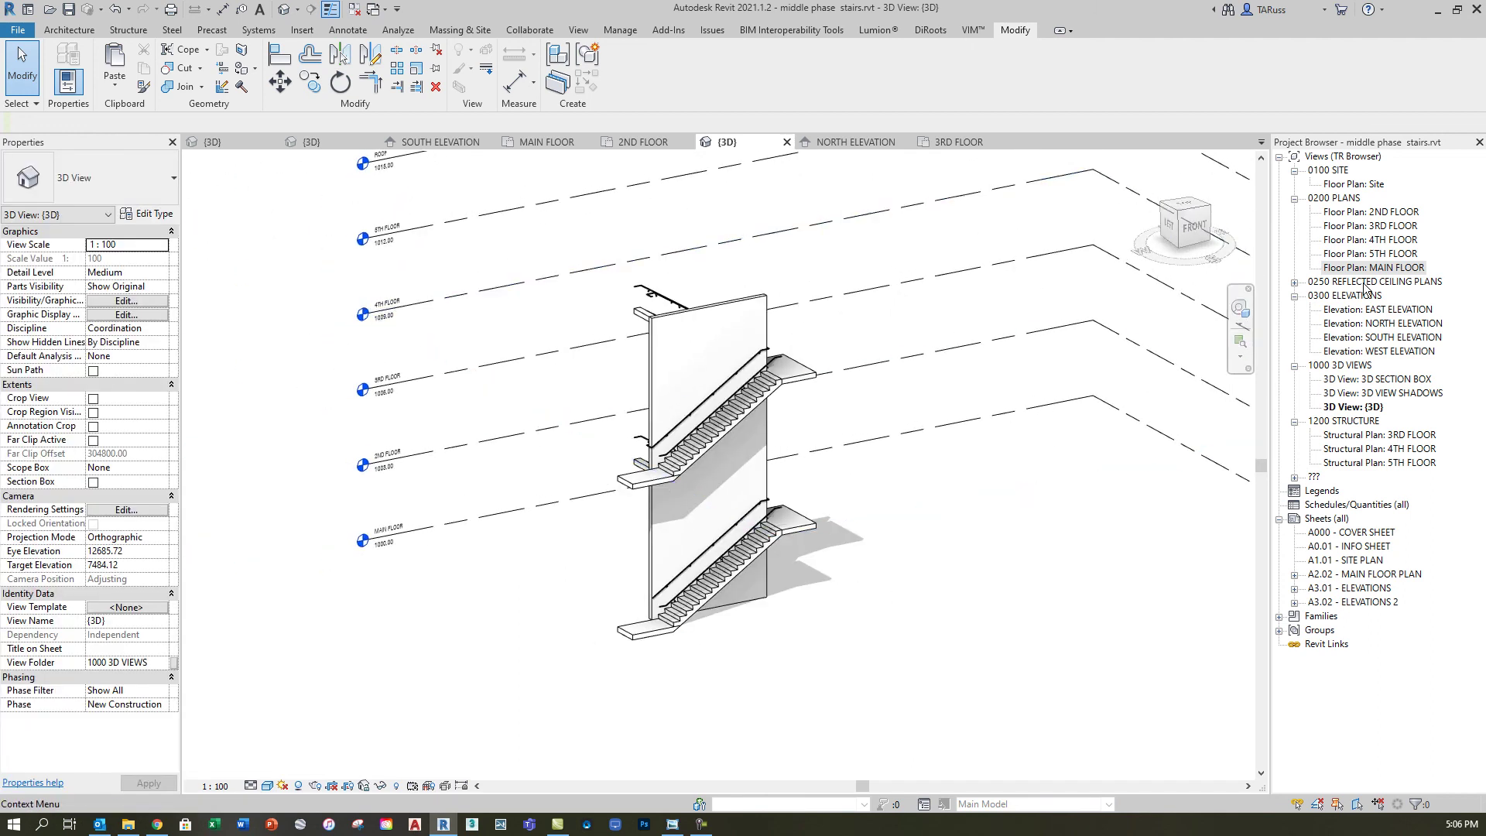
Step: Open the SOUTH ELEVATION view and select the 200mm concrete wall to compare its height with the stacked stairs and floor levels
left_click(540, 144)
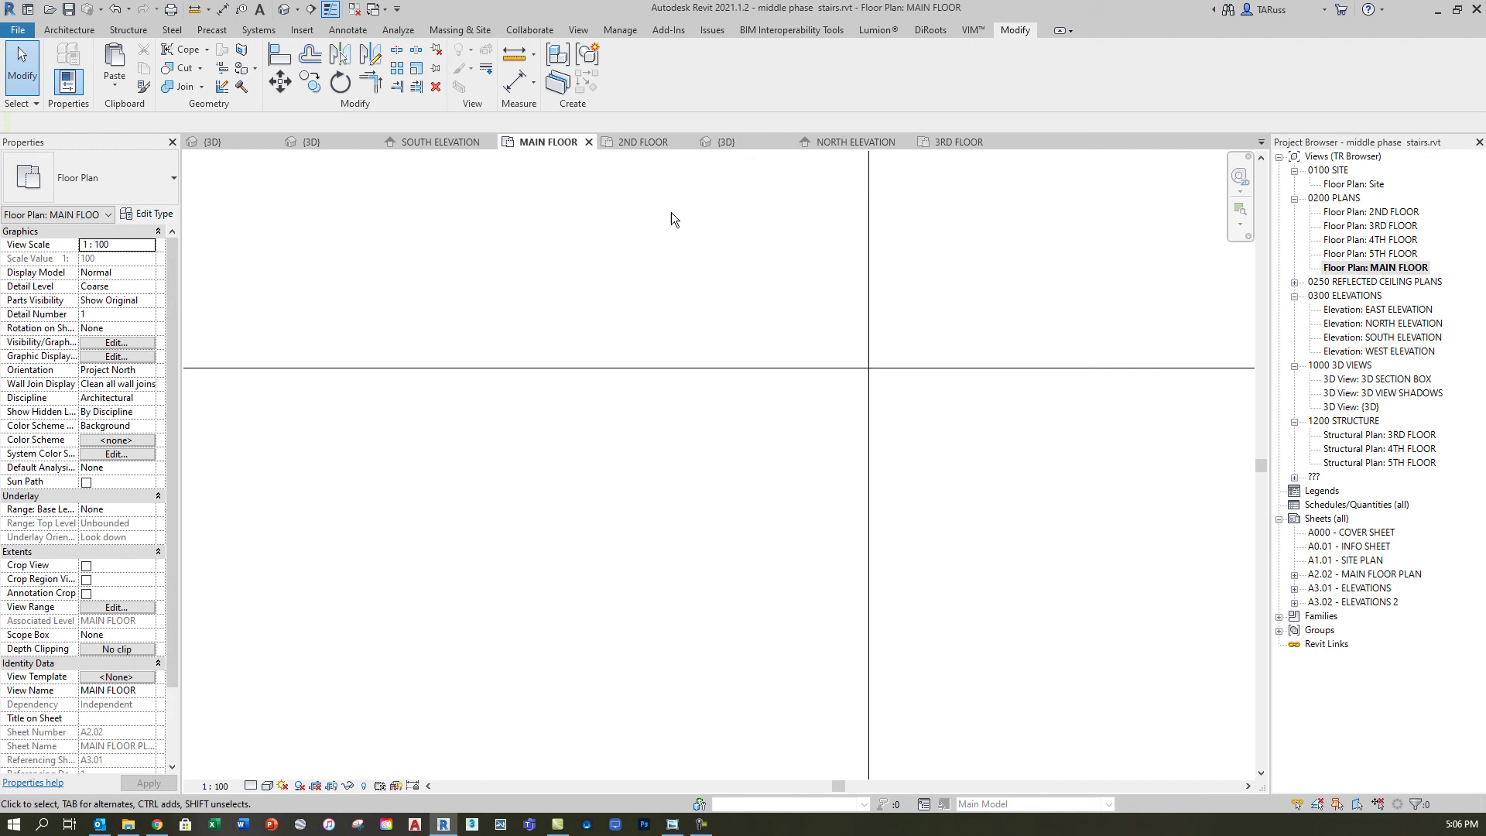
left_click(455, 142)
scroll(842, 474, "down", 6)
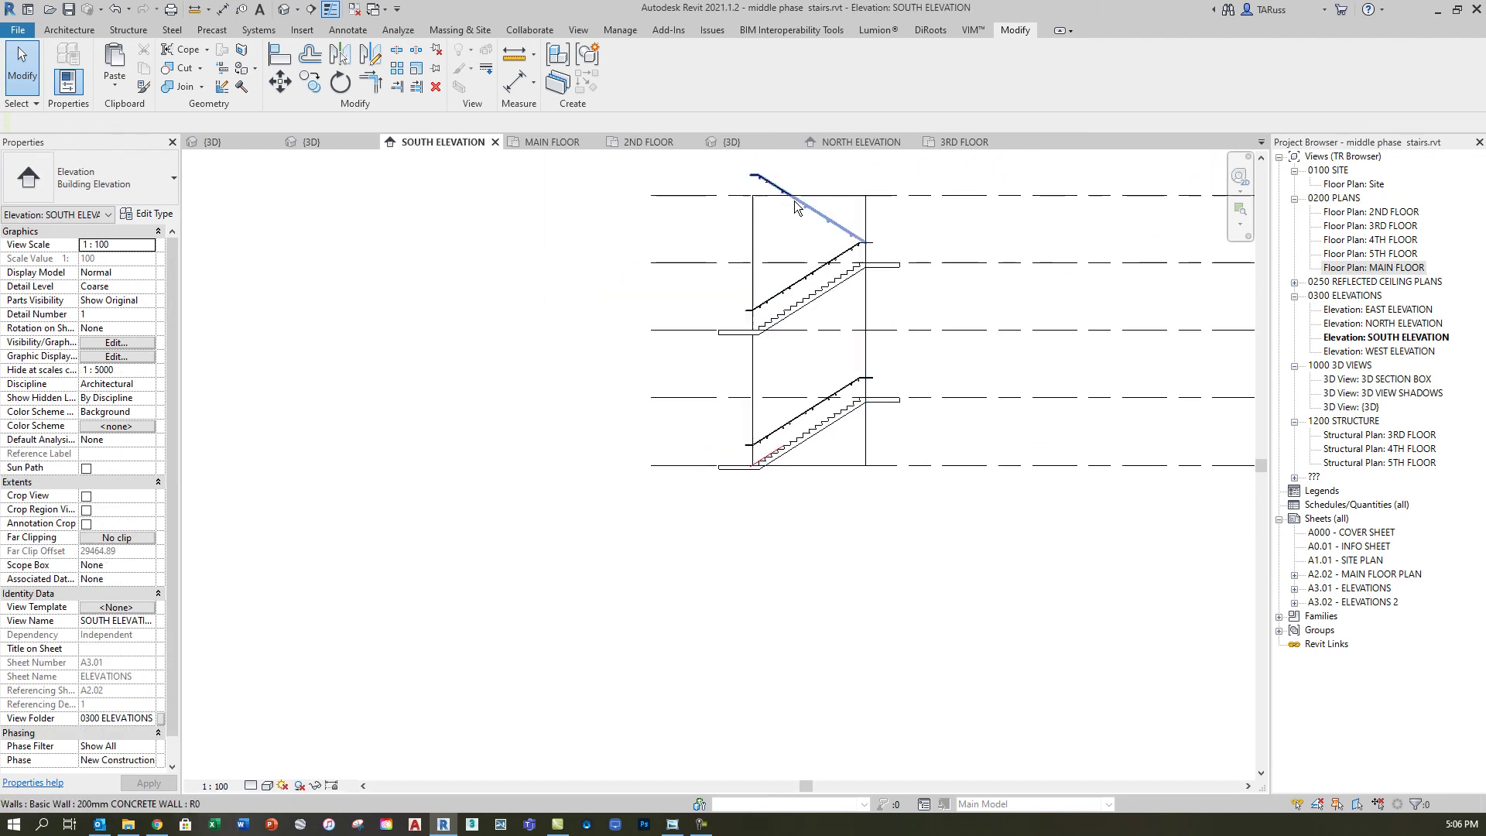
middle_click_drag(783, 196, 770, 254)
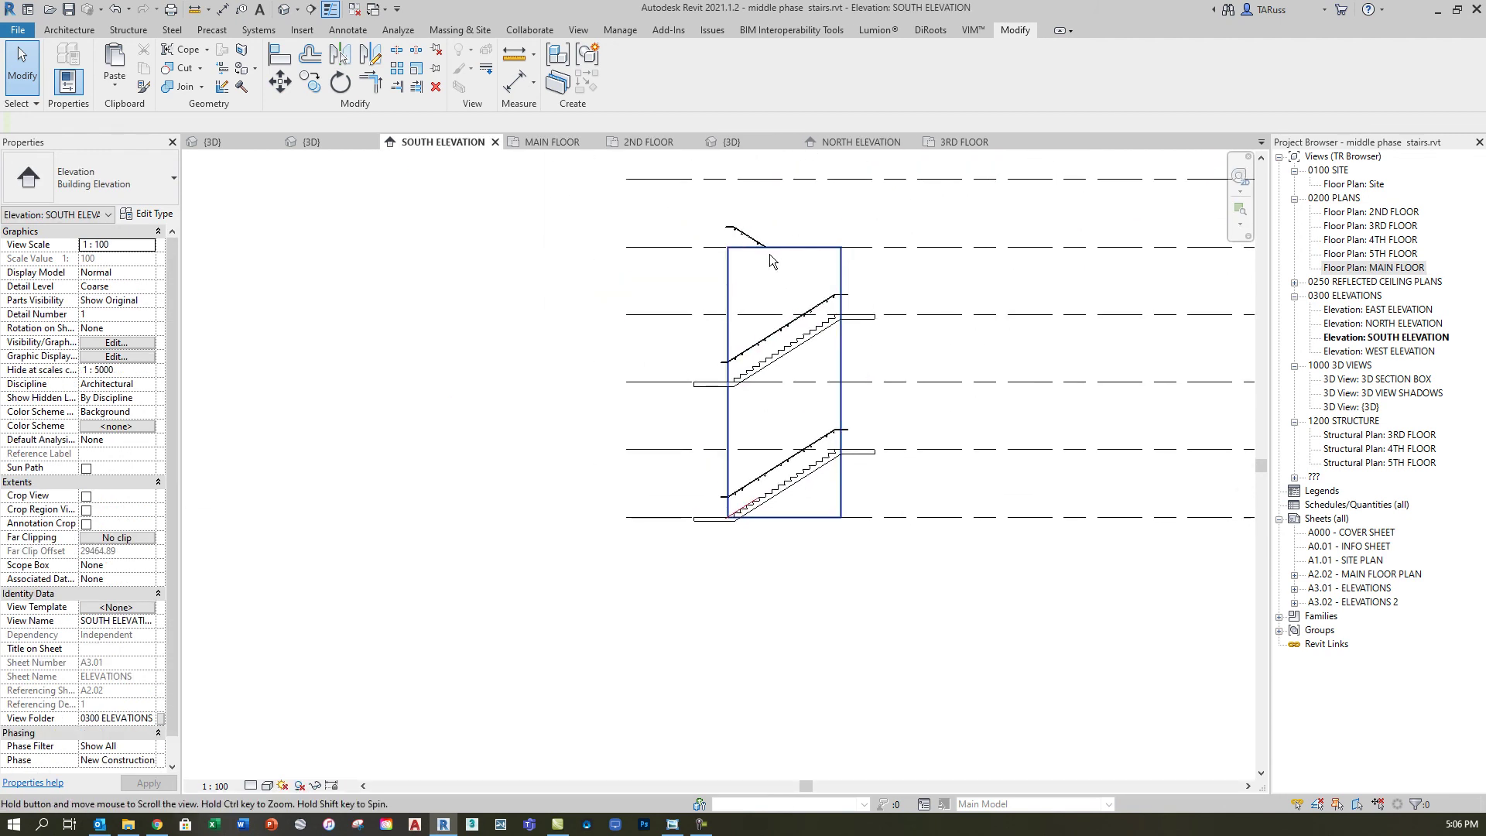
left_click(725, 324)
middle_click_drag(989, 360, 843, 338)
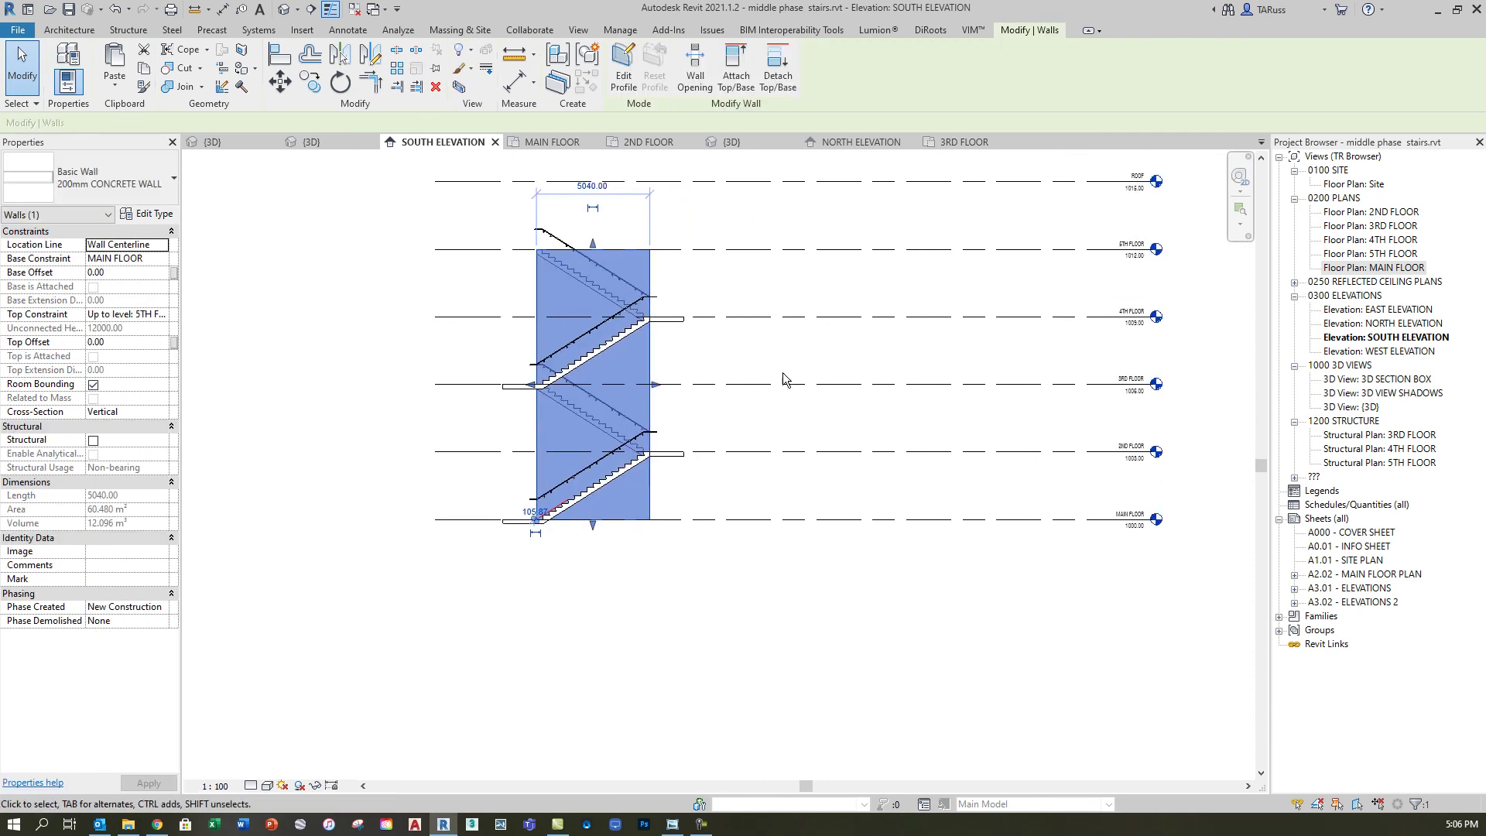
Step: Return to the 3D view and inspect the complete stacked staircase with its wall, landings and handrails
left_click(282, 11)
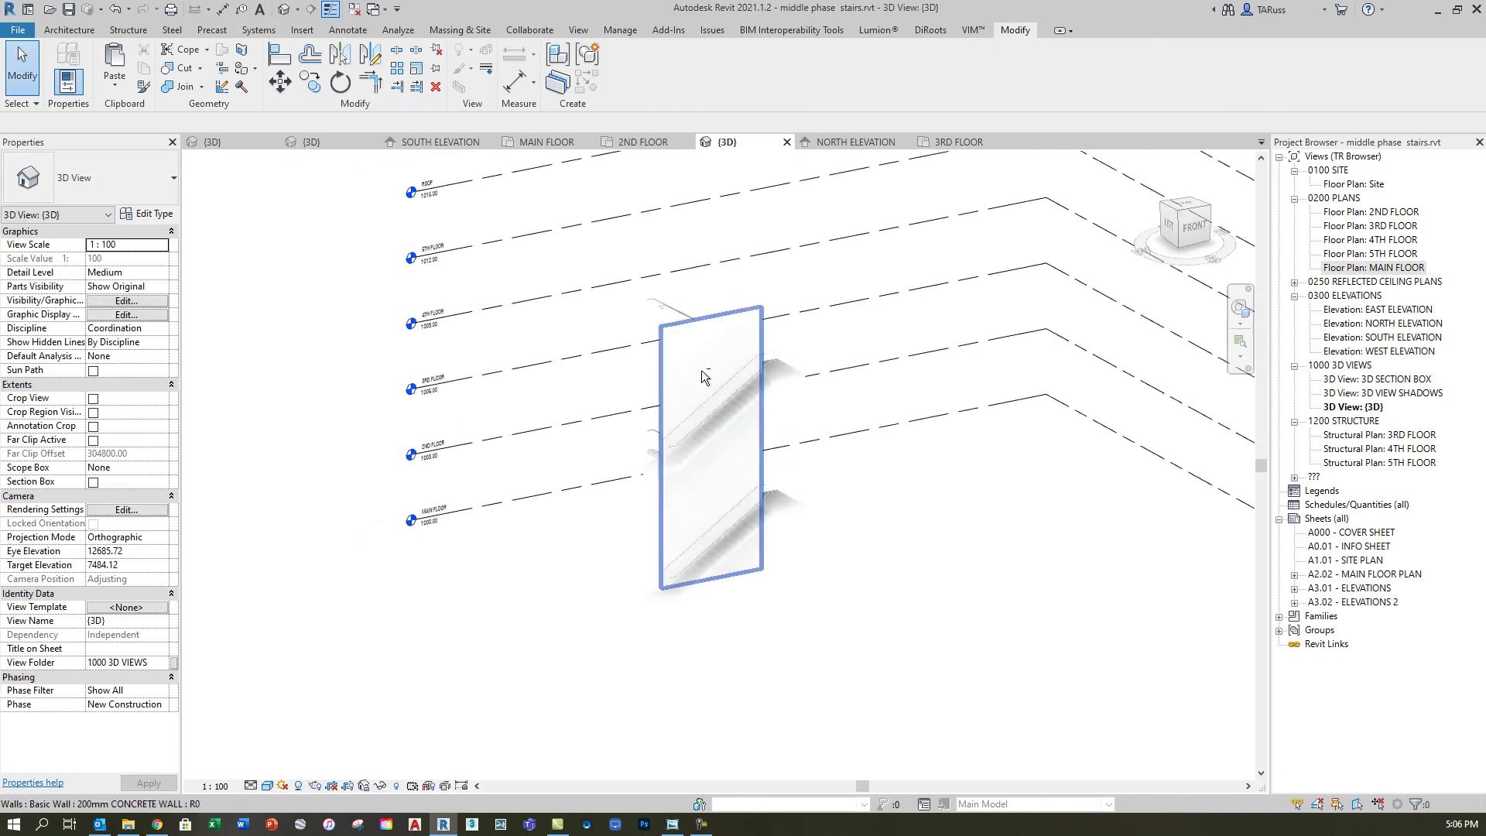
scroll(731, 439, "up", 3)
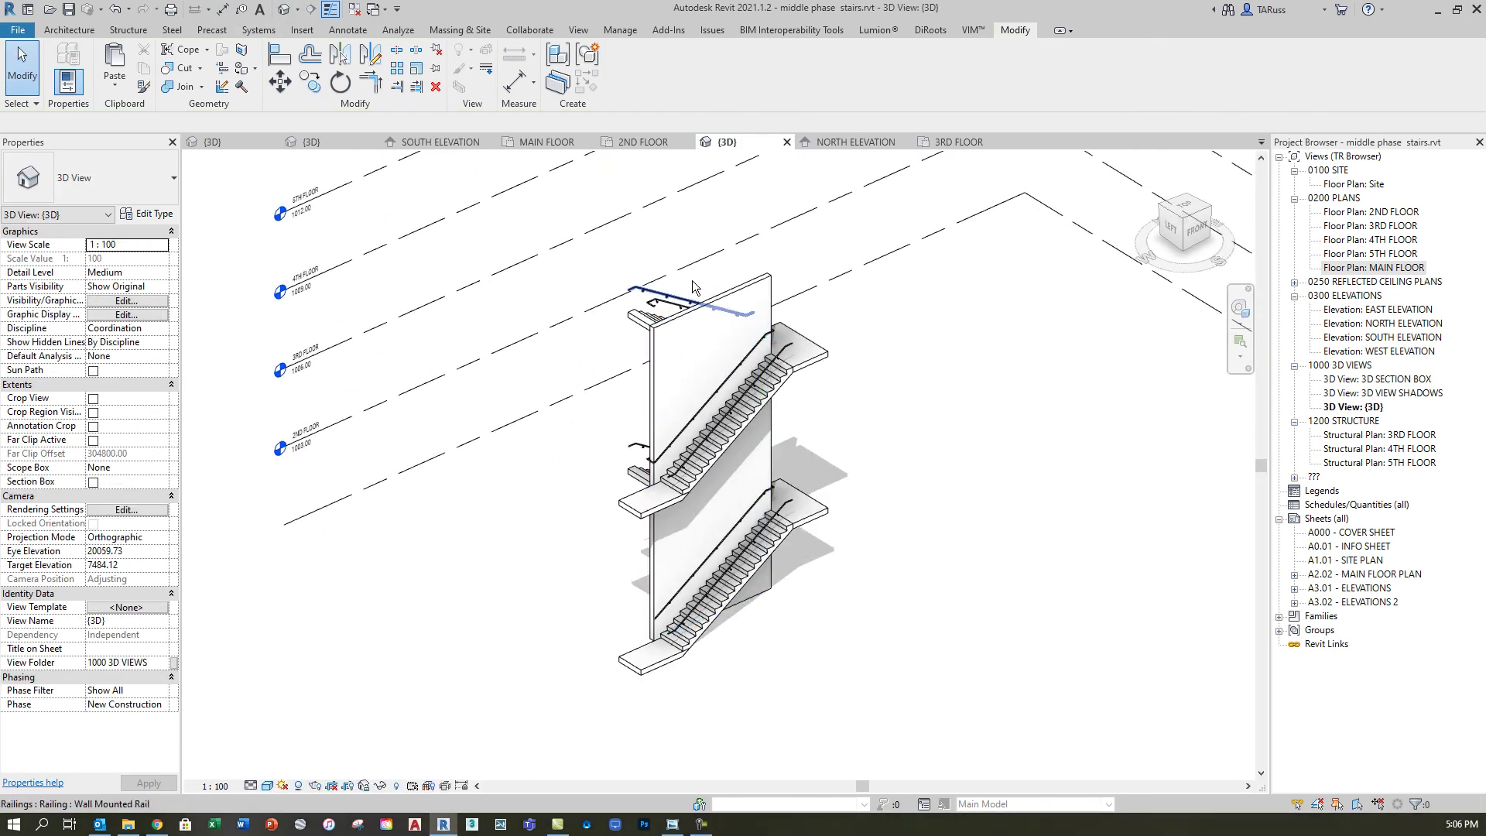
middle_click_drag(632, 694, 886, 619, "shift")
scroll(805, 648, "up", 5)
scroll(722, 628, "down", 4)
scroll(881, 567, "down", 3)
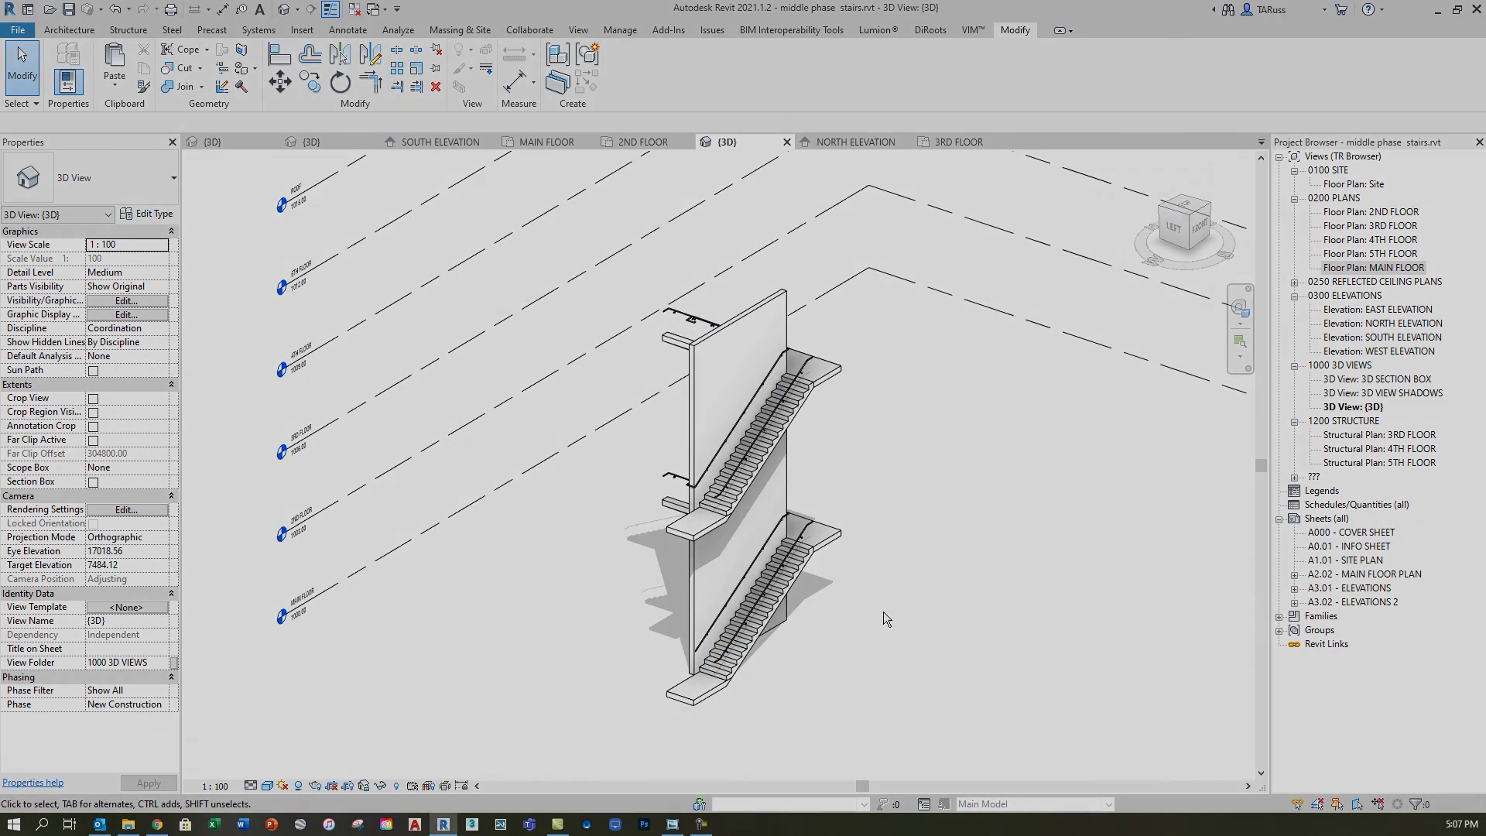